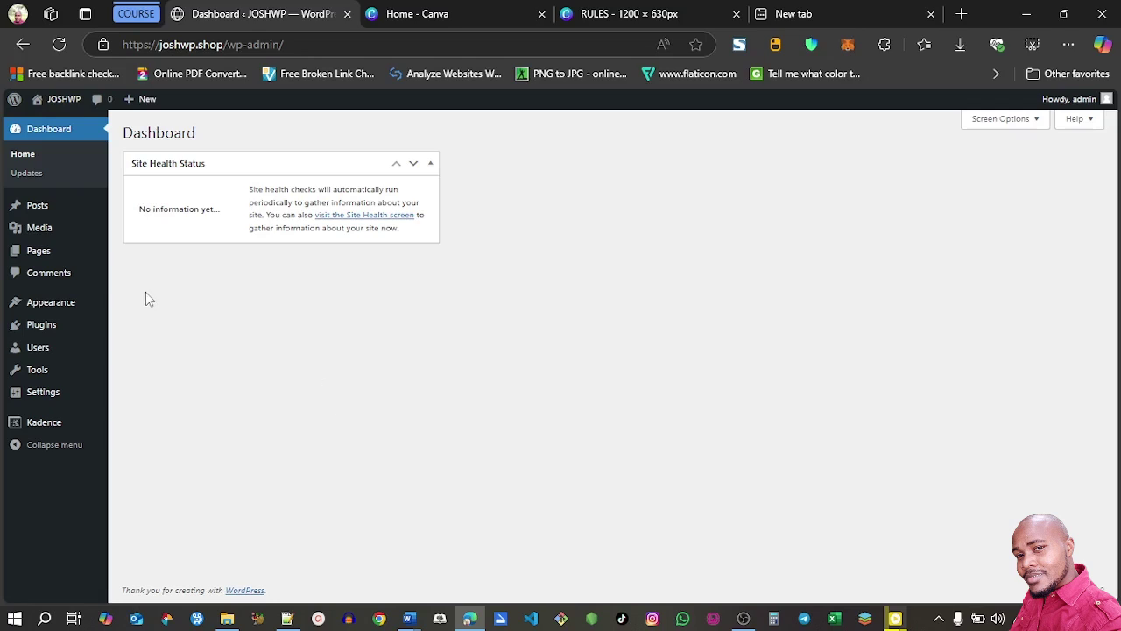
# Open the list of all posts and load the Add New Post page in a separate browser tab.
pyautogui.moveTo(37, 211)
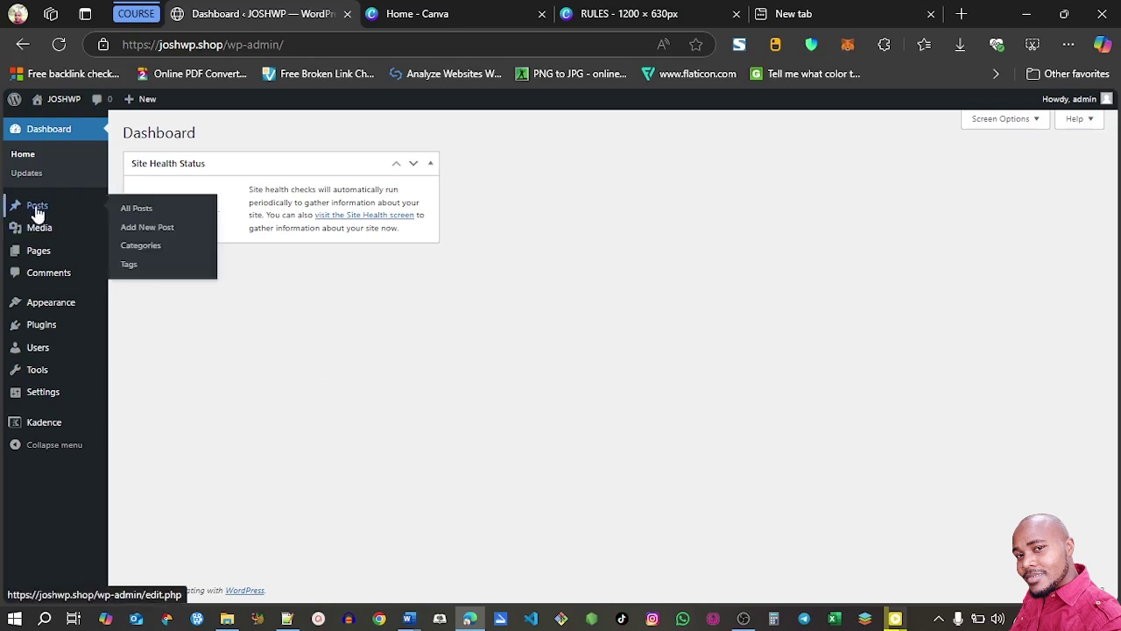
pyautogui.click(136, 211)
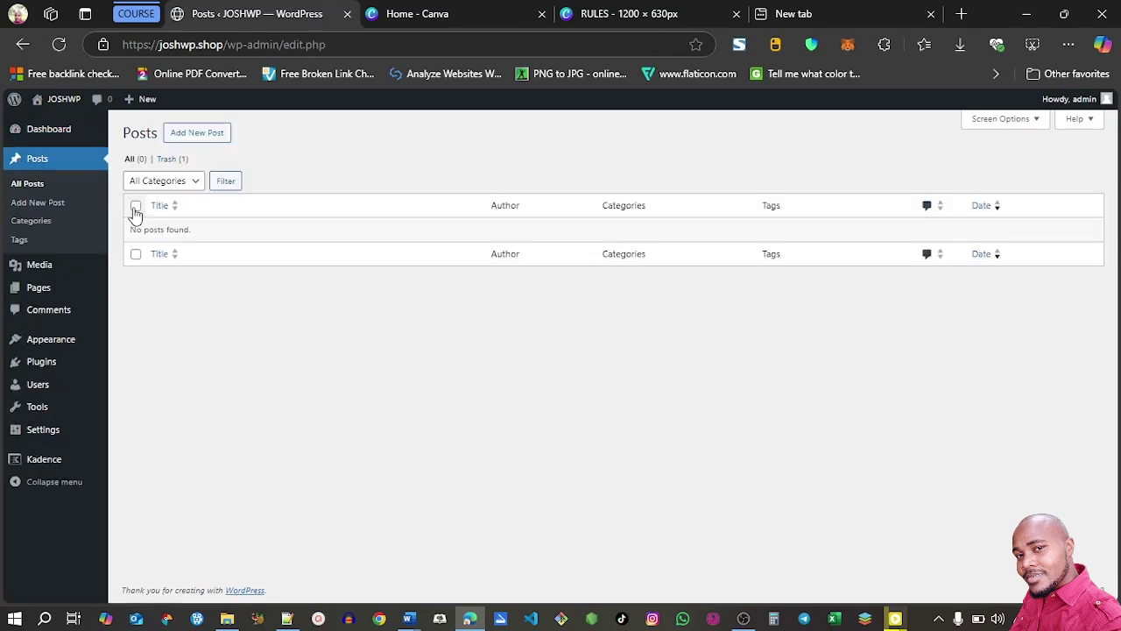
pyautogui.rightClick(200, 135)
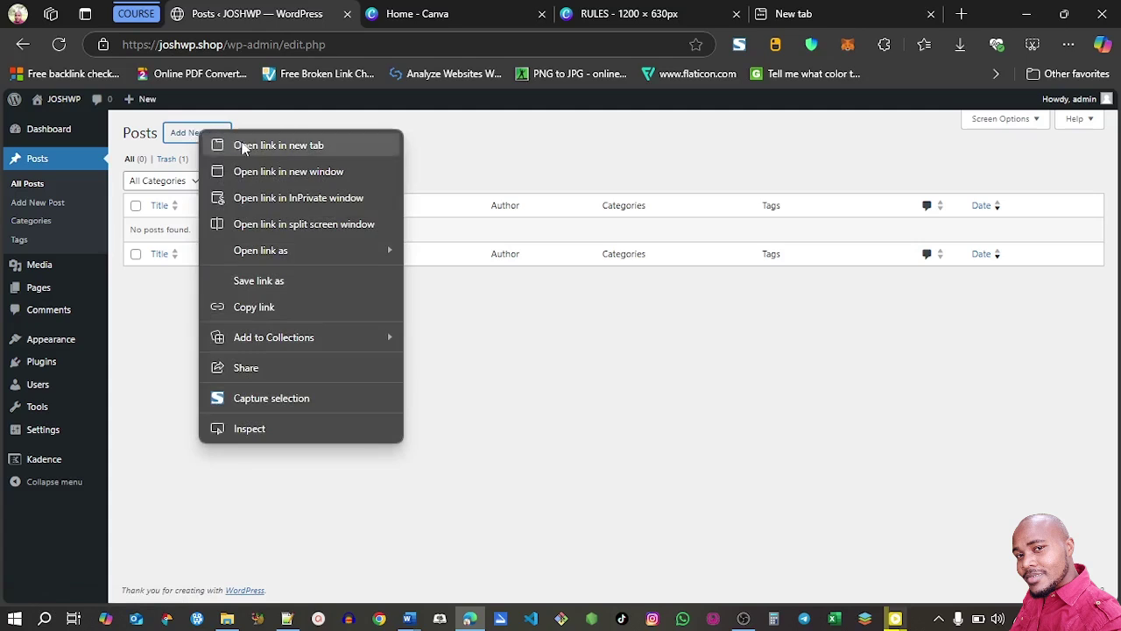
pyautogui.click(244, 147)
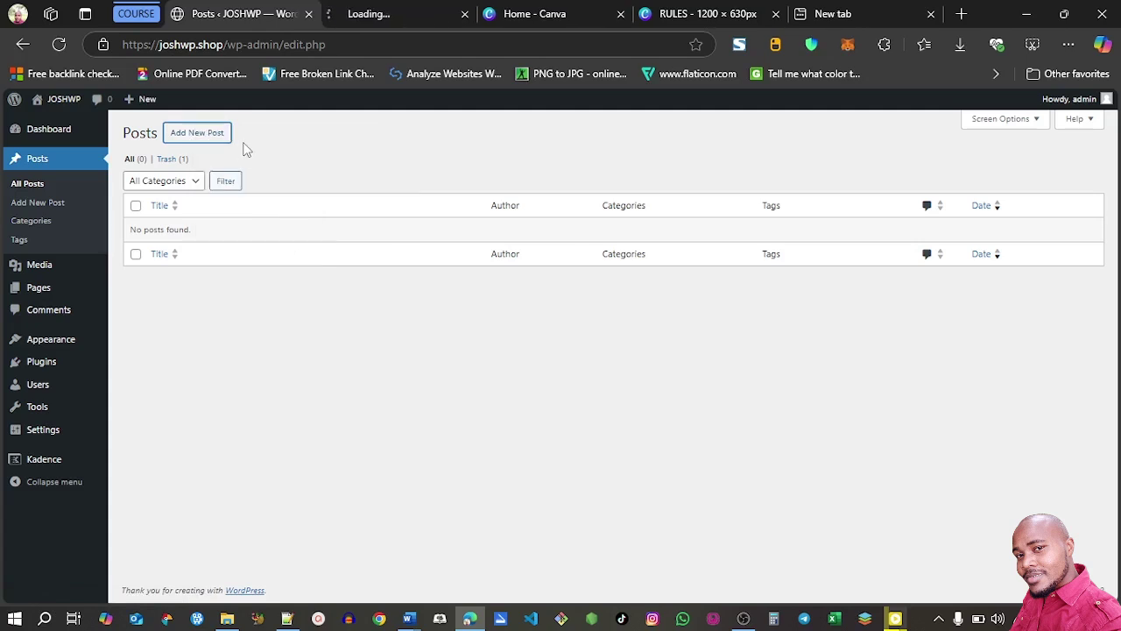
# Switch to the new post's browser tab and dismiss the block editor's welcome guide.
pyautogui.click(358, 9)
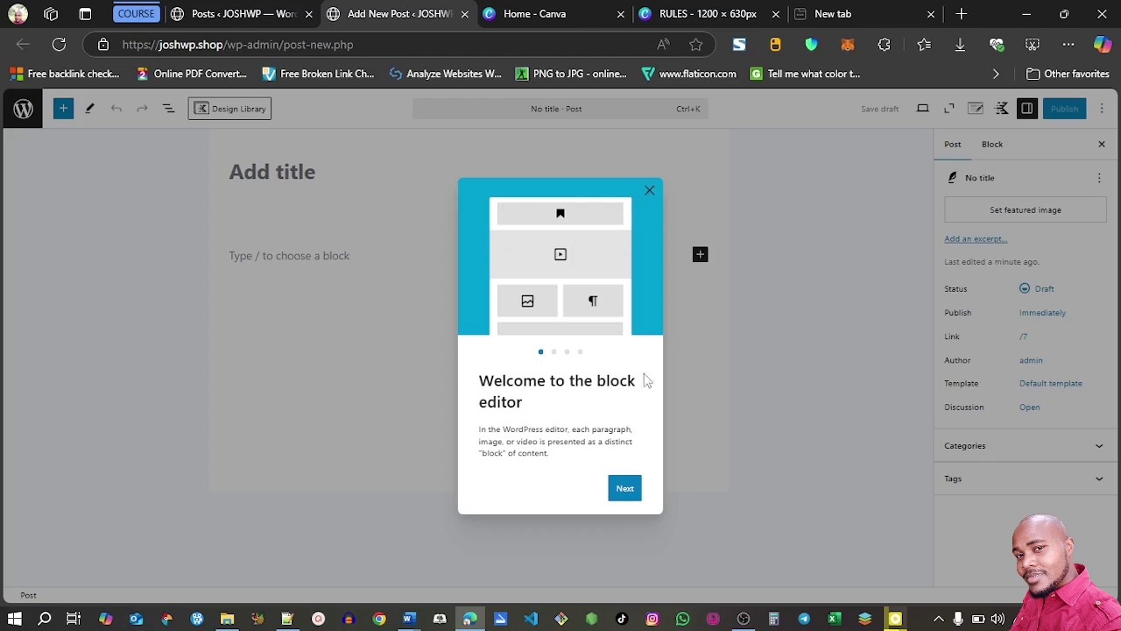
pyautogui.click(640, 496)
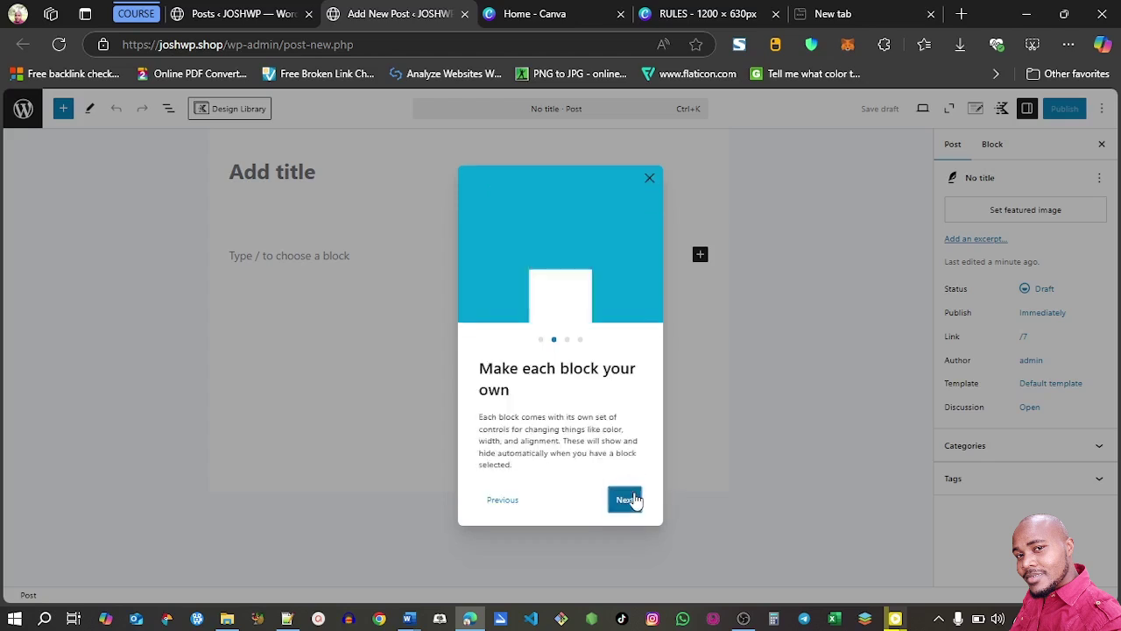
pyautogui.click(649, 179)
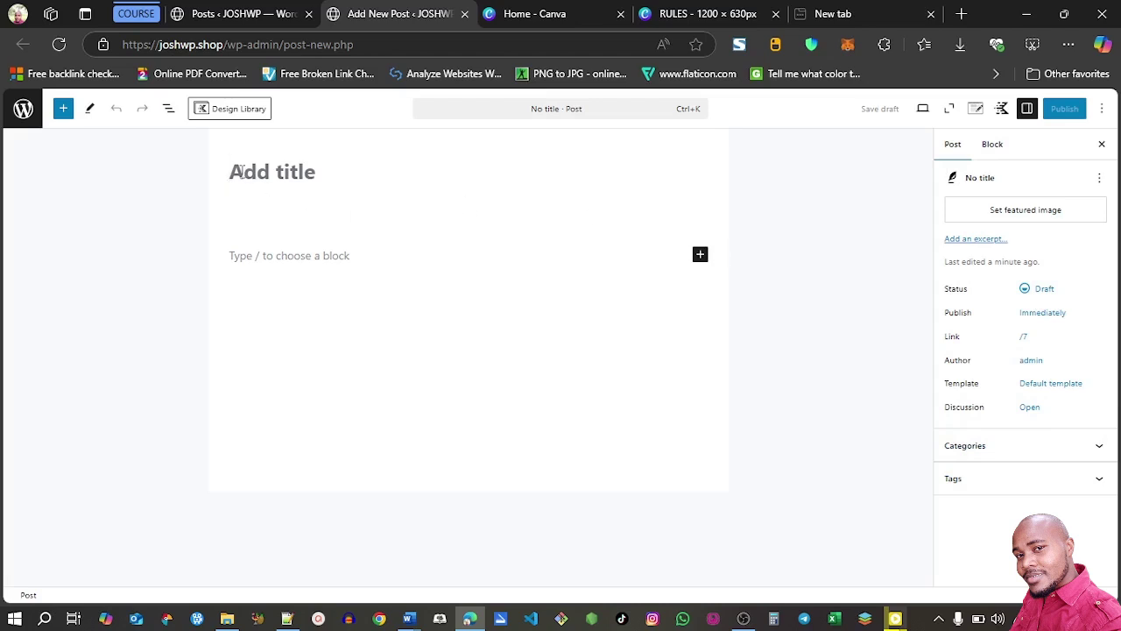
# Switch to Document5 in Word and apply the Heading 1 style to the "TITLE: H1" line.
pyautogui.moveTo(417, 621)
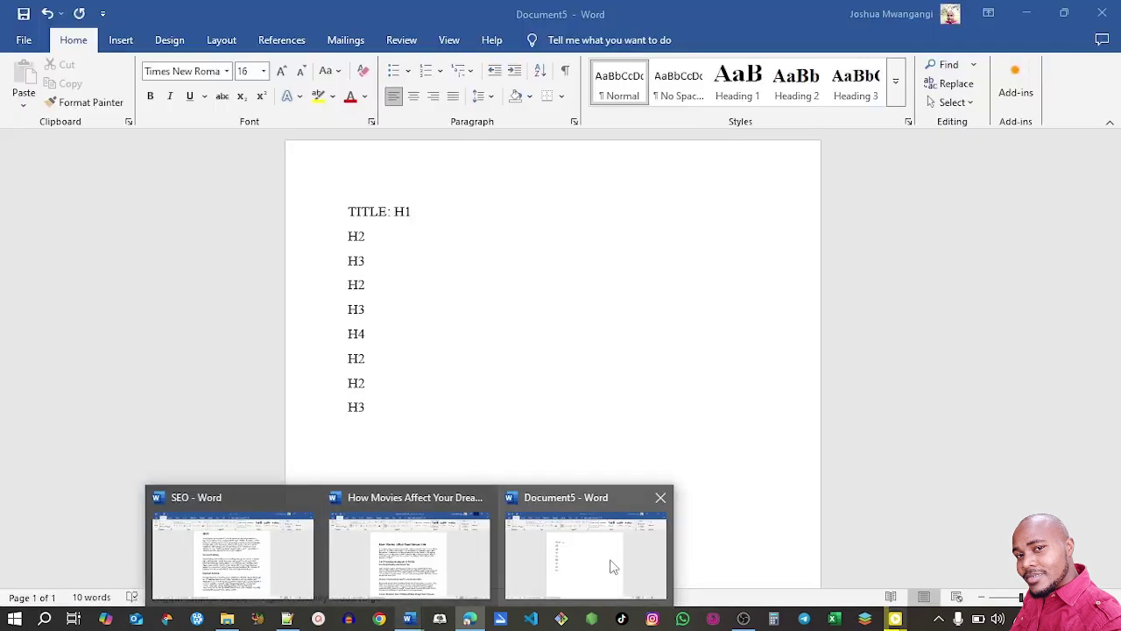
pyautogui.click(613, 564)
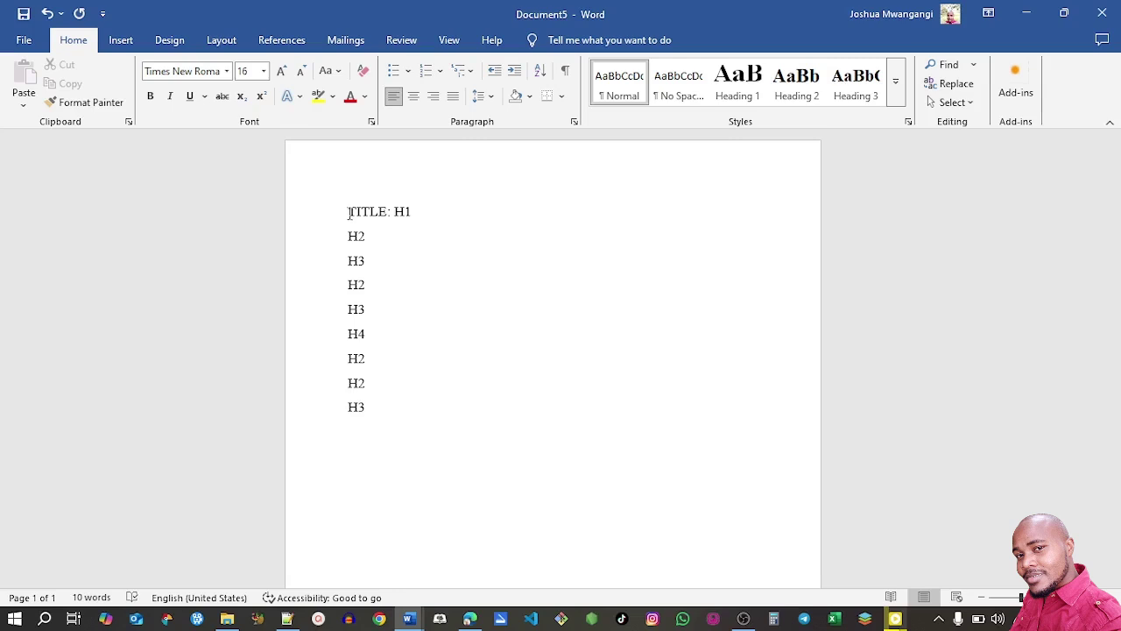
pyautogui.moveTo(349, 212); pyautogui.dragTo(417, 221)
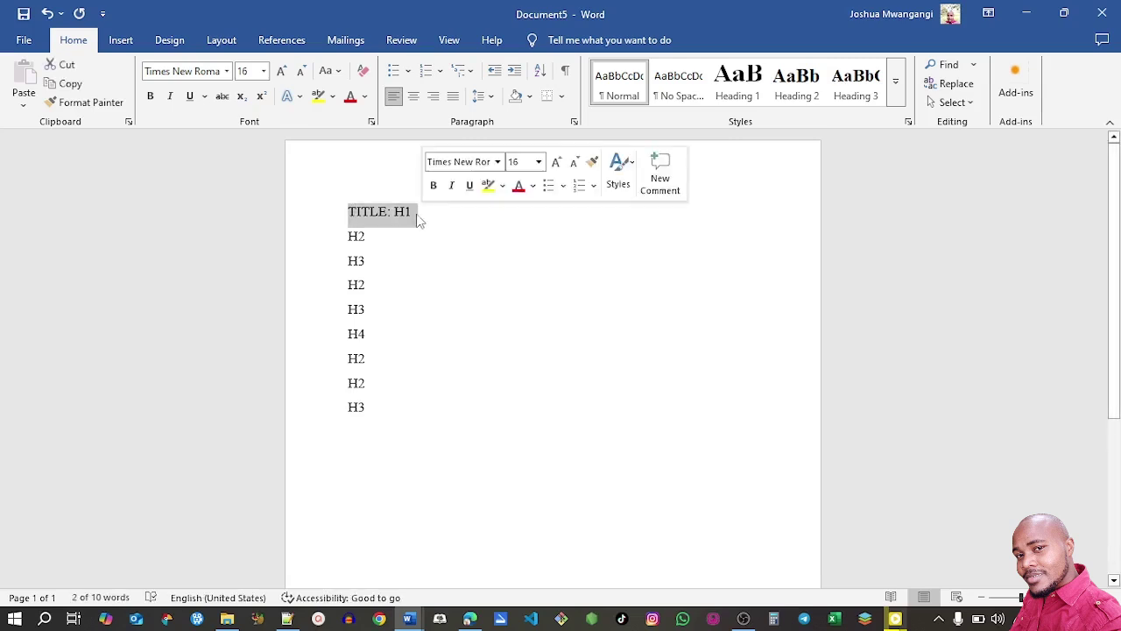
pyautogui.click(415, 218)
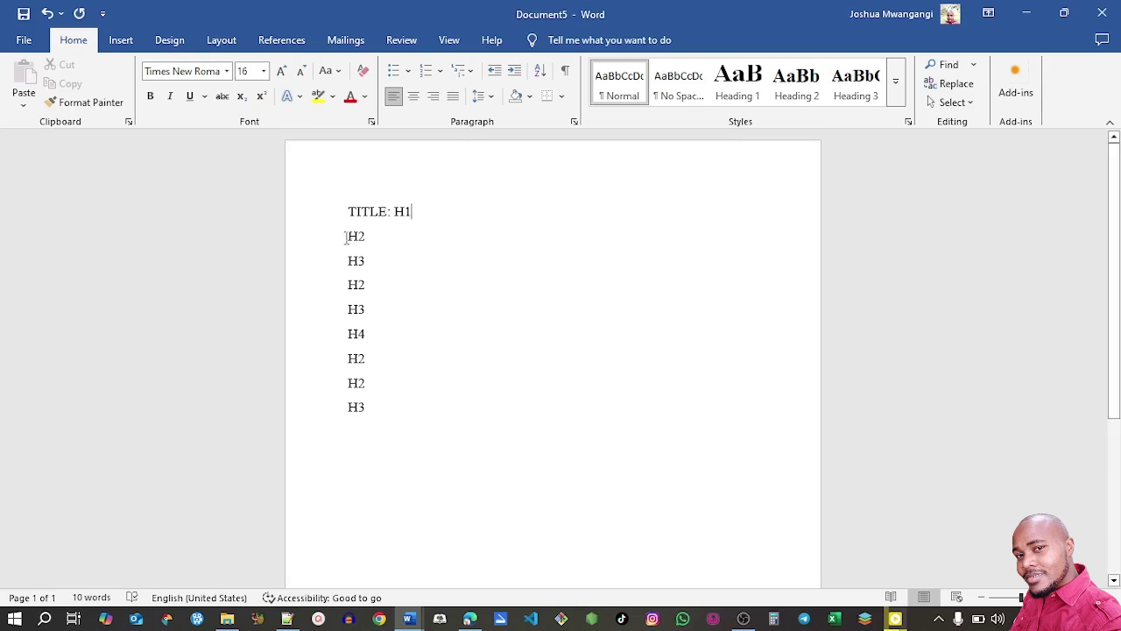
pyautogui.doubleClick(346, 237)
pyautogui.click(419, 211)
pyautogui.click(726, 94)
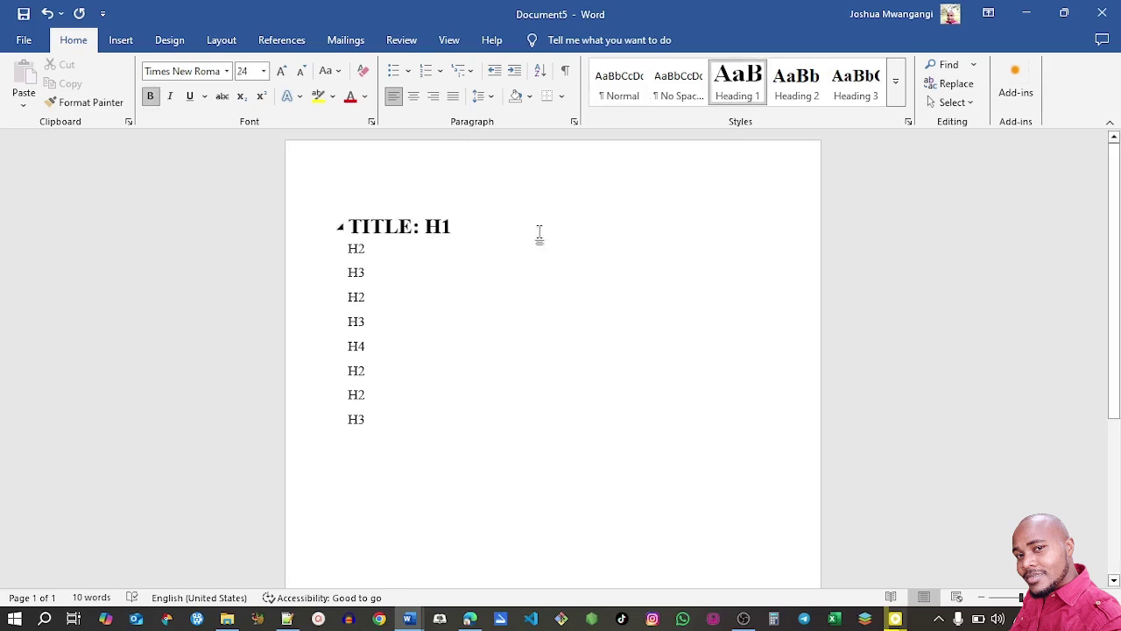
# Apply Heading 2 to the first H2 line and Heading 3 to the H3 line directly below it.
pyautogui.click(403, 250)
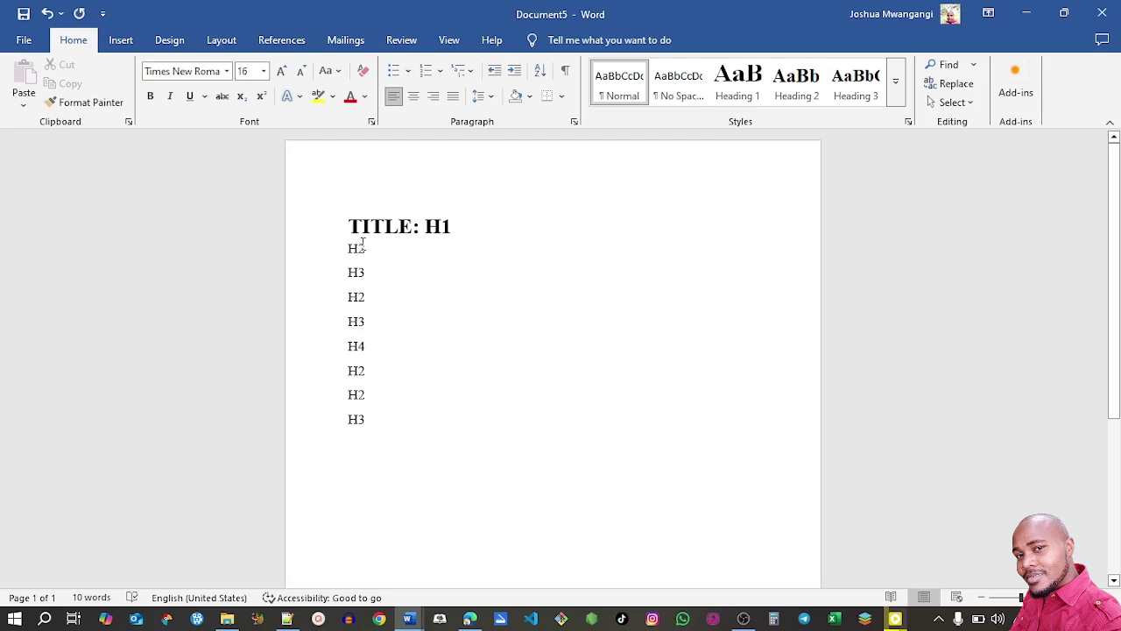
pyautogui.click(796, 96)
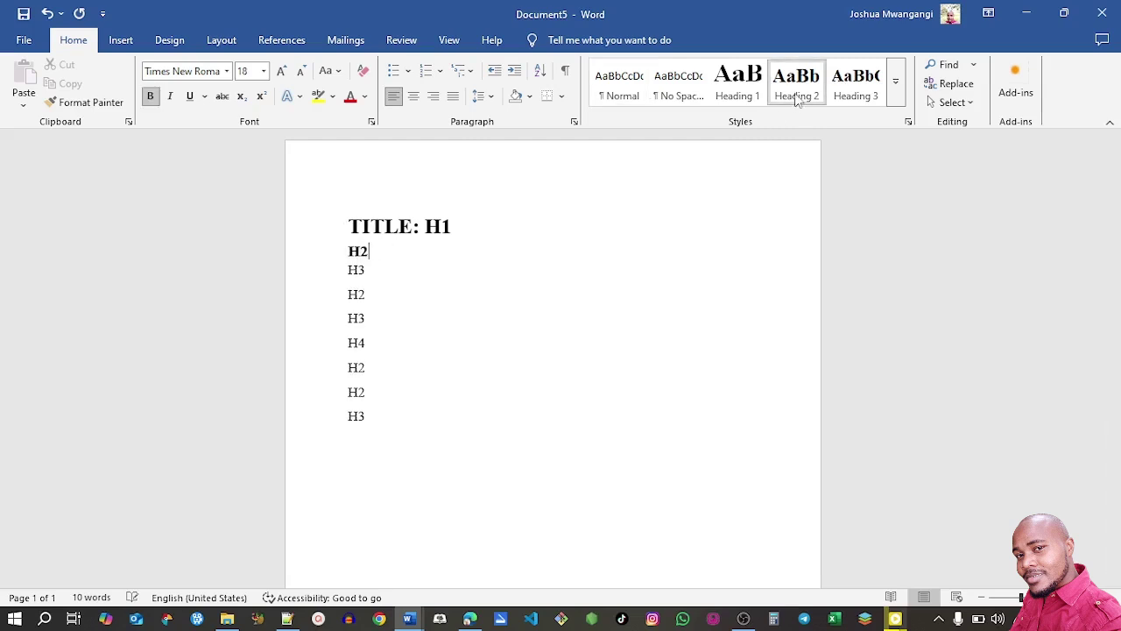
pyautogui.click(369, 268)
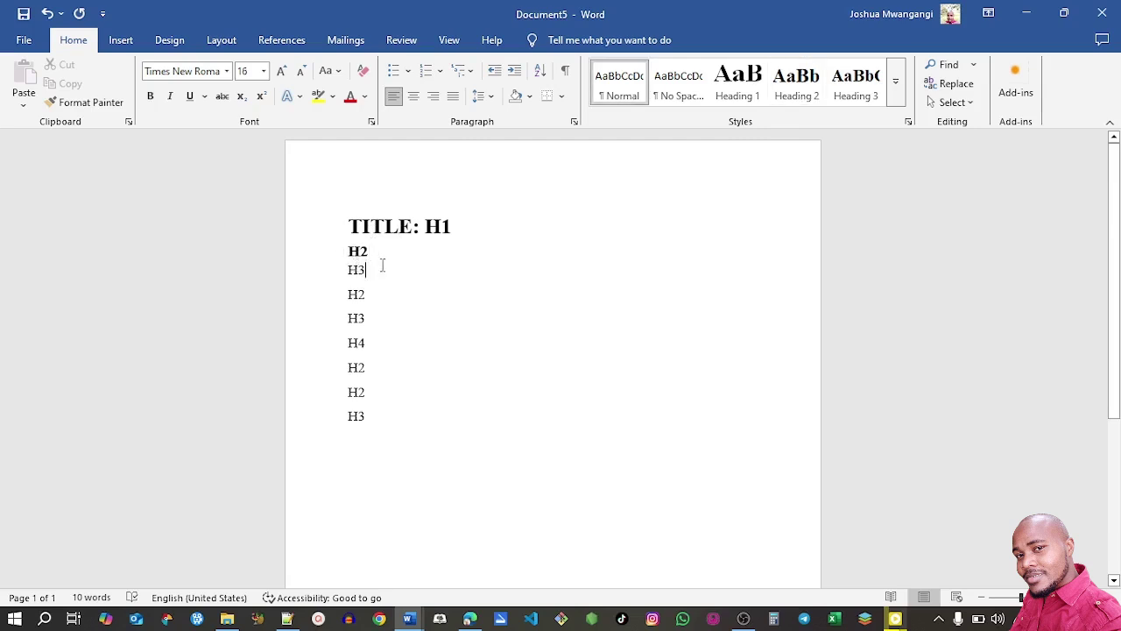
pyautogui.click(854, 95)
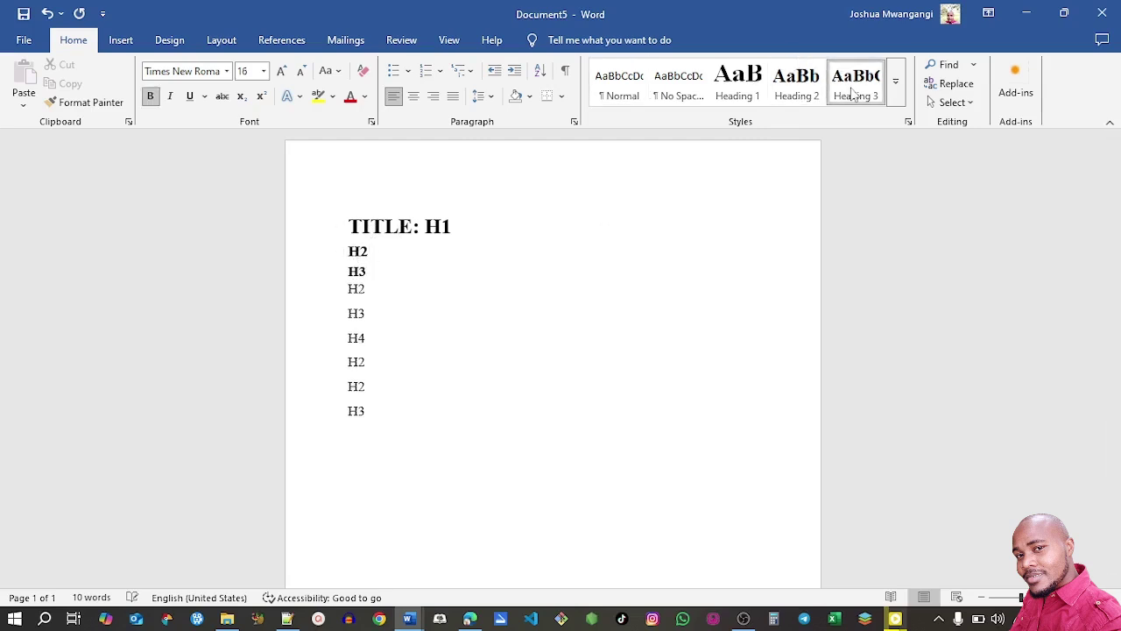
# Style the second H2 line as Heading 2 and the H3 line following it as Heading 3.
pyautogui.click(376, 290)
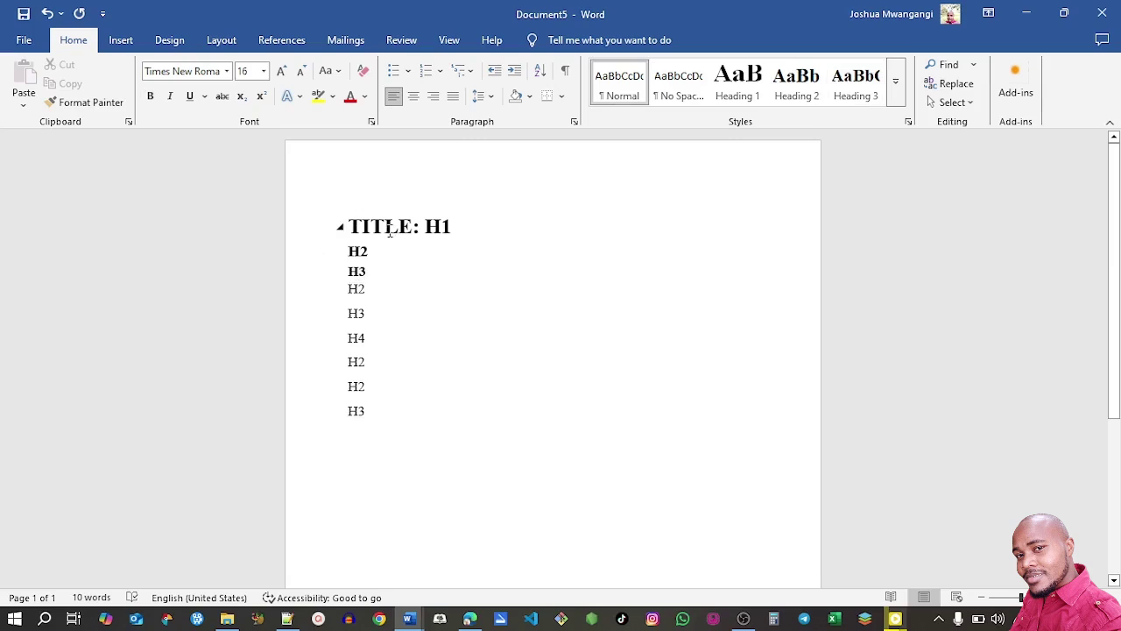
pyautogui.click(795, 83)
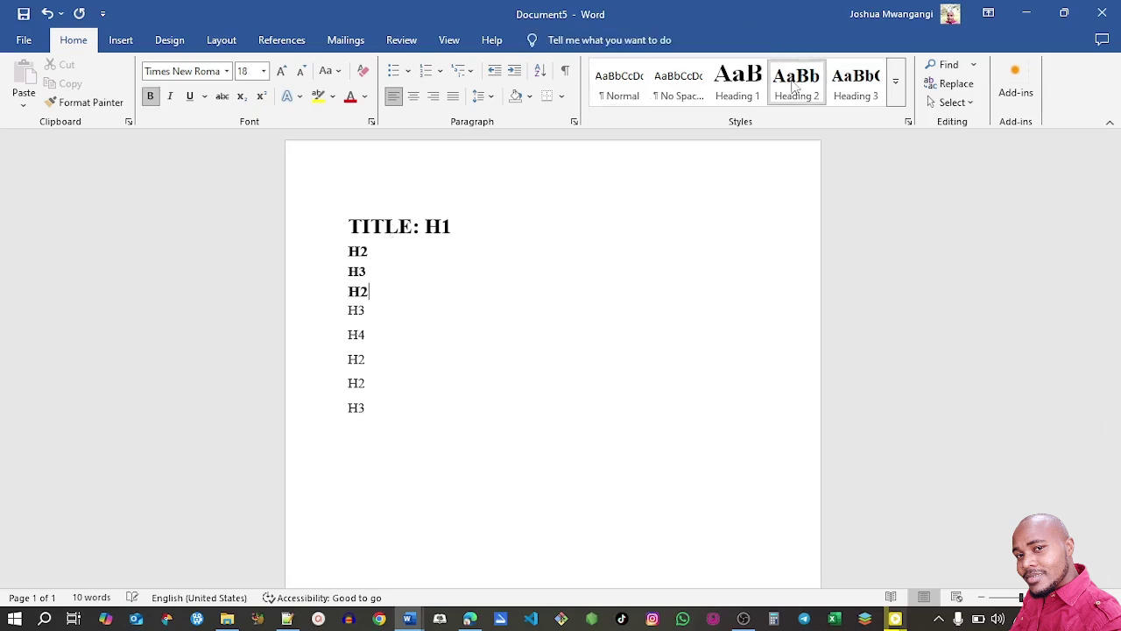
pyautogui.click(368, 310)
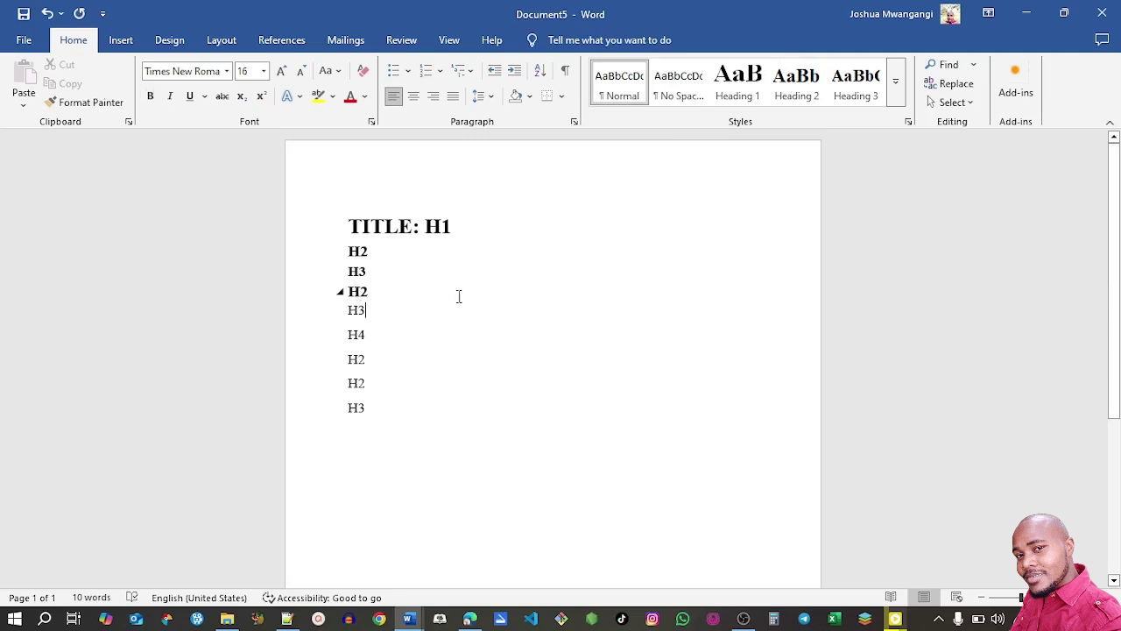
pyautogui.click(851, 83)
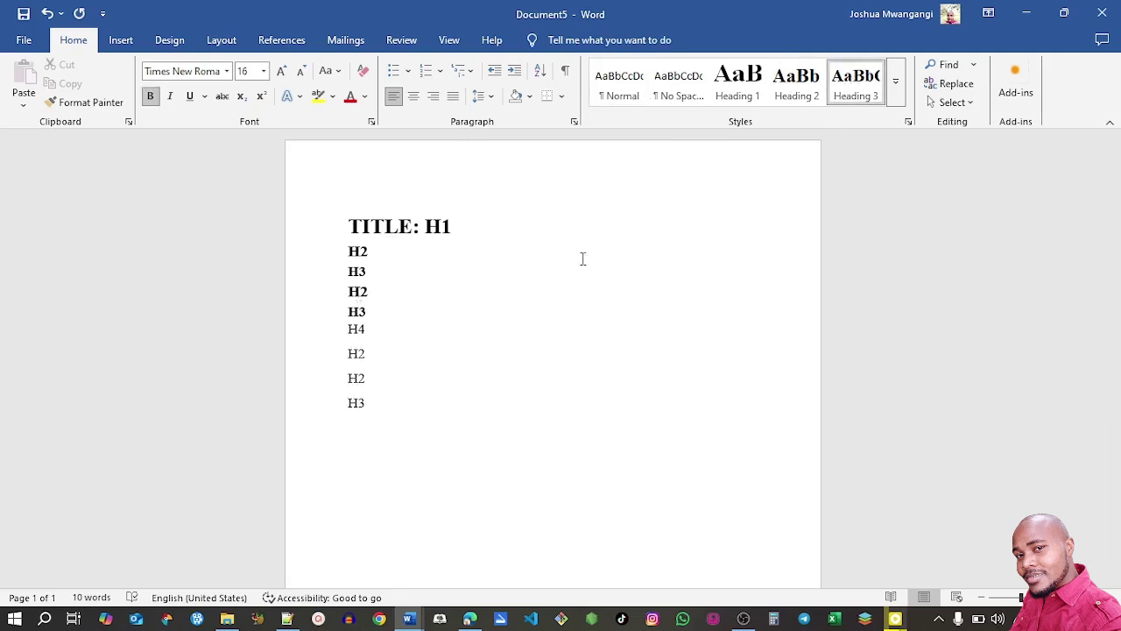
# Apply the Heading 4 style to the H4 line of the outline.
pyautogui.click(376, 330)
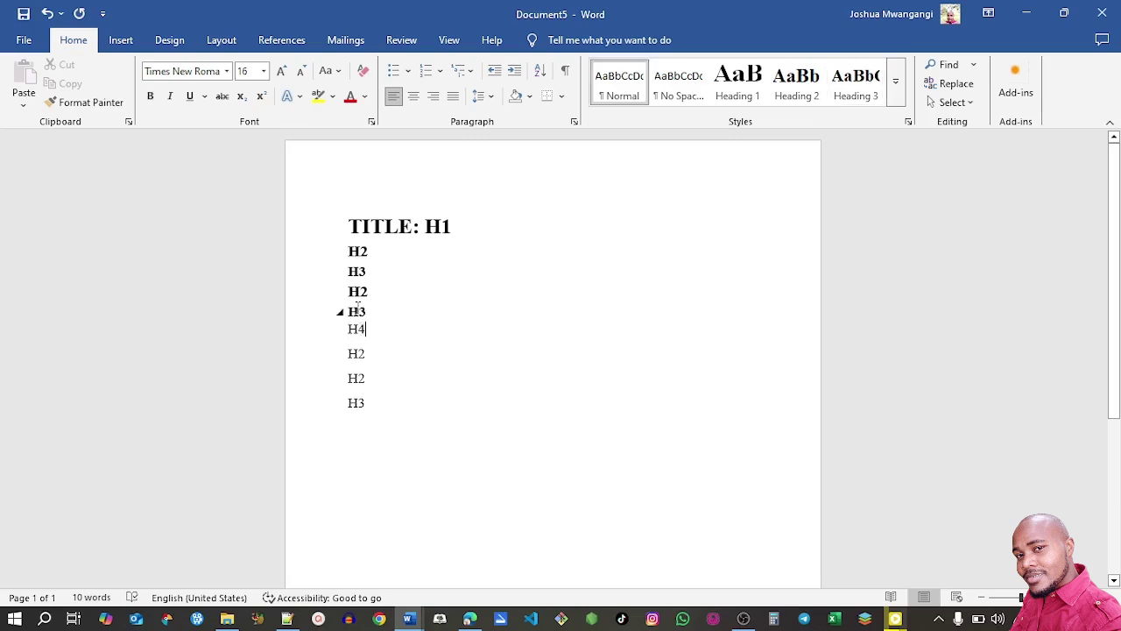
pyautogui.click(896, 85)
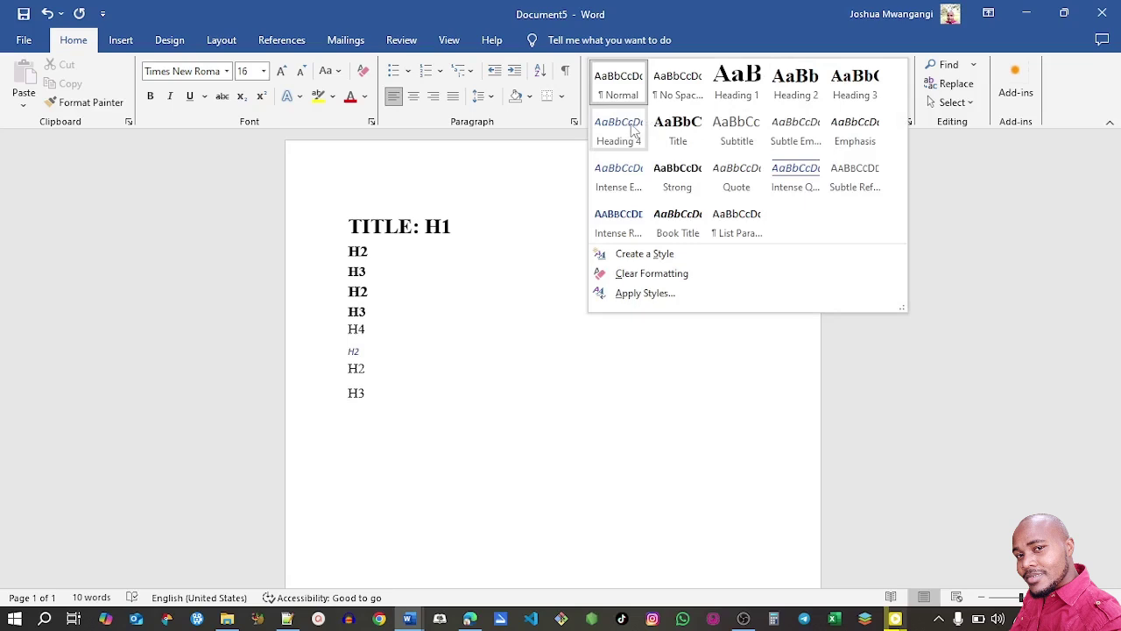
pyautogui.click(369, 329)
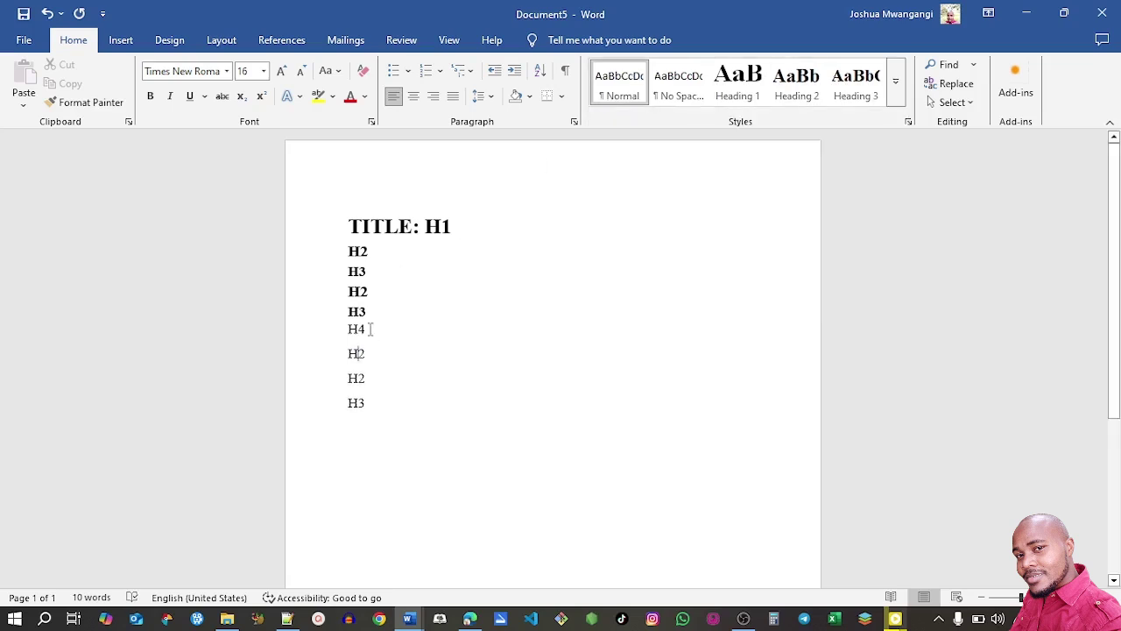
pyautogui.doubleClick(367, 328)
pyautogui.click(388, 332)
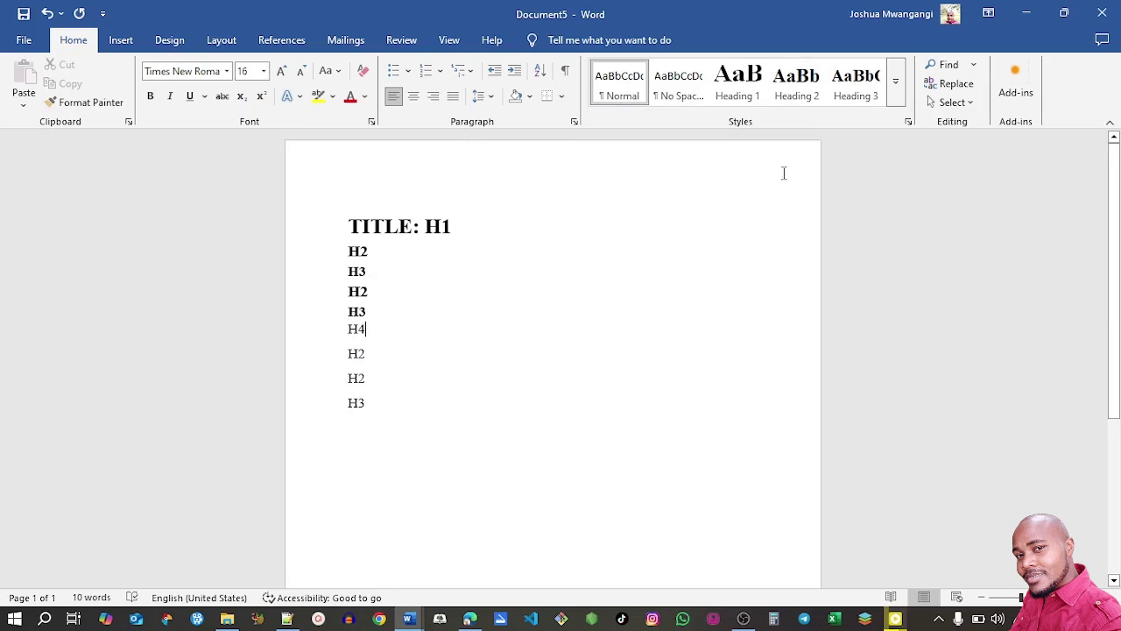
pyautogui.click(895, 80)
pyautogui.click(617, 138)
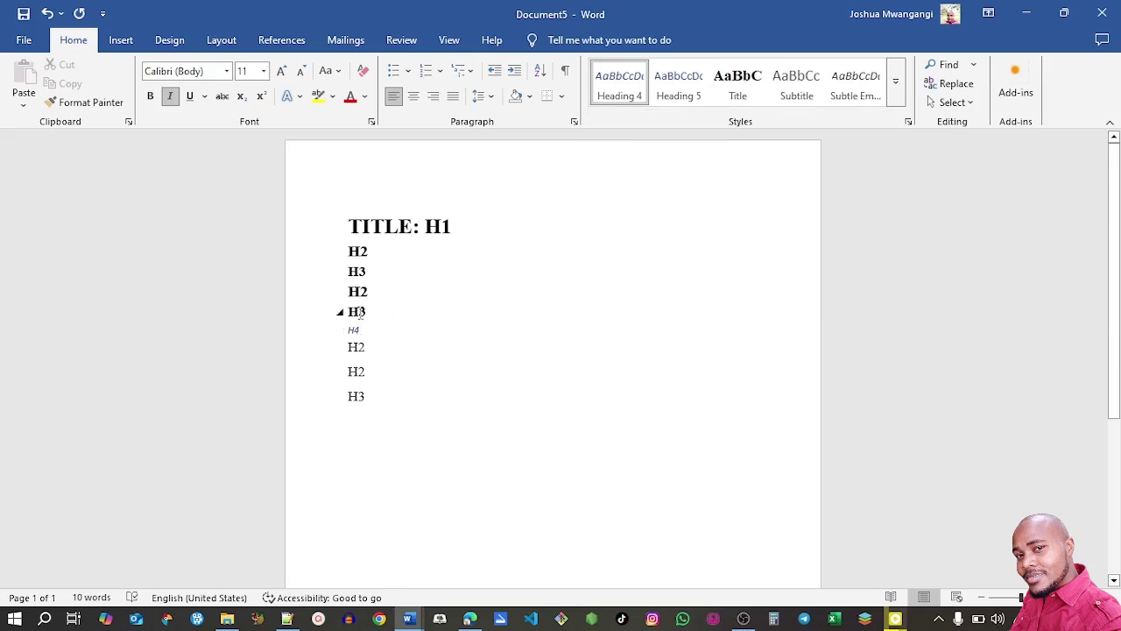
# Apply the Heading 2 style to both H2 lines below the H4 line.
pyautogui.click(366, 345)
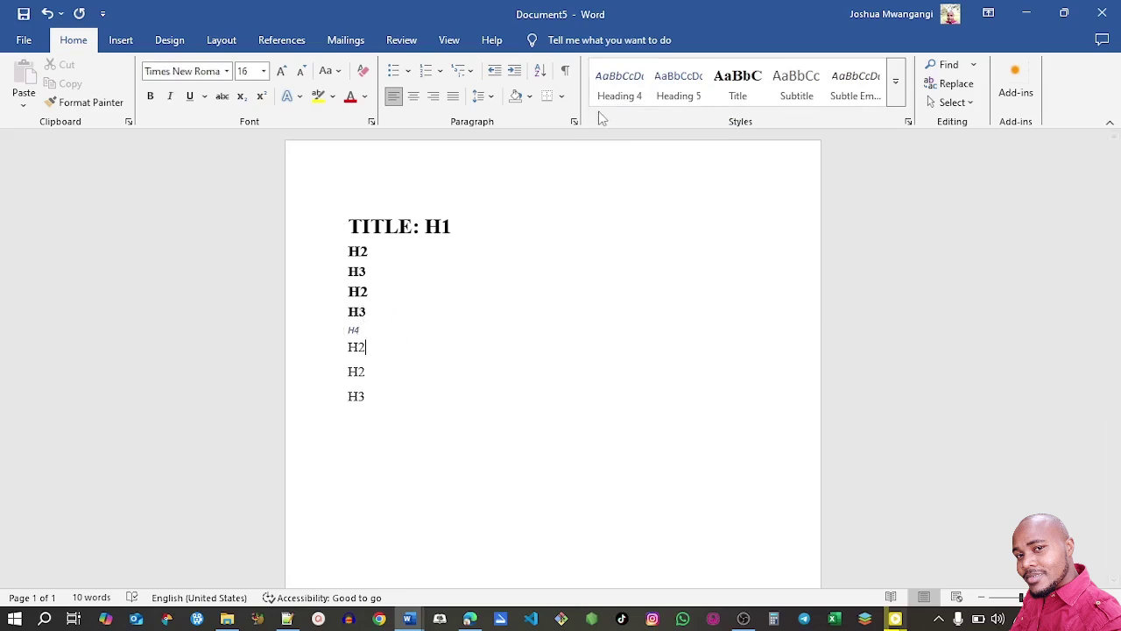
pyautogui.click(895, 81)
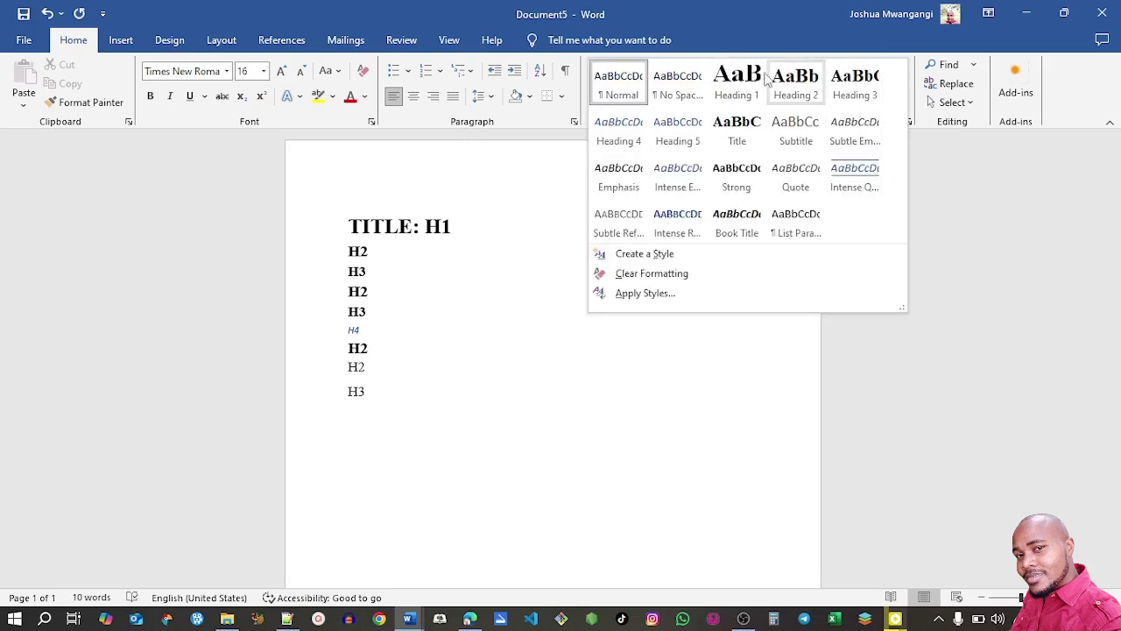
pyautogui.click(796, 88)
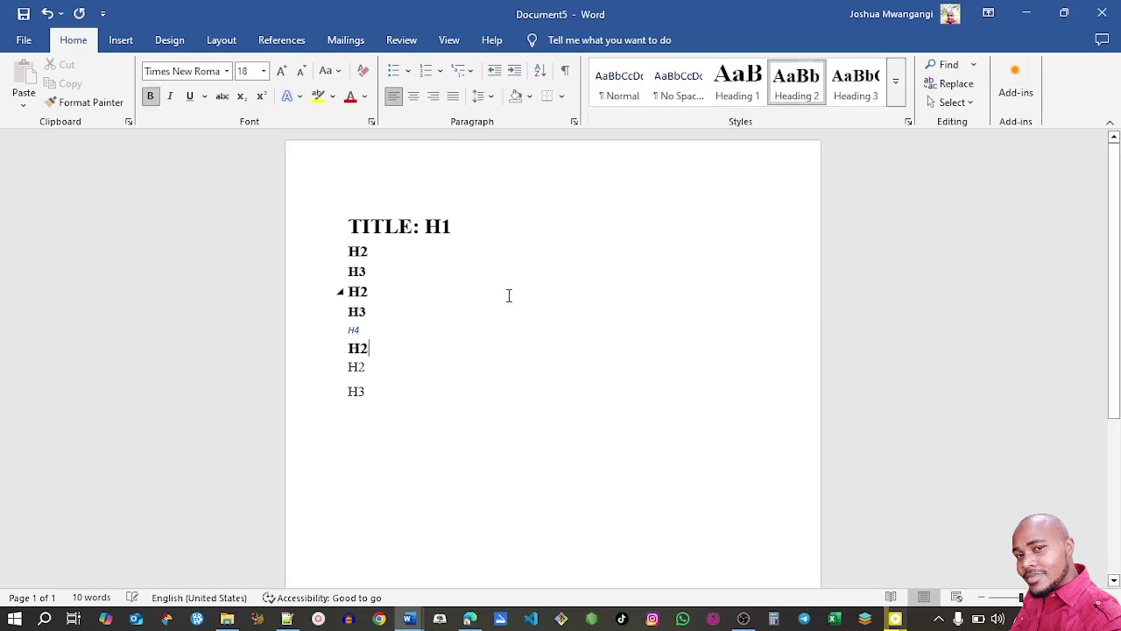
pyautogui.click(376, 367)
pyautogui.click(795, 87)
# Apply the Heading 3 style to the last H3 line of the outline.
pyautogui.click(423, 395)
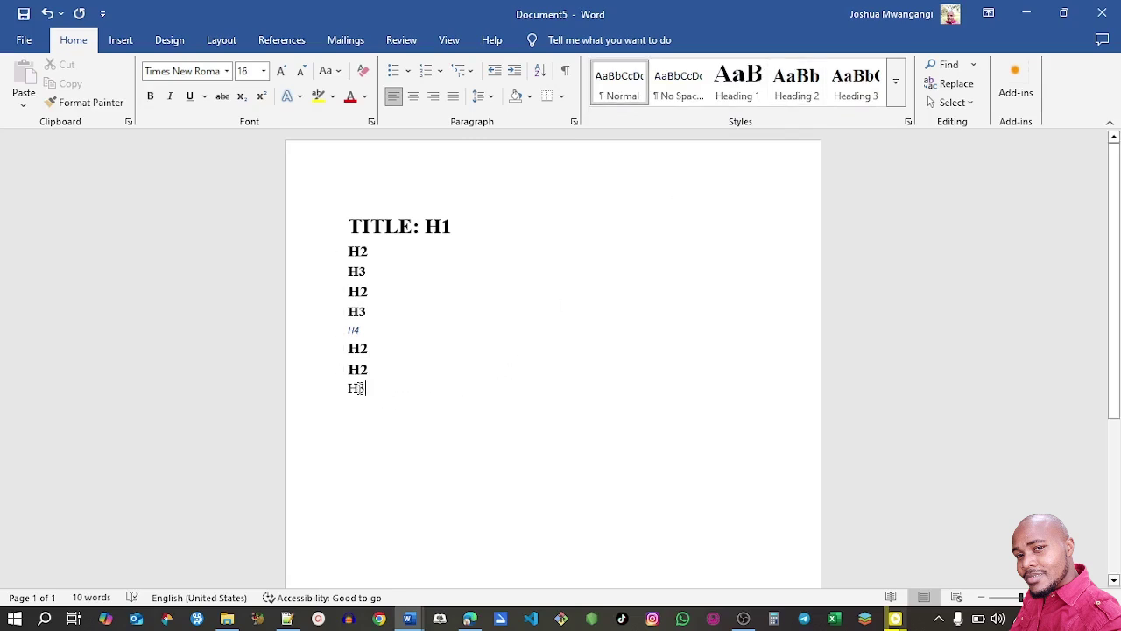
pyautogui.click(857, 88)
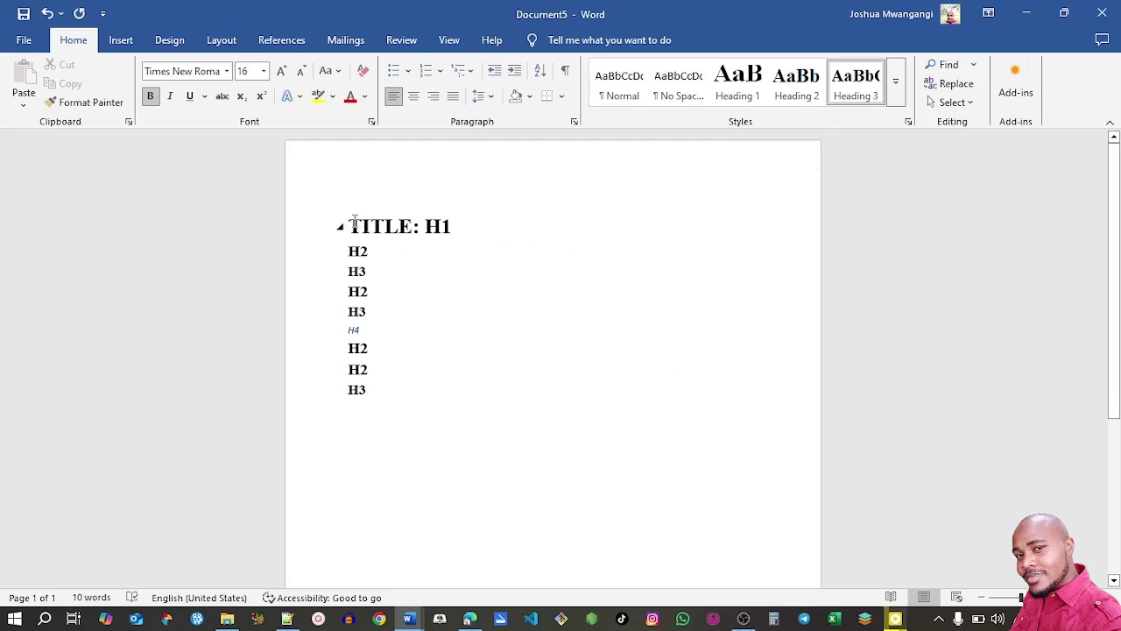
pyautogui.moveTo(354, 222); pyautogui.dragTo(375, 389)
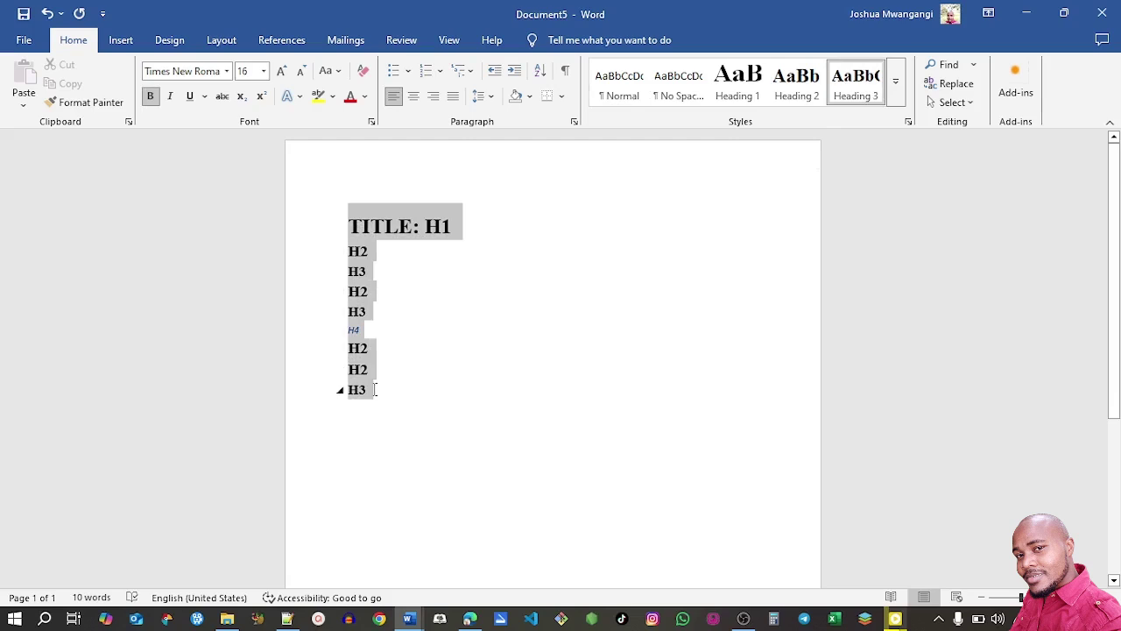
pyautogui.click(468, 447)
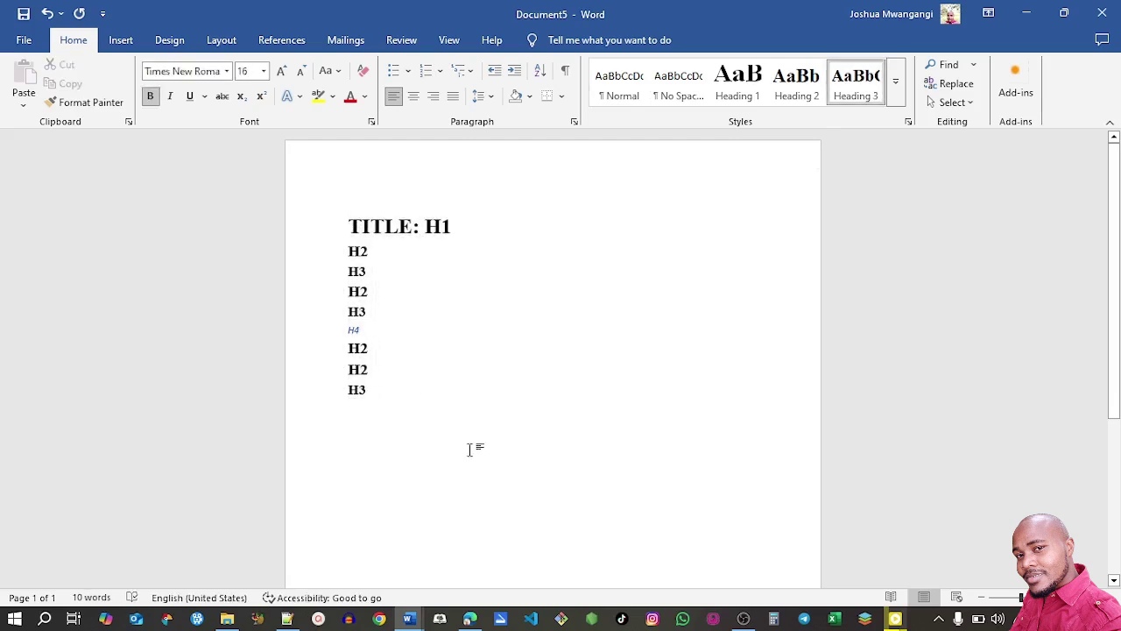
# Check the empty WordPress post in the browser, and bring up the Word document "How Movies Affect Your Dream Life".
pyautogui.click(473, 620)
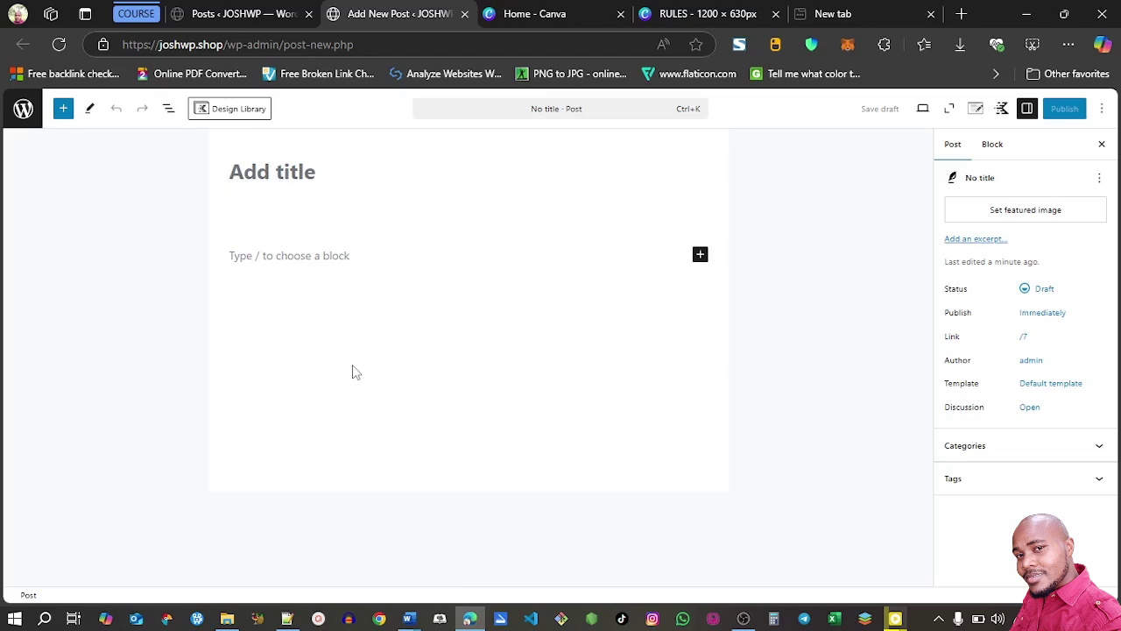
pyautogui.moveTo(412, 619)
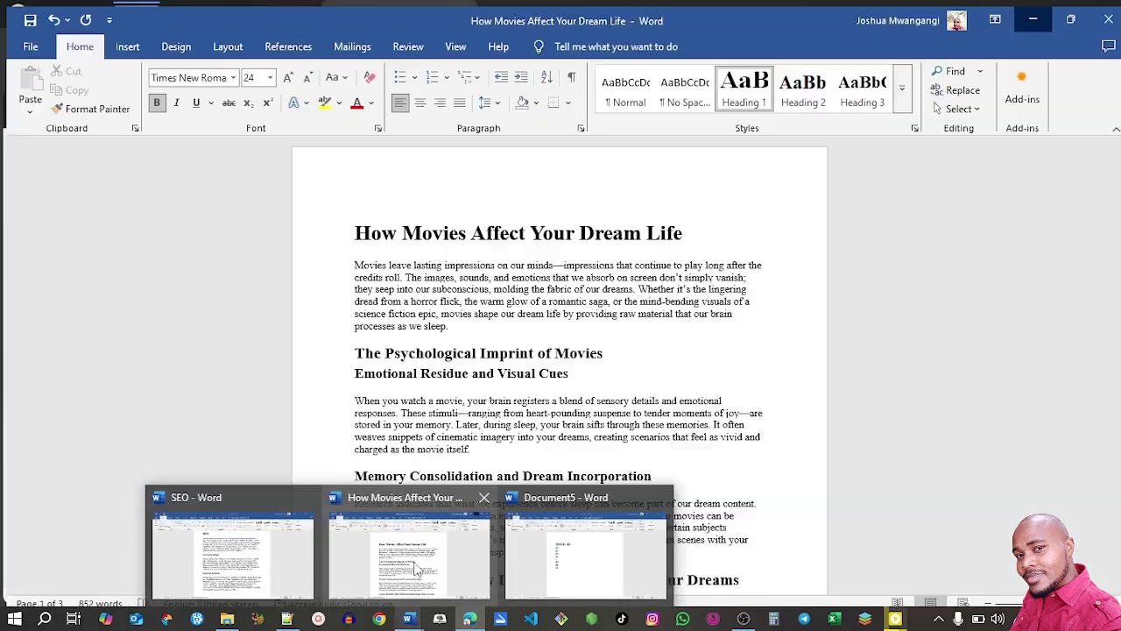
pyautogui.click(417, 564)
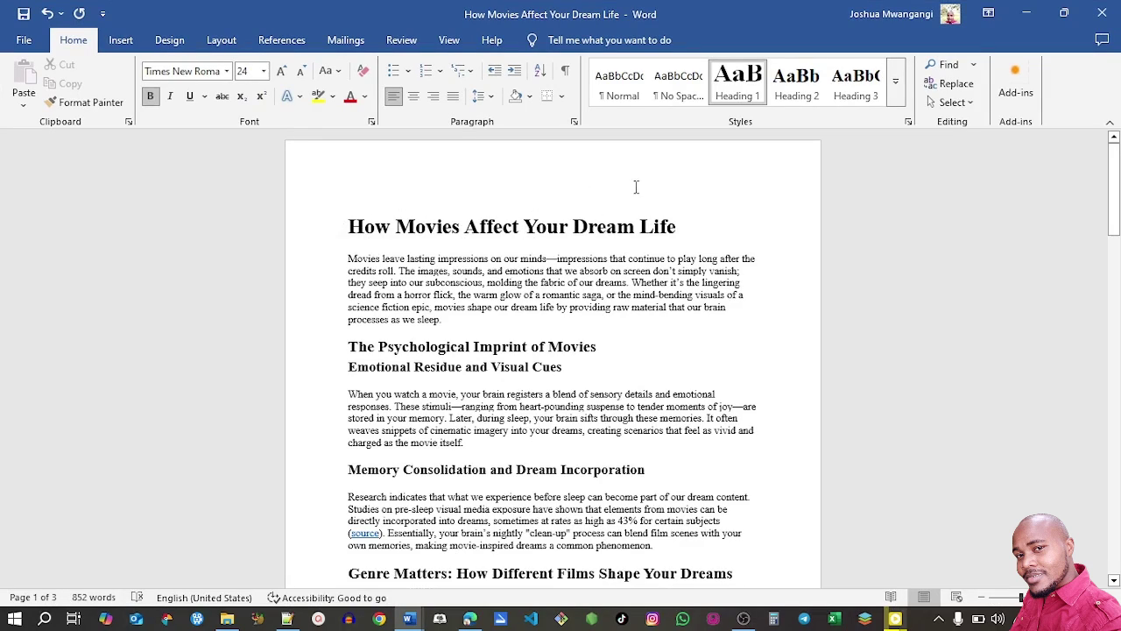
# Review which heading style each section title uses on the first page of the article "How Movies Affect Your Dream Life".
pyautogui.click(611, 351)
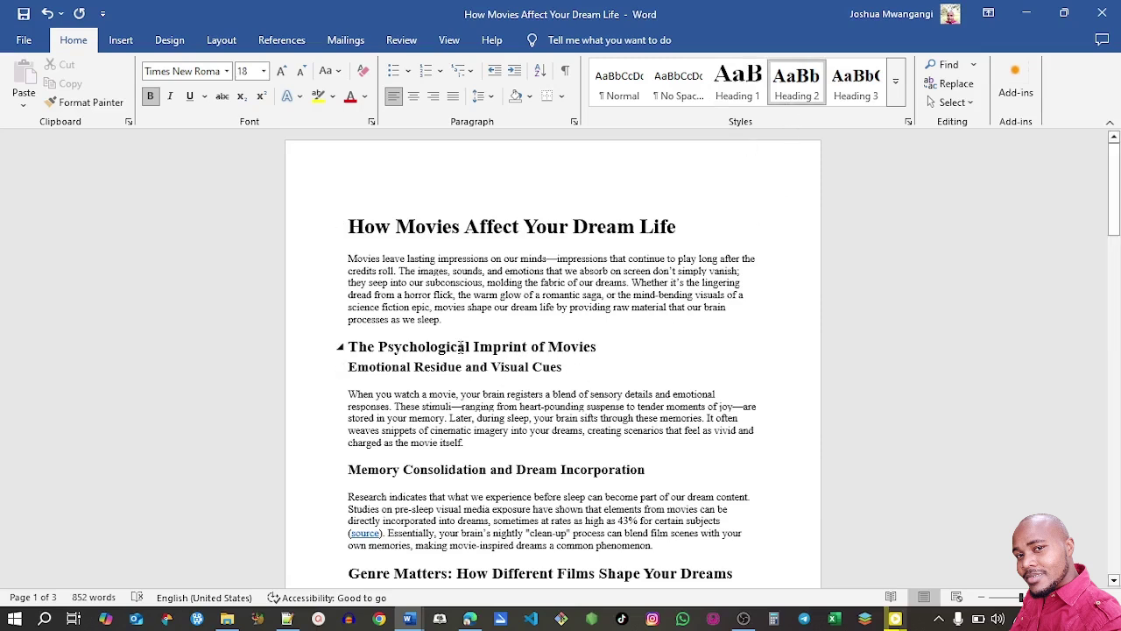
pyautogui.click(573, 367)
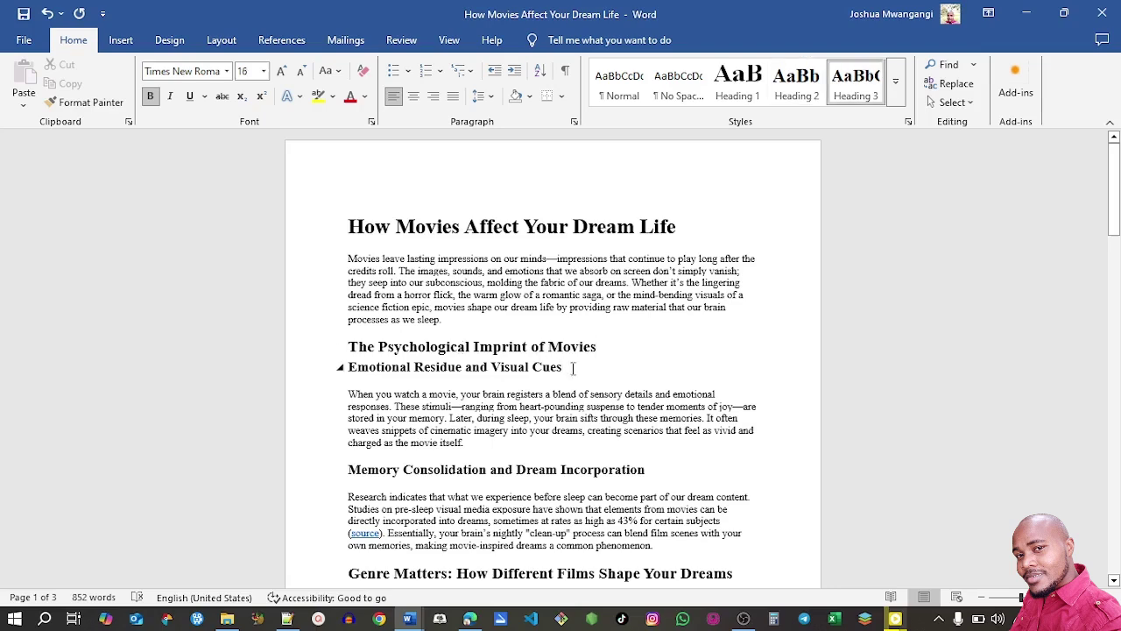
pyautogui.moveTo(1115, 221); pyautogui.dragTo(1115, 246)
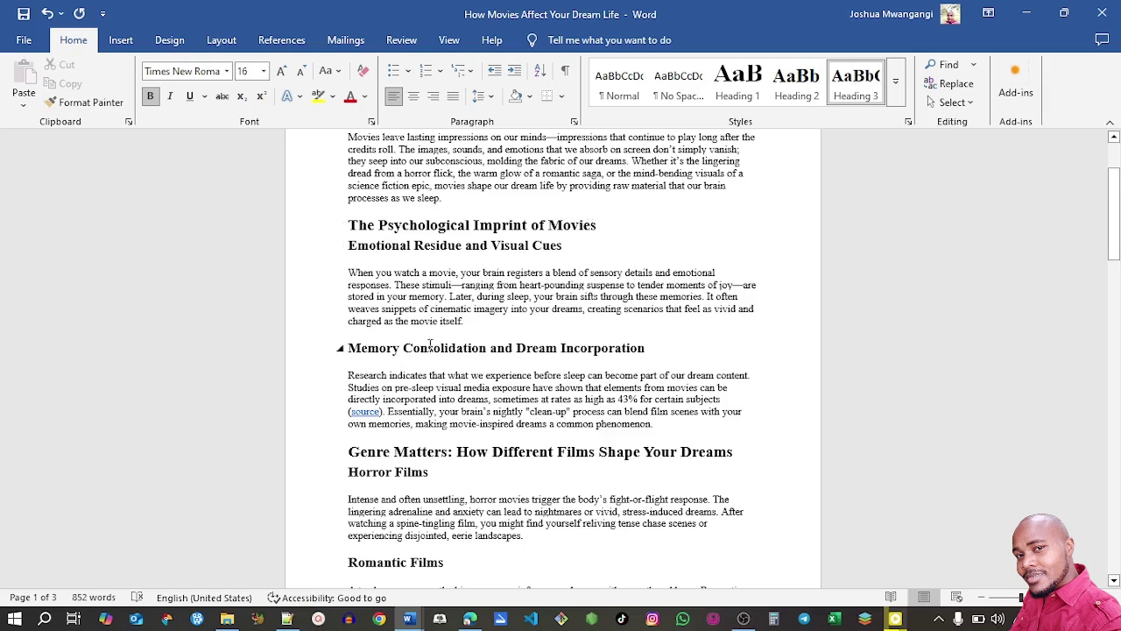
pyautogui.click(743, 455)
pyautogui.moveTo(1113, 220); pyautogui.dragTo(1113, 236)
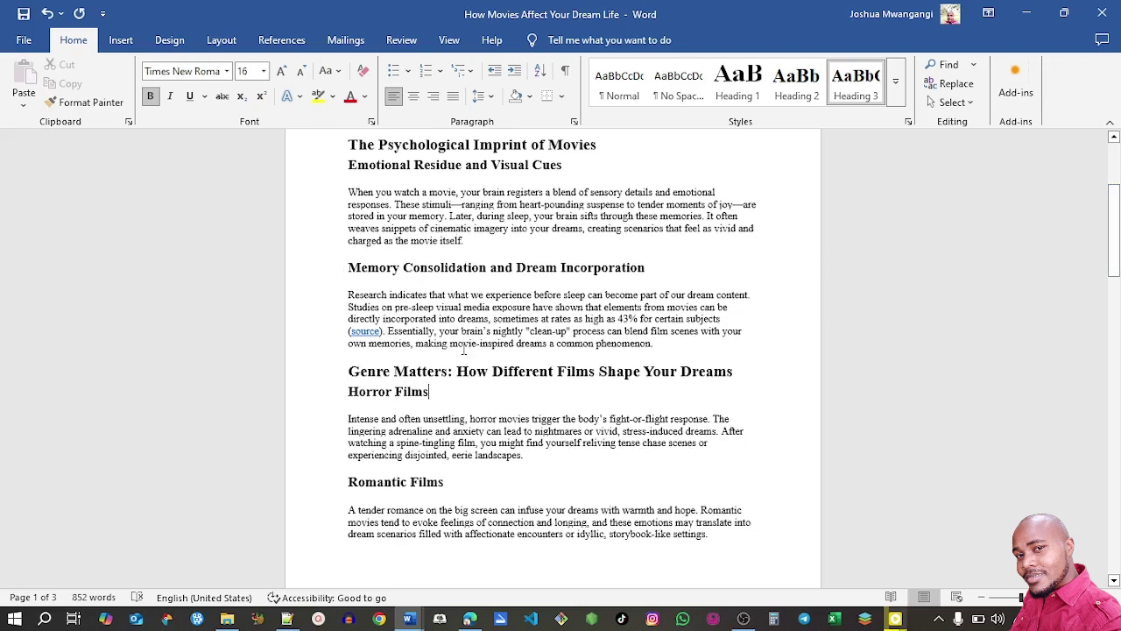
pyautogui.click(1114, 250)
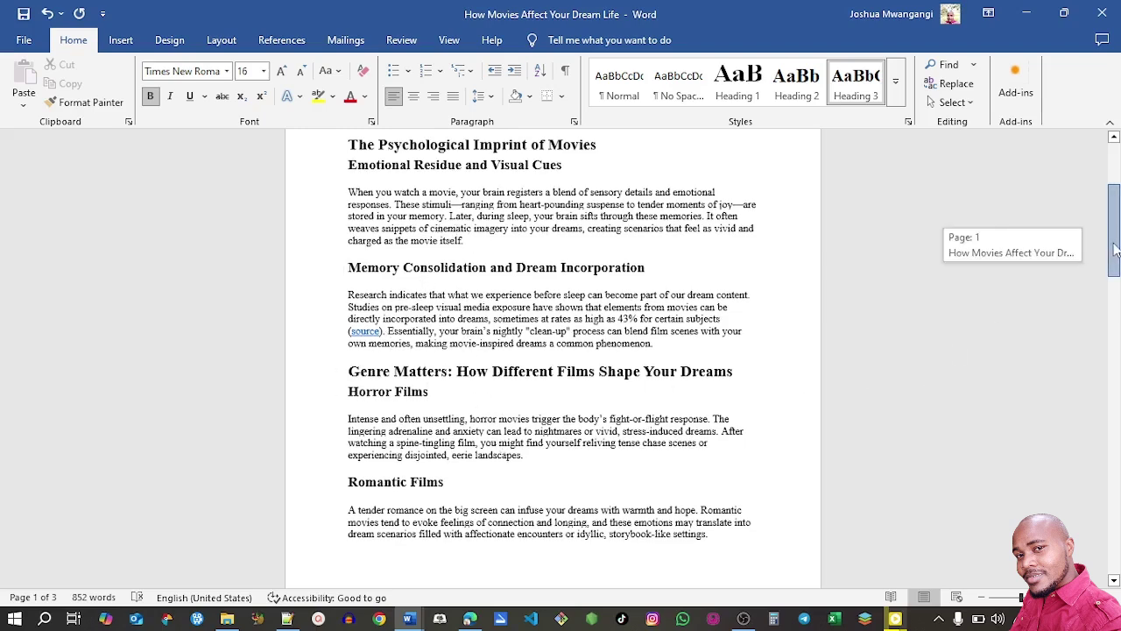
pyautogui.moveTo(1115, 250); pyautogui.dragTo(1115, 206)
# Copy the article title "How Movies Affect Your Dream Life" from the Word document into the WordPress post's title.
pyautogui.click(569, 225)
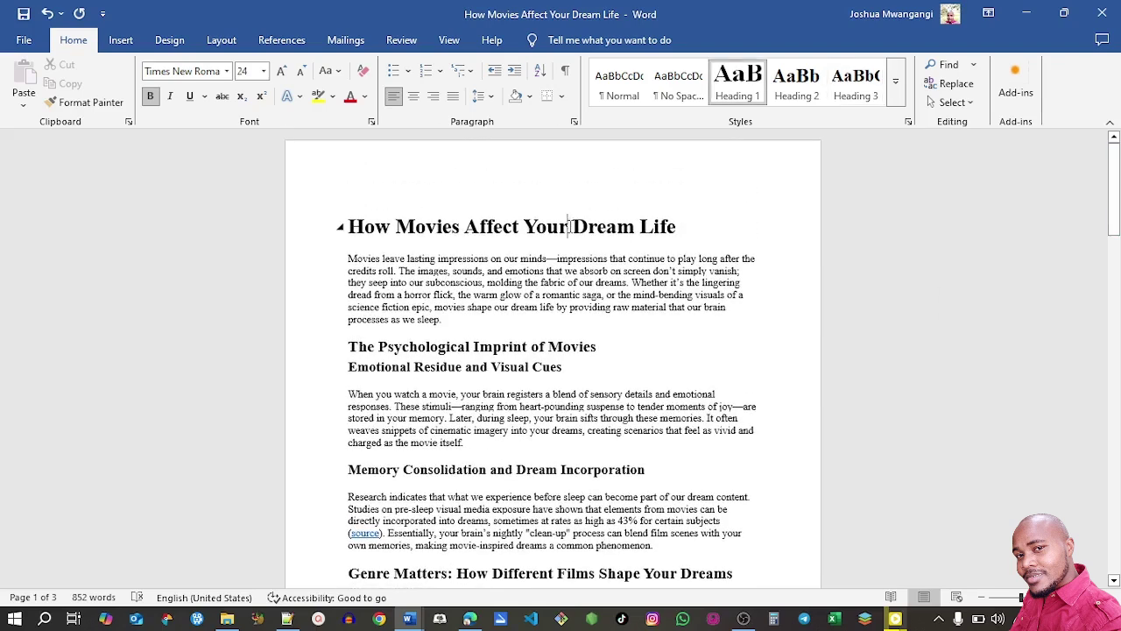
pyautogui.tripleClick(570, 225)
pyautogui.hotkey('ctrl', 'c')
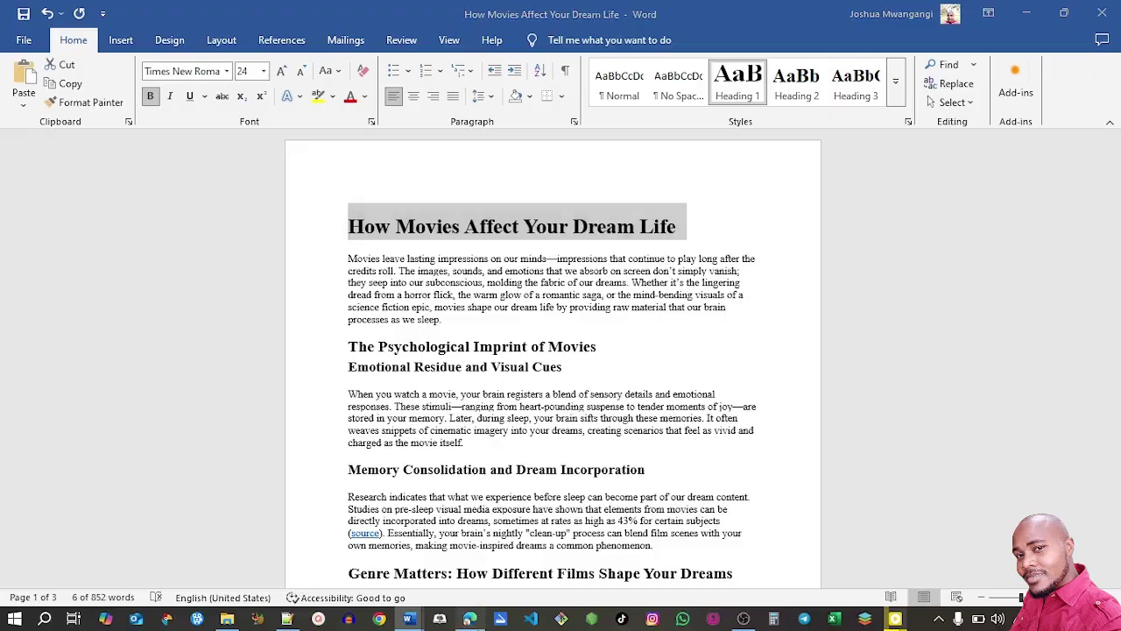
pyautogui.click(469, 619)
pyautogui.click(274, 171)
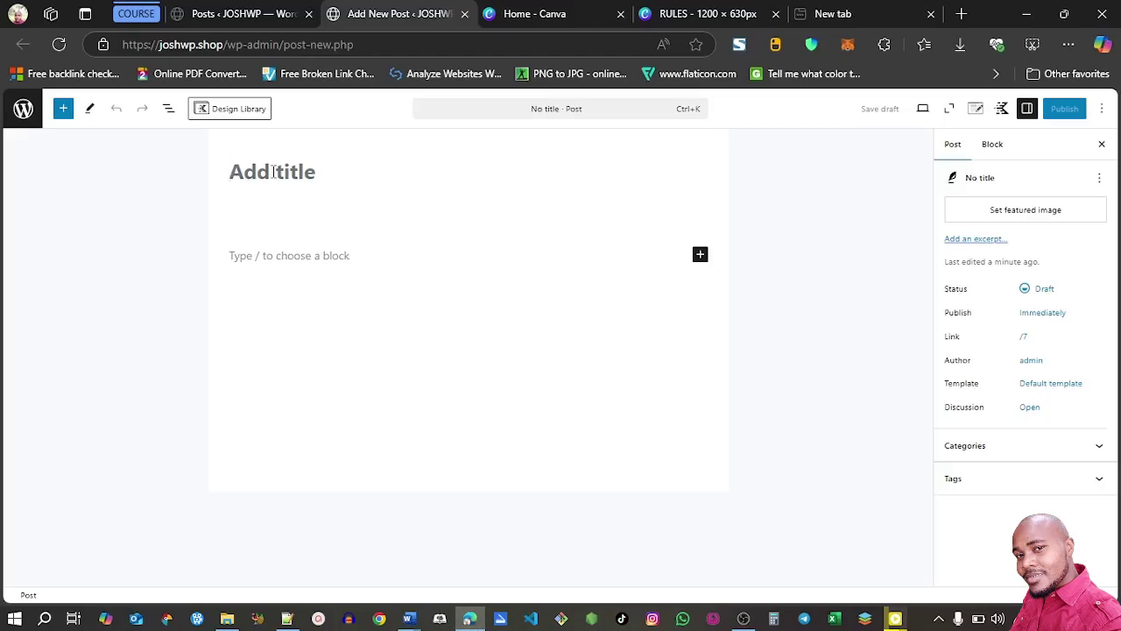
pyautogui.hotkey('ctrl', 'v')
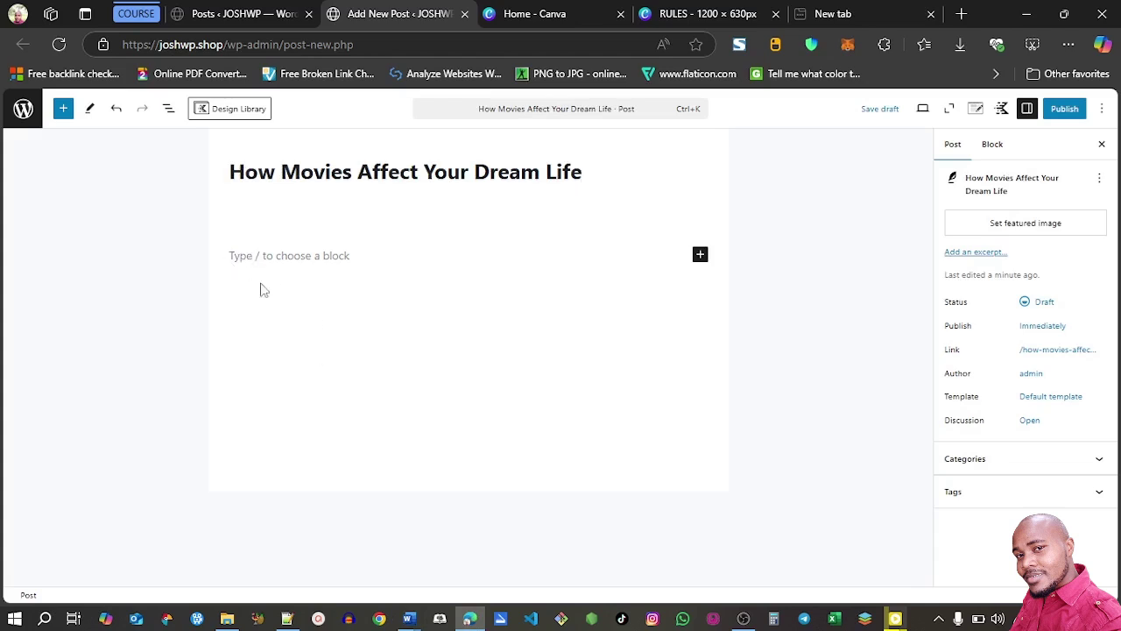
# Start an empty paragraph block under the title and browse the full block library from Kadence blocks to embeds.
pyautogui.click(298, 375)
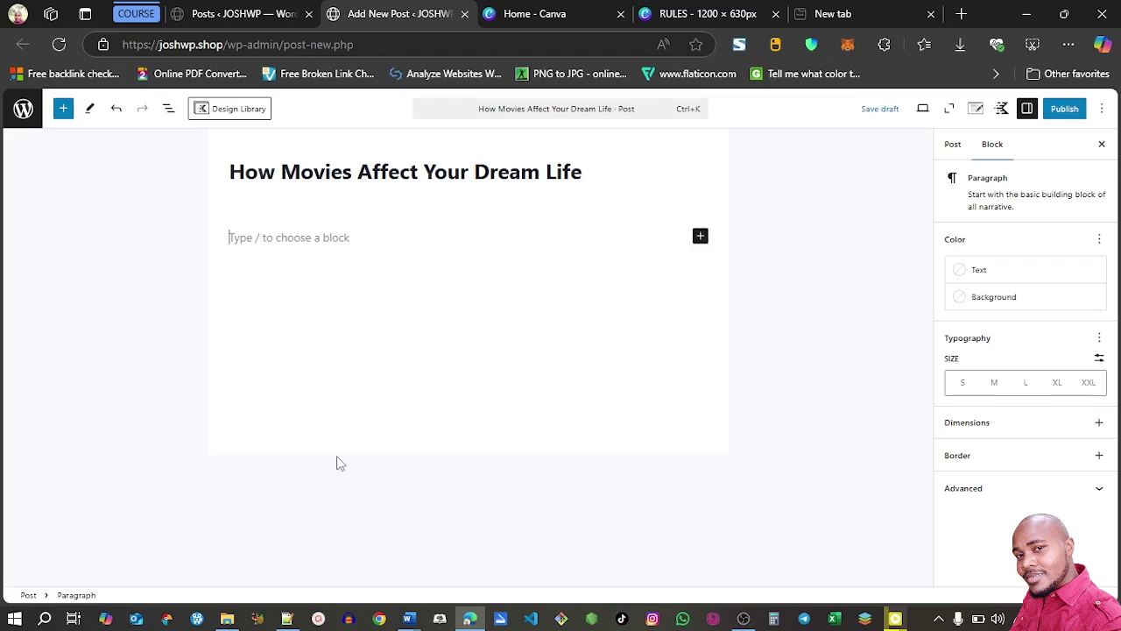
pyautogui.click(701, 236)
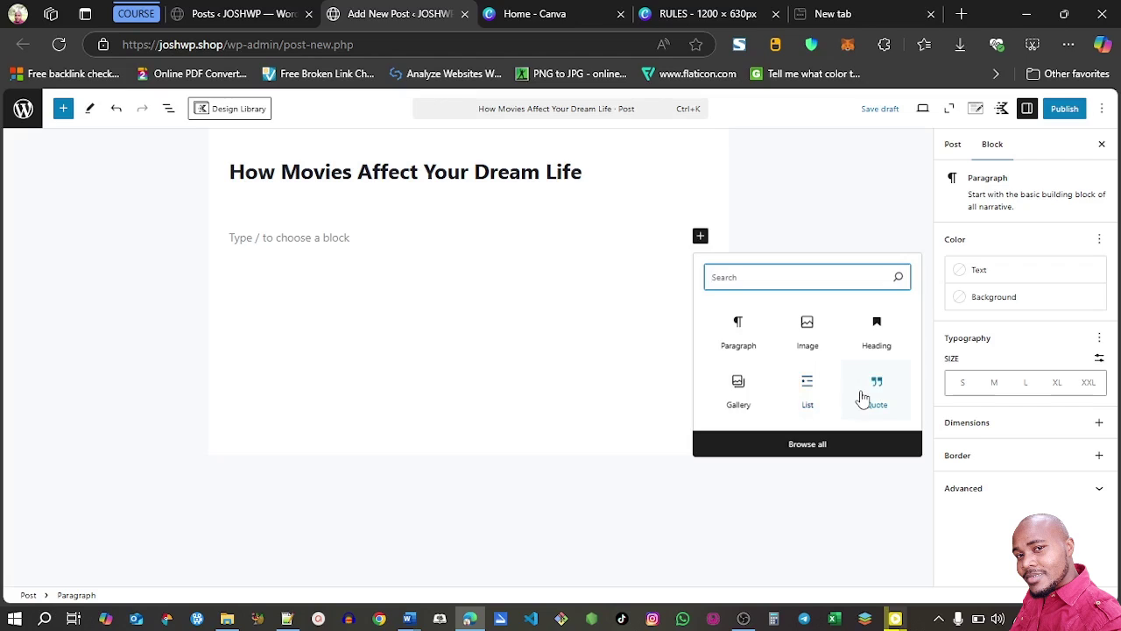
pyautogui.click(798, 447)
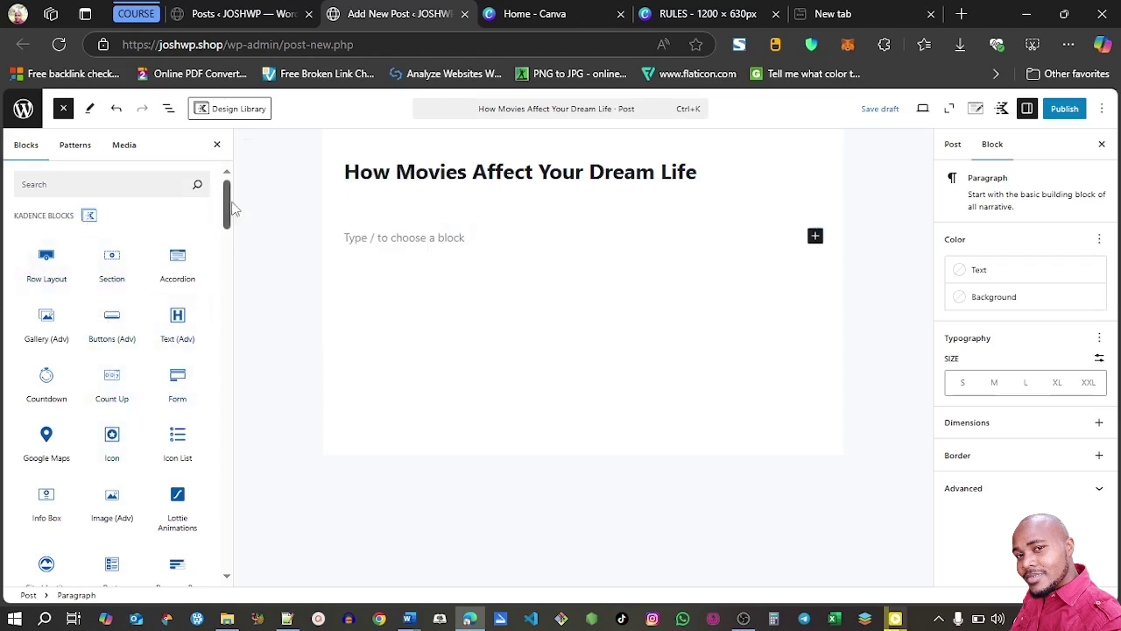
pyautogui.moveTo(229, 211); pyautogui.dragTo(228, 282)
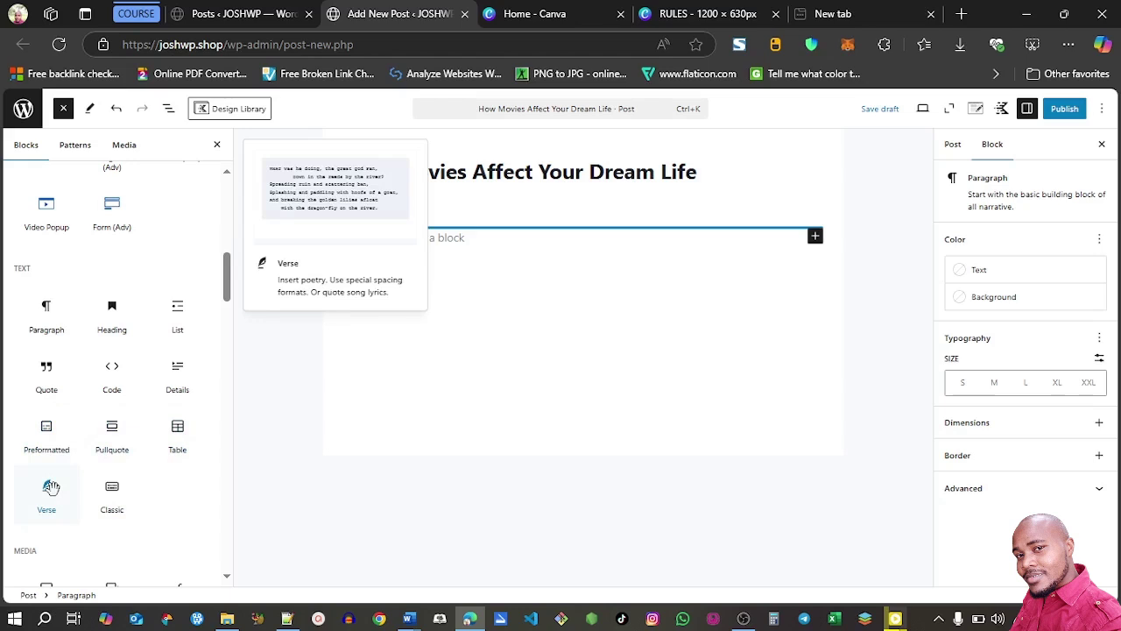
pyautogui.moveTo(222, 288); pyautogui.dragTo(225, 333)
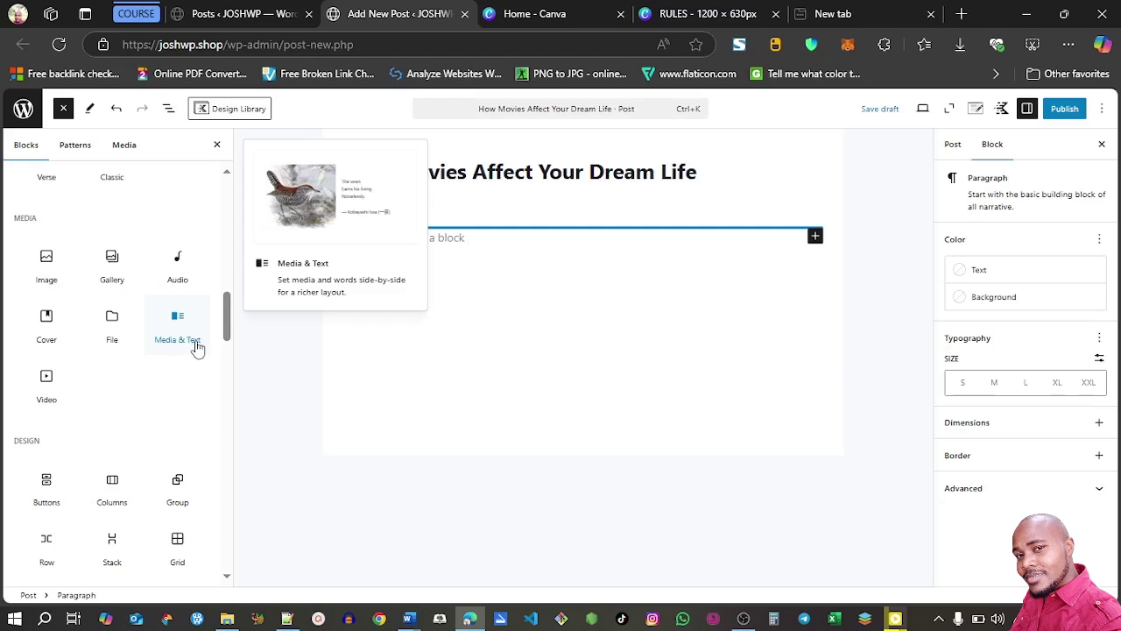
pyautogui.moveTo(227, 319); pyautogui.dragTo(225, 500)
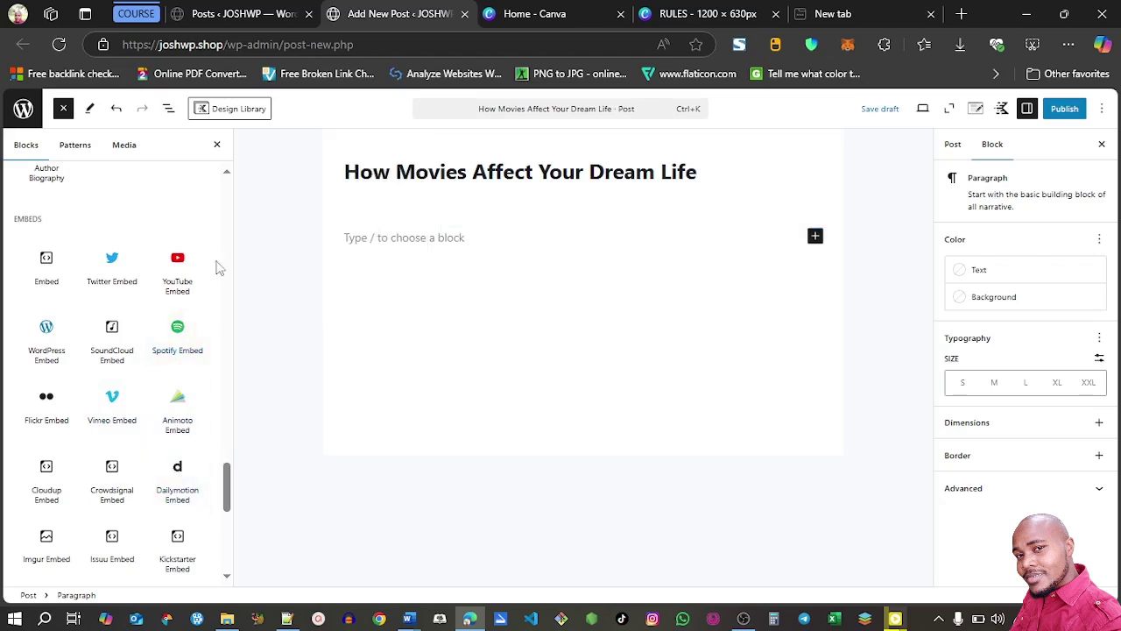
pyautogui.click(217, 146)
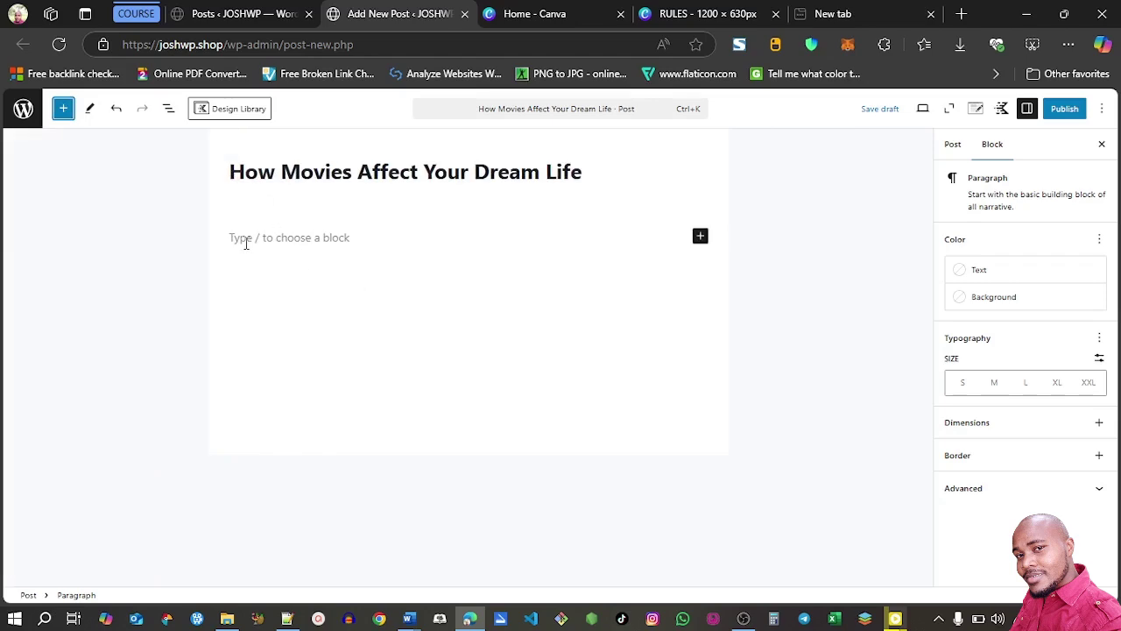
# Copy the article's introductory paragraph from the Word document into the empty block below the post title.
pyautogui.moveTo(408, 616)
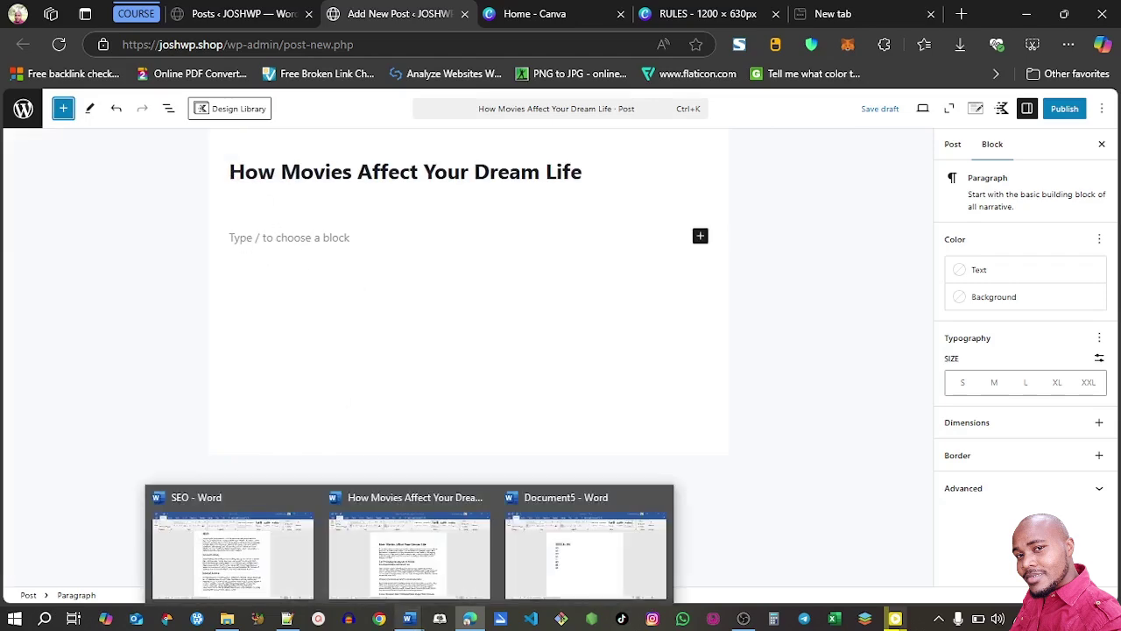
pyautogui.click(405, 567)
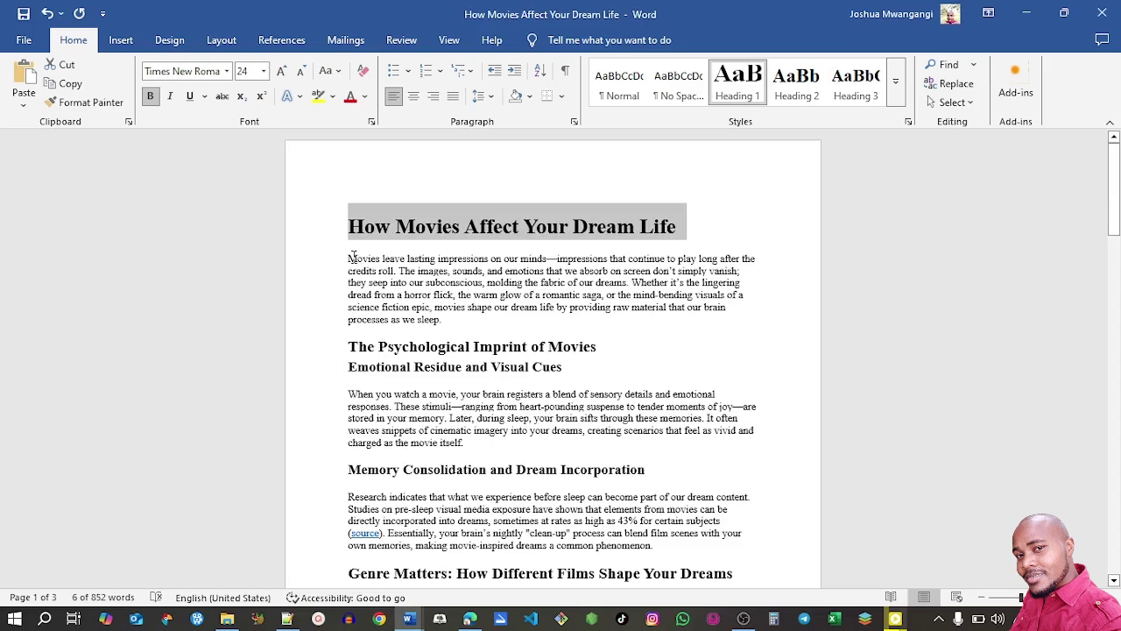
pyautogui.moveTo(350, 256); pyautogui.dragTo(461, 322)
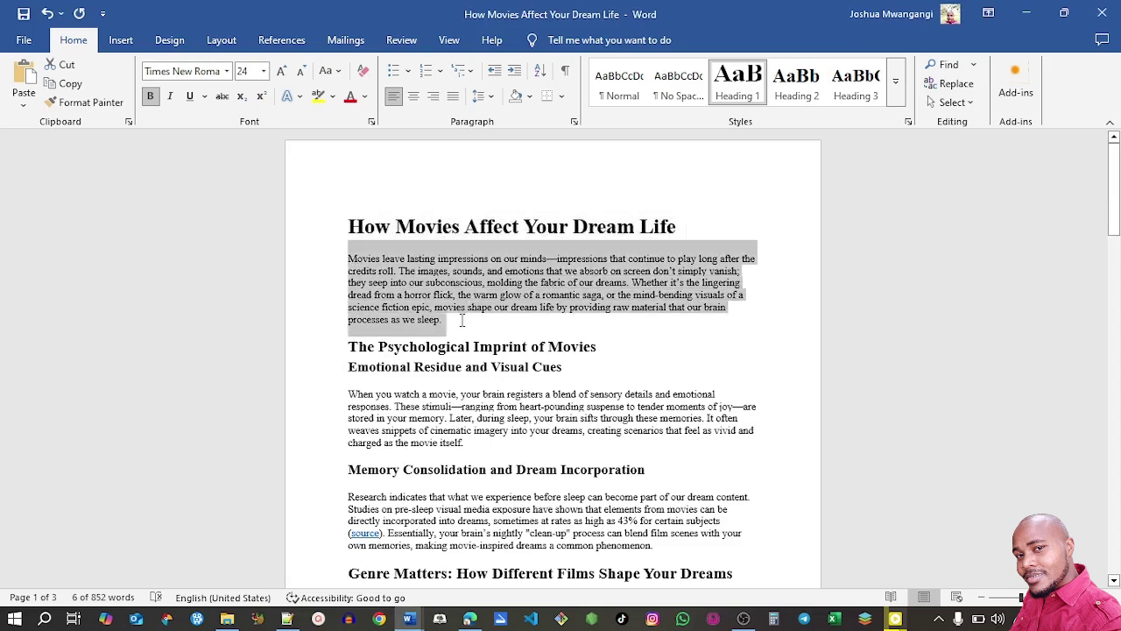
pyautogui.click(470, 618)
pyautogui.click(330, 240)
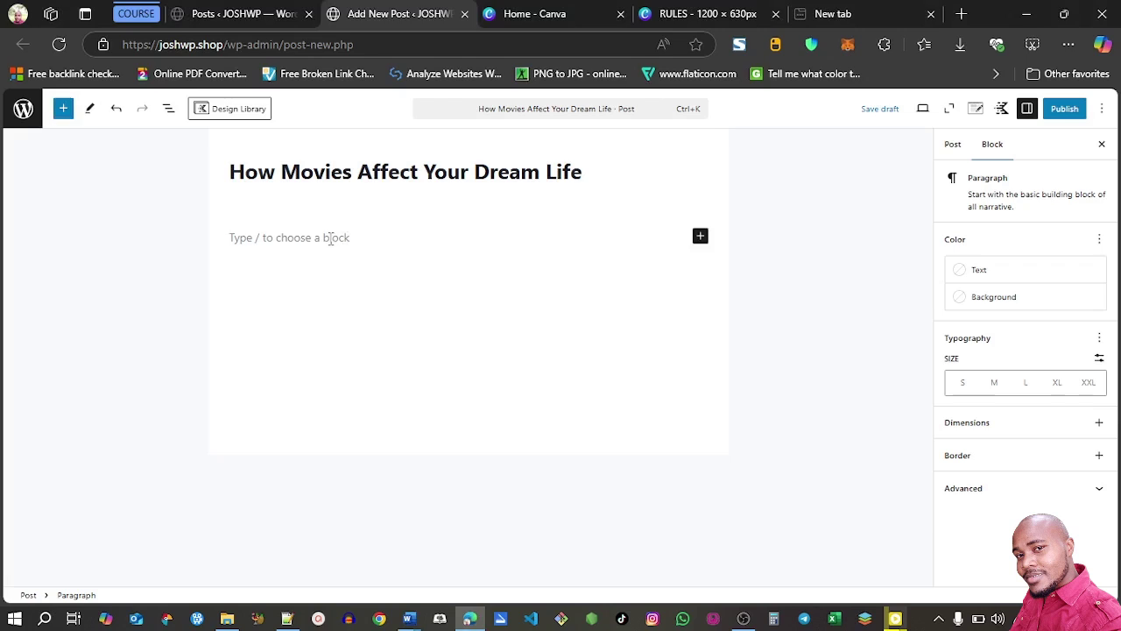
pyautogui.write("Movies leave lasting impressions on our minds—impressions that continue to play long after the credits roll. The images, sounds, and emotions that we absorb on screen don't simply vanish: they seep into our subconscious, molding the fabric of our dreams. Whether it's the lingering dread from a horror flick, the warm glow of a romantic saga, or the mind-bending visuals of a science fiction epic, movies shape our dream life by providing raw material that our brain processes as we sleep.")
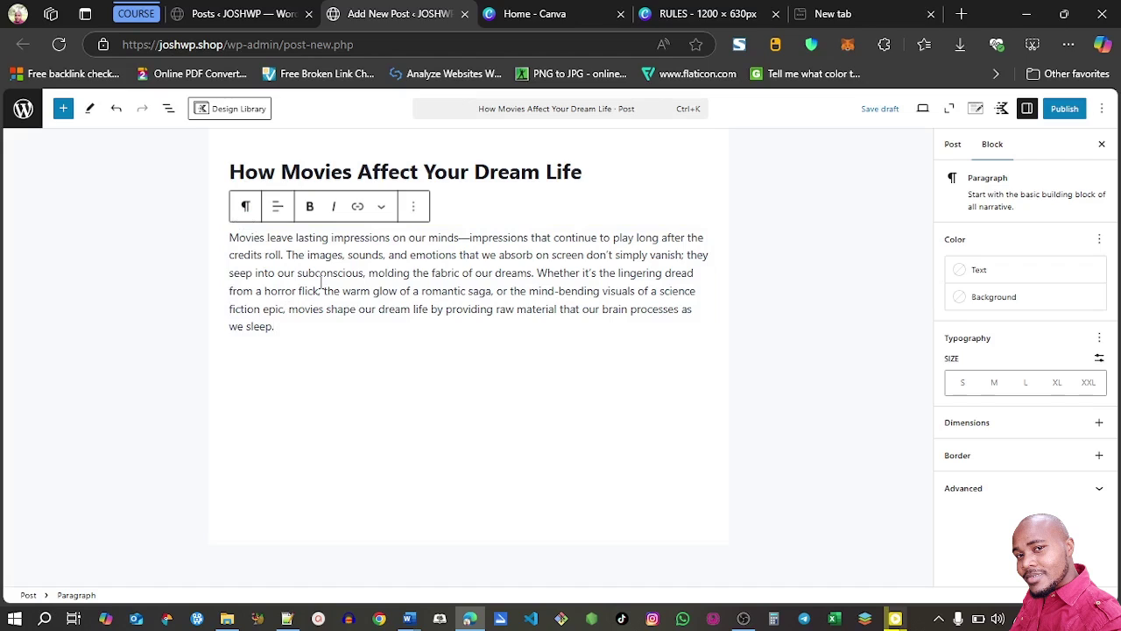
# Try transforming the introductory paragraph into a list and that list into a quote.
pyautogui.click(246, 207)
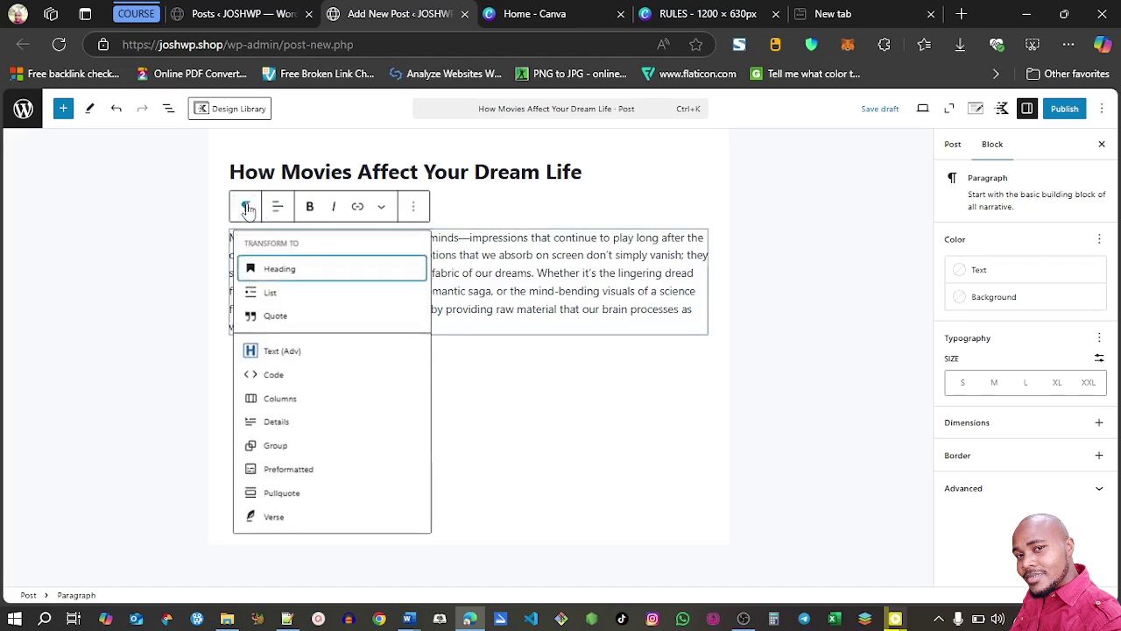
pyautogui.click(273, 293)
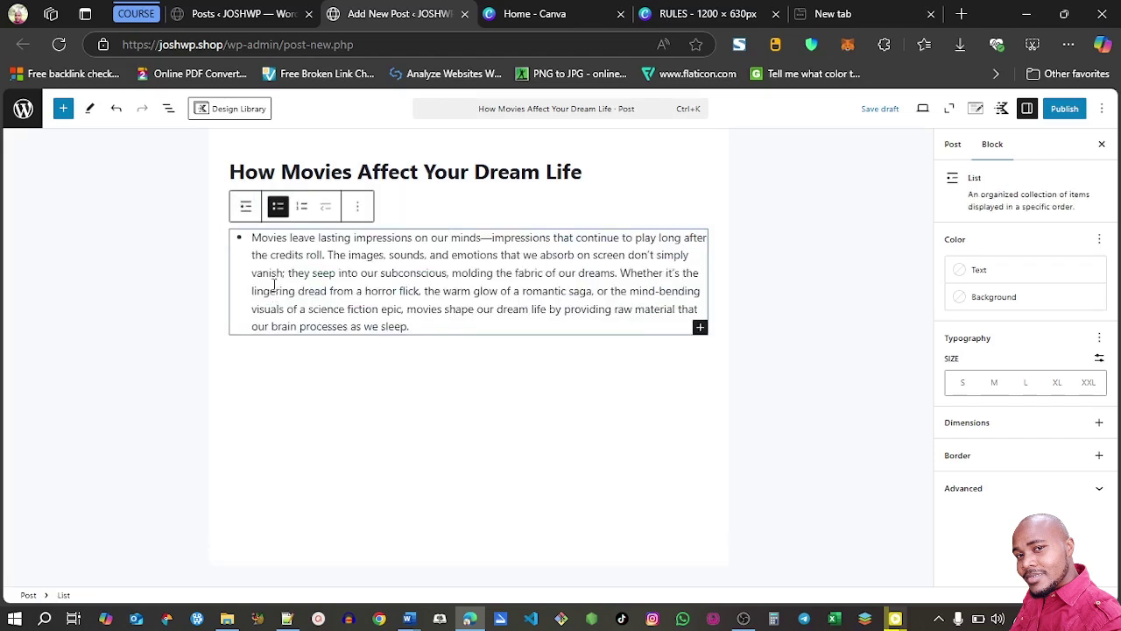
pyautogui.click(246, 207)
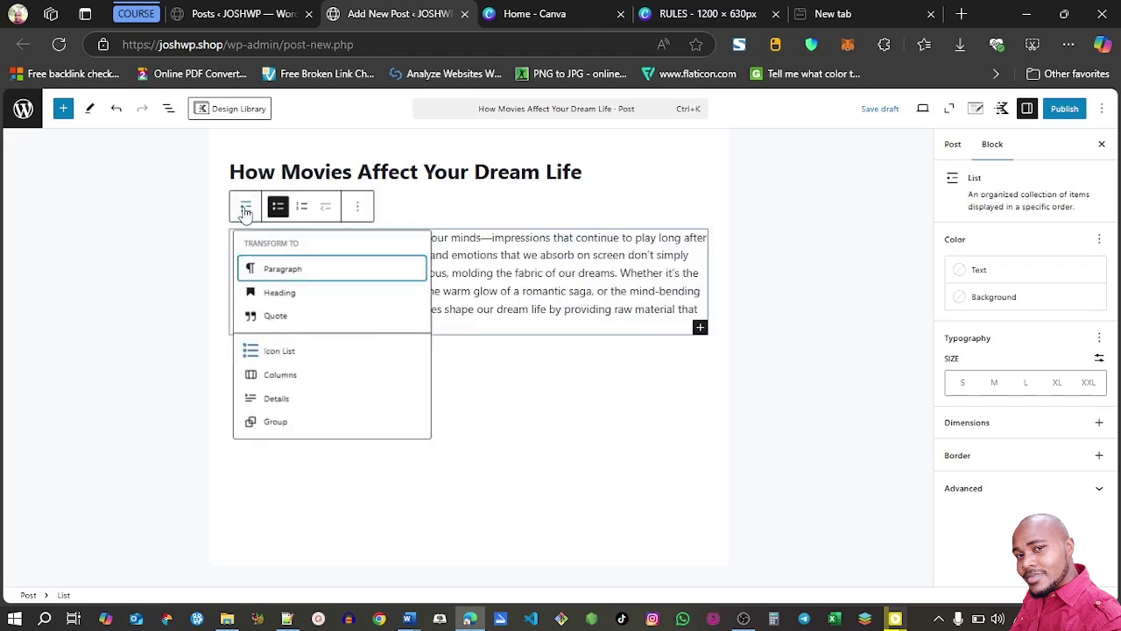
pyautogui.click(265, 317)
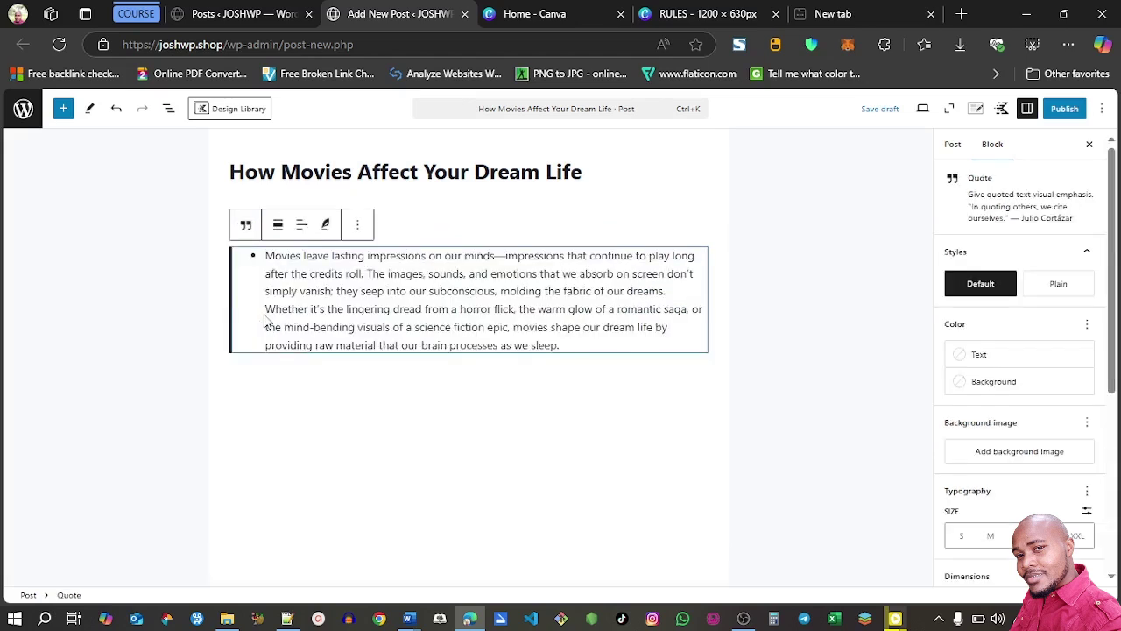
# Undo and redo the quote transformation, and undo both the quote and list transformations of the introduction.
pyautogui.click(116, 120)
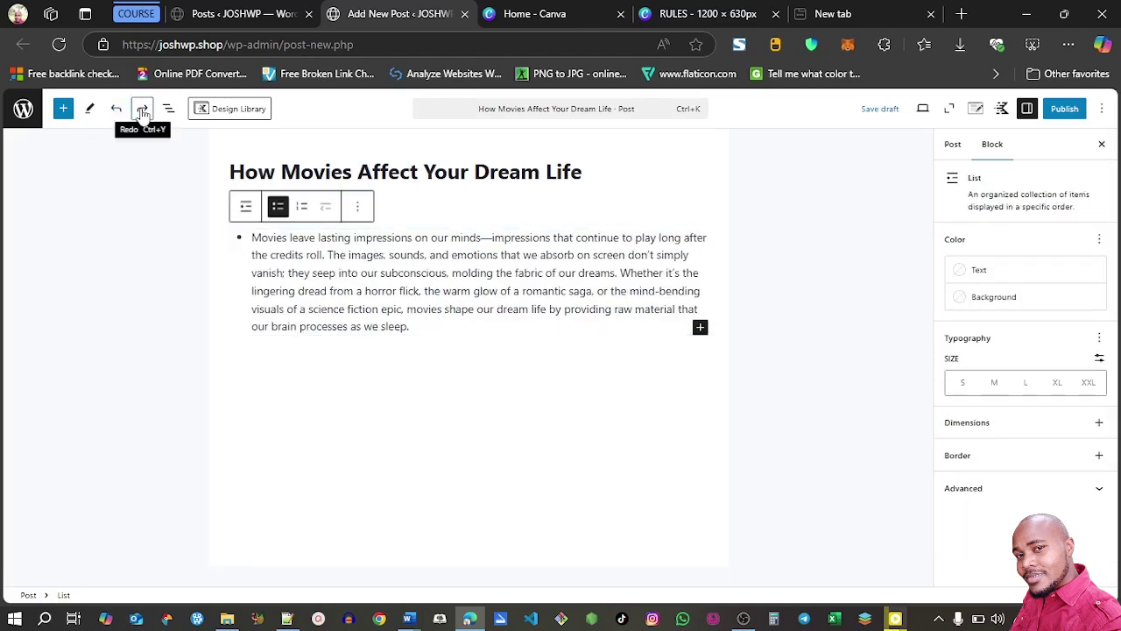
pyautogui.click(143, 112)
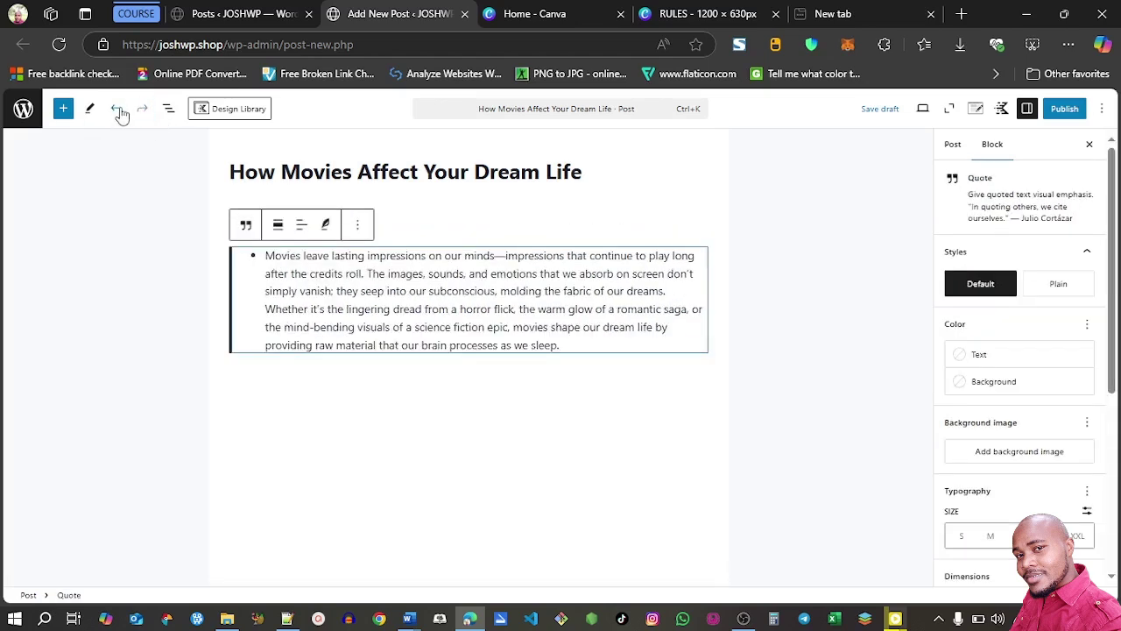
pyautogui.click(120, 112)
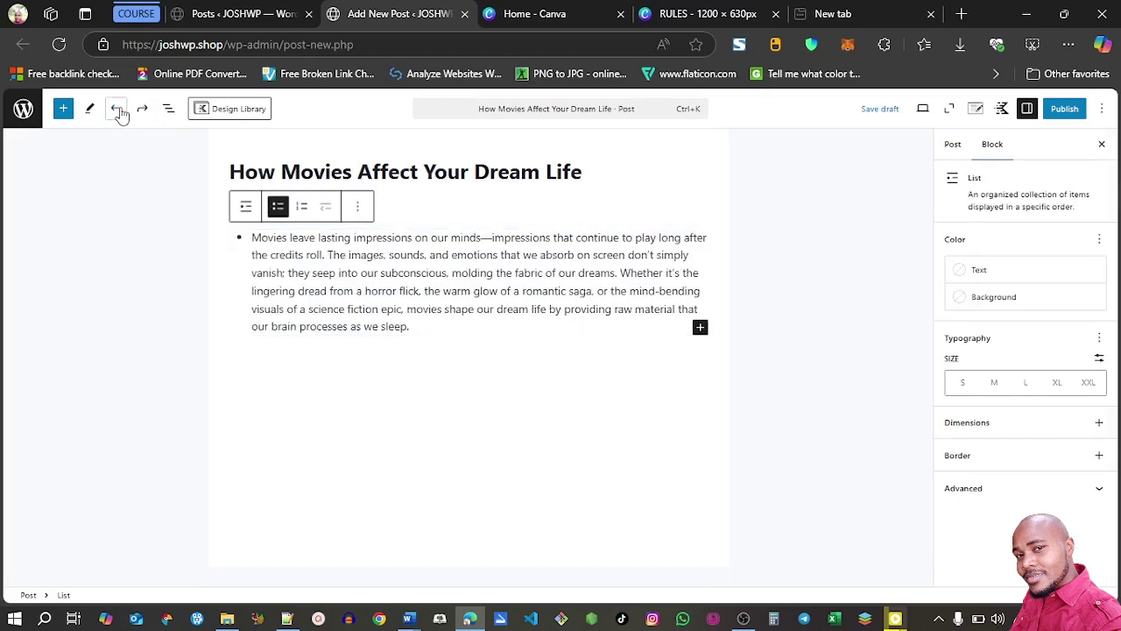
pyautogui.click(120, 112)
# Transform the introductory paragraph into a quote and start an empty paragraph block below it.
pyautogui.click(246, 208)
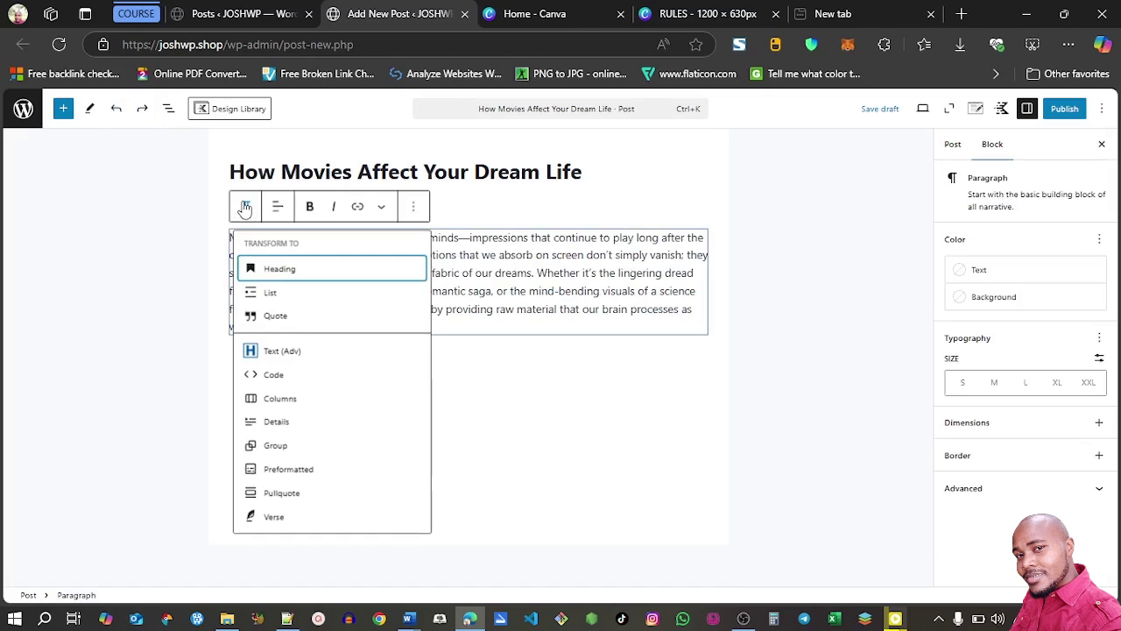
pyautogui.click(257, 314)
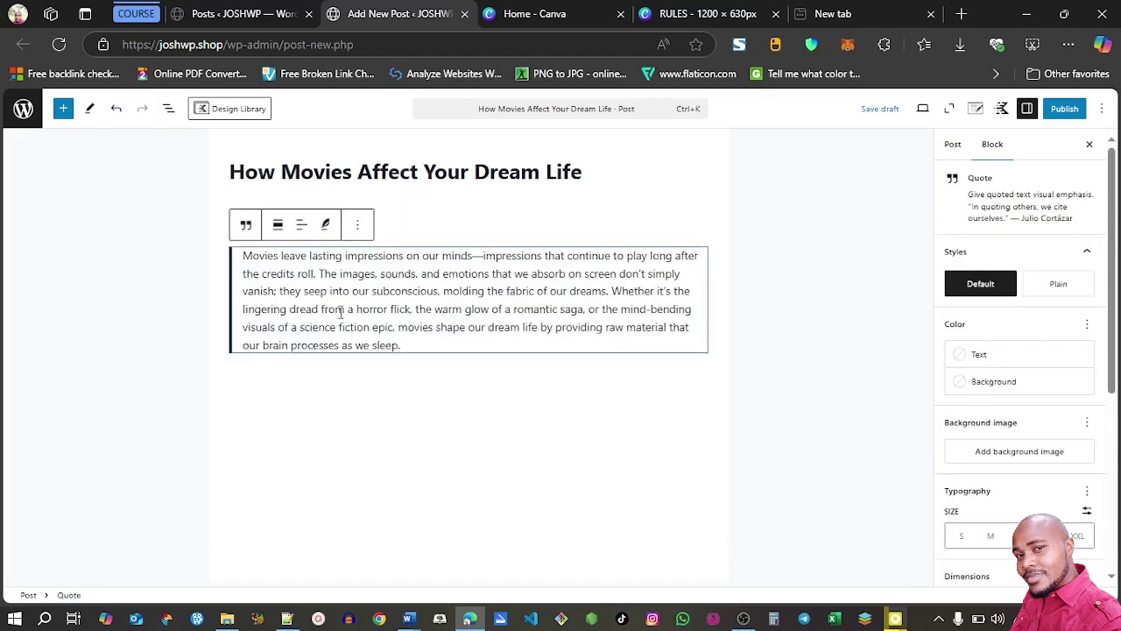
pyautogui.click(344, 462)
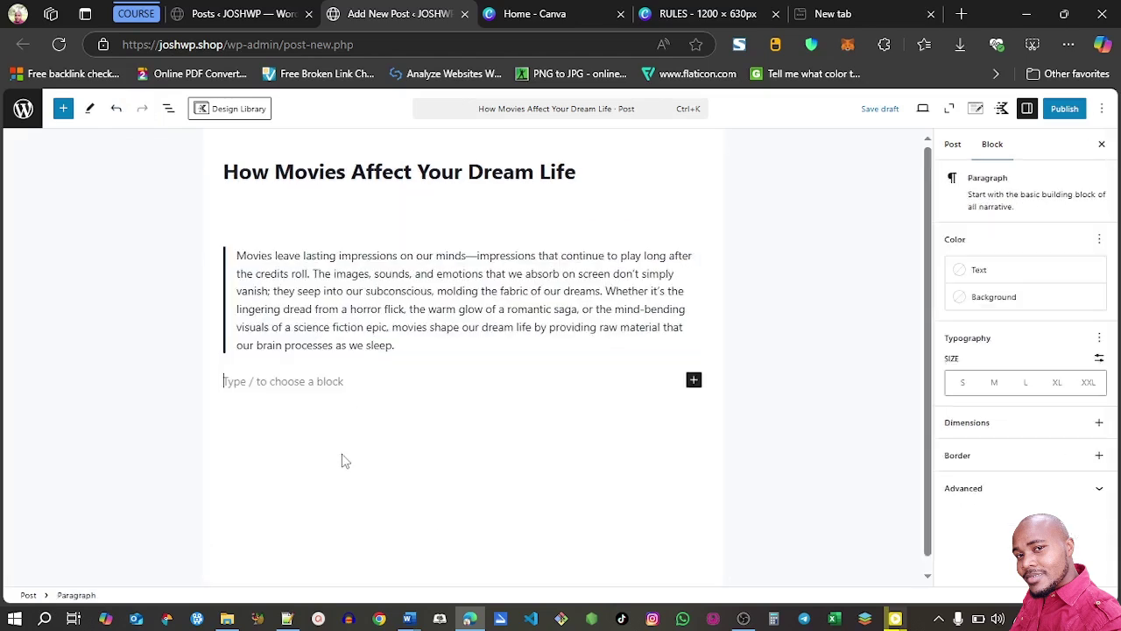
# Transform the introductory quote back into a regular paragraph.
pyautogui.click(288, 295)
pyautogui.click(233, 222)
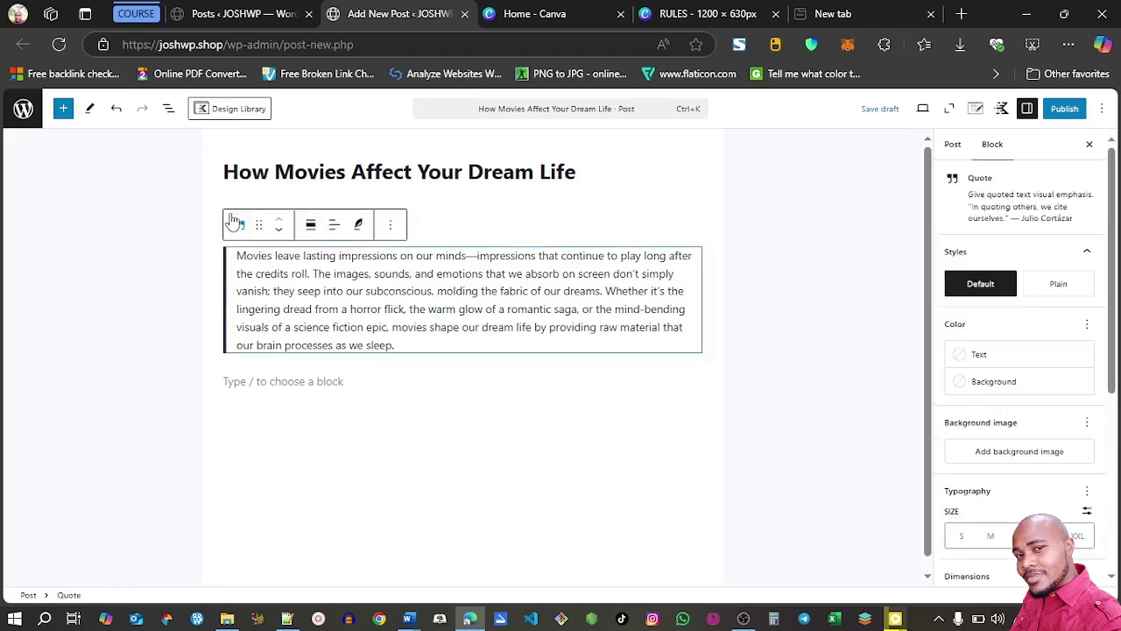
pyautogui.click(235, 224)
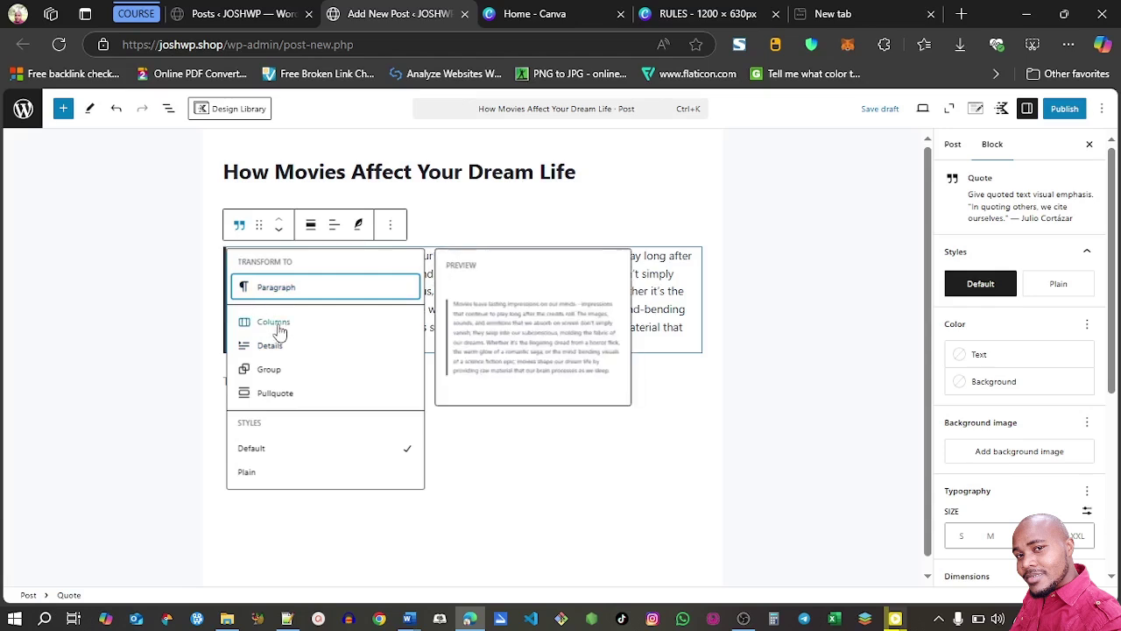
pyautogui.click(271, 288)
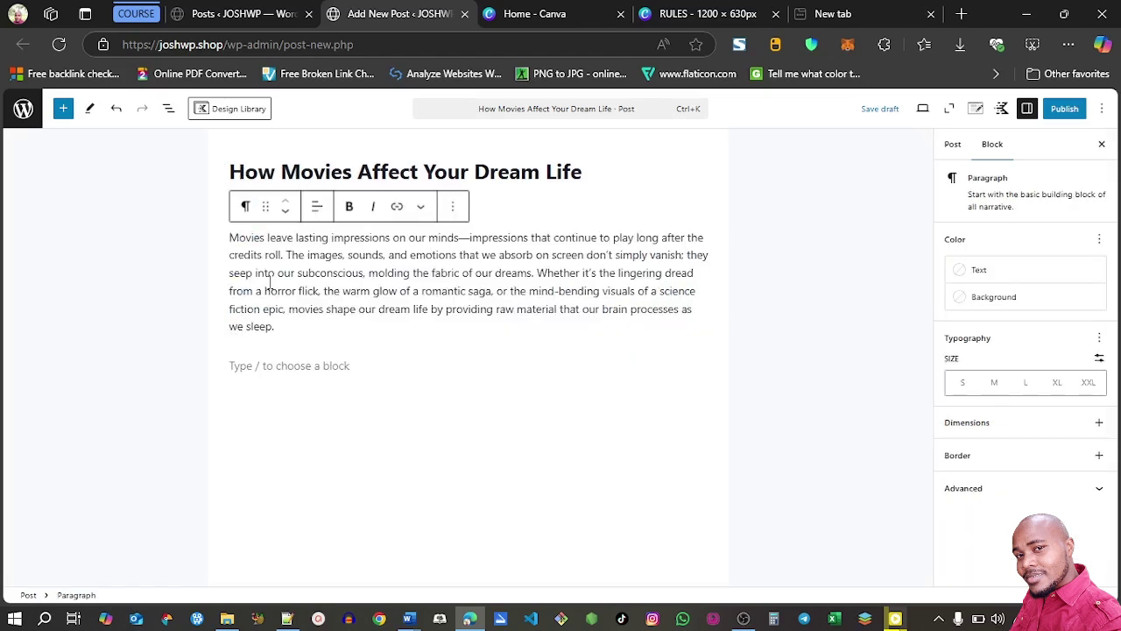
# Try transforming the introductory paragraph into a Preformatted block and that into a Code block, and transform it back into a paragraph.
pyautogui.click(245, 205)
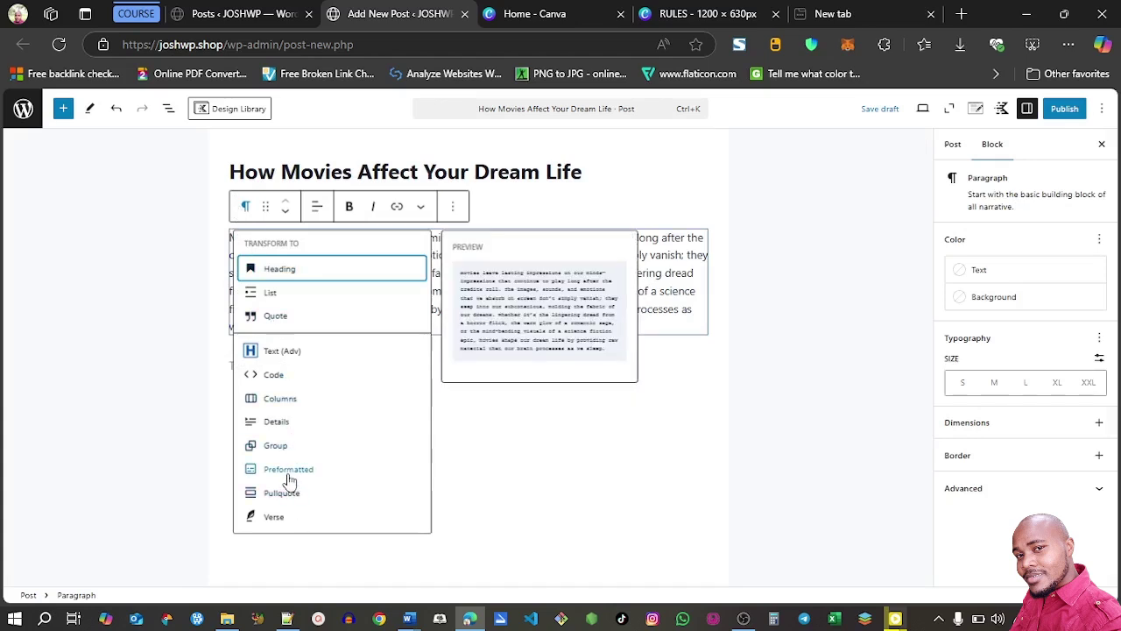
pyautogui.click(289, 473)
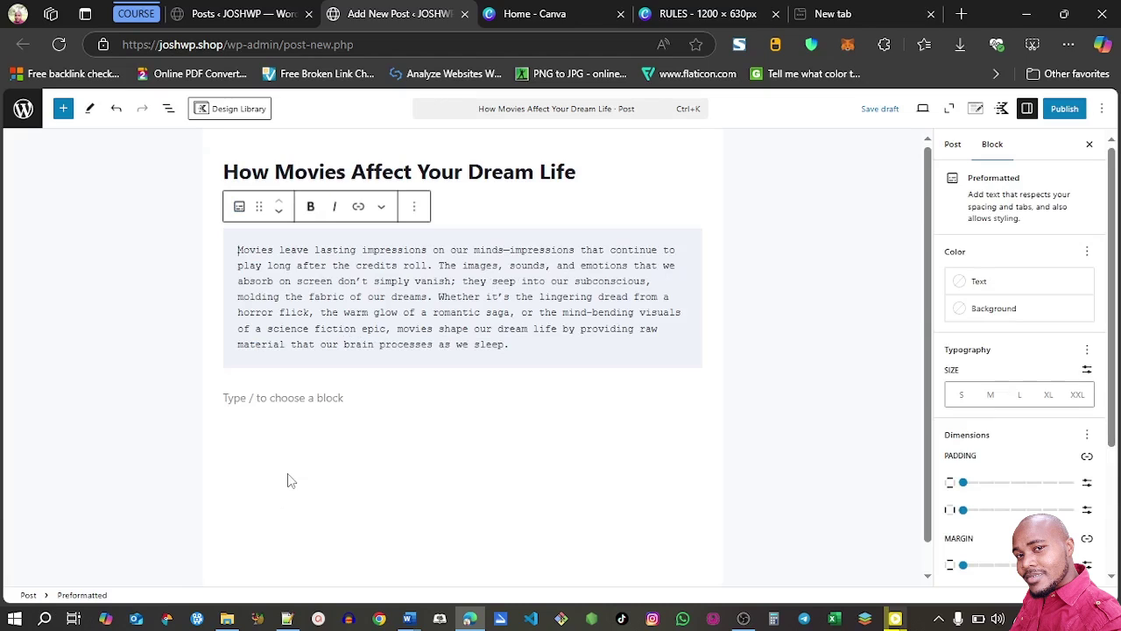
pyautogui.click(239, 209)
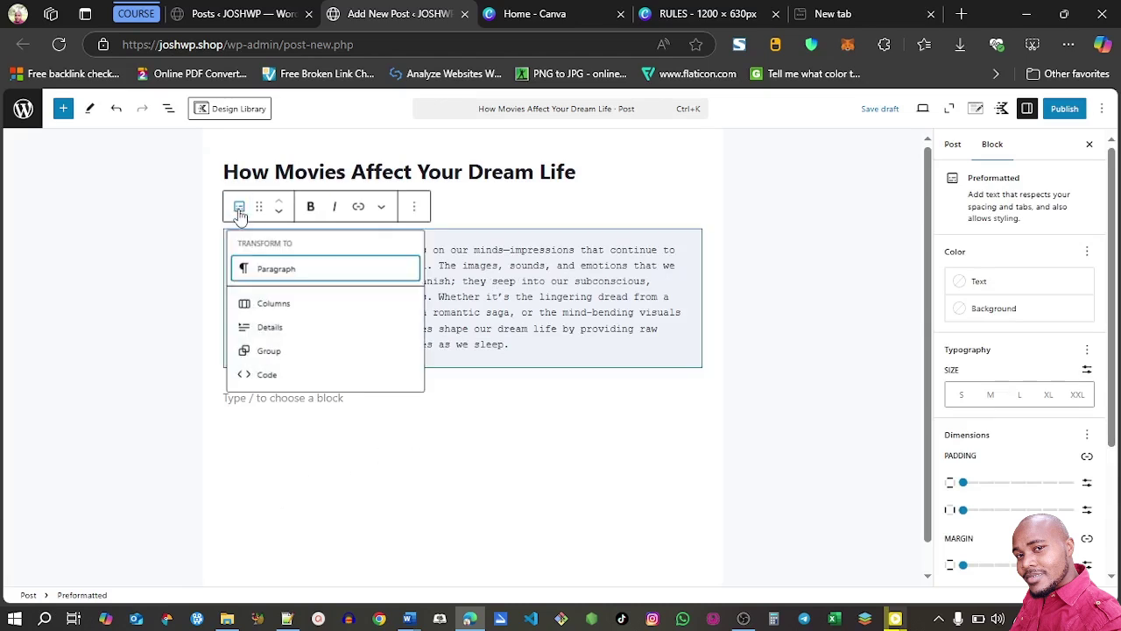
pyautogui.click(266, 373)
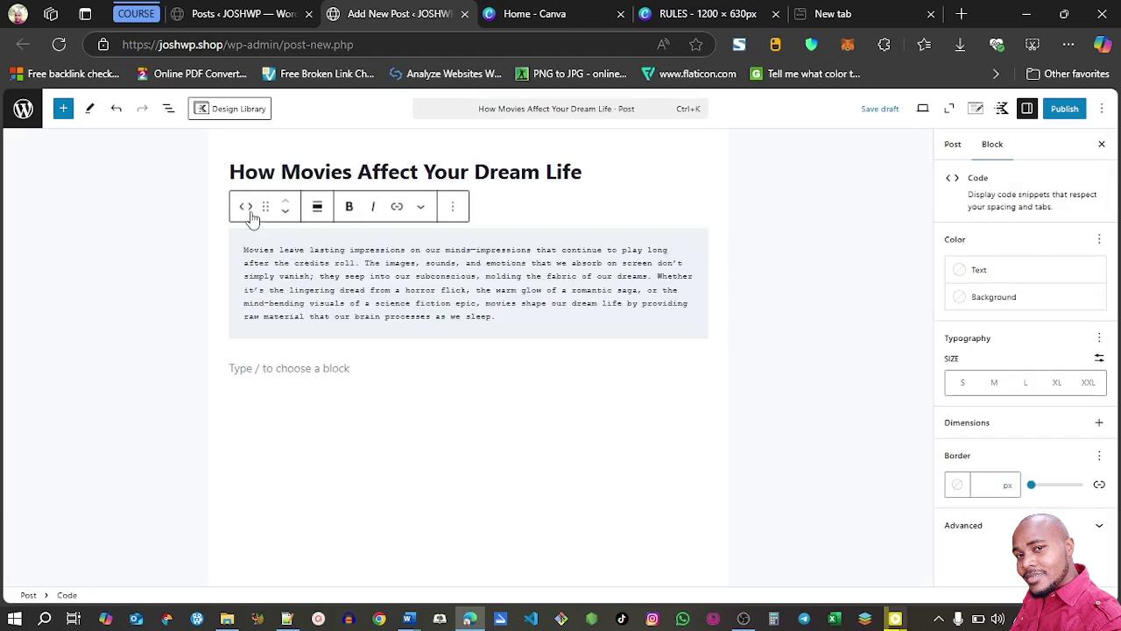
pyautogui.click(245, 208)
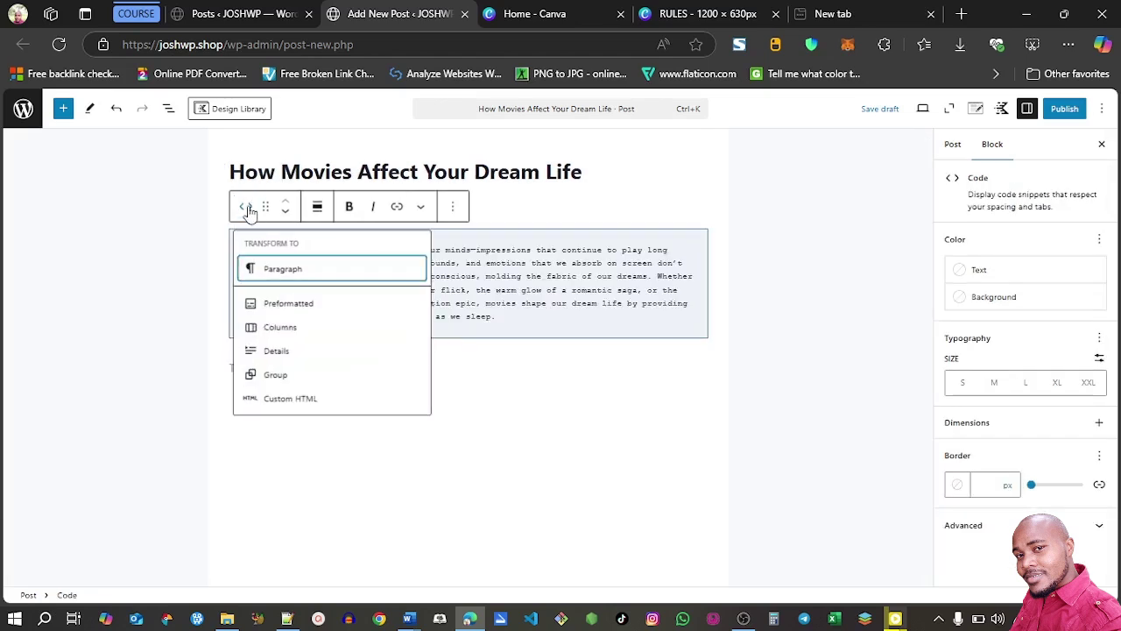
pyautogui.click(267, 273)
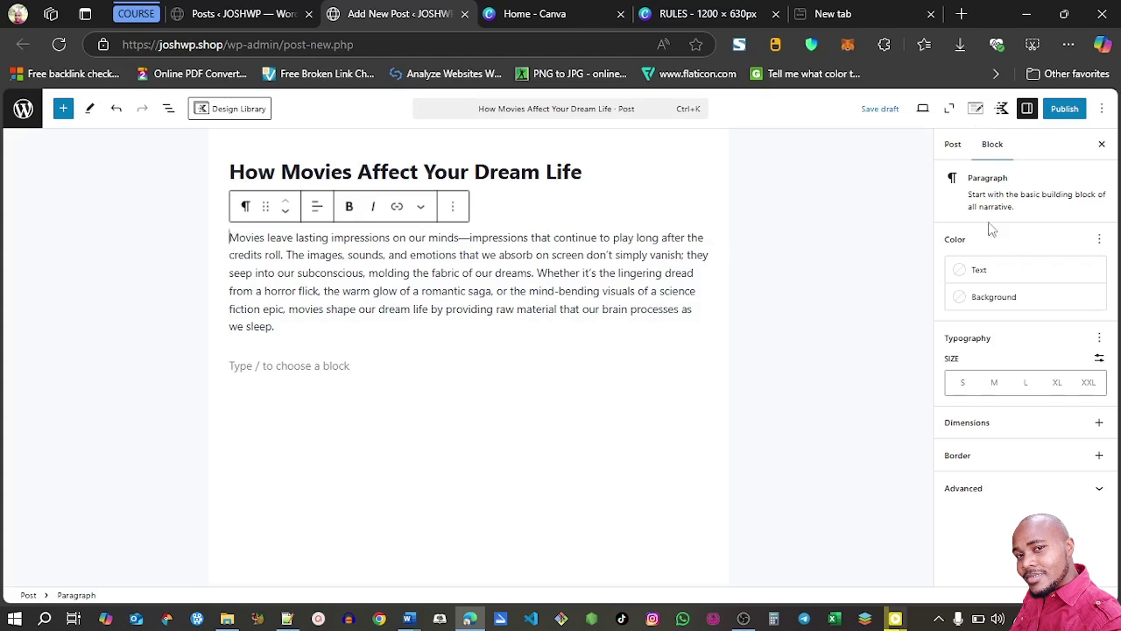
# View the post-level settings and return to the block settings of the introductory paragraph.
pyautogui.click(367, 364)
pyautogui.click(332, 267)
pyautogui.click(953, 145)
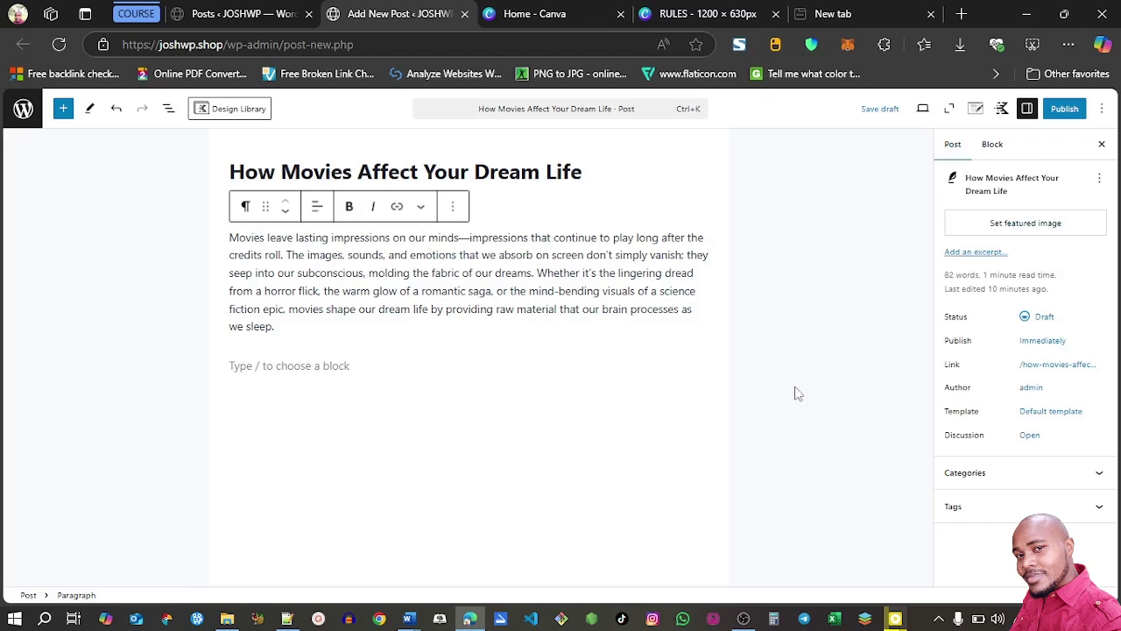
pyautogui.click(994, 147)
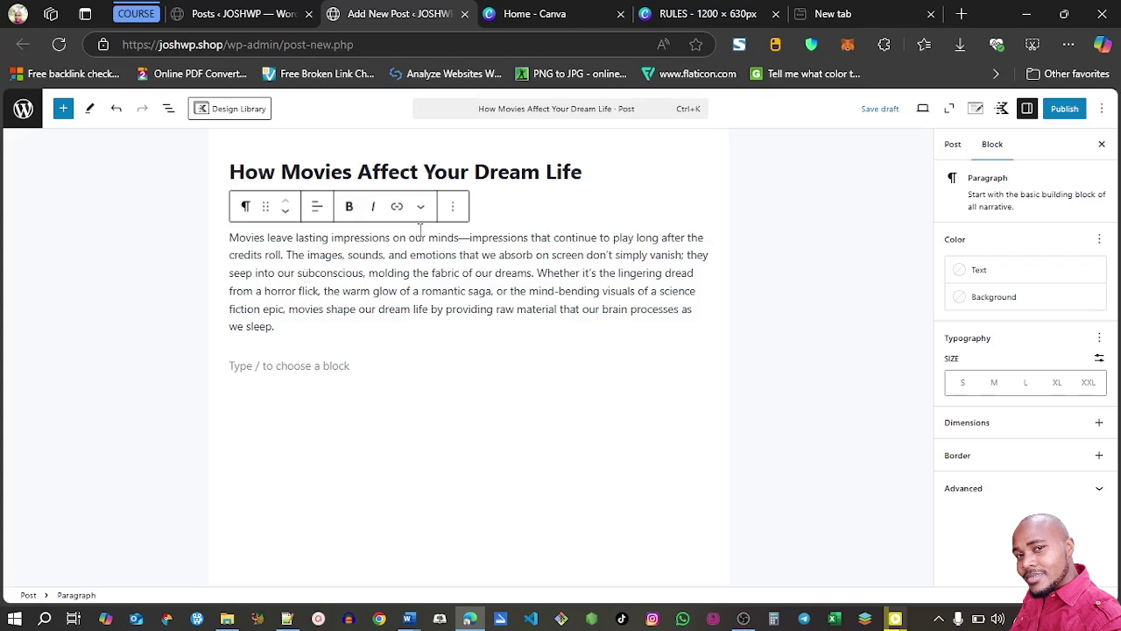
# Set the introductory paragraph's text color to the custom red #F30606.
pyautogui.click(967, 277)
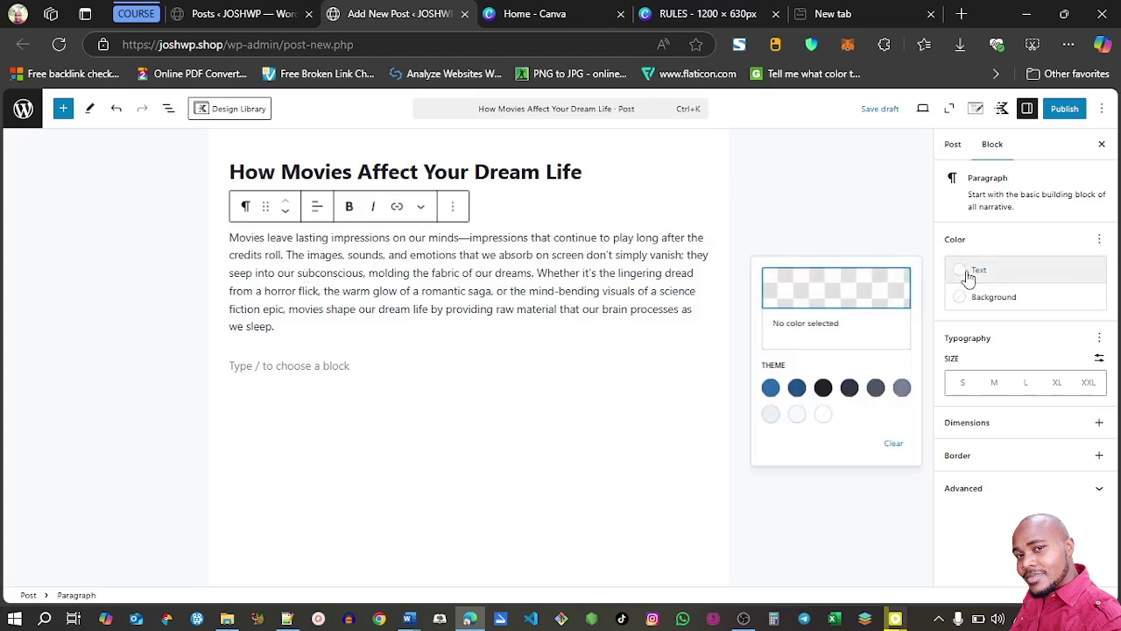
pyautogui.click(839, 296)
pyautogui.click(718, 279)
pyautogui.moveTo(719, 283); pyautogui.dragTo(736, 280)
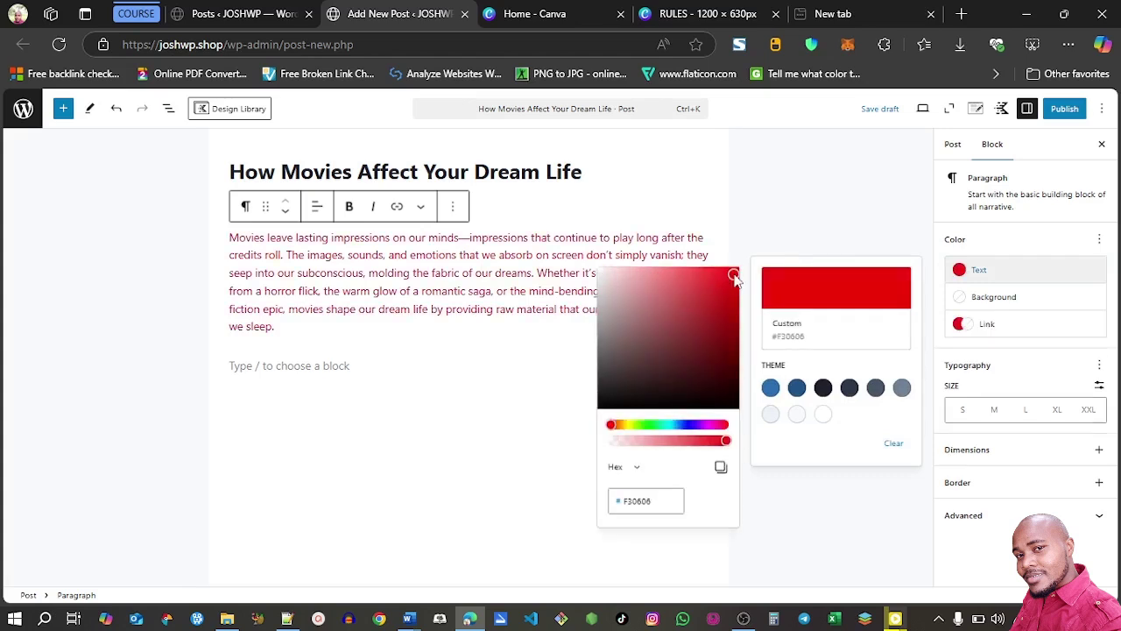
pyautogui.click(755, 198)
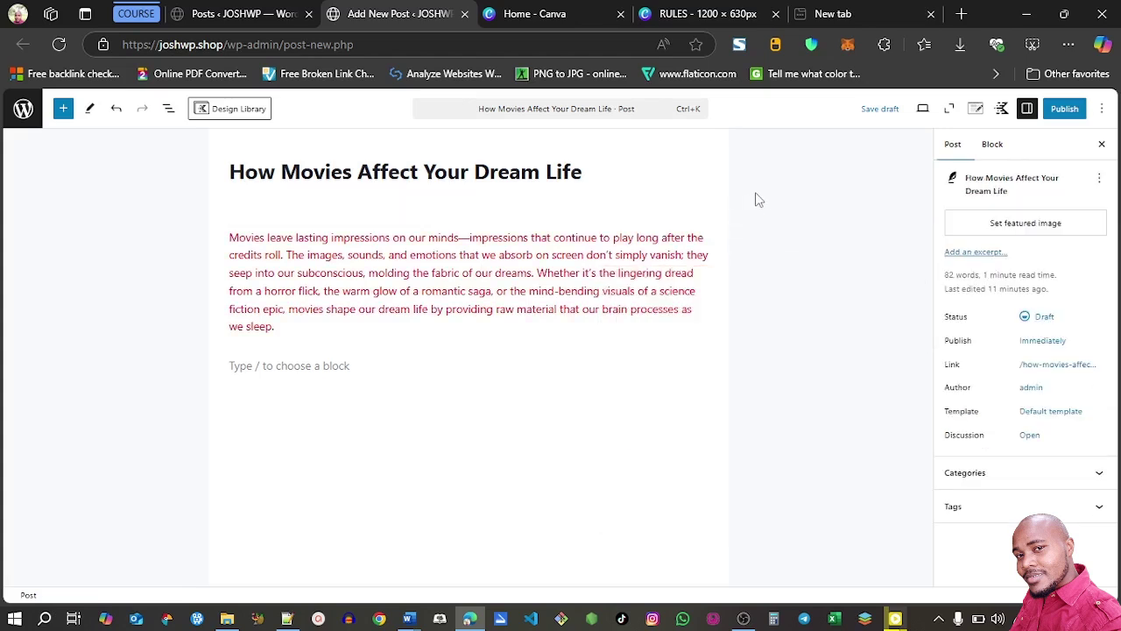
# Try the Accent - alt and Subtle Text backgrounds on the introductory paragraph, settling on Subtle Background.
pyautogui.click(465, 261)
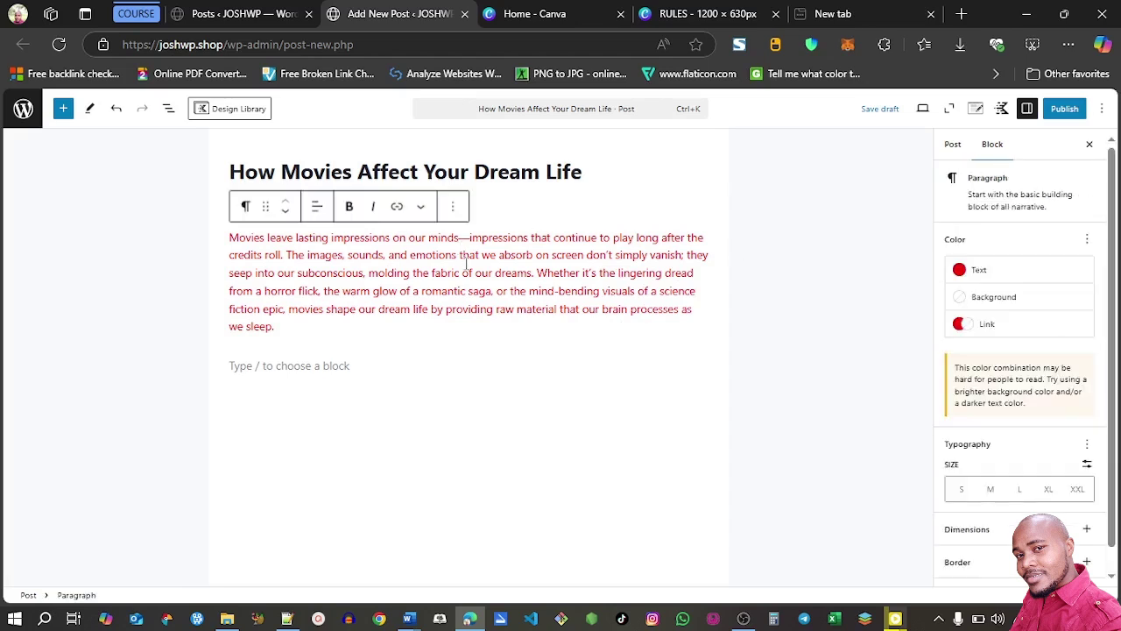
pyautogui.click(988, 297)
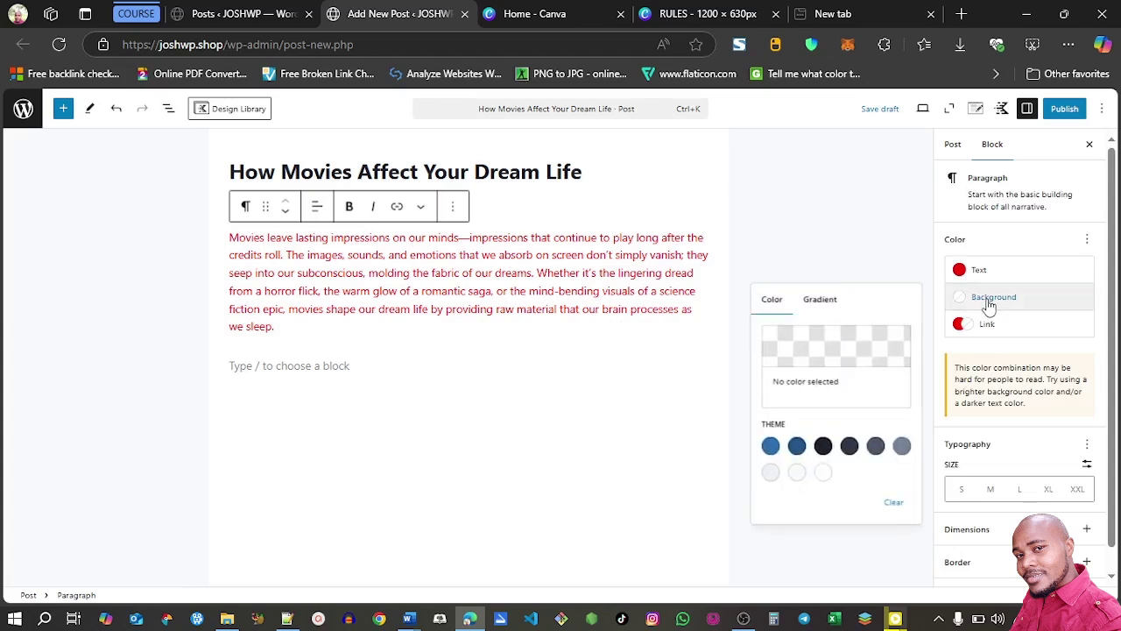
pyautogui.click(797, 447)
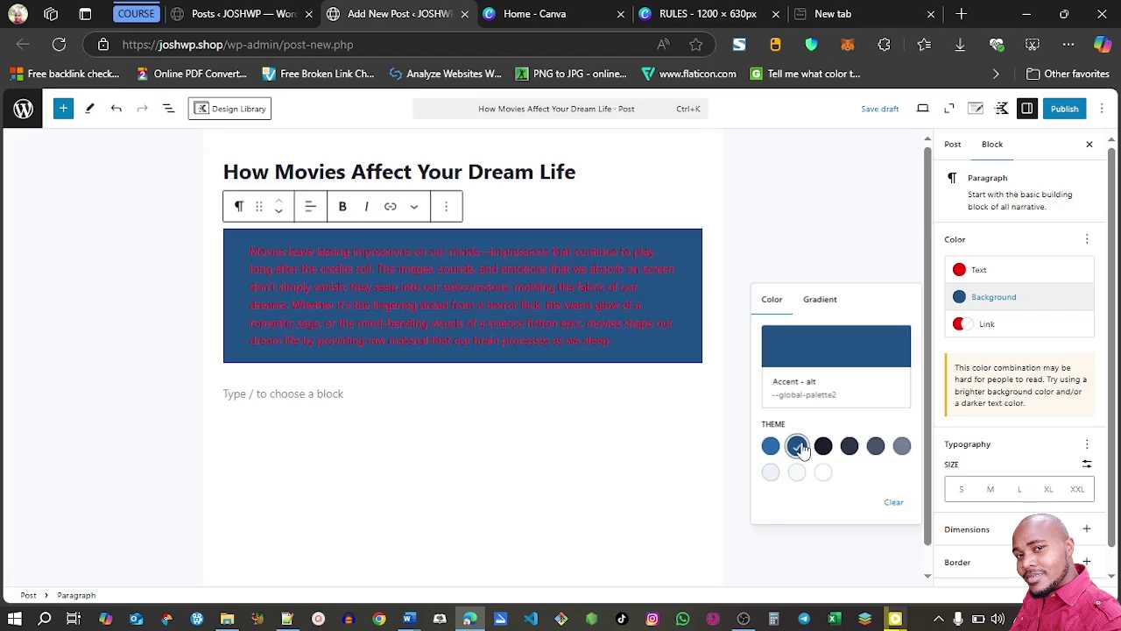
pyautogui.click(770, 472)
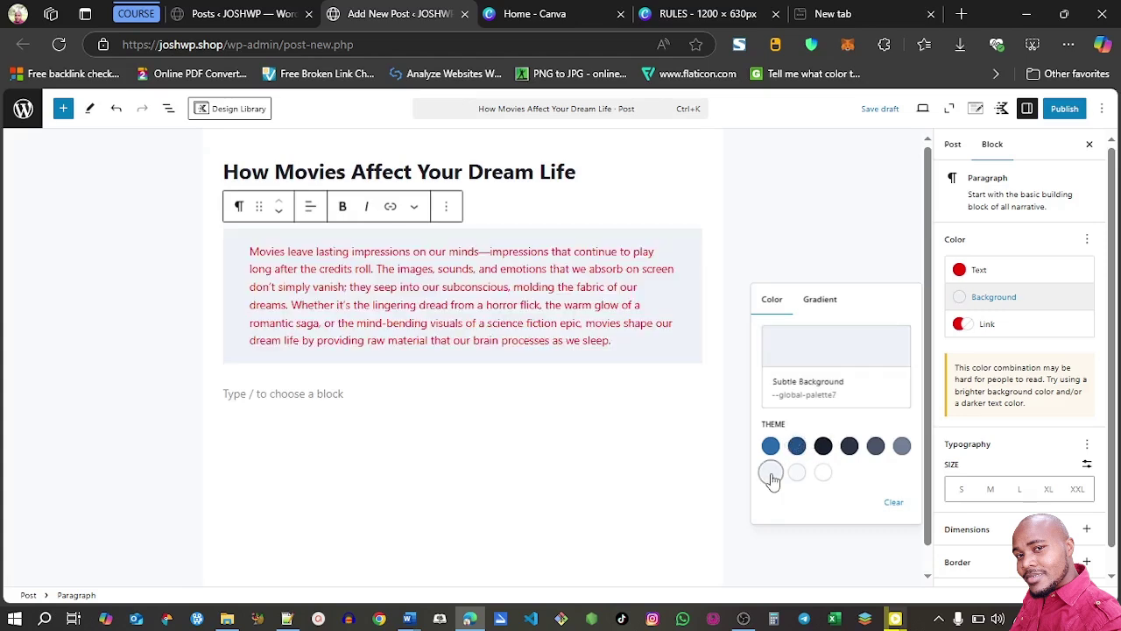
pyautogui.click(902, 447)
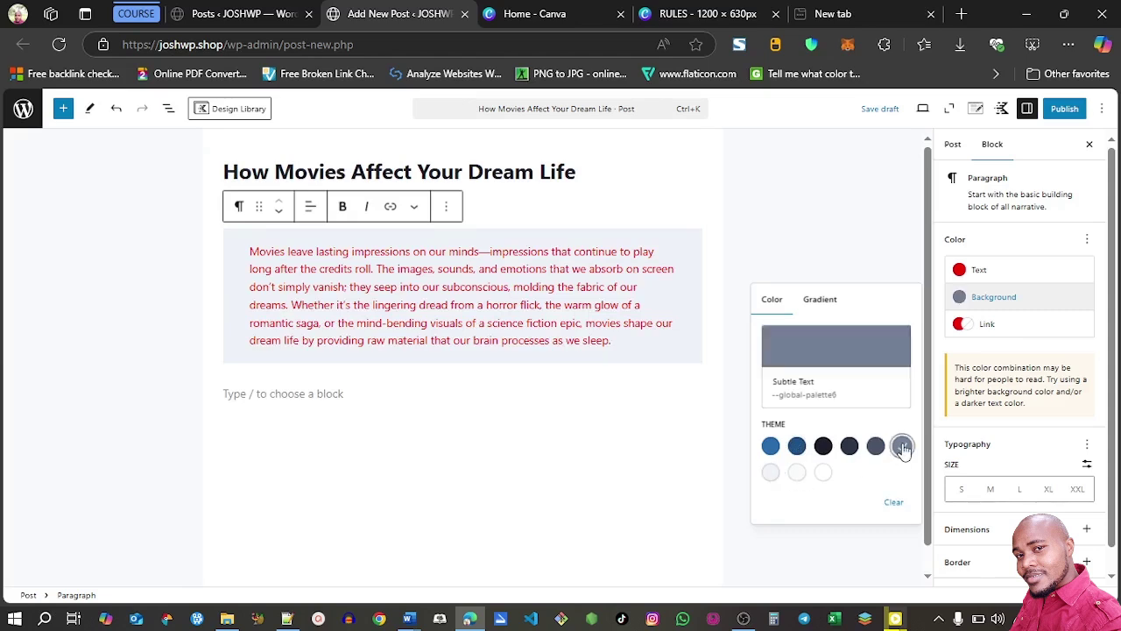
pyautogui.click(769, 473)
pyautogui.click(638, 471)
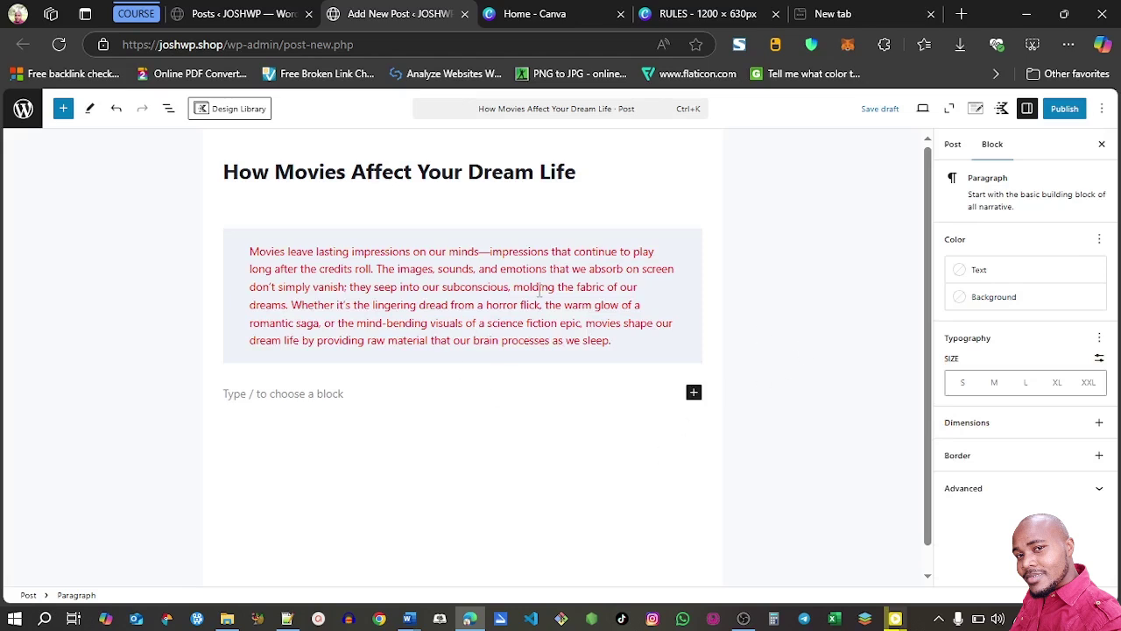
# Try the small, medium, large and extra-large font sizes on the introductory paragraph, ending with small.
pyautogui.click(347, 301)
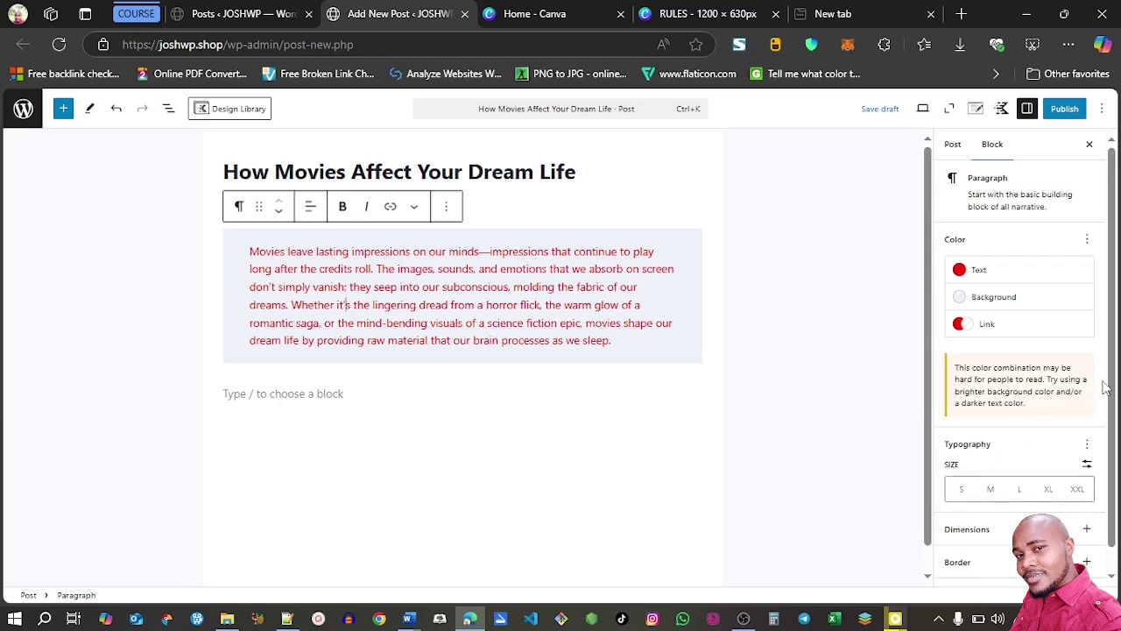
pyautogui.scroll(-1, 1114, 384)
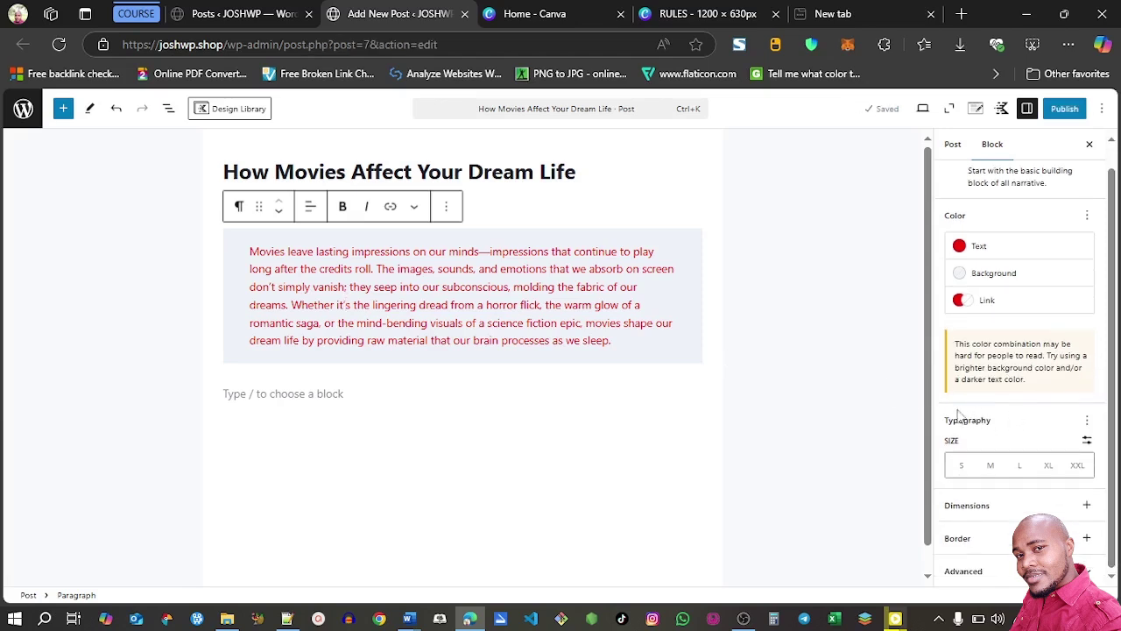
pyautogui.click(962, 465)
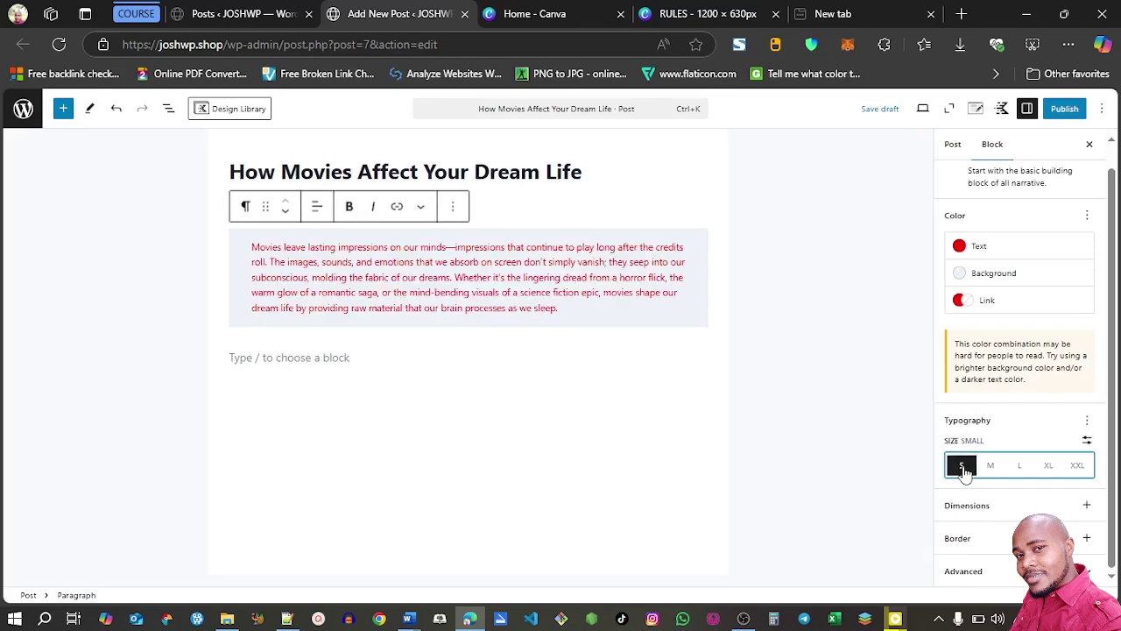
pyautogui.click(990, 471)
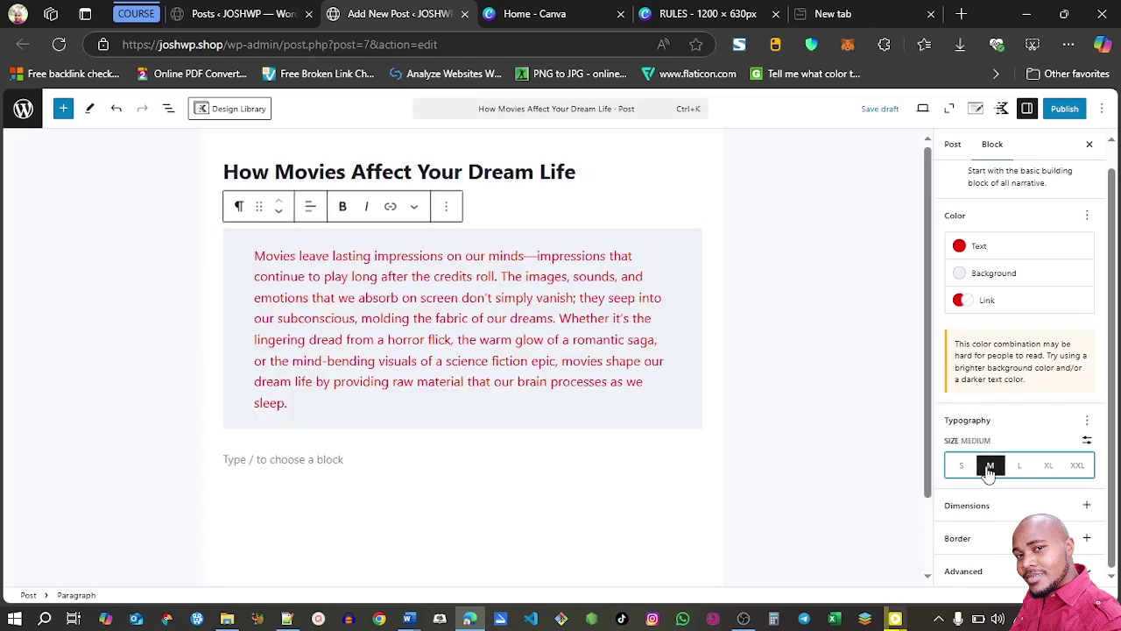
pyautogui.click(1018, 469)
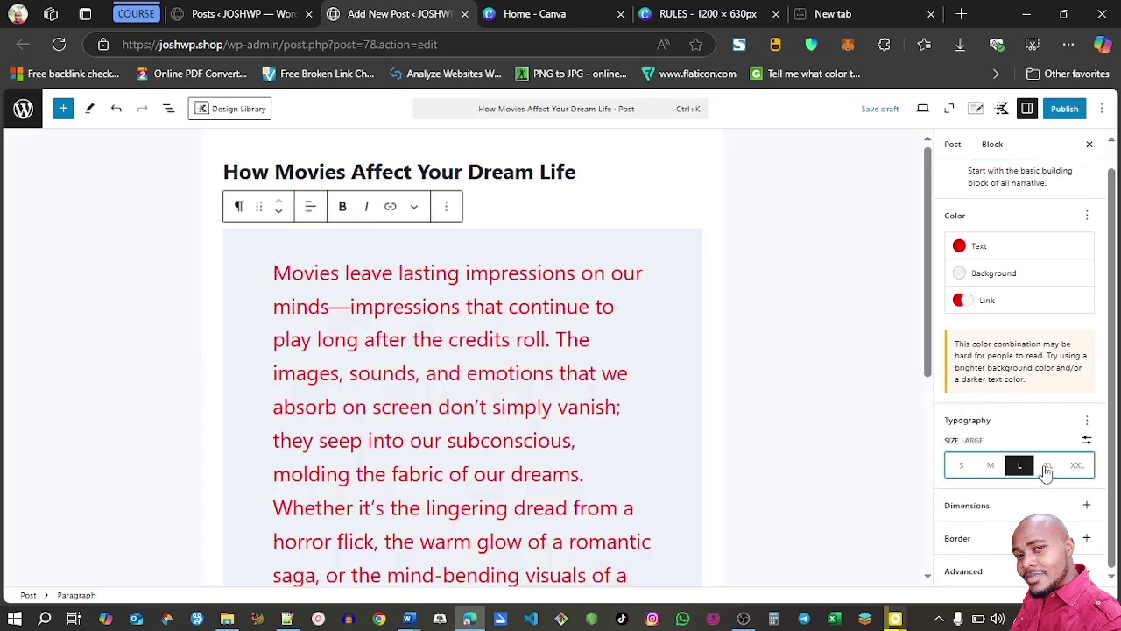
pyautogui.click(1047, 467)
pyautogui.click(963, 468)
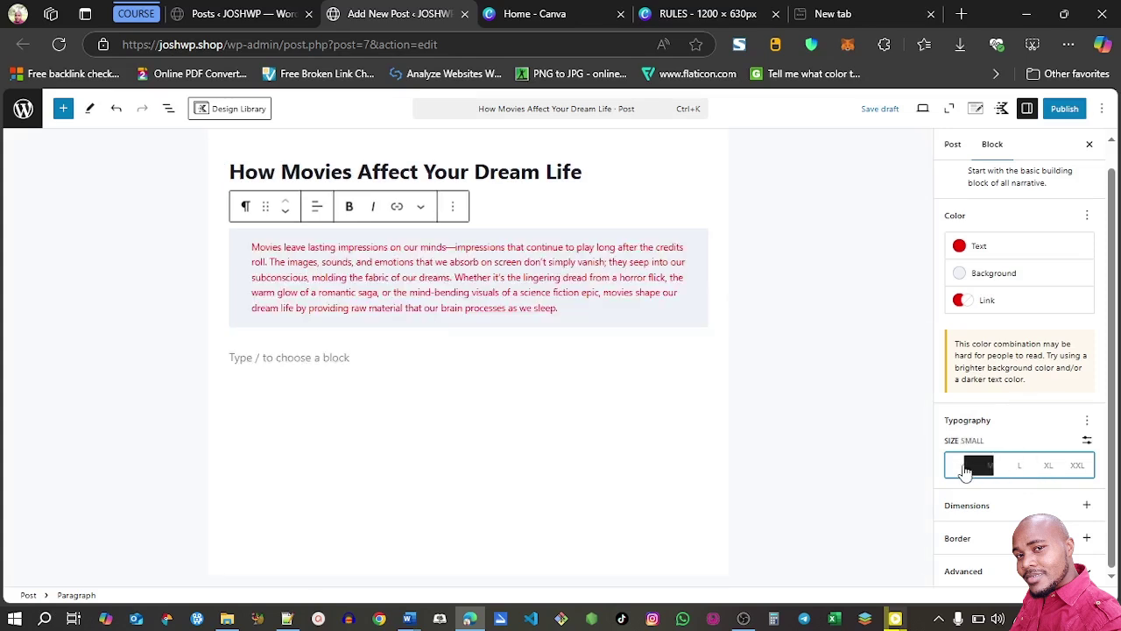
# Set the introductory paragraph's text color to Strongest text and its background to the white theme color.
pyautogui.scroll(1, 963, 464)
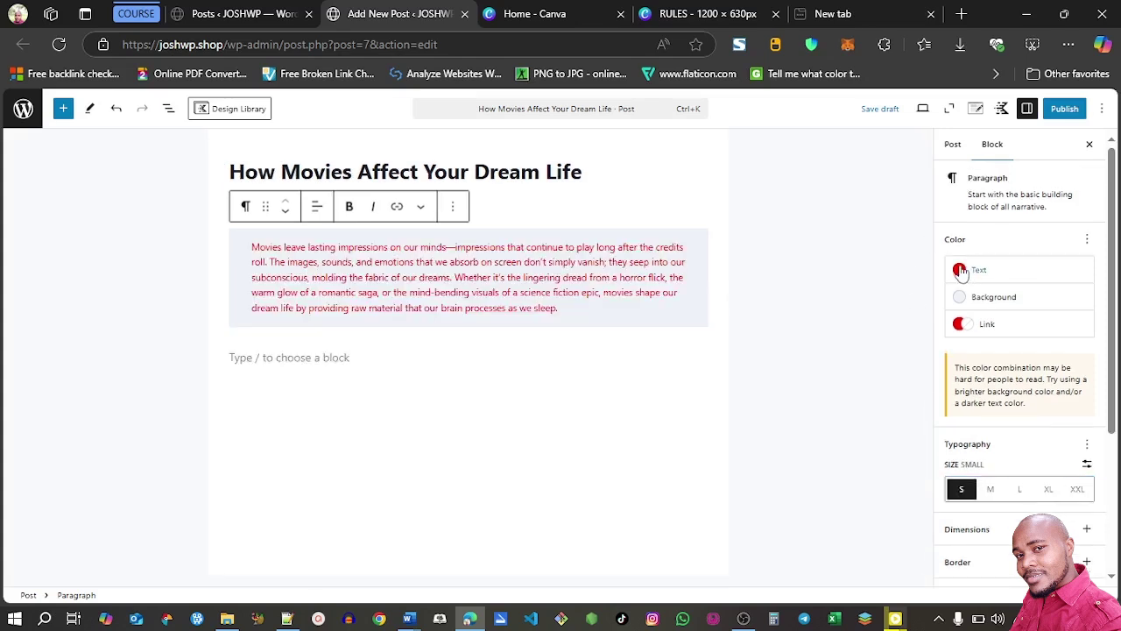
pyautogui.click(960, 272)
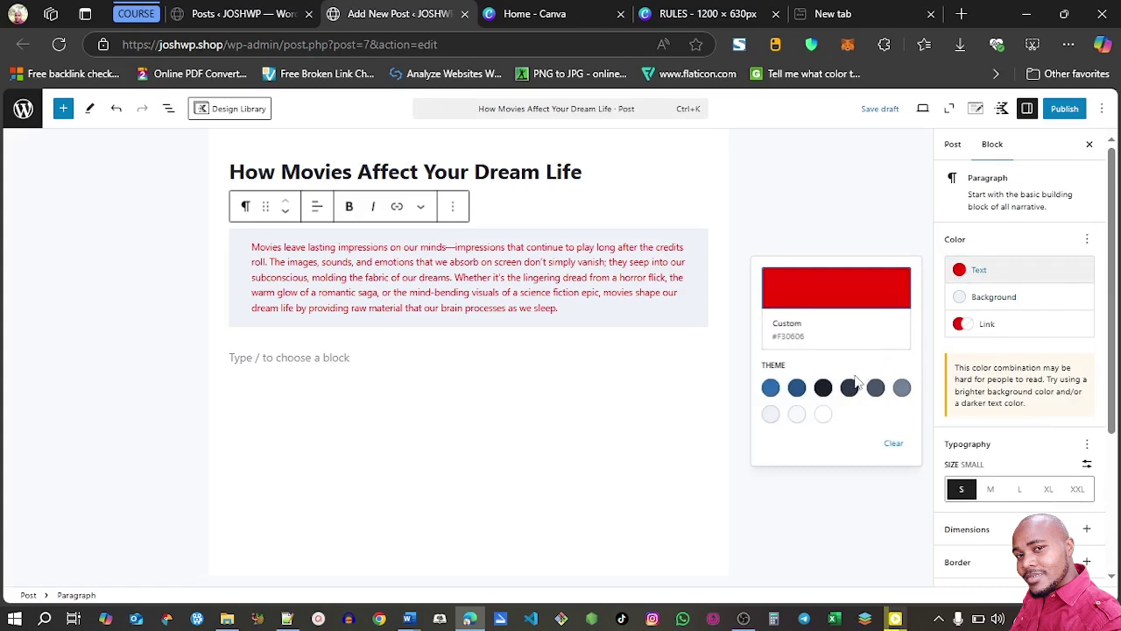
pyautogui.click(823, 388)
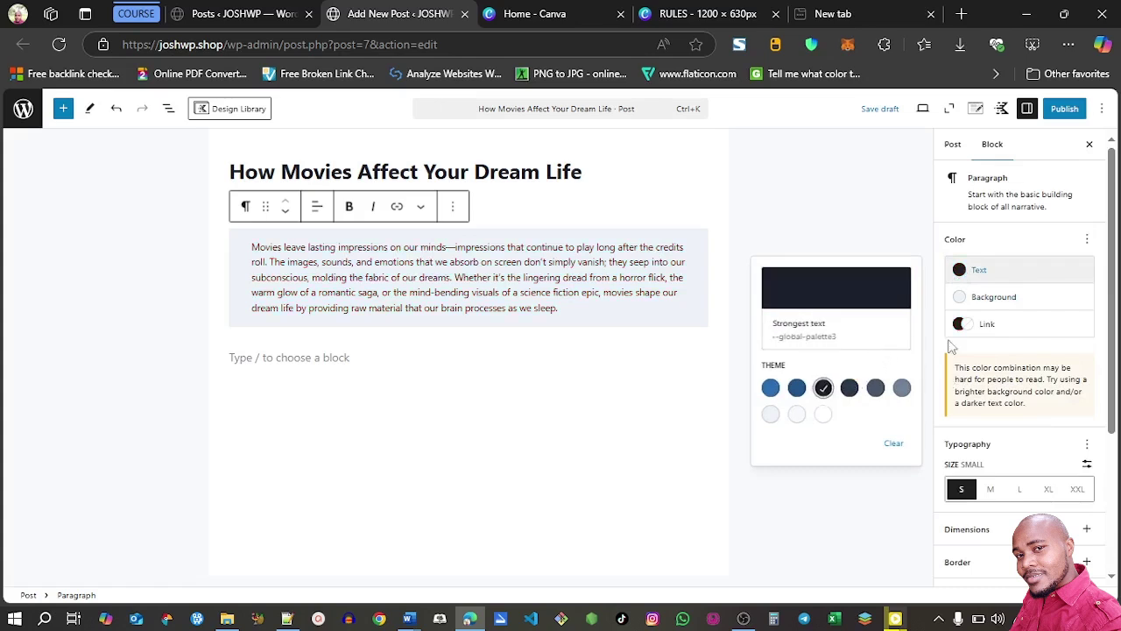
pyautogui.click(979, 297)
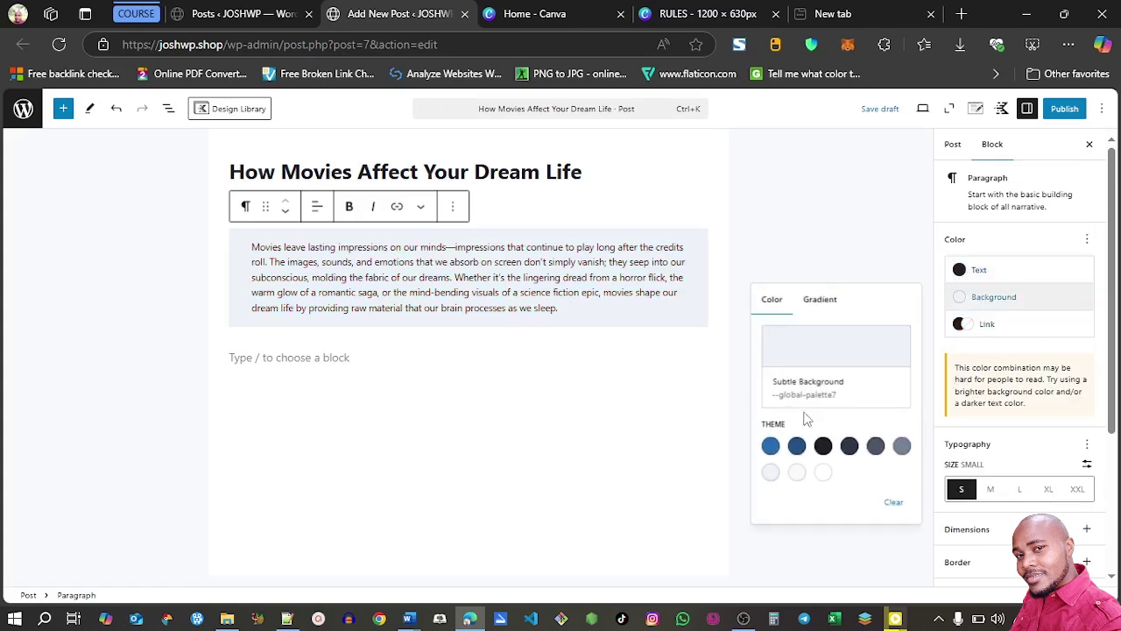
pyautogui.click(823, 472)
pyautogui.click(769, 221)
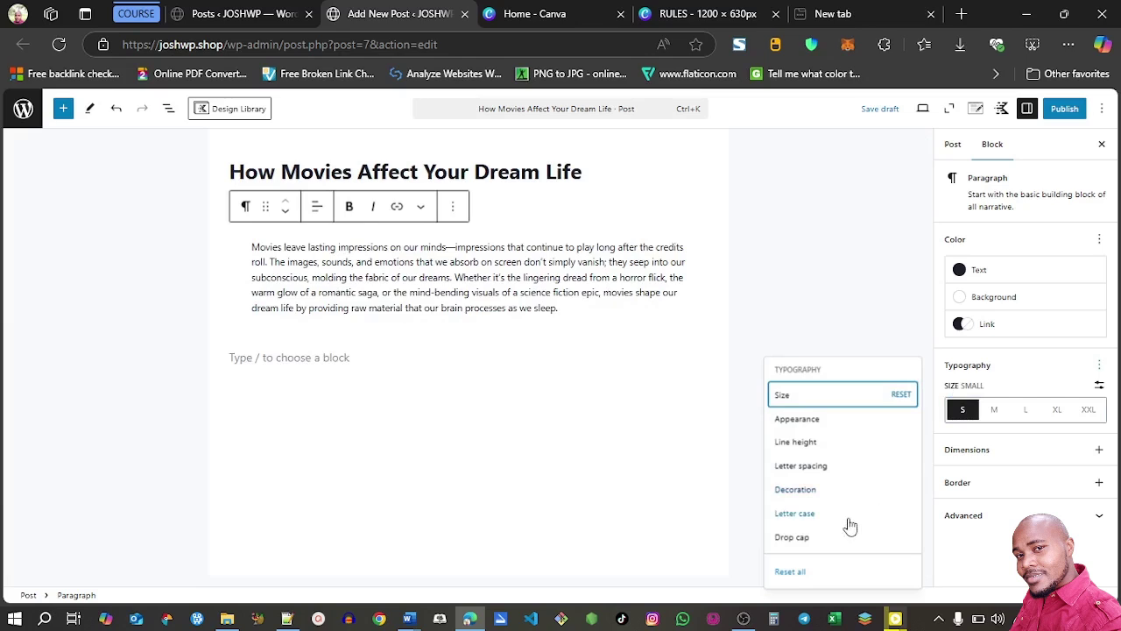
# Reset all typography settings of the introductory paragraph.
pyautogui.click(791, 572)
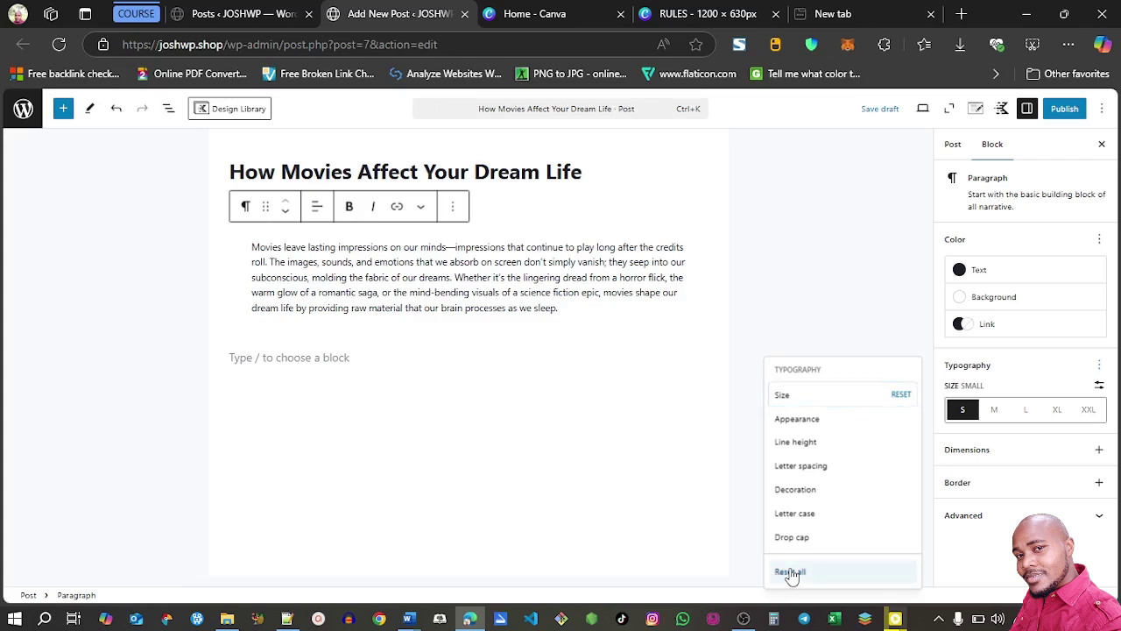
pyautogui.click(771, 280)
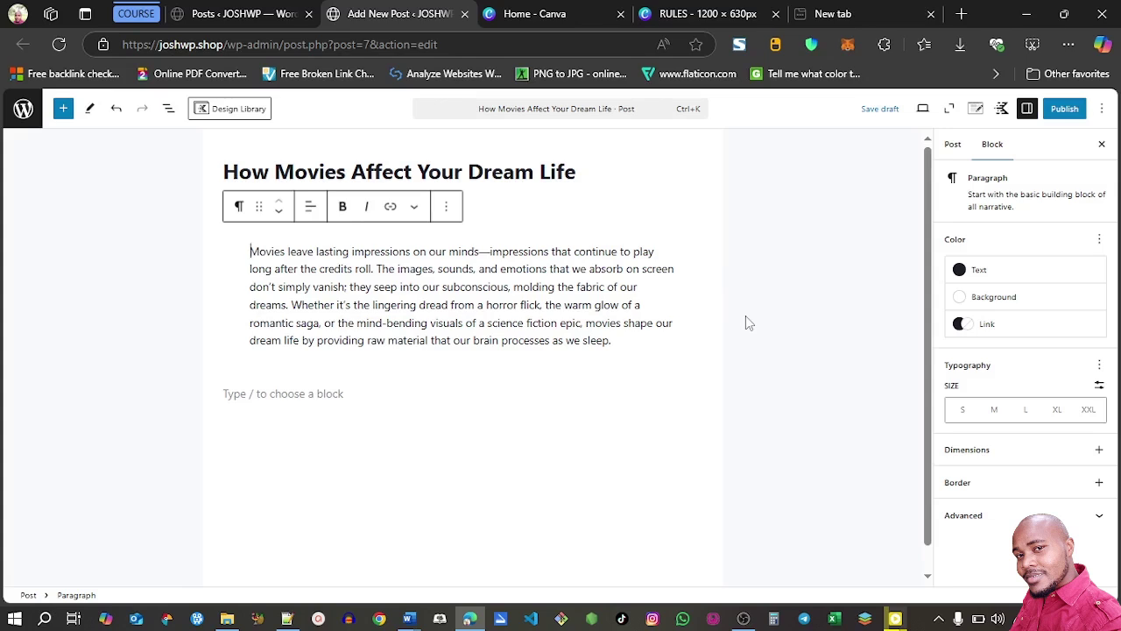
# Insert an Image block below the introductory paragraph and align it to the center.
pyautogui.click(309, 395)
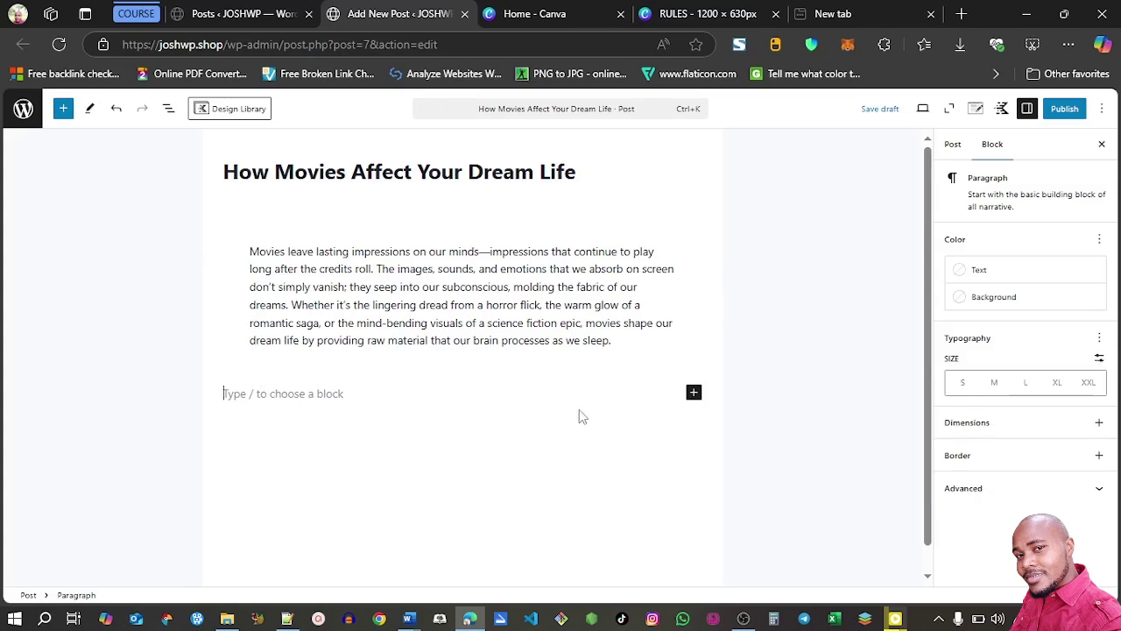
pyautogui.click(694, 393)
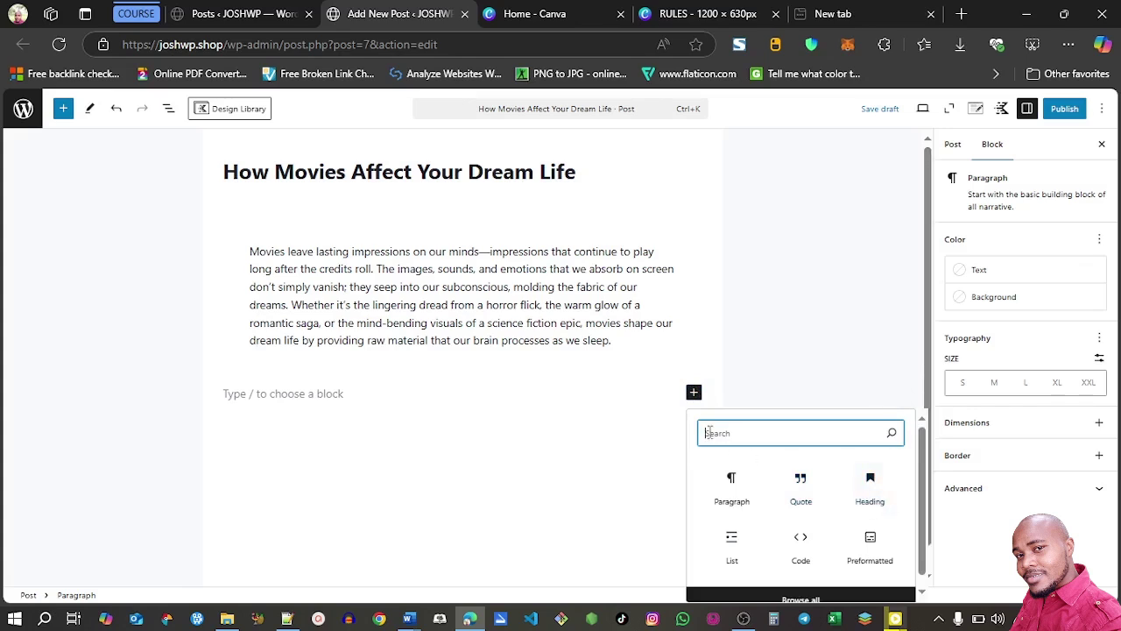
pyautogui.write('ima')
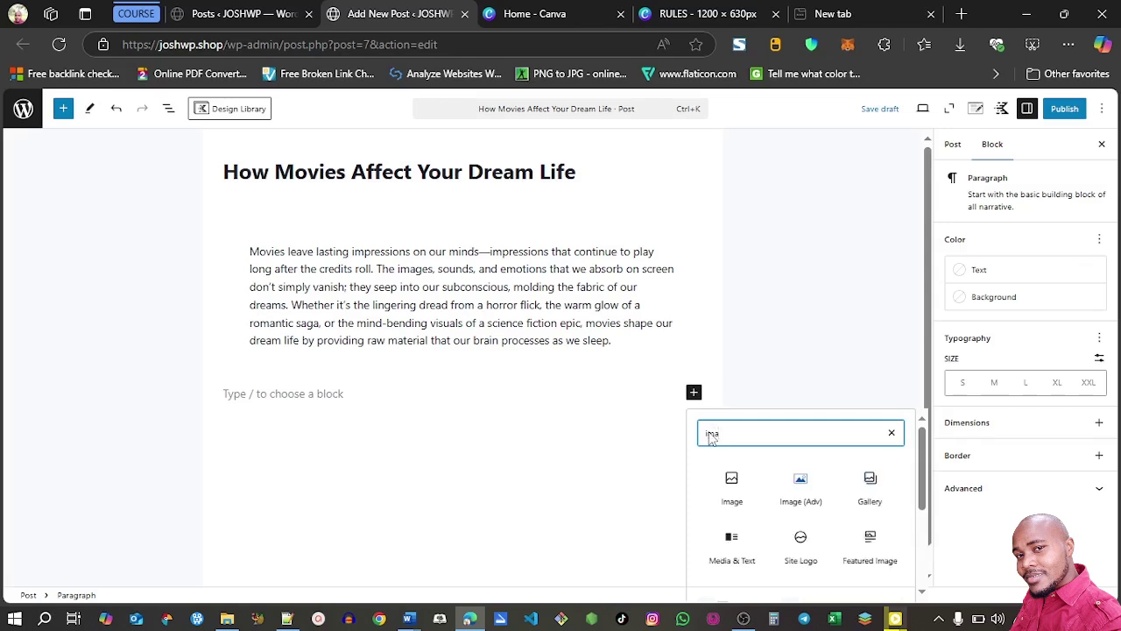
pyautogui.click(731, 486)
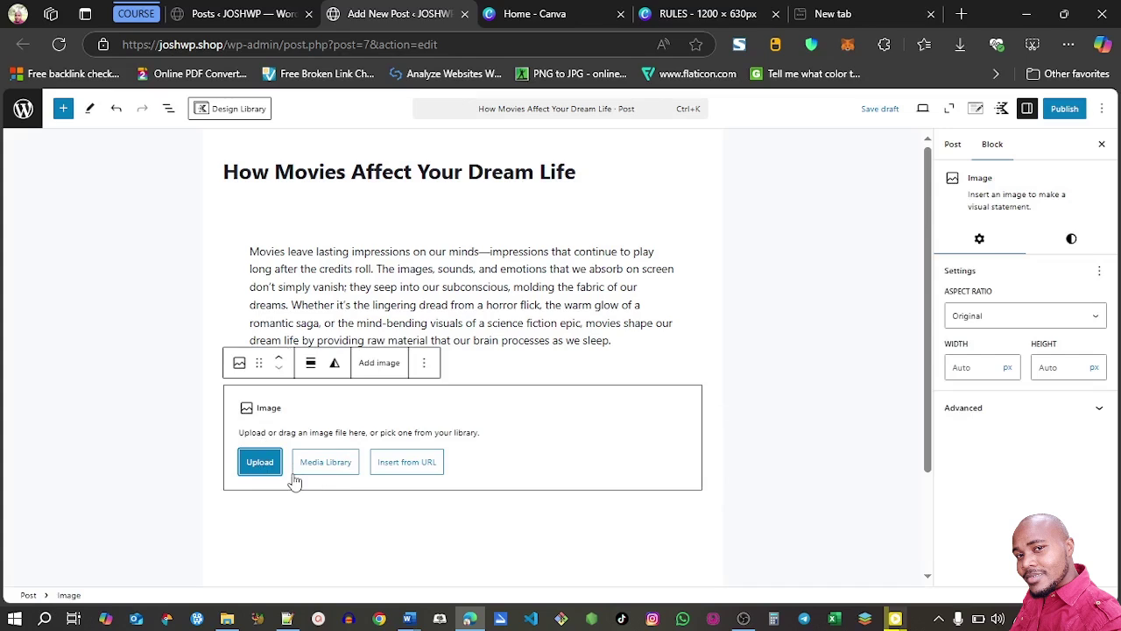
pyautogui.click(311, 367)
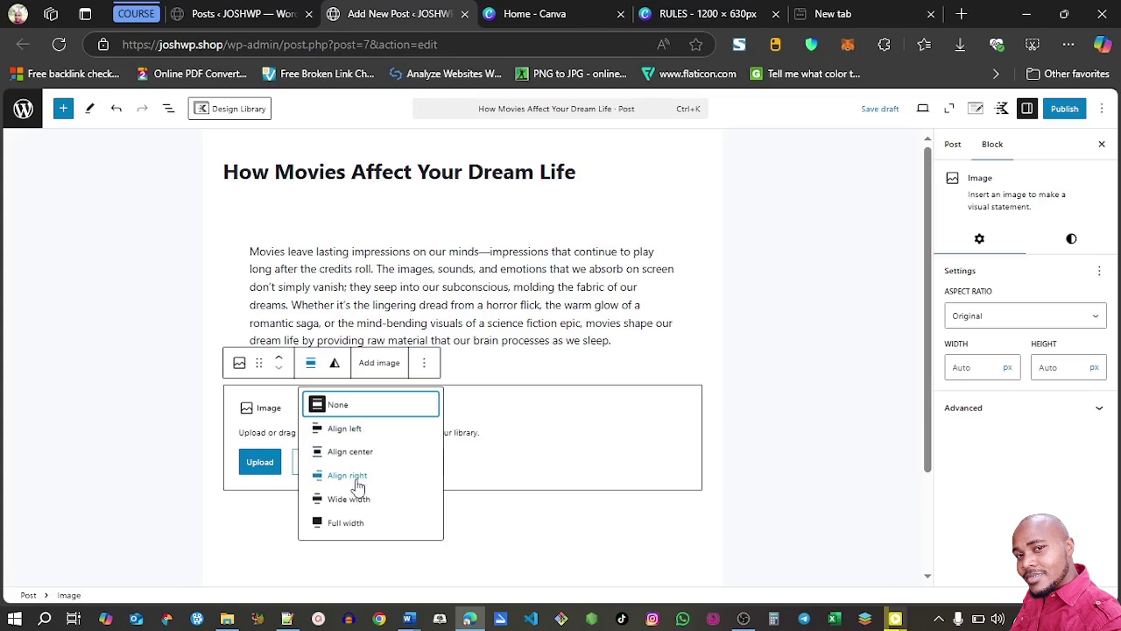
pyautogui.click(349, 452)
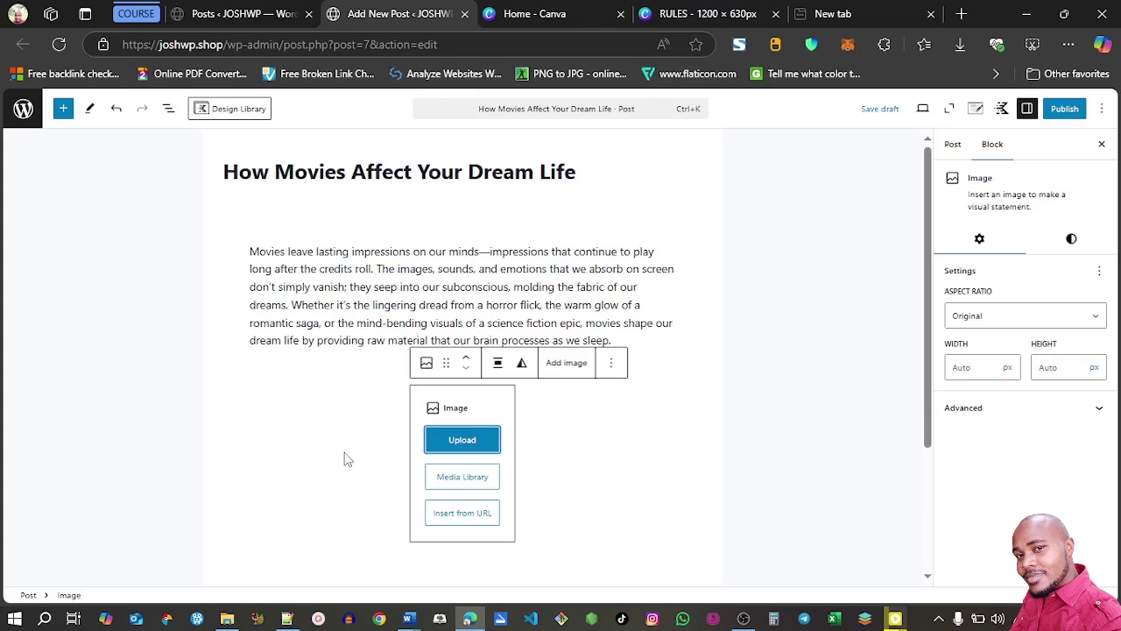
# Switch to Canva and enter a custom design size of 1200 × 630 px.
pyautogui.click(538, 11)
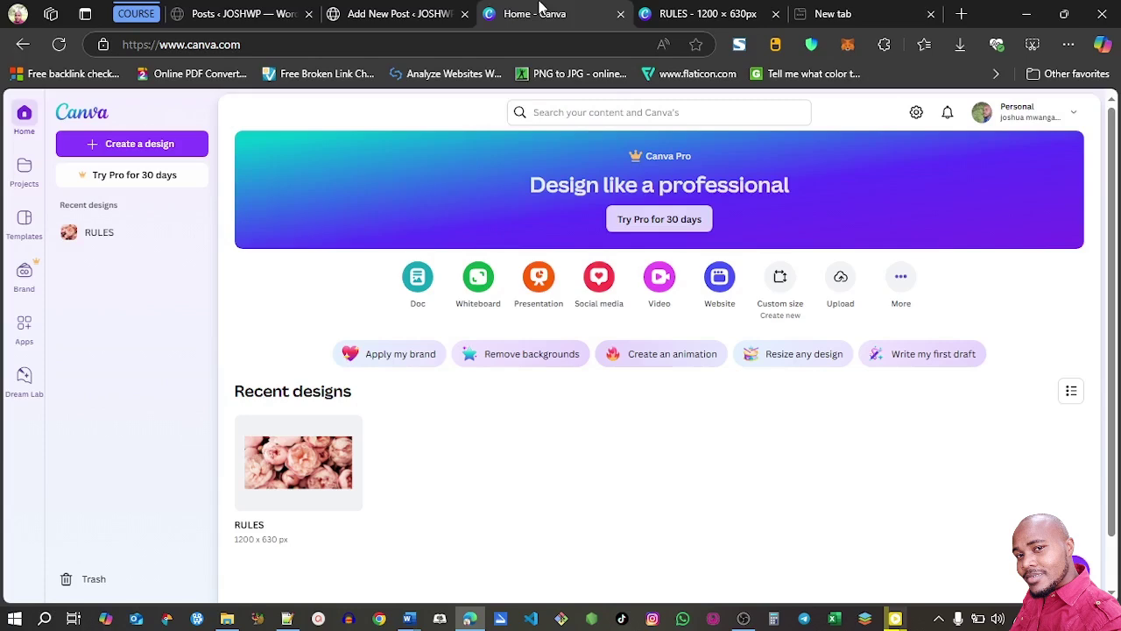
pyautogui.click(350, 11)
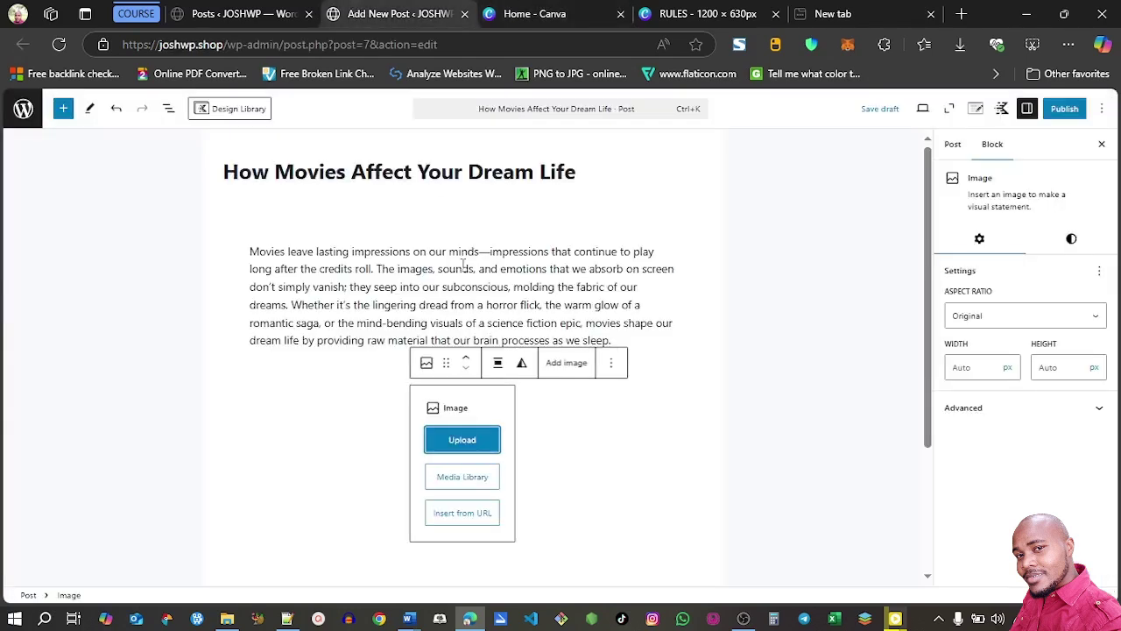
pyautogui.click(538, 11)
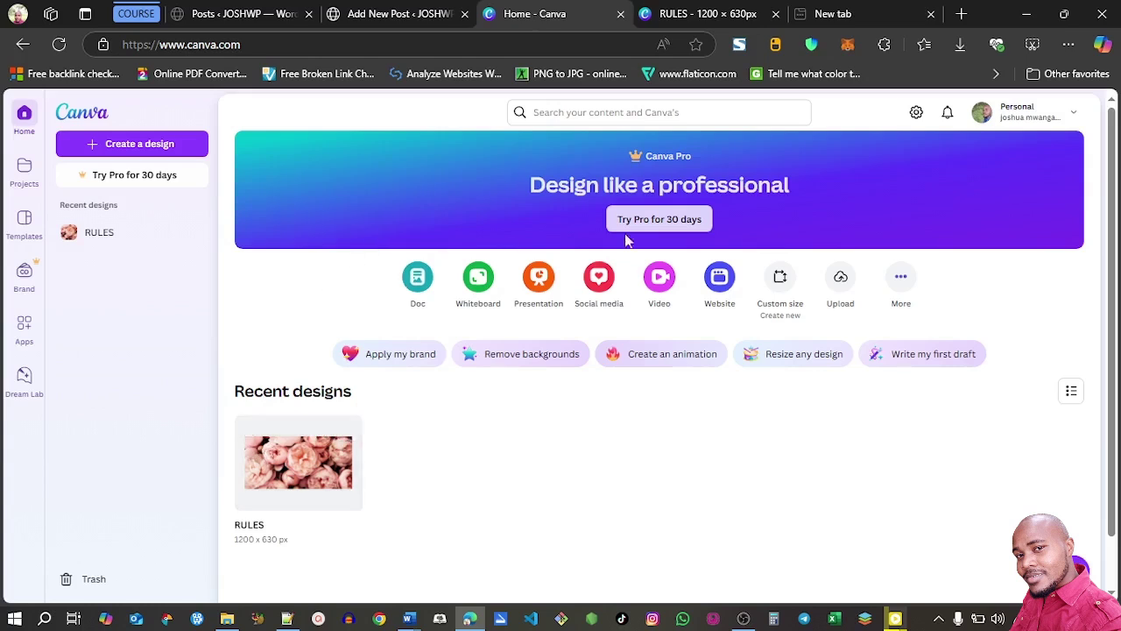
pyautogui.click(779, 281)
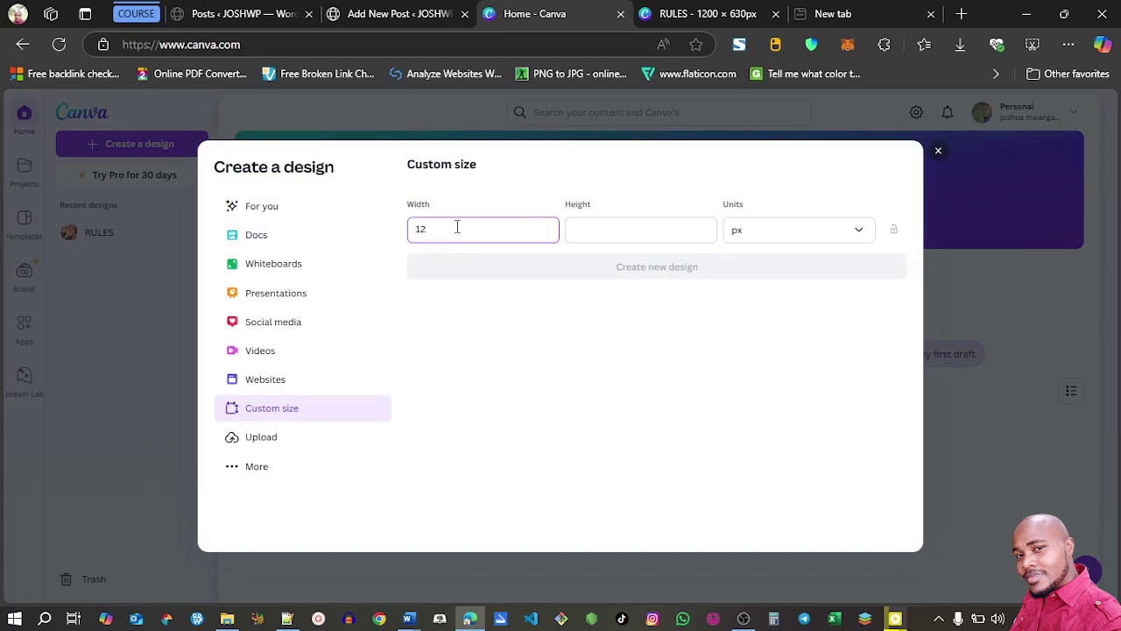
pyautogui.click(608, 233)
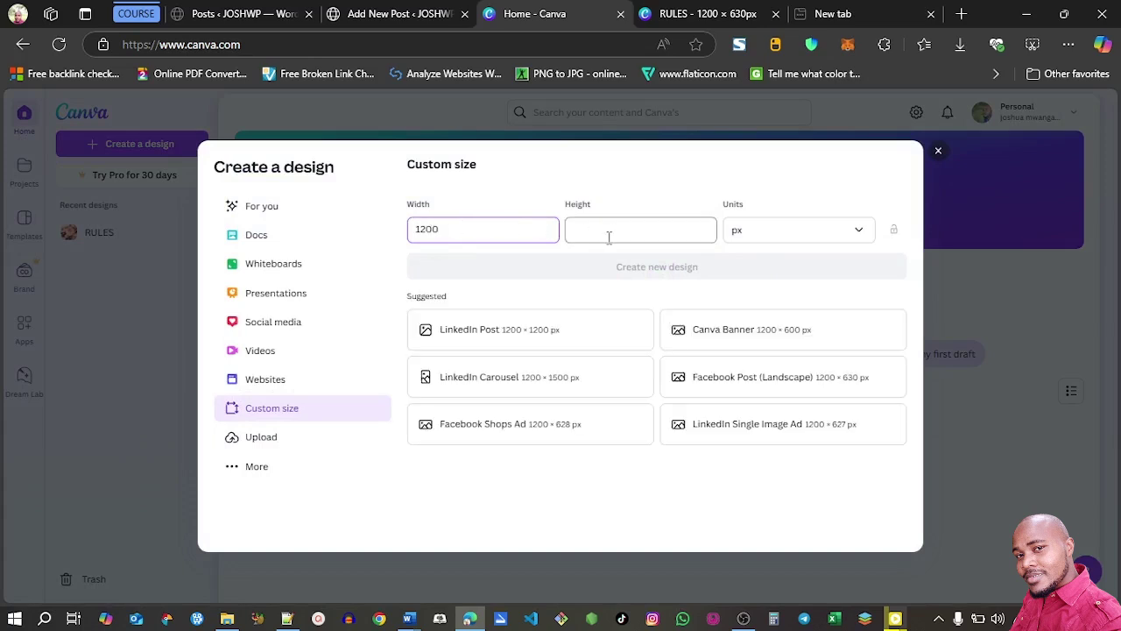
pyautogui.write('630')
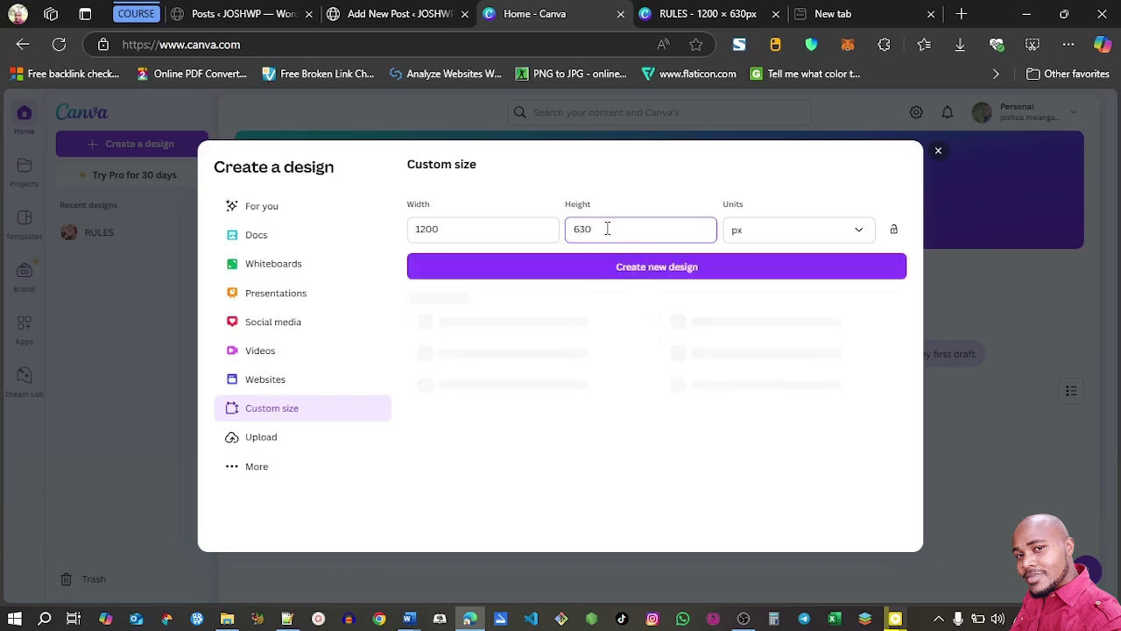
pyautogui.click(433, 224)
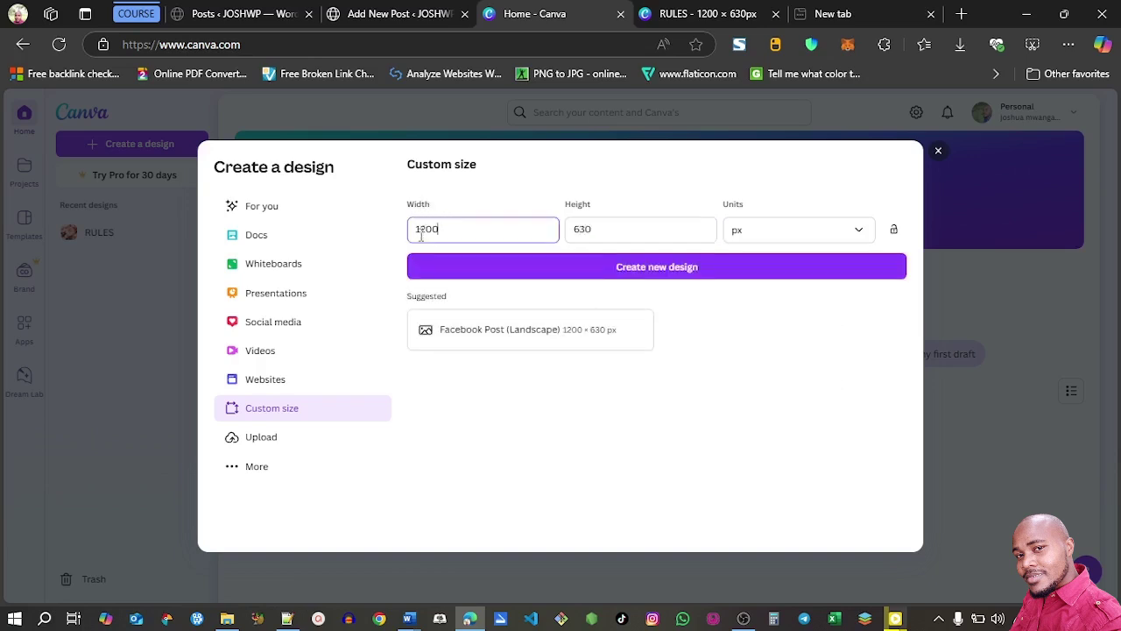
pyautogui.click(758, 235)
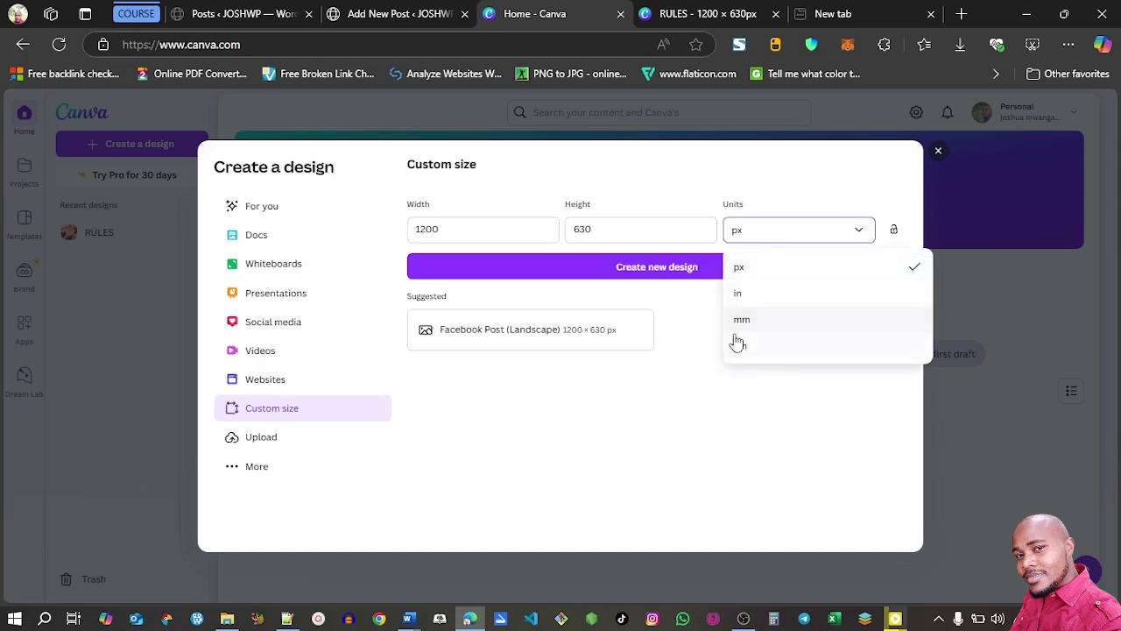
pyautogui.click(738, 235)
pyautogui.click(586, 237)
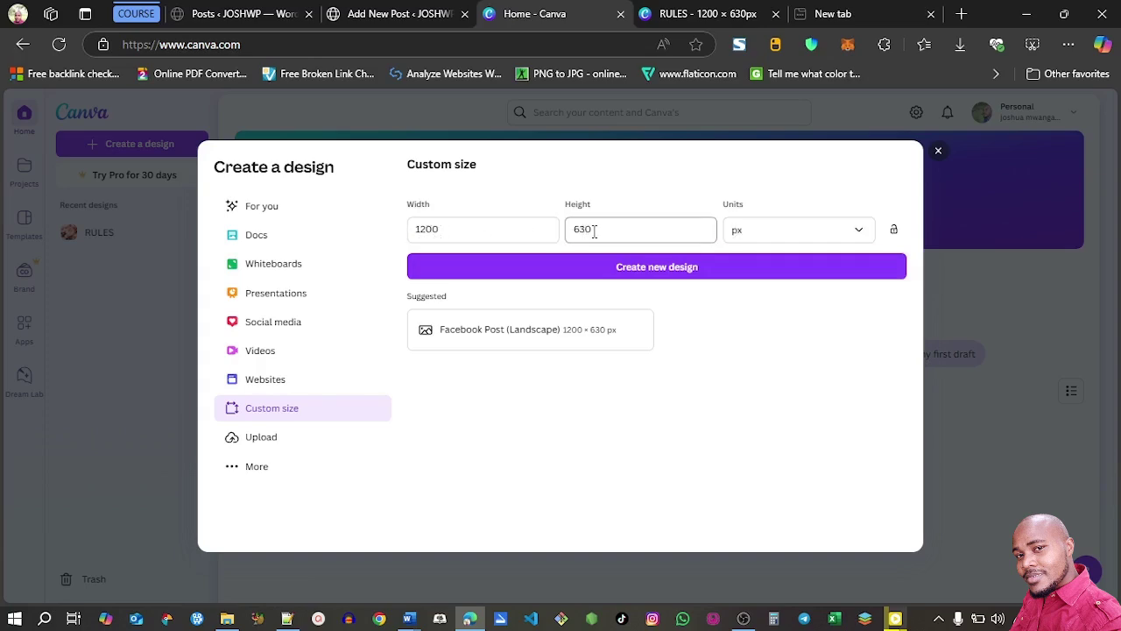
# Open the RULES design, search its photo library for "flower" and browse the photos for one without a Pro license.
pyautogui.click(706, 12)
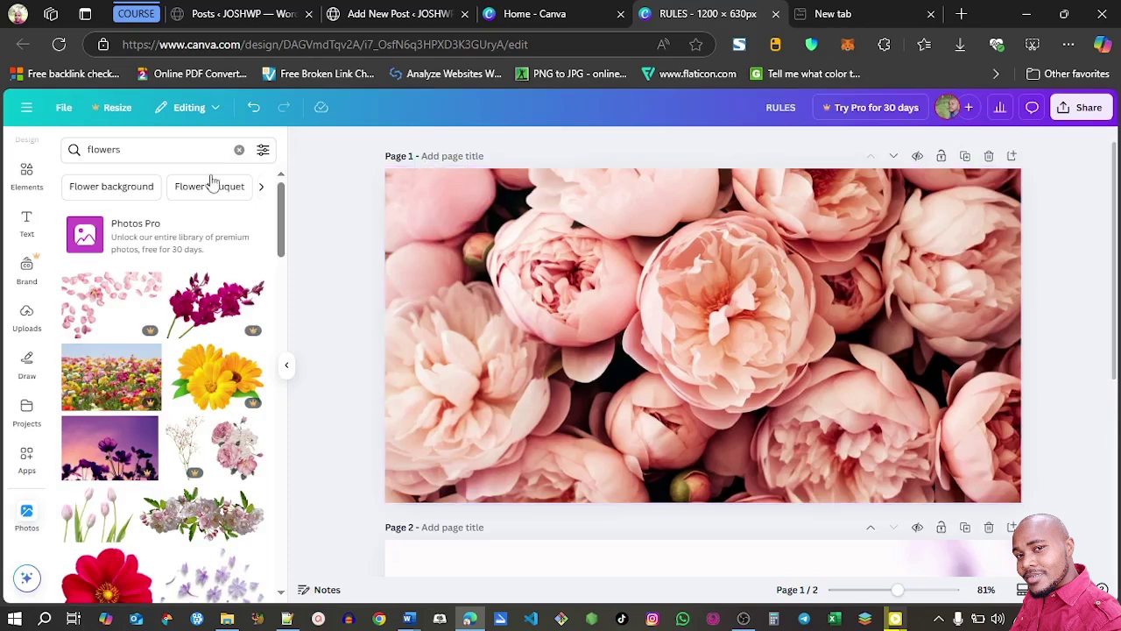
pyautogui.click(240, 150)
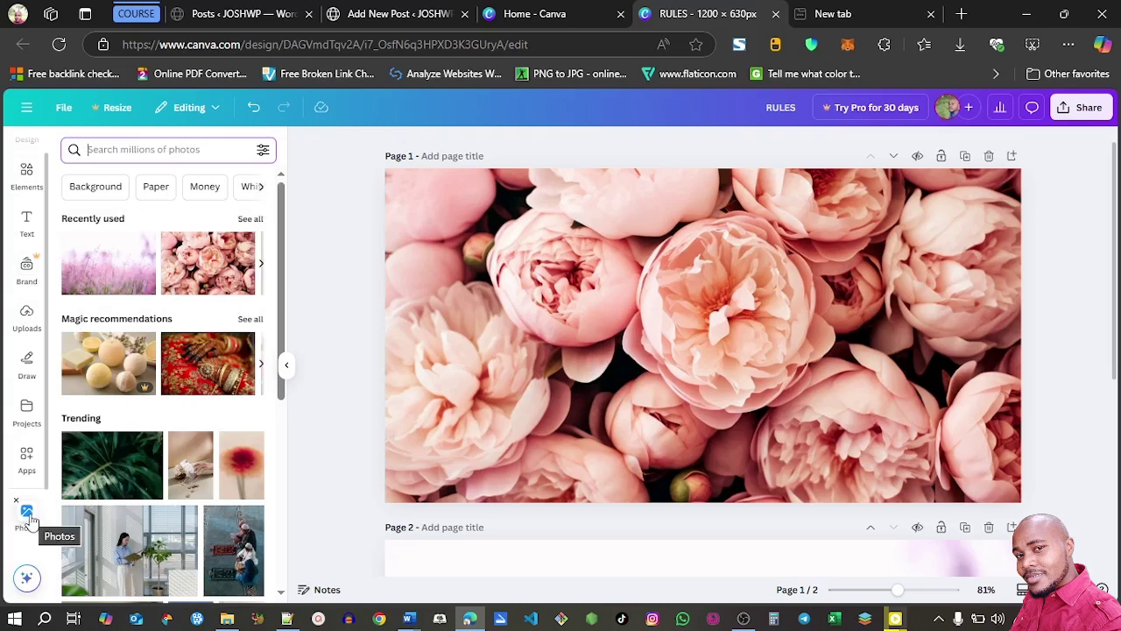
pyautogui.click(124, 150)
pyautogui.write('flower')
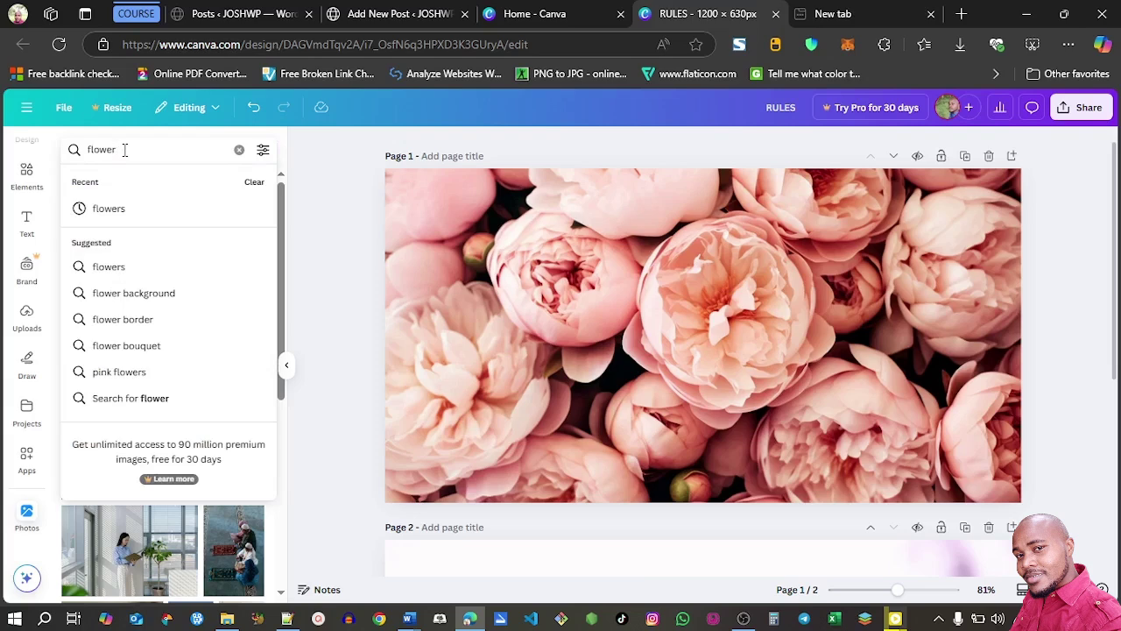
pyautogui.press('Return')
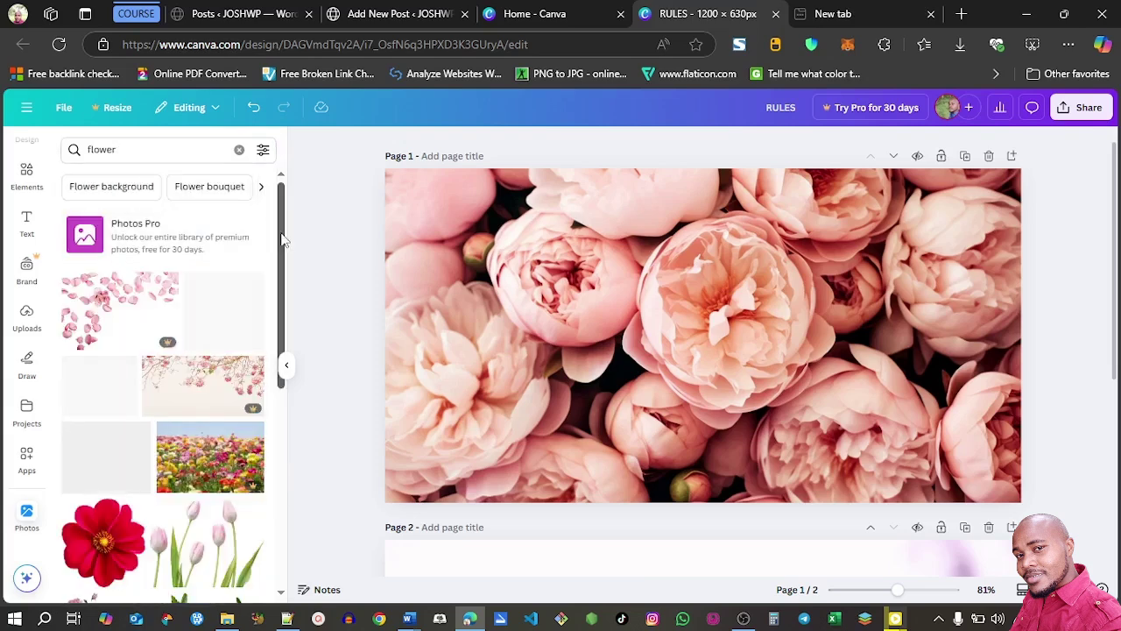
pyautogui.moveTo(281, 239); pyautogui.dragTo(282, 243)
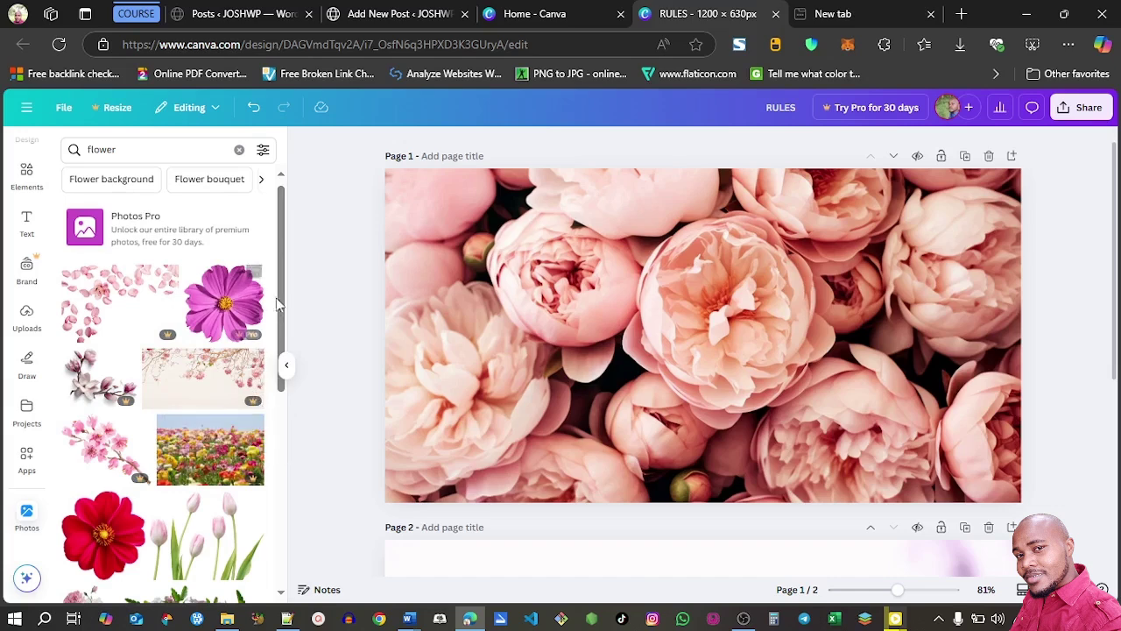
pyautogui.scroll(-3, 211, 438)
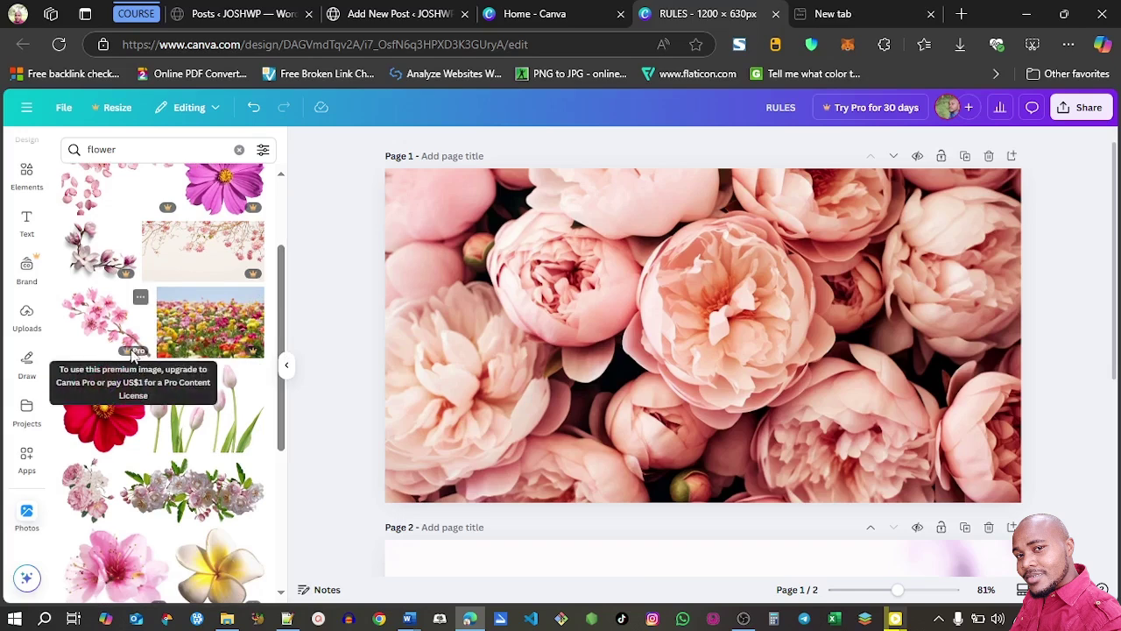
pyautogui.moveTo(280, 341); pyautogui.dragTo(280, 398)
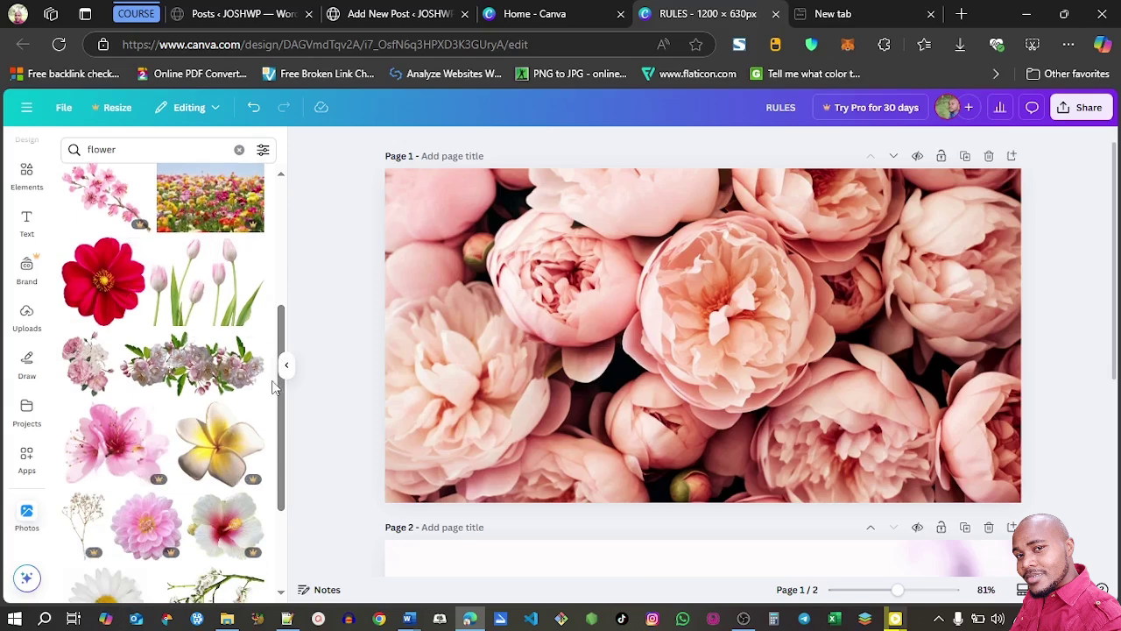
pyautogui.scroll(-2, 286, 461)
pyautogui.scroll(-2, 284, 473)
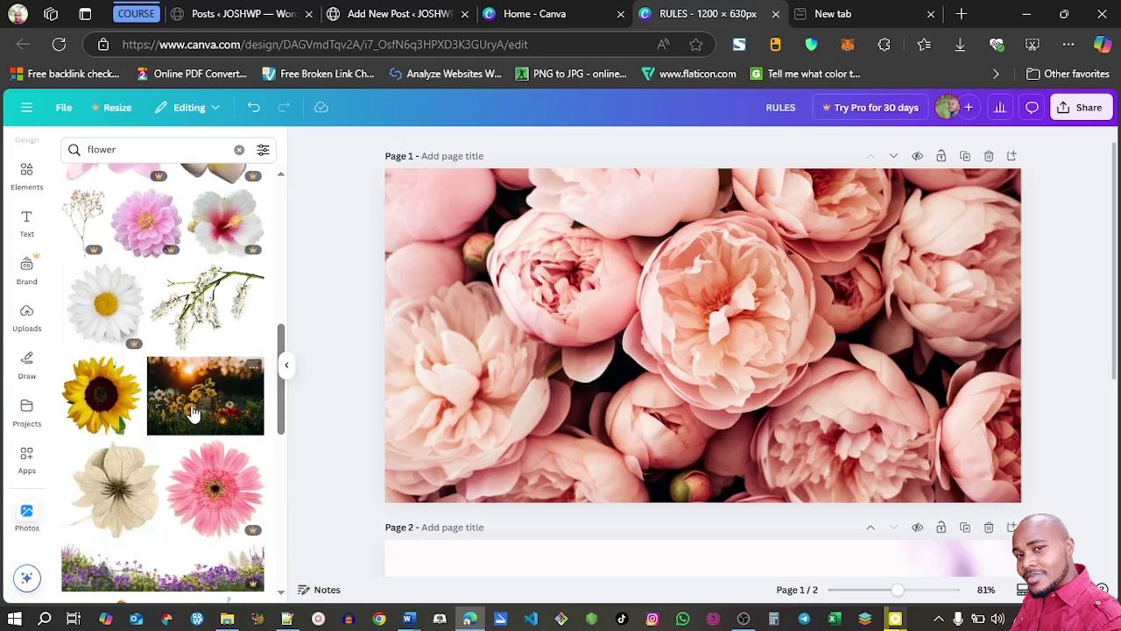
pyautogui.scroll(-2, 282, 417)
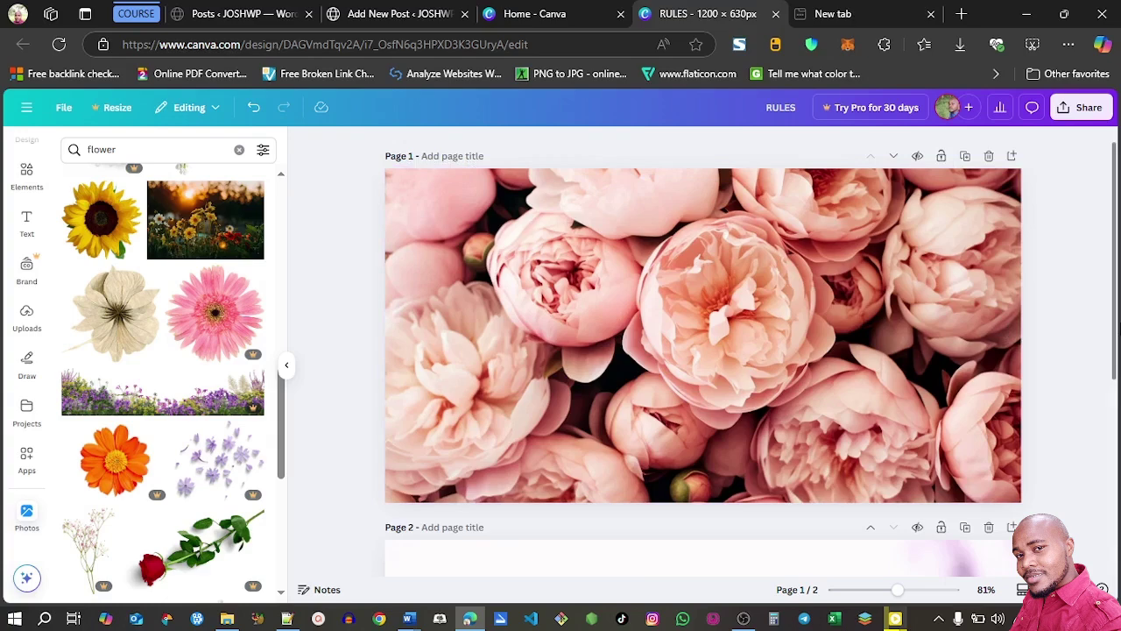
# Add a third page and set the photo of yellow flowers at sunset as its background.
pyautogui.scroll(-4, 1114, 329)
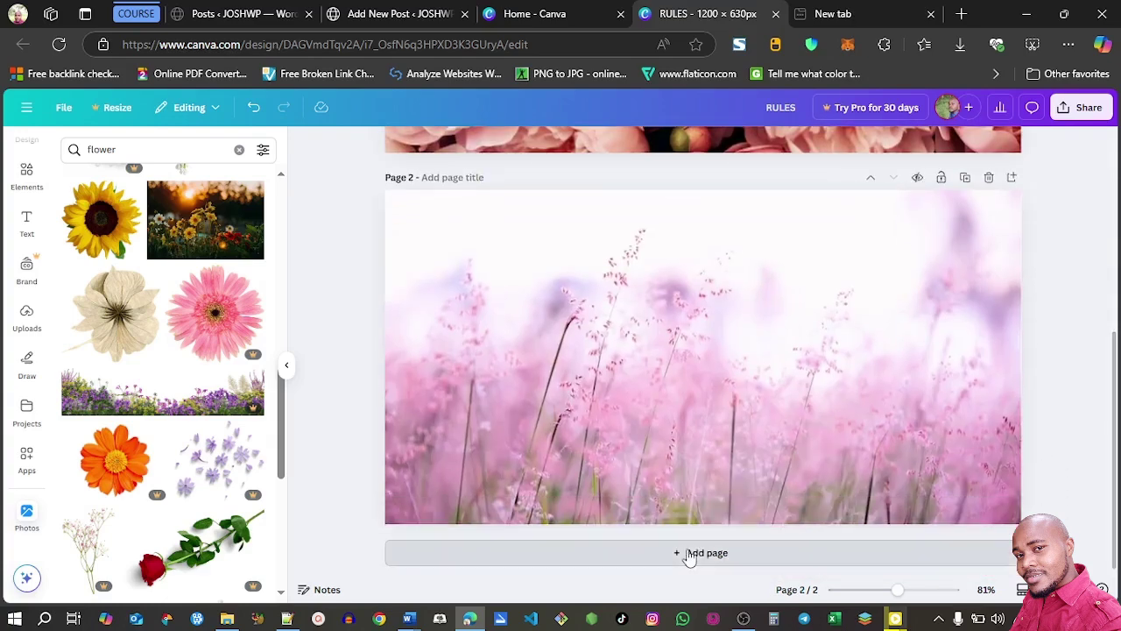
pyautogui.click(689, 553)
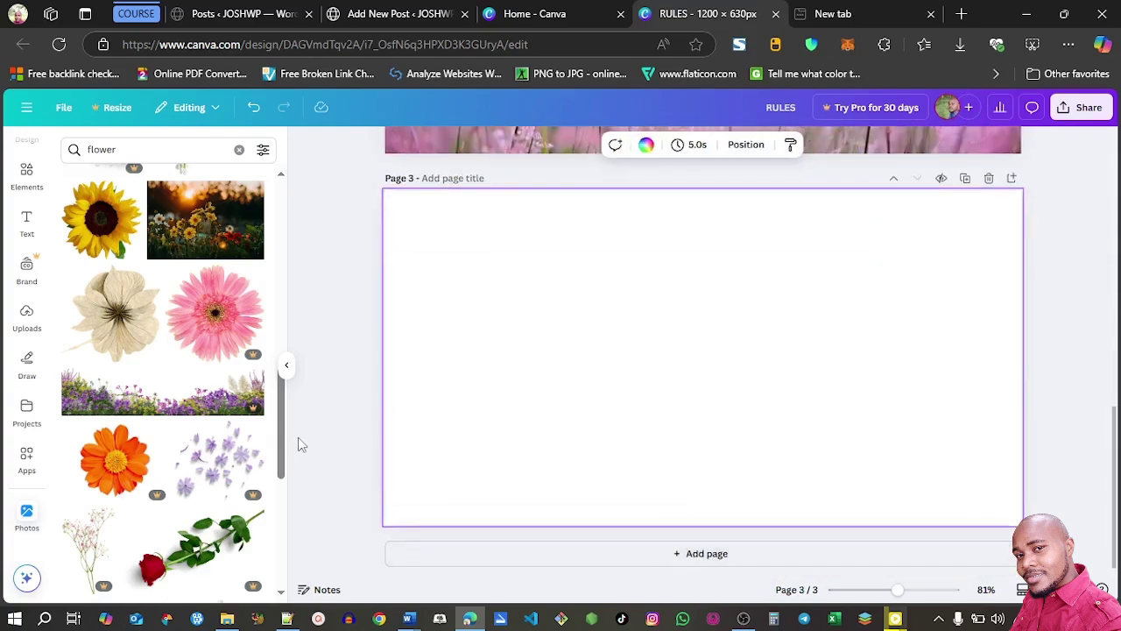
pyautogui.scroll(1, 189, 490)
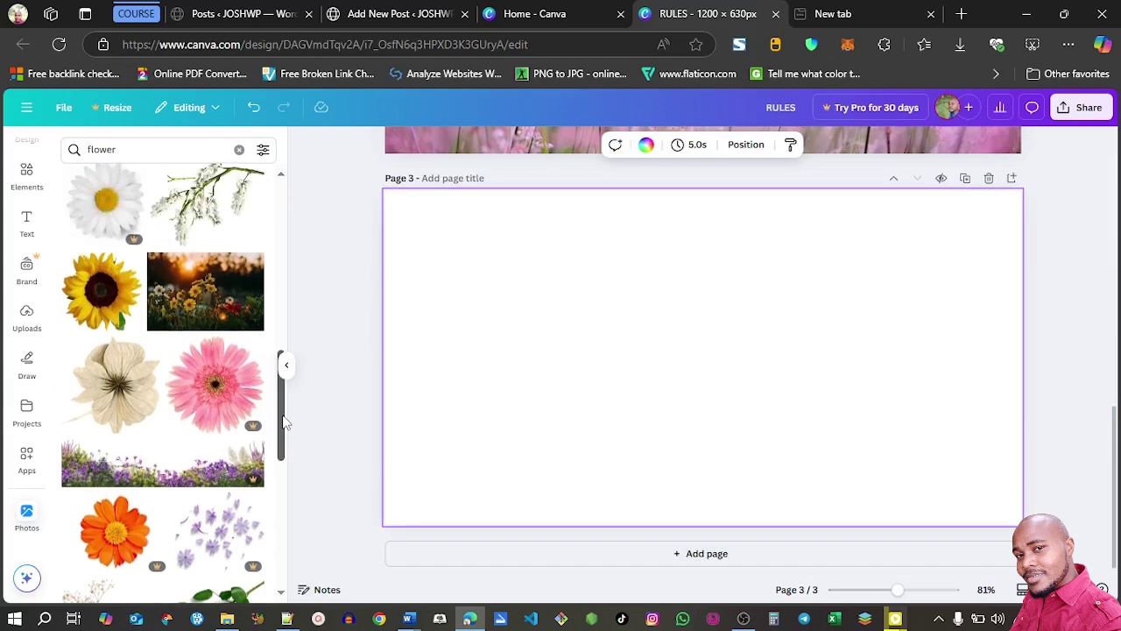
pyautogui.click(200, 313)
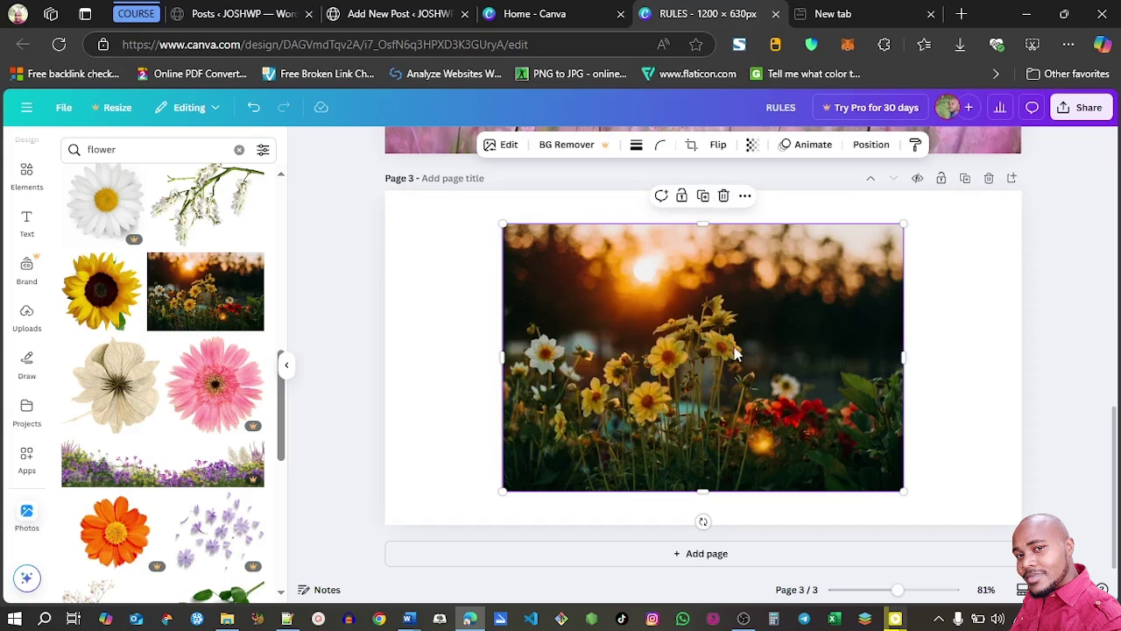
pyautogui.rightClick(674, 322)
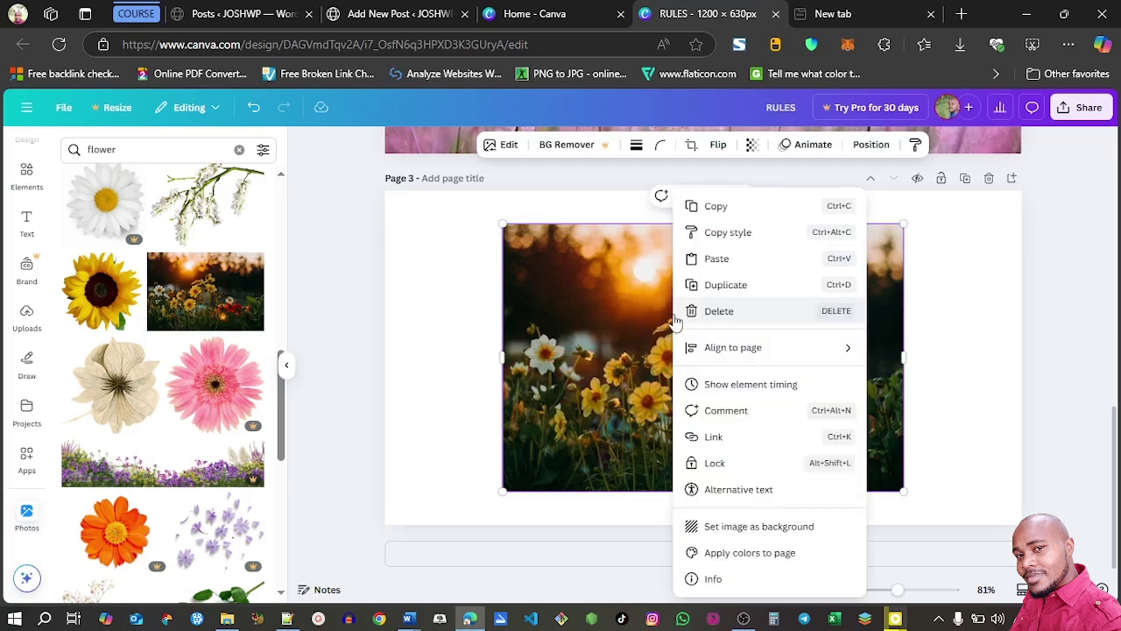
pyautogui.click(729, 531)
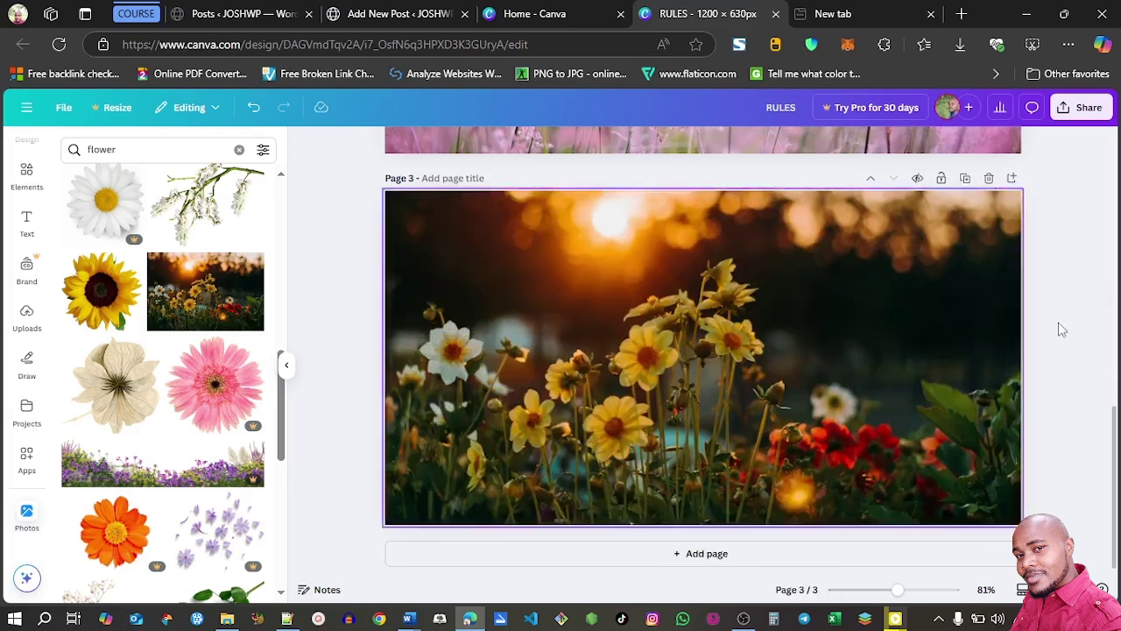
# Open the download settings for the RULES design and set the file type to JPG.
pyautogui.moveTo(1114, 440); pyautogui.dragTo(1114, 163)
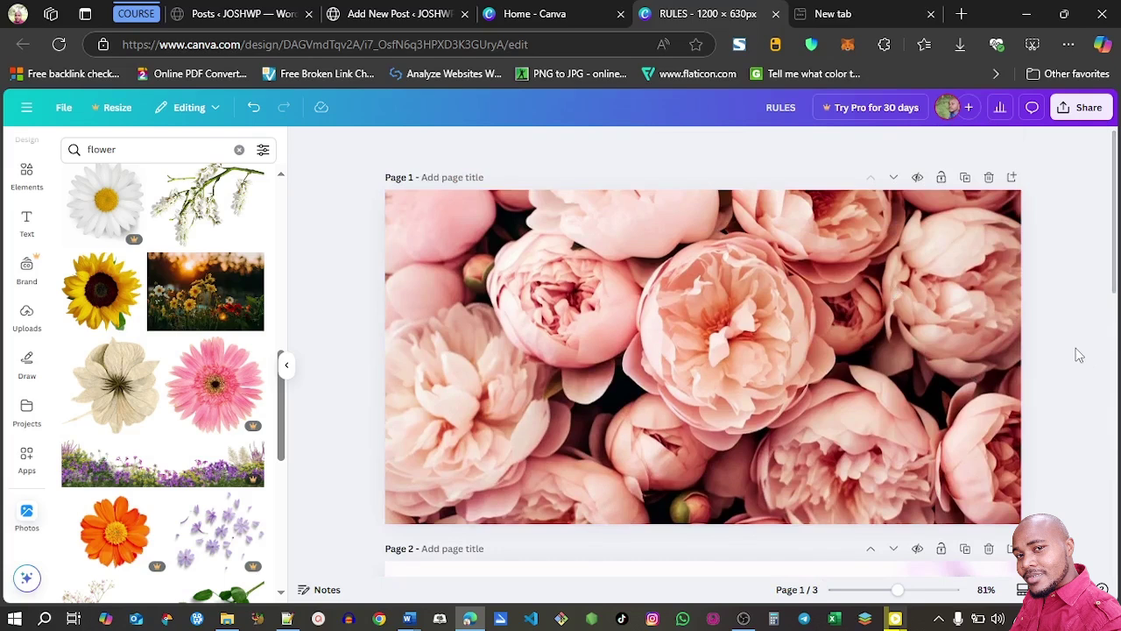
pyautogui.click(791, 333)
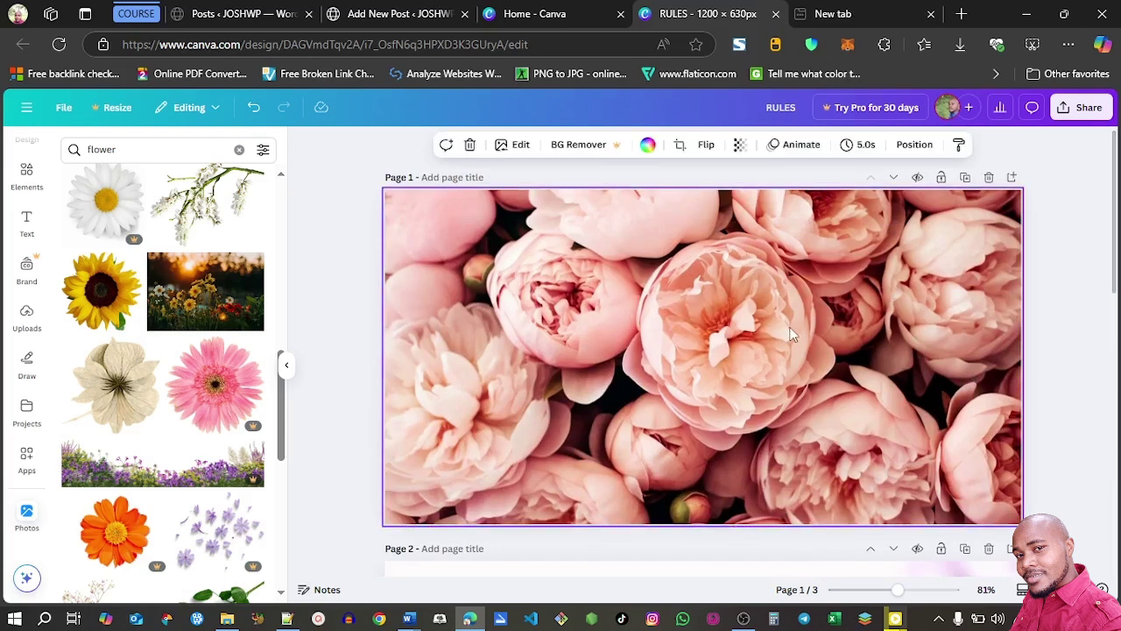
pyautogui.press('Escape')
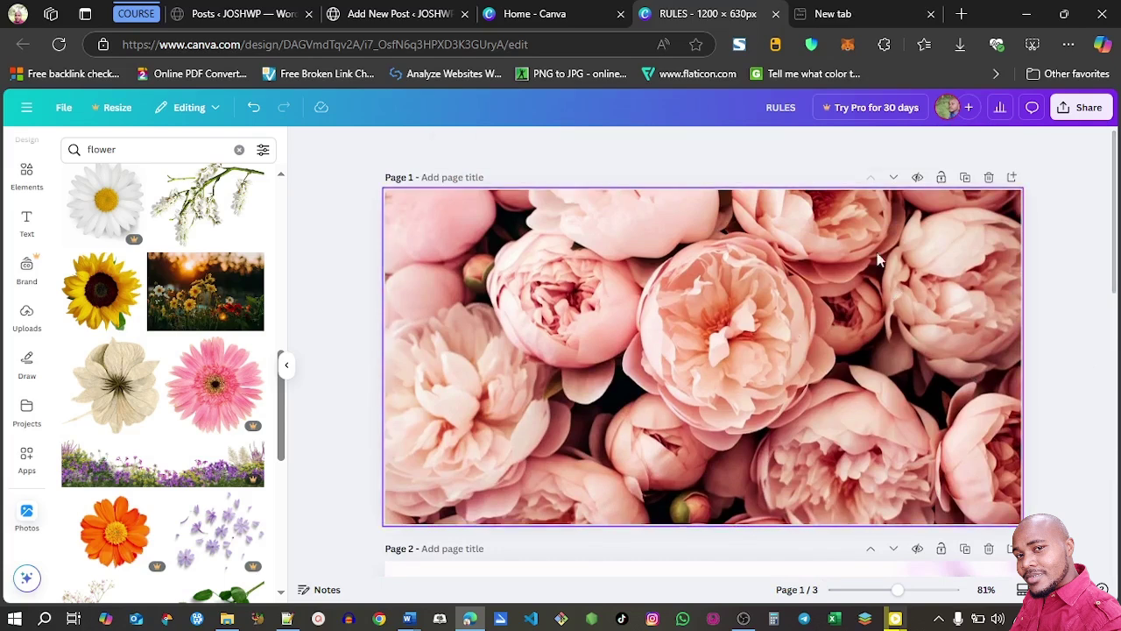
pyautogui.click(1083, 112)
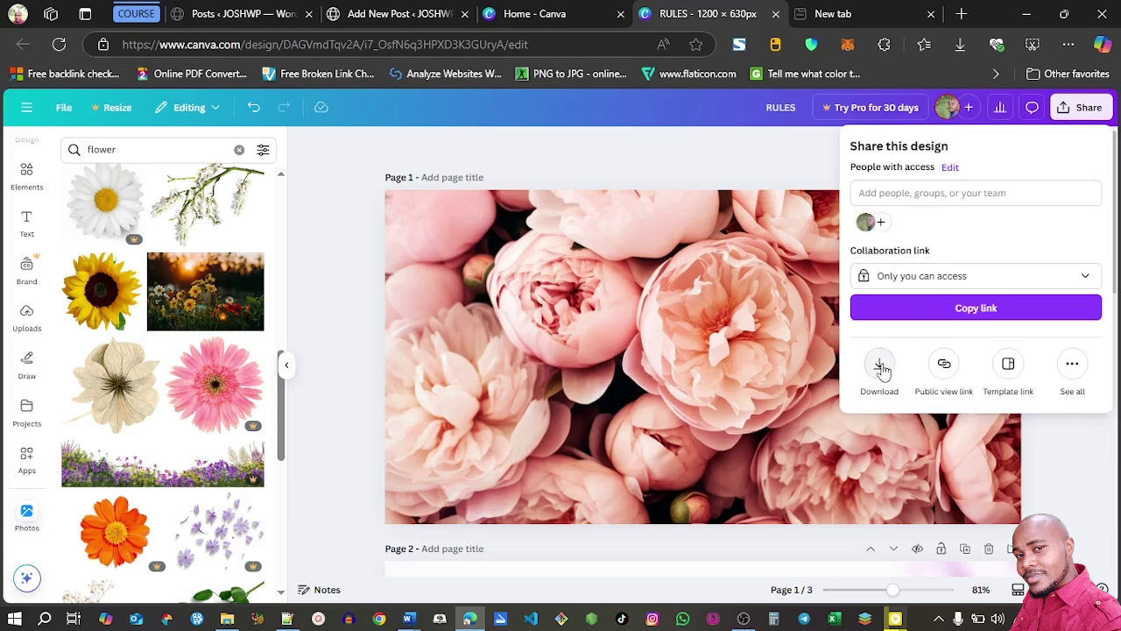
pyautogui.click(881, 366)
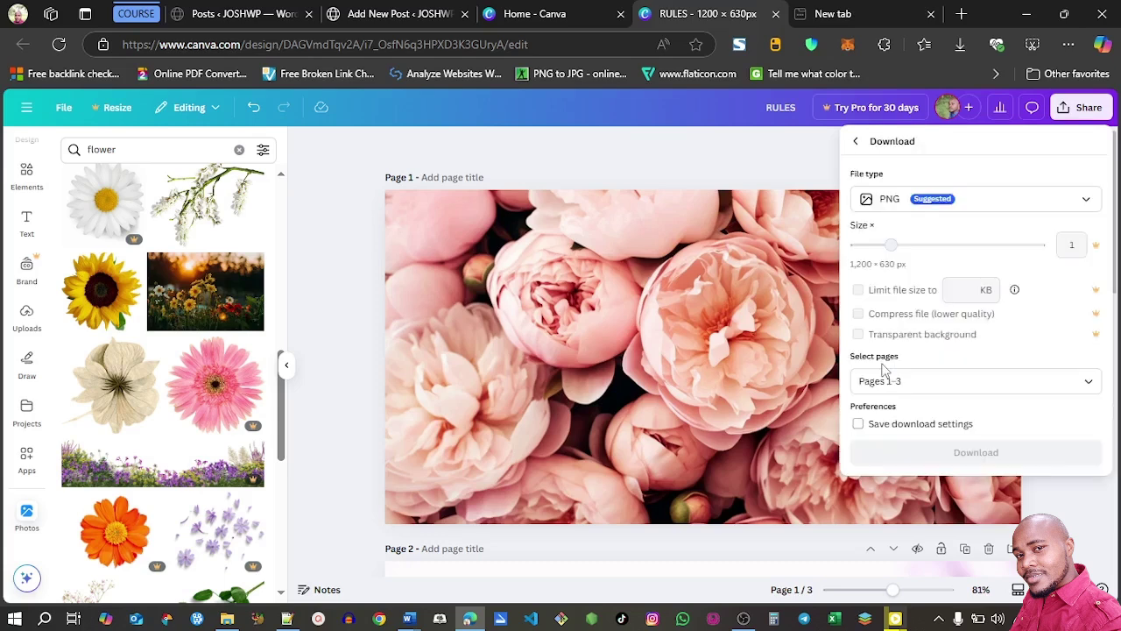
pyautogui.click(886, 201)
pyautogui.click(887, 203)
pyautogui.click(886, 207)
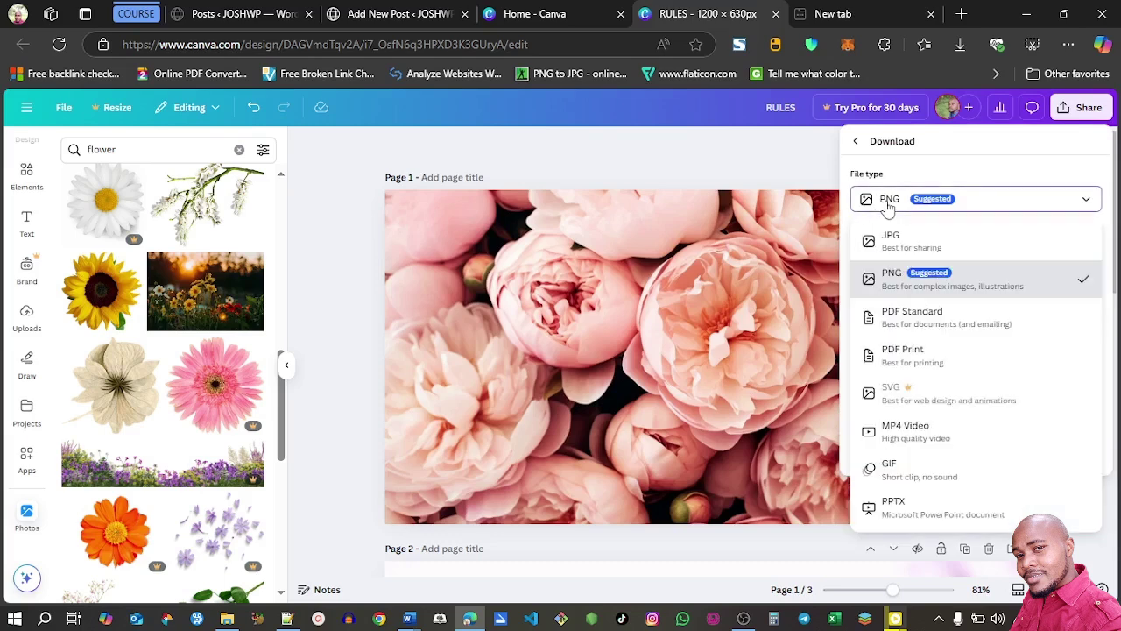
pyautogui.click(891, 241)
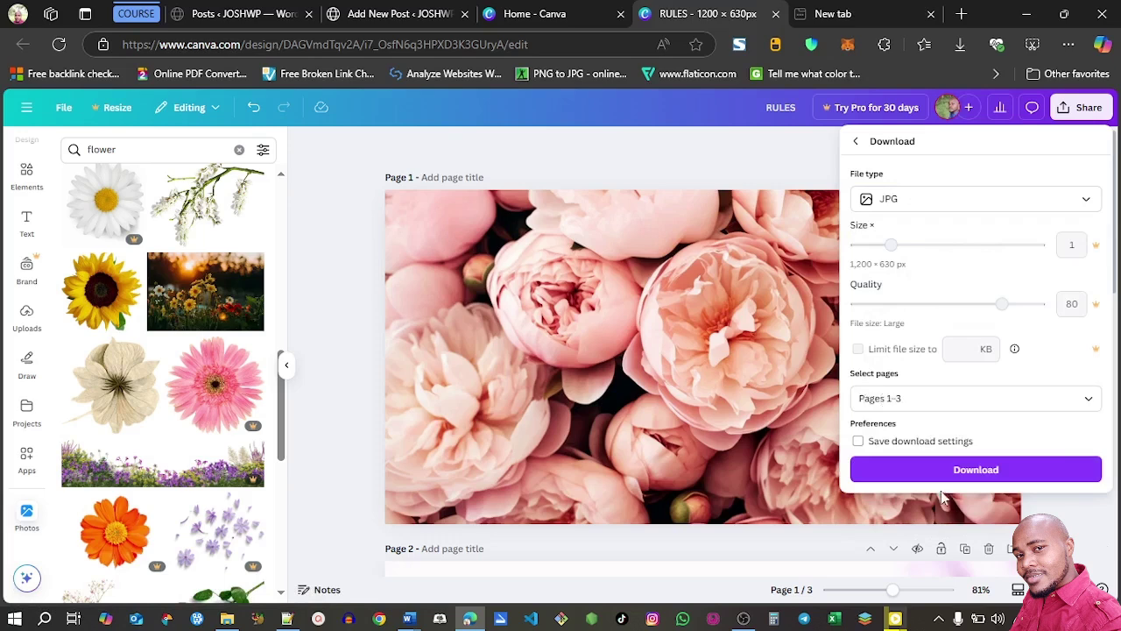
# Limit the download to Page 1, the pink peonies image, and download it.
pyautogui.click(902, 399)
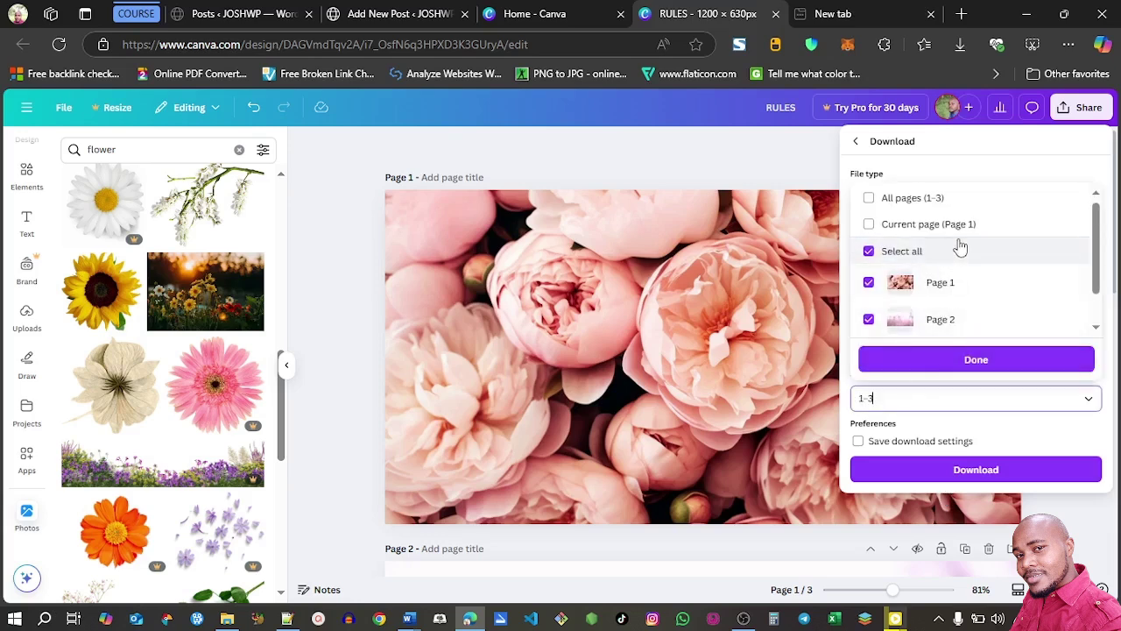
pyautogui.click(868, 252)
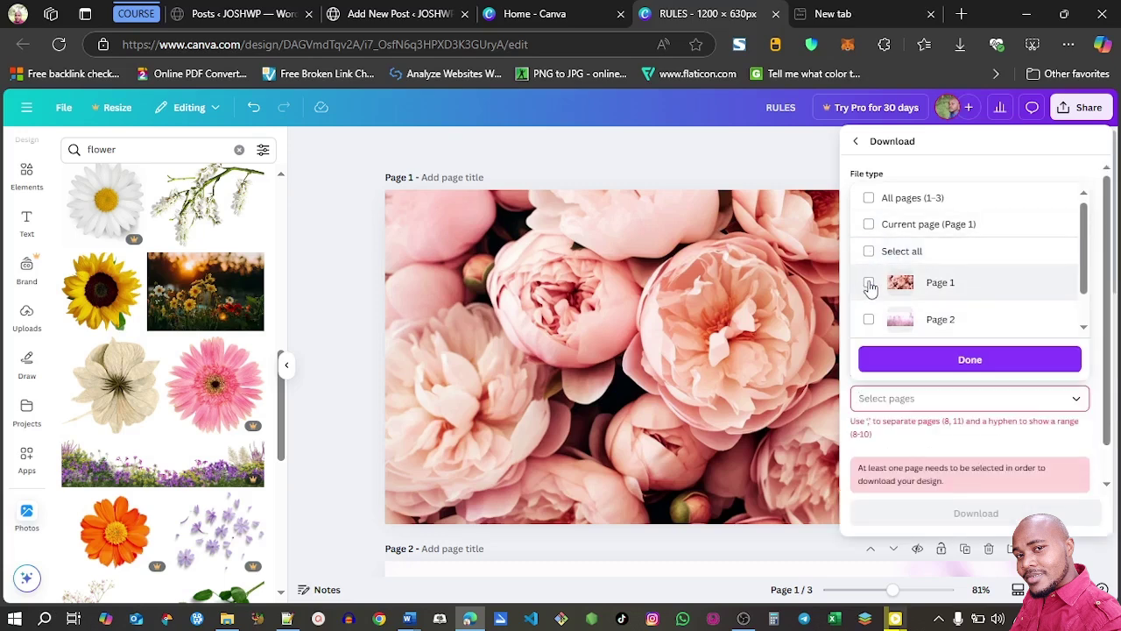
pyautogui.click(868, 283)
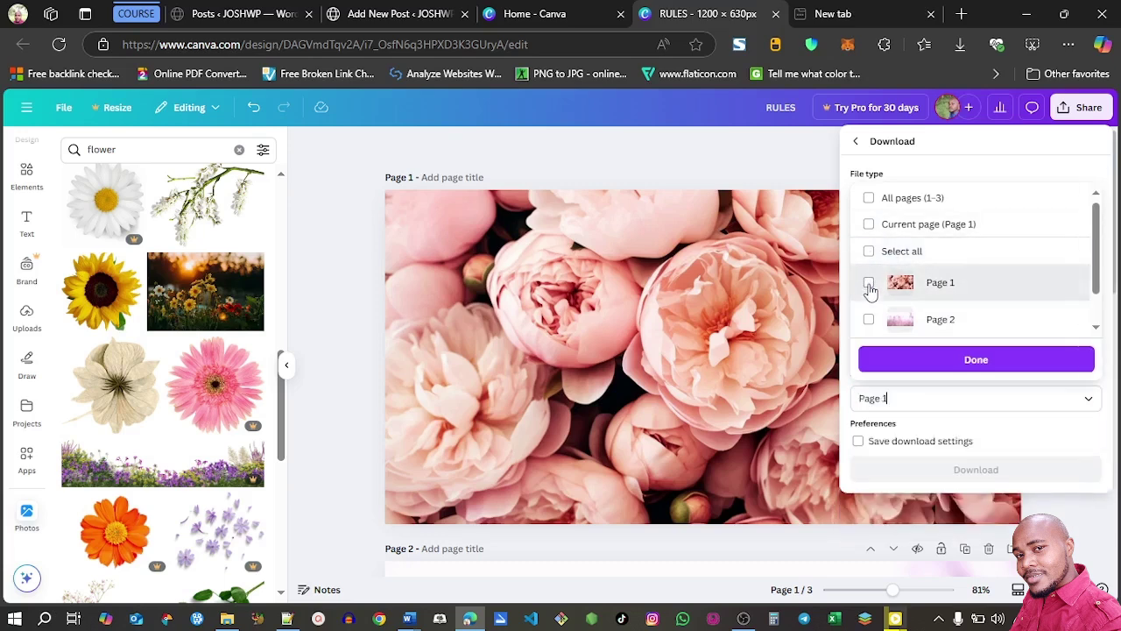
pyautogui.click(944, 366)
pyautogui.click(957, 470)
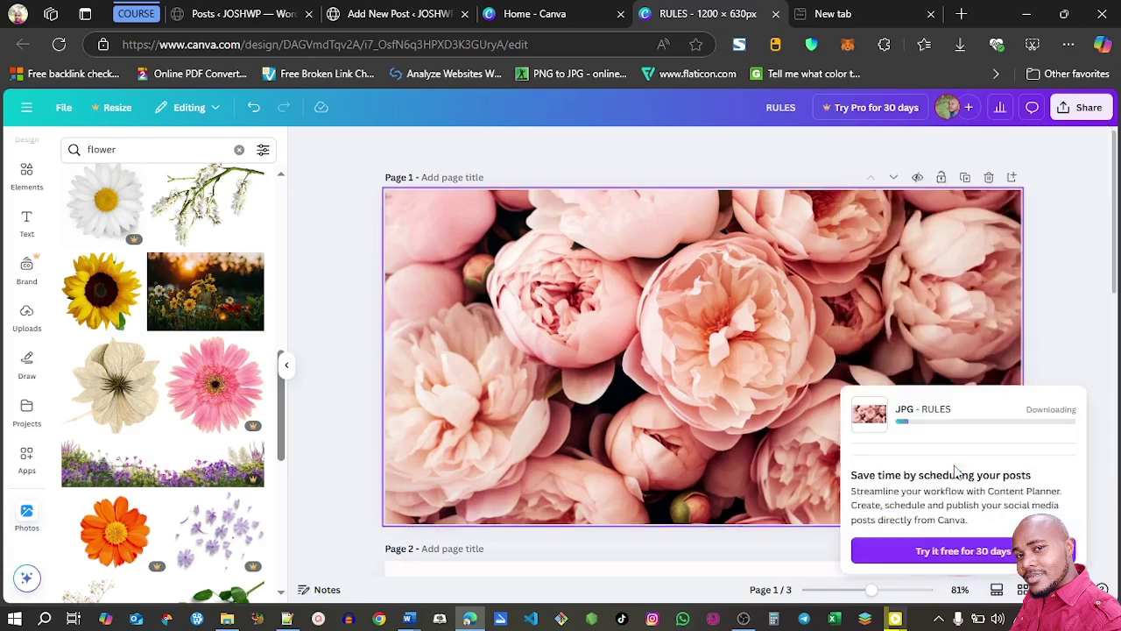
pyautogui.scroll(-1, 700, 508)
# Switch to File Explorer and check the file size of the RULES image in the Downloads folder.
pyautogui.click(227, 618)
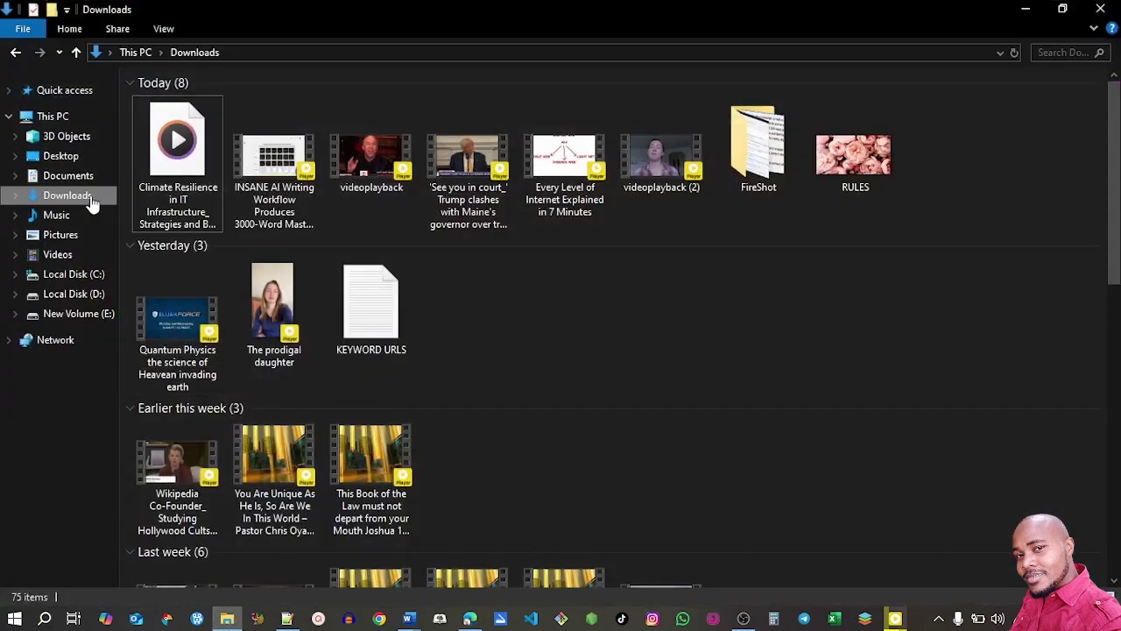
pyautogui.click(88, 203)
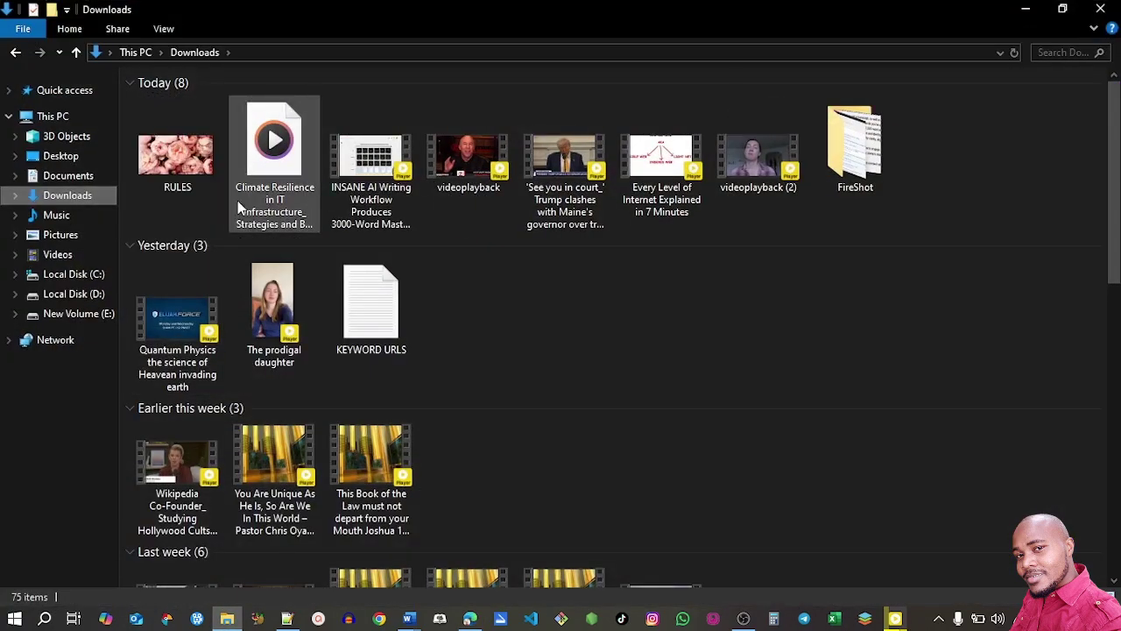
pyautogui.click(183, 165)
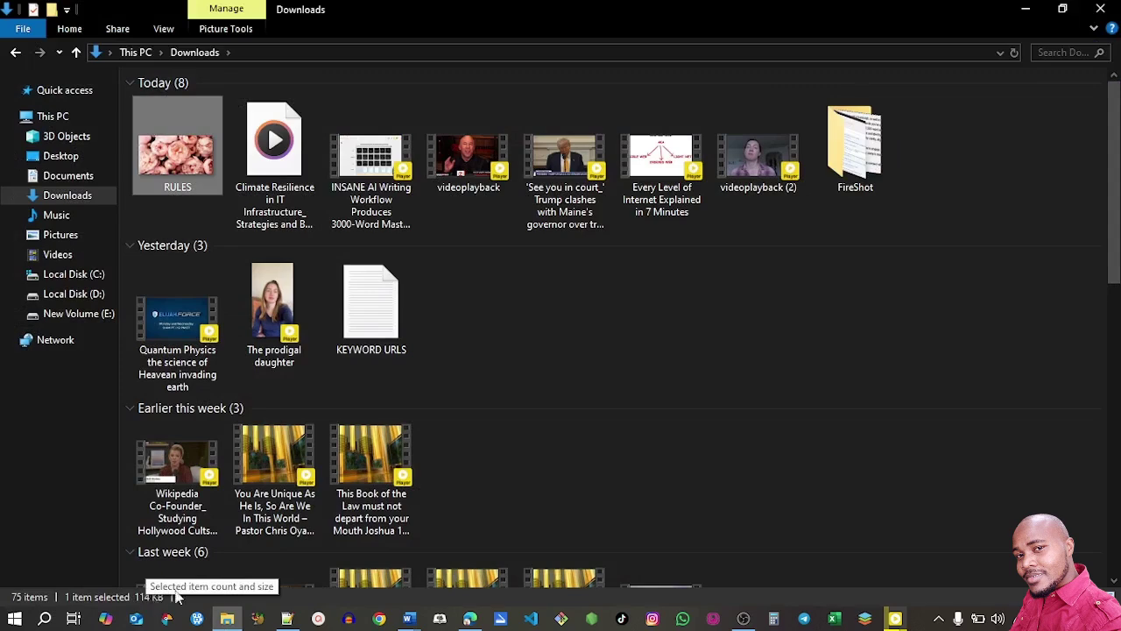
# Return to the browser and open the Compress JPG tool on the Online-Convert website in the empty tab.
pyautogui.click(470, 618)
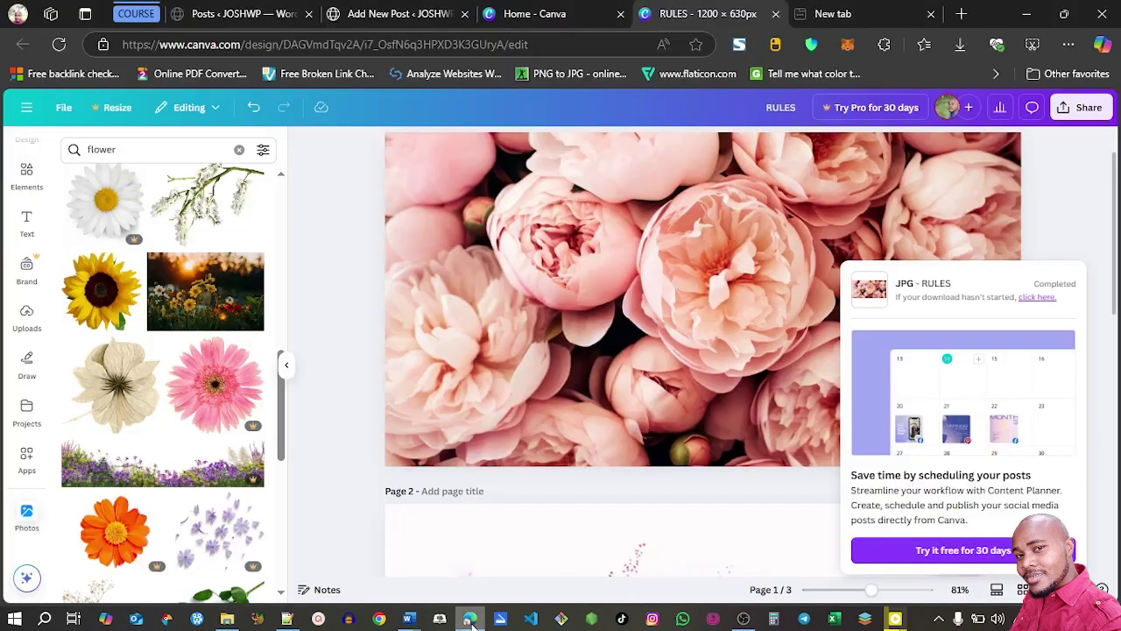
pyautogui.click(849, 11)
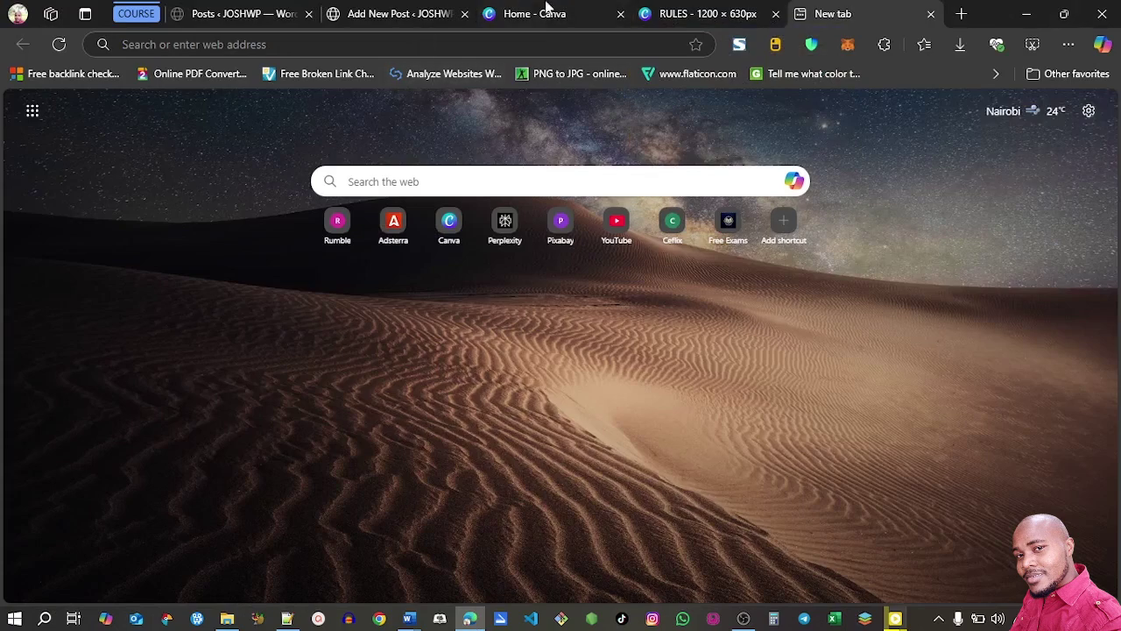
pyautogui.click(690, 9)
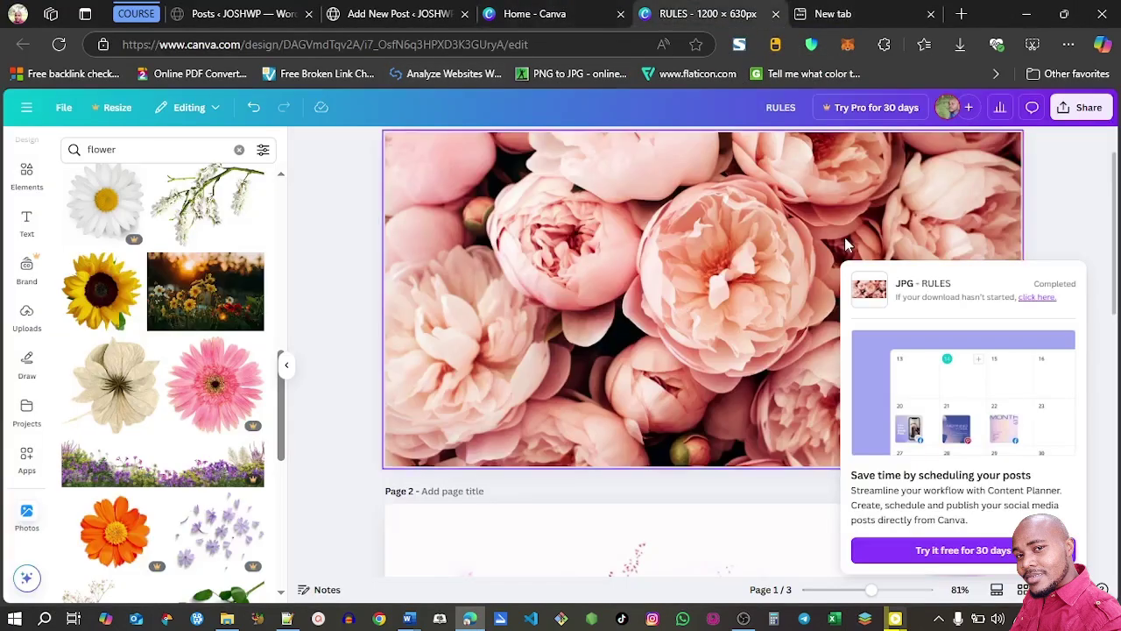
pyautogui.click(842, 10)
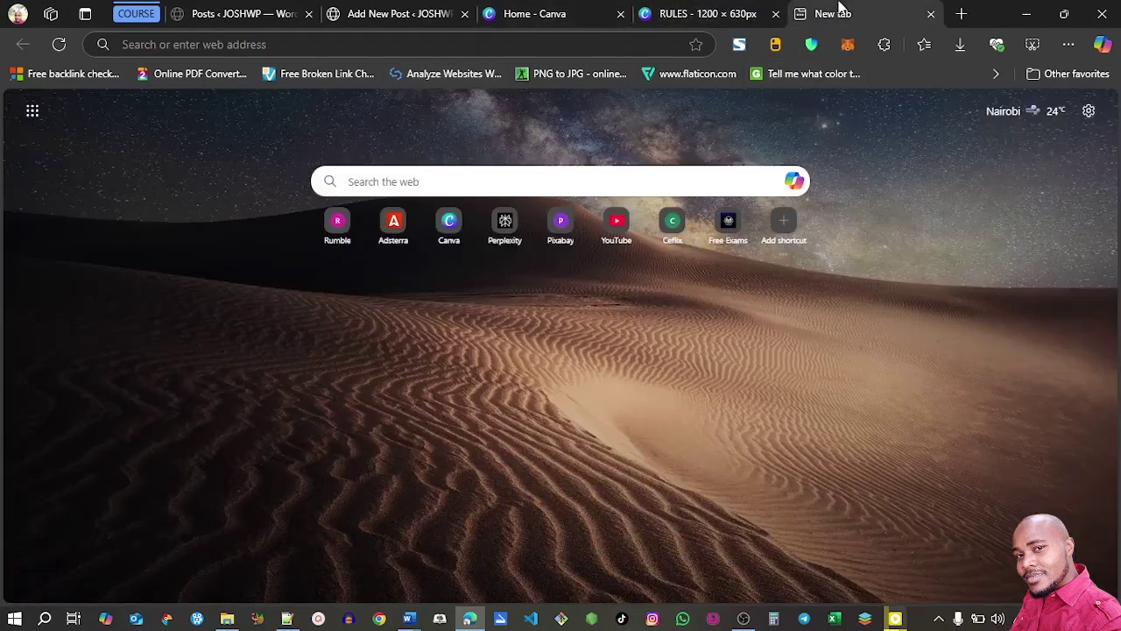
pyautogui.click(566, 77)
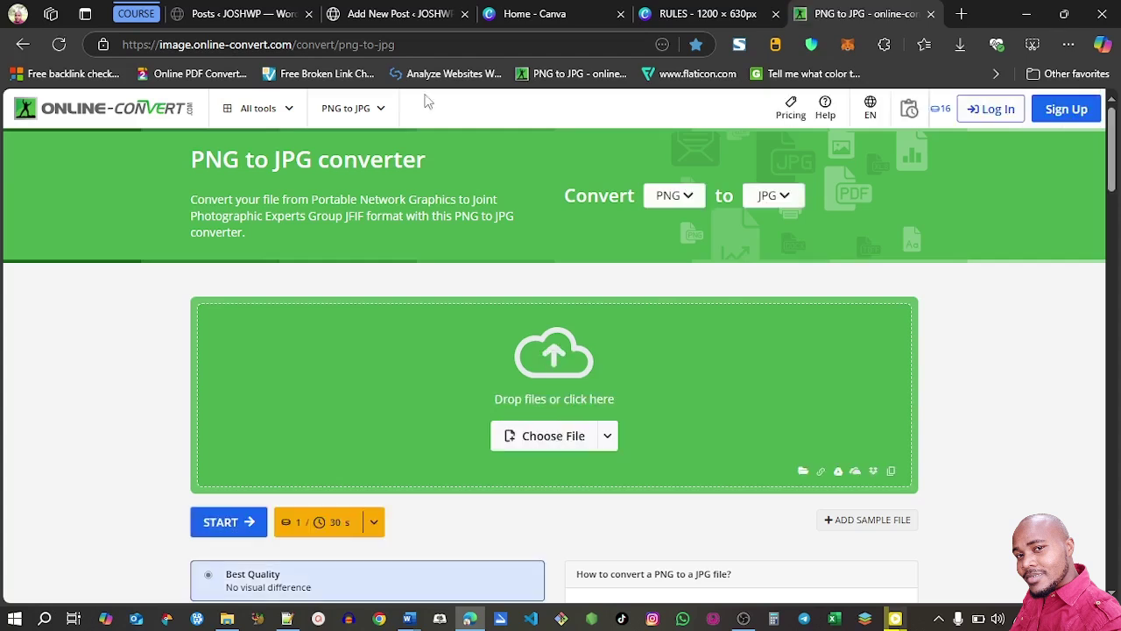
pyautogui.click(265, 111)
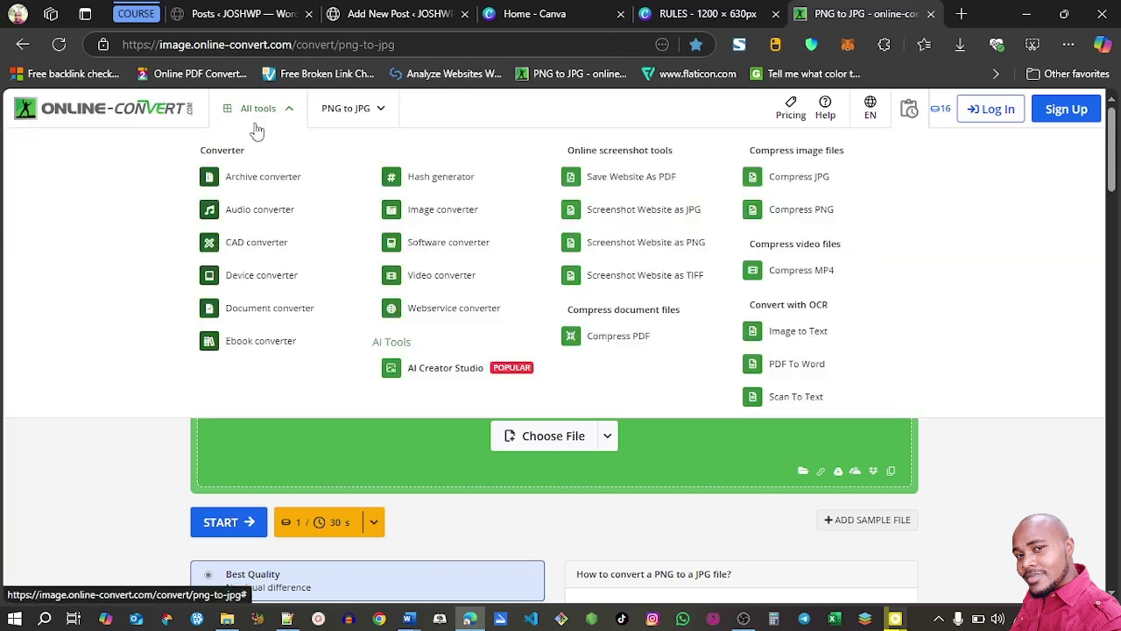
pyautogui.click(800, 177)
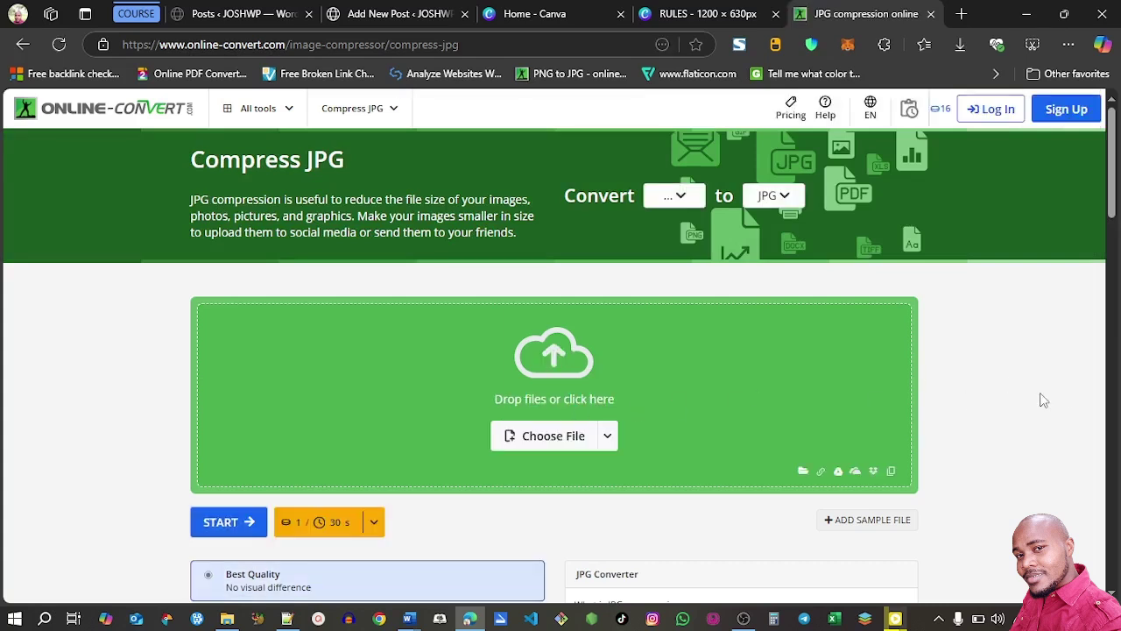
# Upload the RULES image from the Downloads folder to the JPG compressor.
pyautogui.click(532, 440)
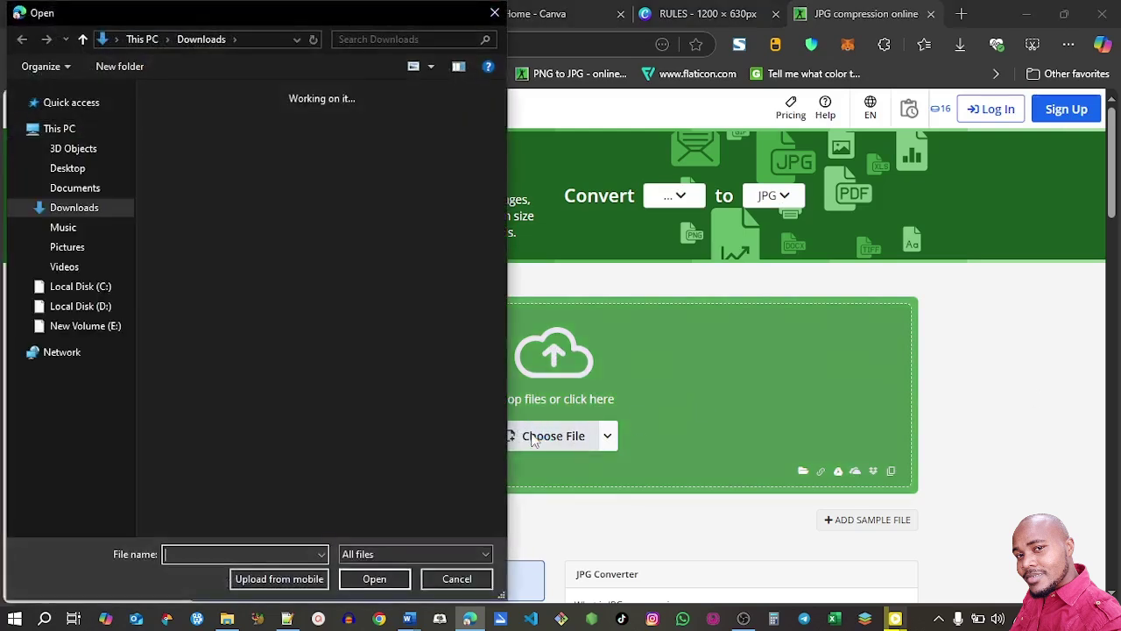
pyautogui.click(183, 173)
pyautogui.click(369, 578)
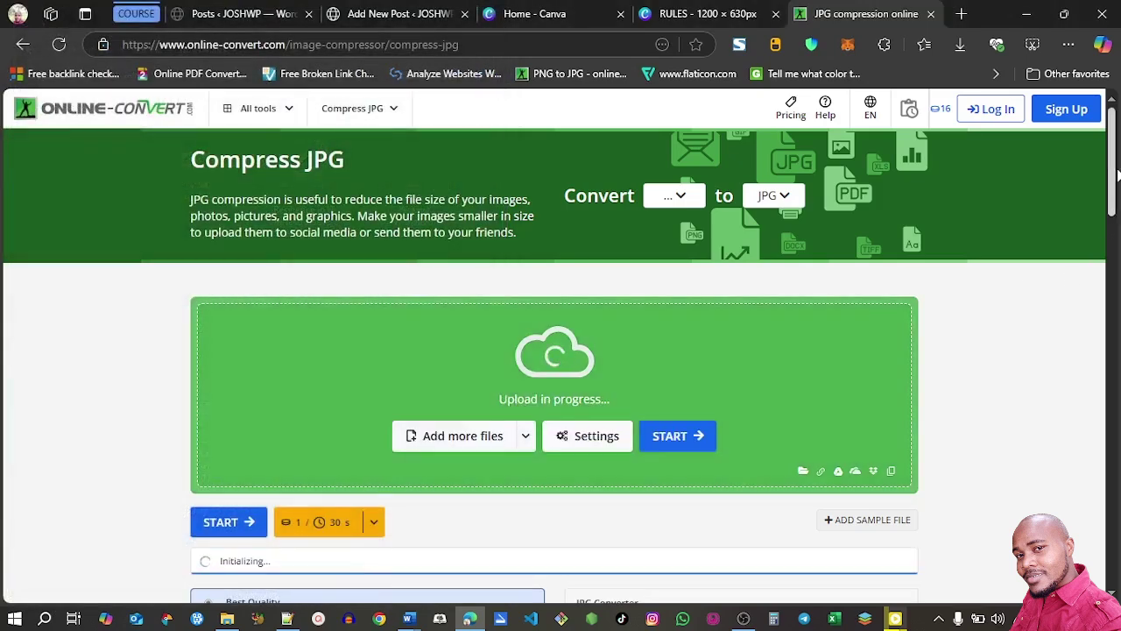
# Compress RULES.jpg with a custom quality of about 30% and download the compressed file.
pyautogui.scroll(-2, 1114, 206)
pyautogui.scroll(-3, 1114, 197)
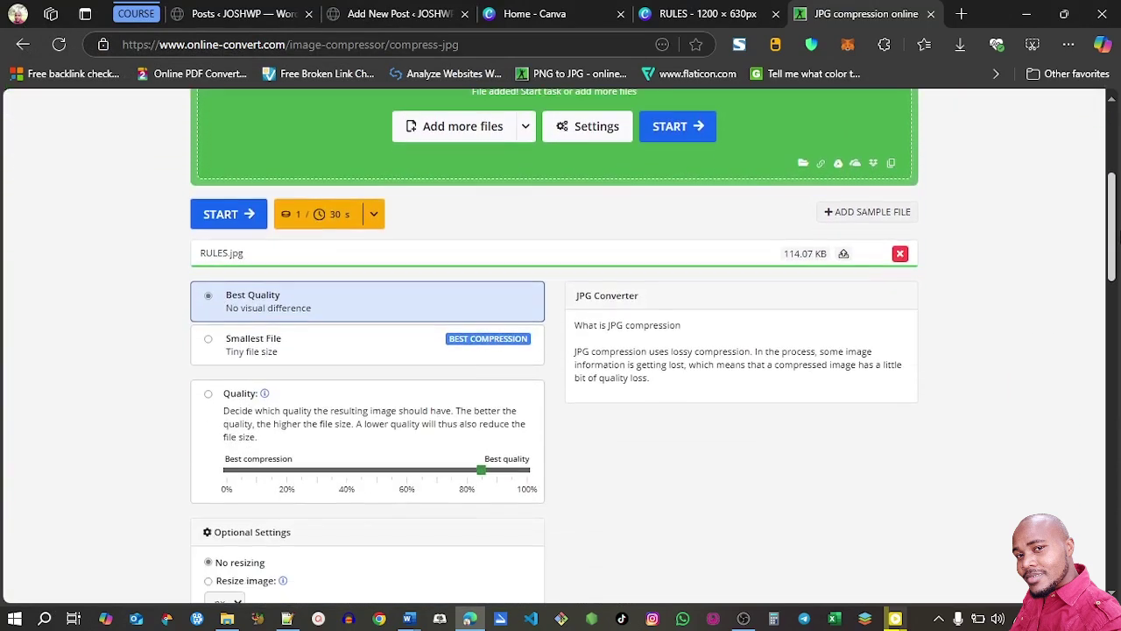
pyautogui.click(209, 298)
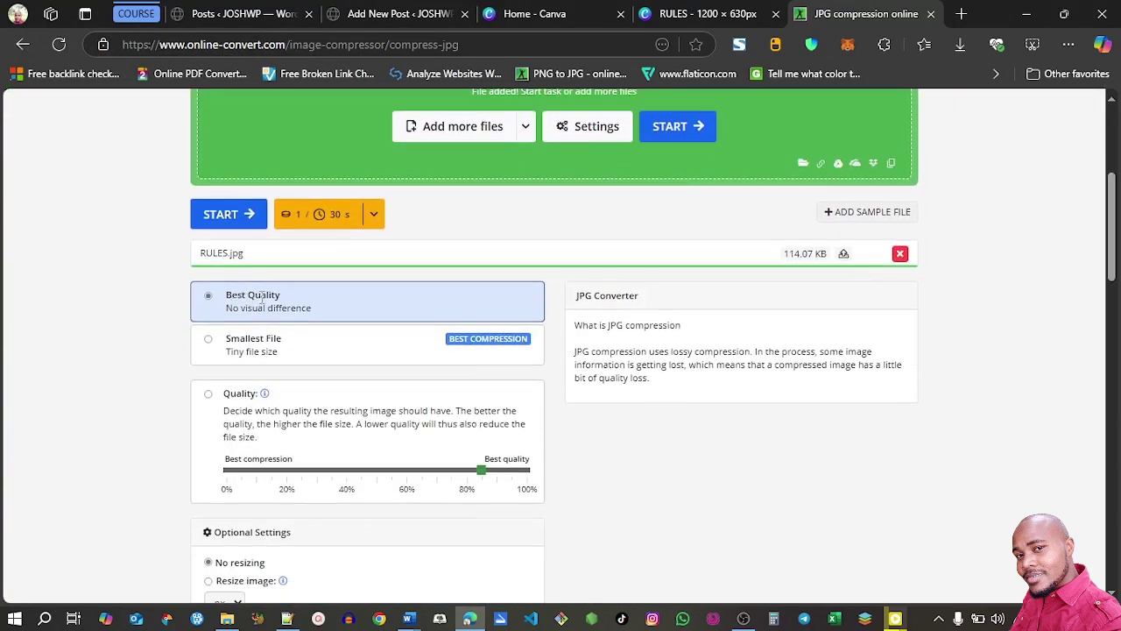
pyautogui.click(208, 395)
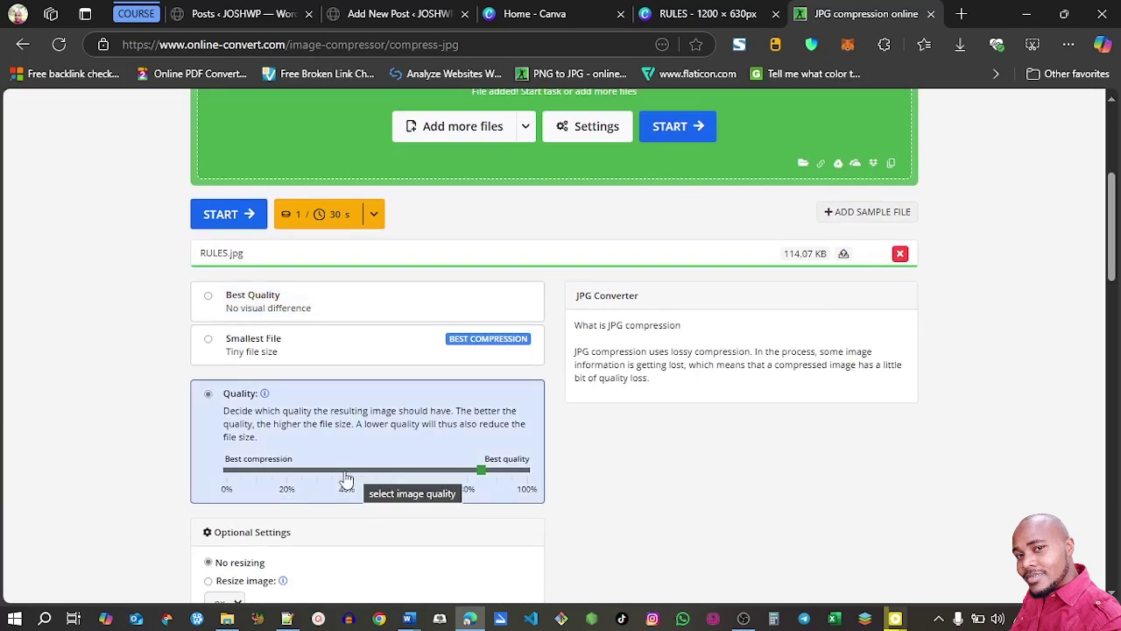
pyautogui.click(318, 471)
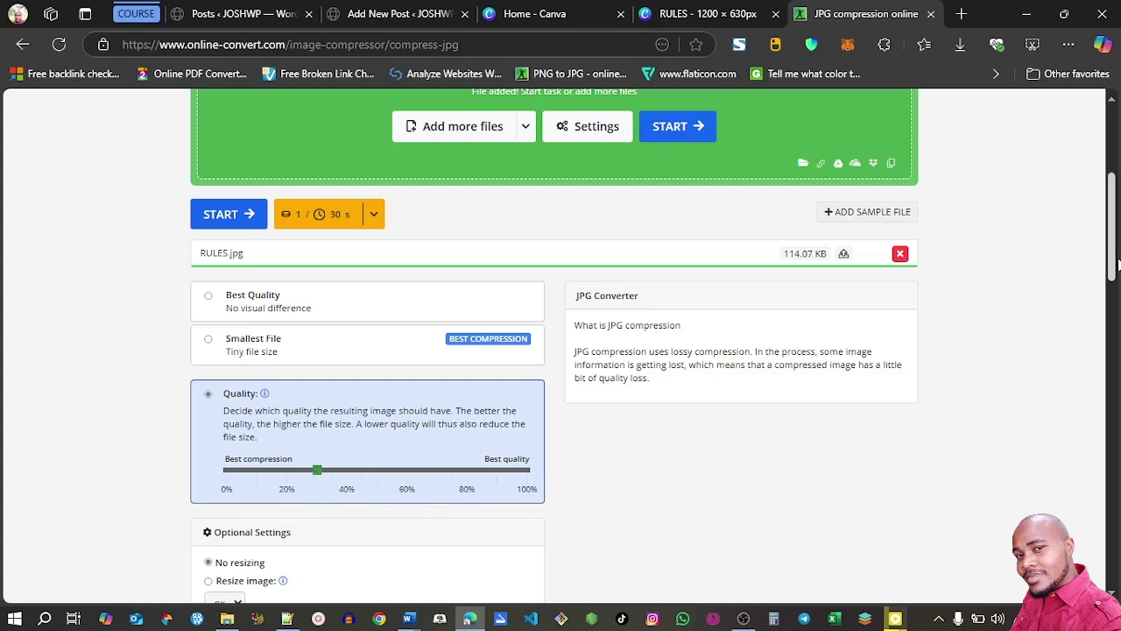
pyautogui.click(221, 215)
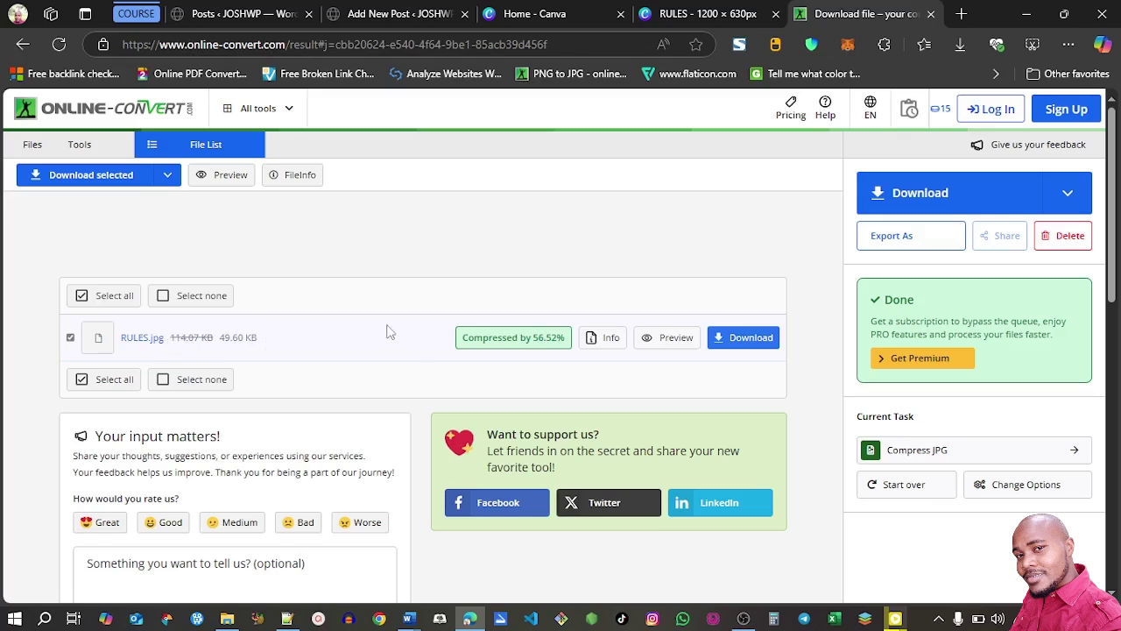
pyautogui.click(741, 338)
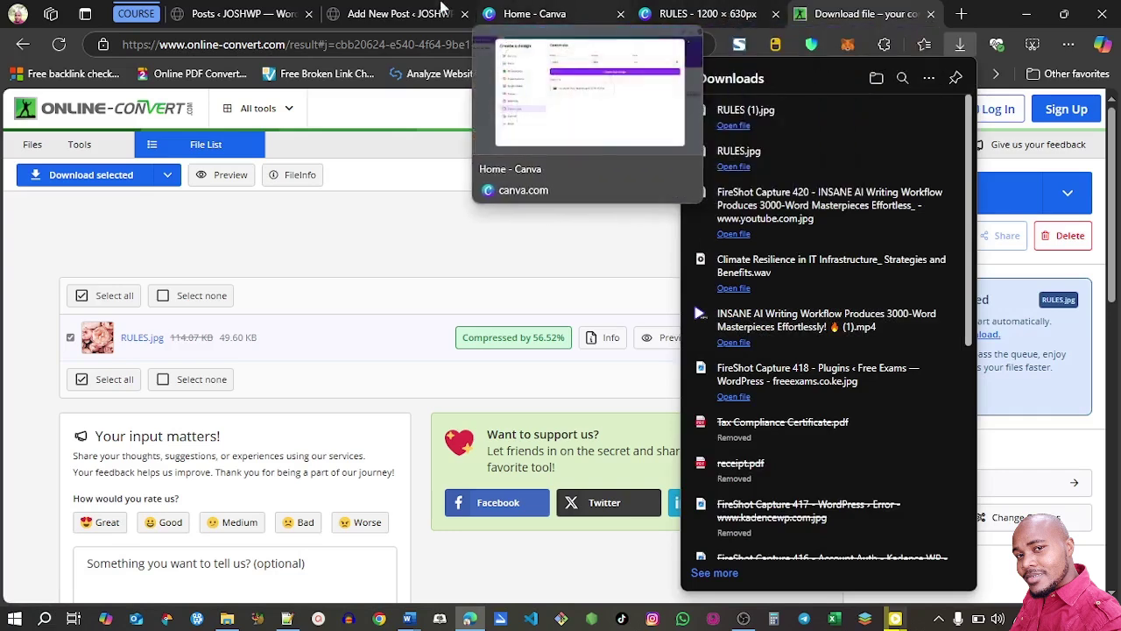
# Switch to the WordPress post and copy its title, "How Movies Affect Your Dream Life".
pyautogui.click(389, 11)
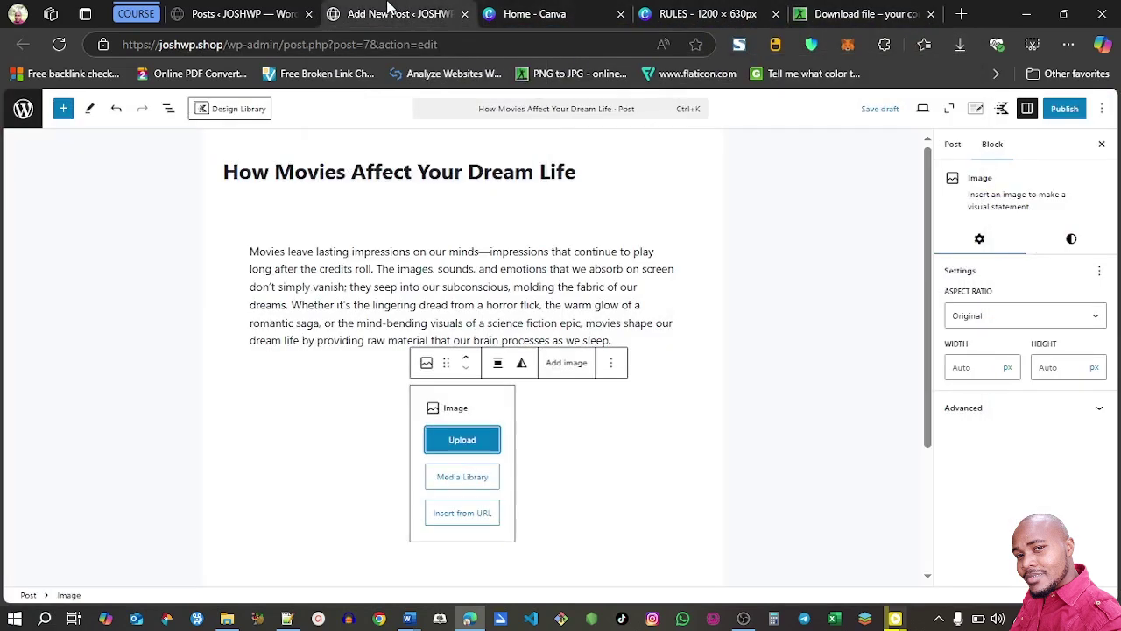
pyautogui.tripleClick(379, 179)
pyautogui.hotkey('ctrl', 'c')
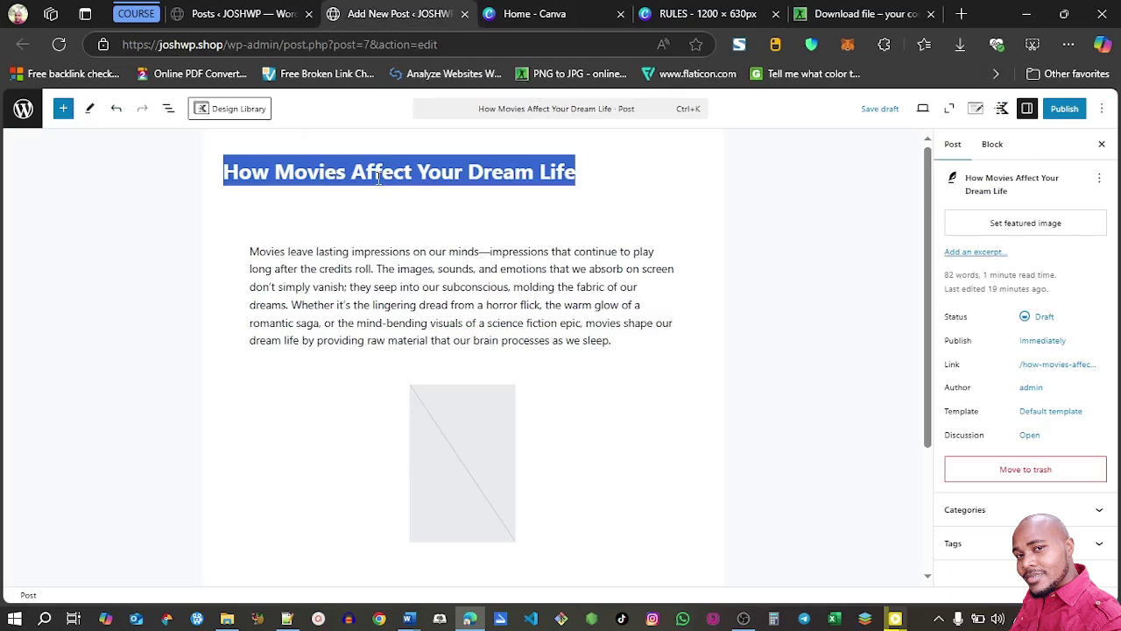
pyautogui.click(377, 294)
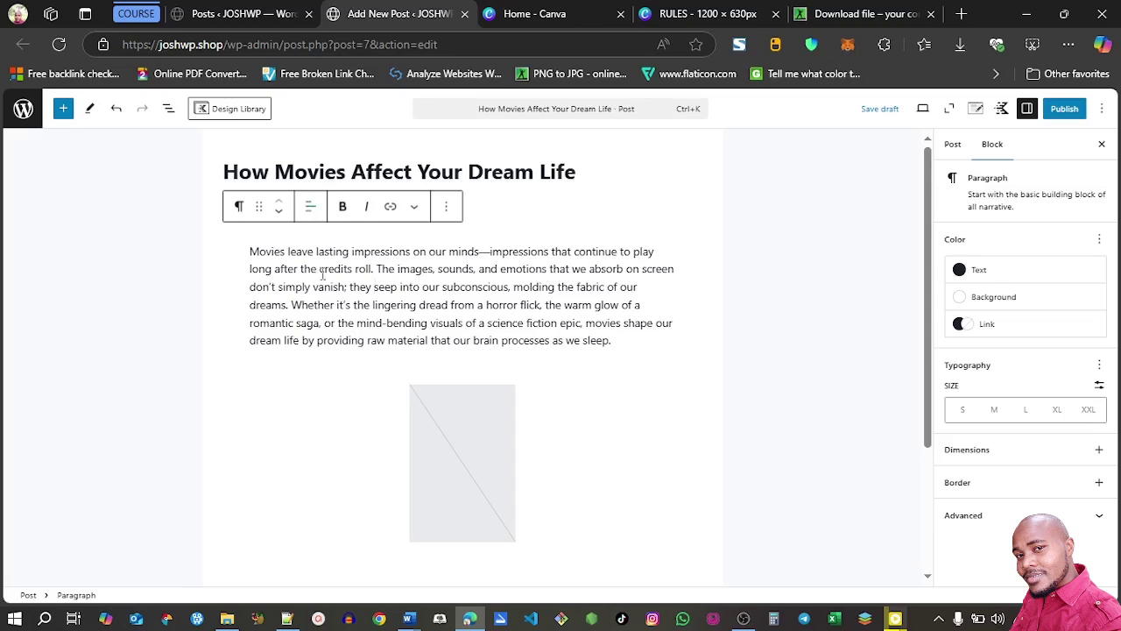
# Switch to the Downloads folder and rename the compressed RULES (1) image to "How Movies Affect Your Dream Life".
pyautogui.moveTo(226, 618)
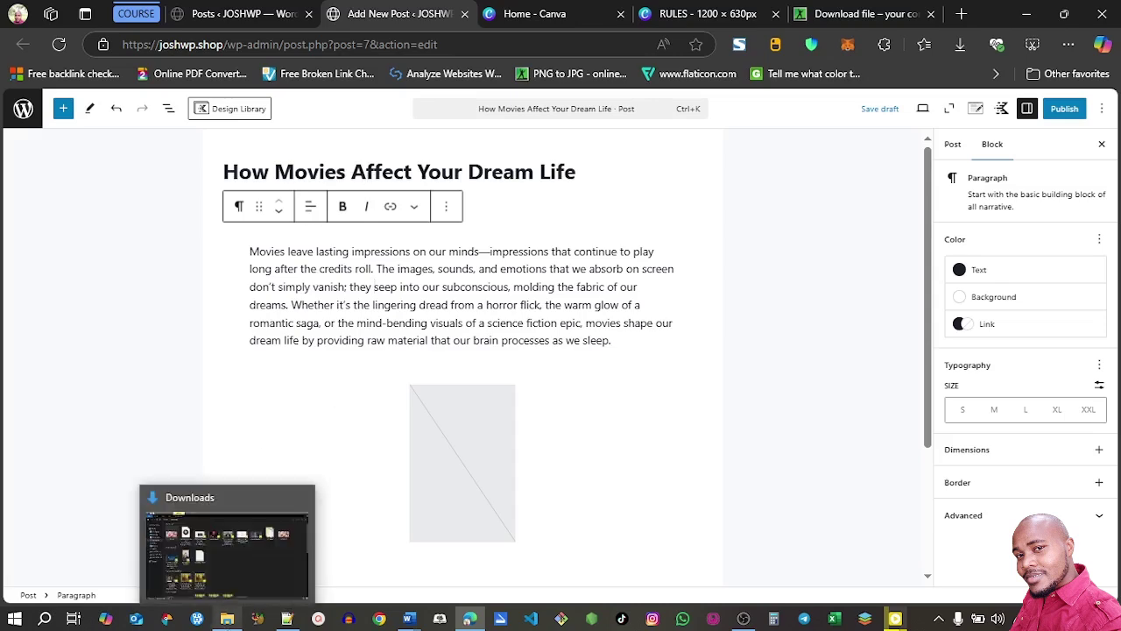
pyautogui.click(227, 548)
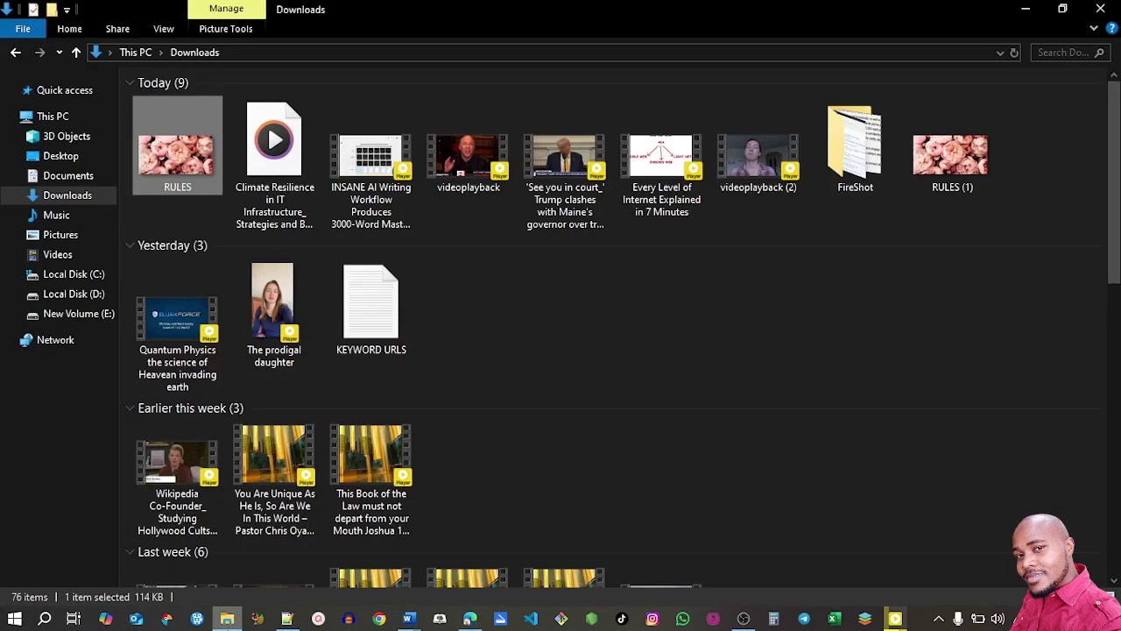
pyautogui.doubleClick(175, 157)
pyautogui.click(92, 196)
pyautogui.click(157, 188)
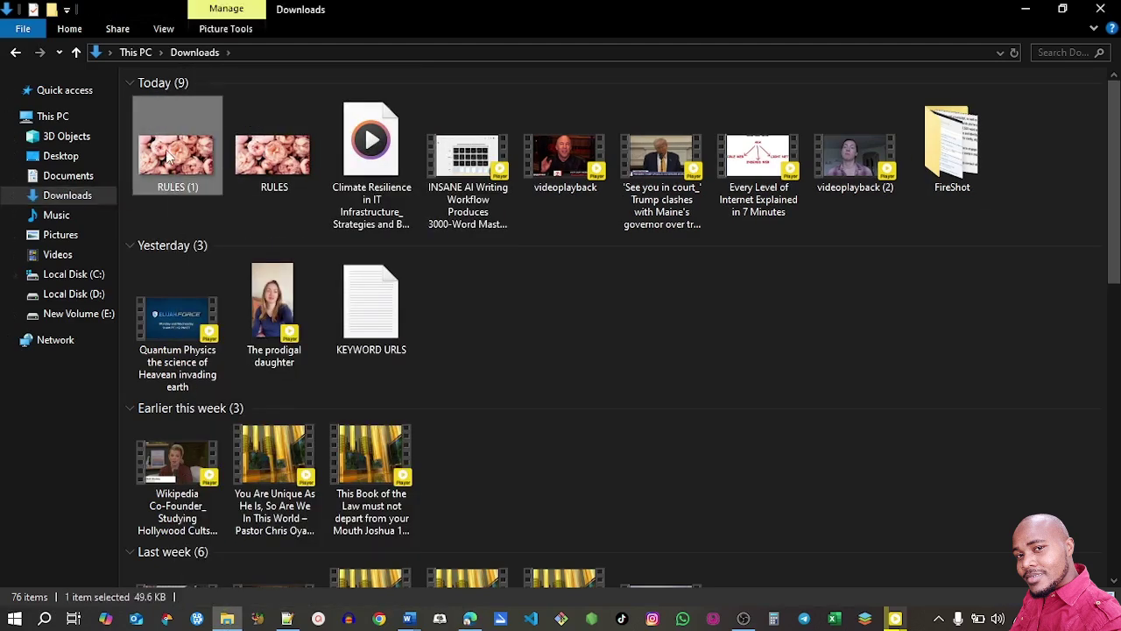
pyautogui.rightClick(168, 156)
pyautogui.click(213, 568)
pyautogui.hotkey('ctrl', 'v')
pyautogui.press('Return')
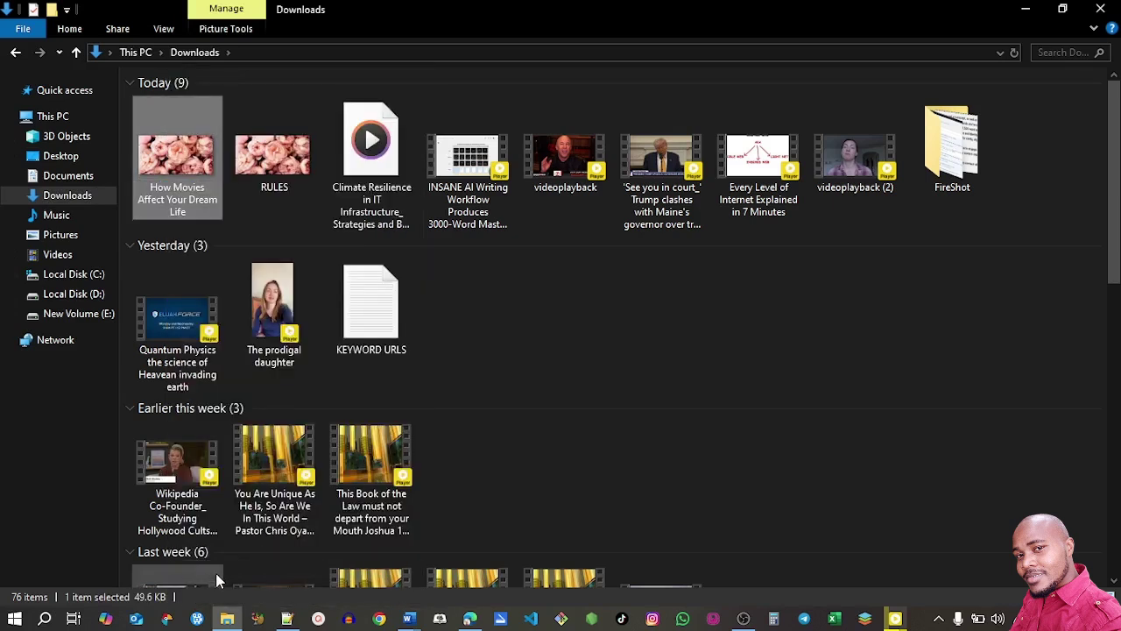
pyautogui.click(589, 340)
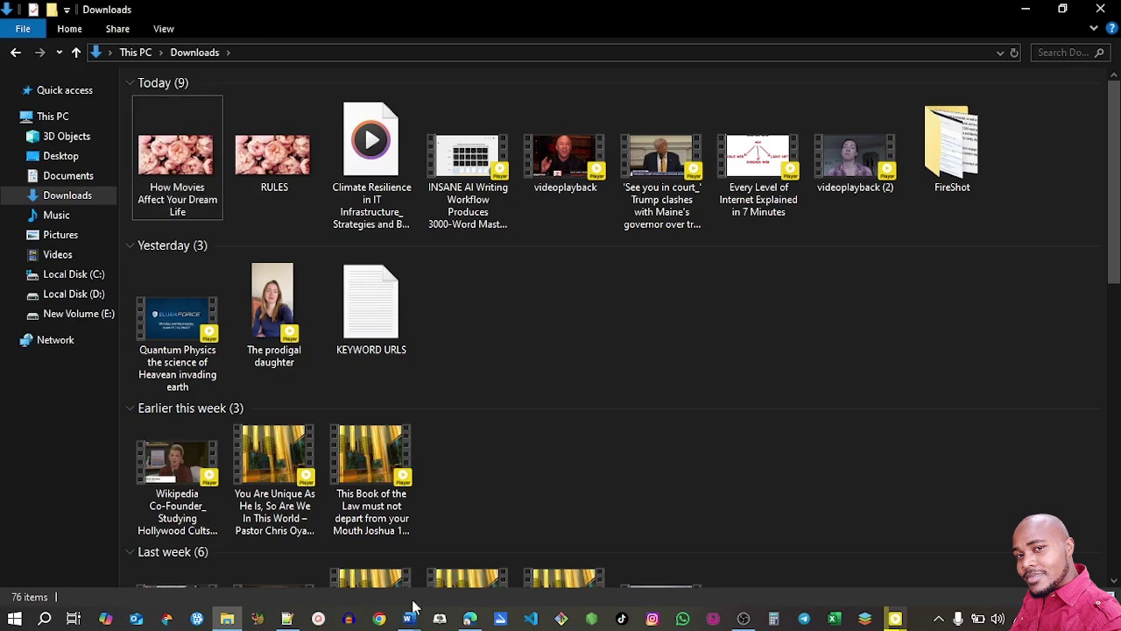
# Return to the post and upload the "How Movies Affect Your Dream Life" image from Downloads to the media library for the image block.
pyautogui.click(469, 619)
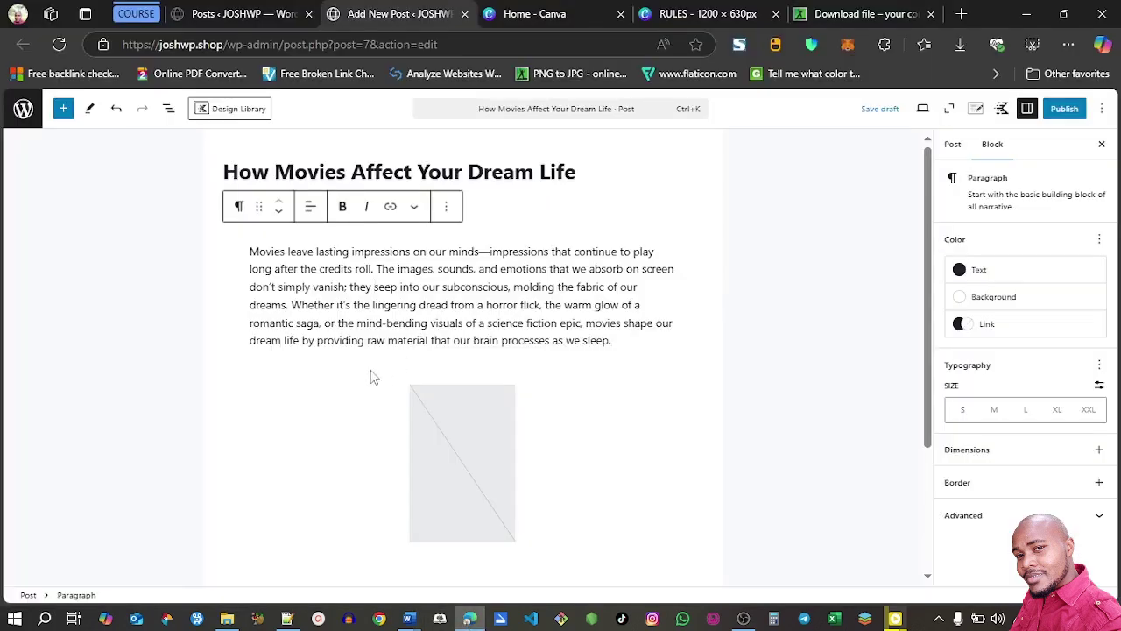
pyautogui.click(475, 426)
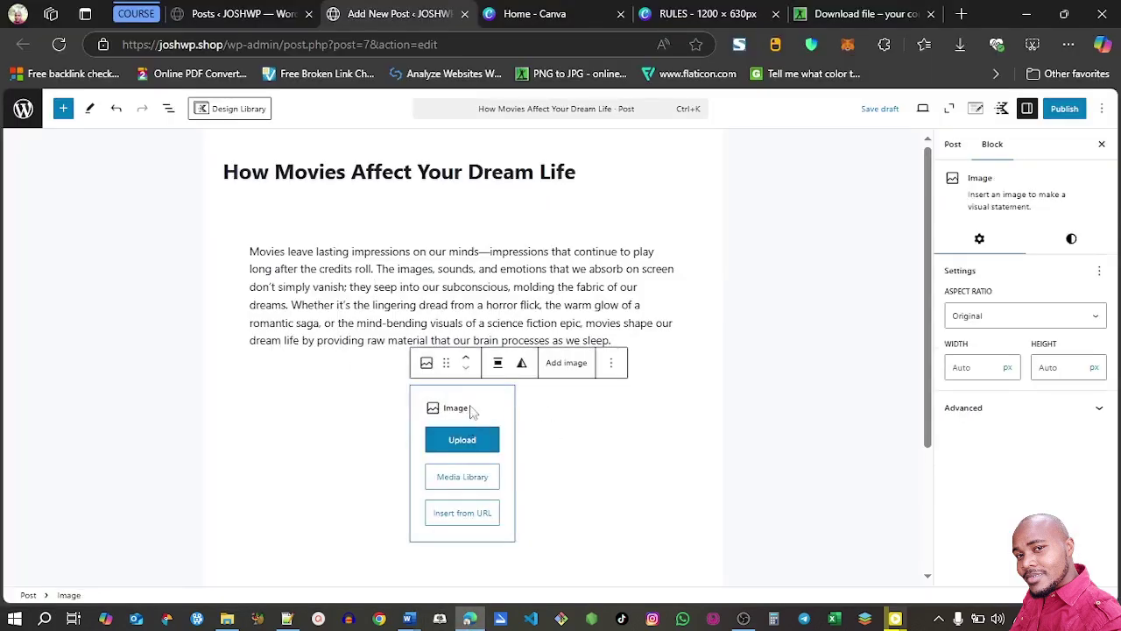
pyautogui.click(463, 479)
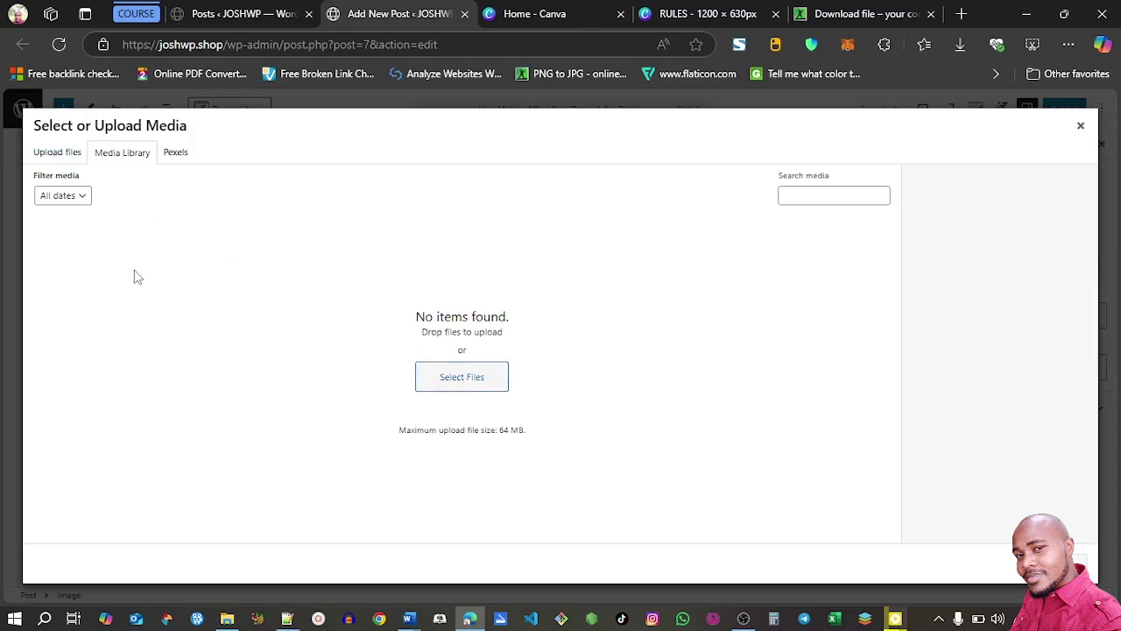
pyautogui.click(227, 618)
pyautogui.moveTo(179, 186); pyautogui.dragTo(413, 331)
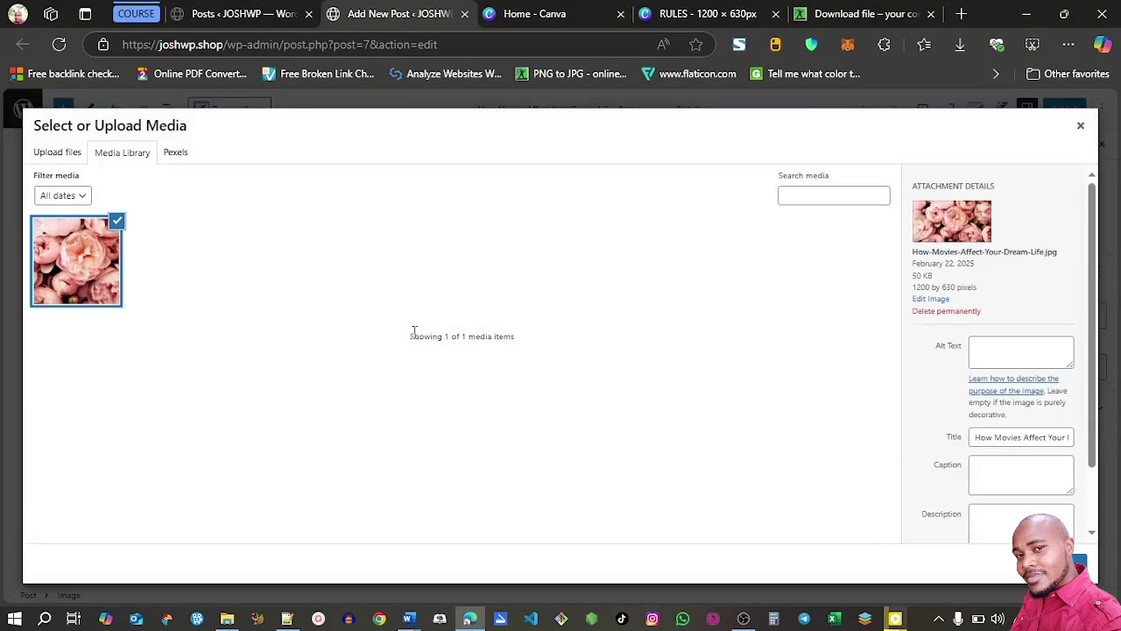
# Set the image's alt text to "How Movies Affect Your Dream Life" and insert it into the post.
pyautogui.click(988, 347)
pyautogui.hotkey('ctrl', 'v')
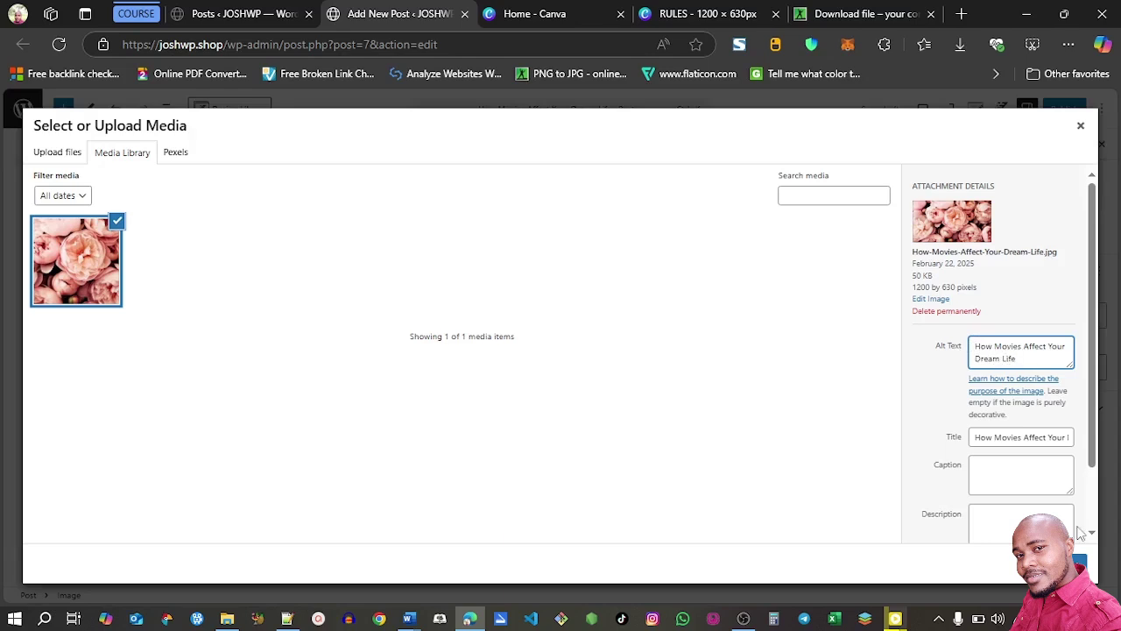
pyautogui.click(1080, 560)
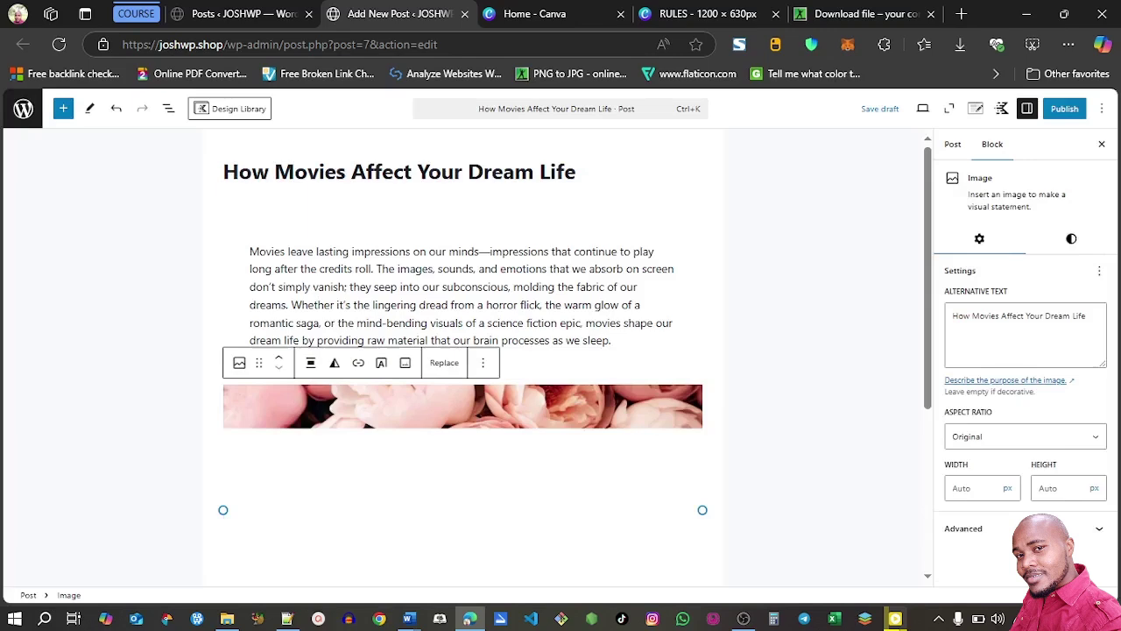
# Start an empty paragraph below the inserted image and look through the quick list of block types.
pyautogui.moveTo(931, 348); pyautogui.dragTo(946, 463)
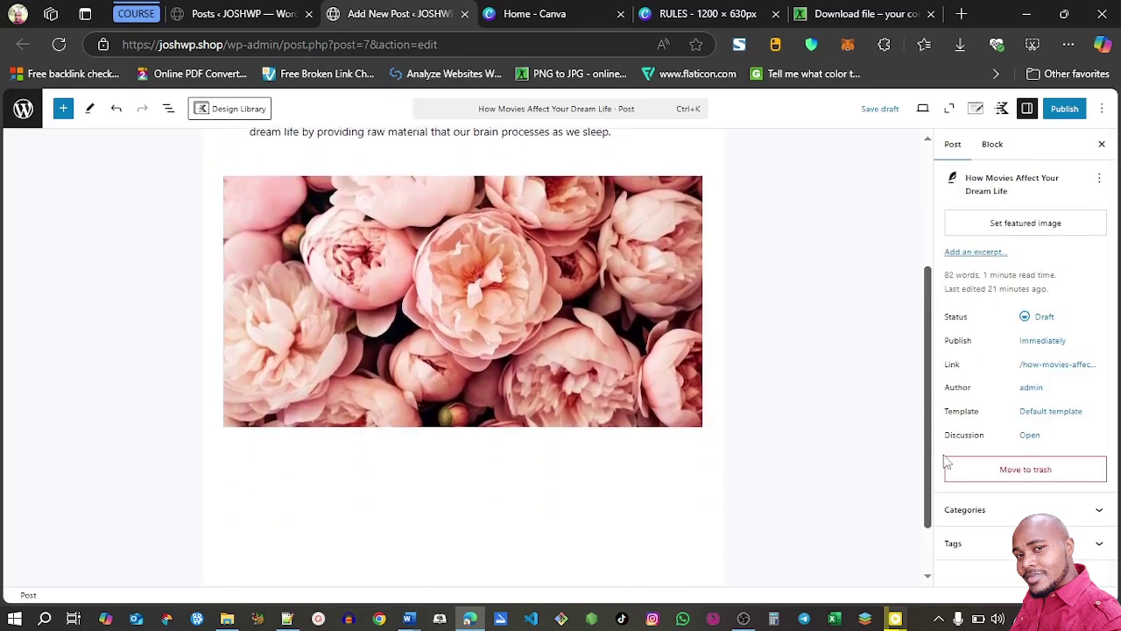
pyautogui.scroll(-1, 283, 394)
pyautogui.click(283, 395)
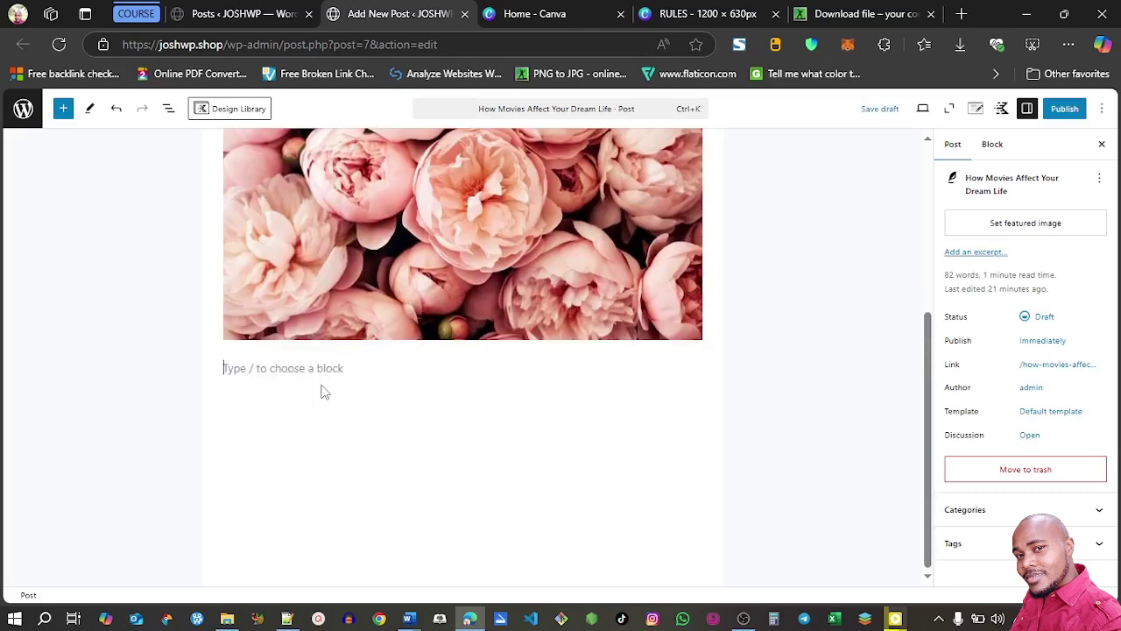
pyautogui.click(227, 368)
pyautogui.write('/')
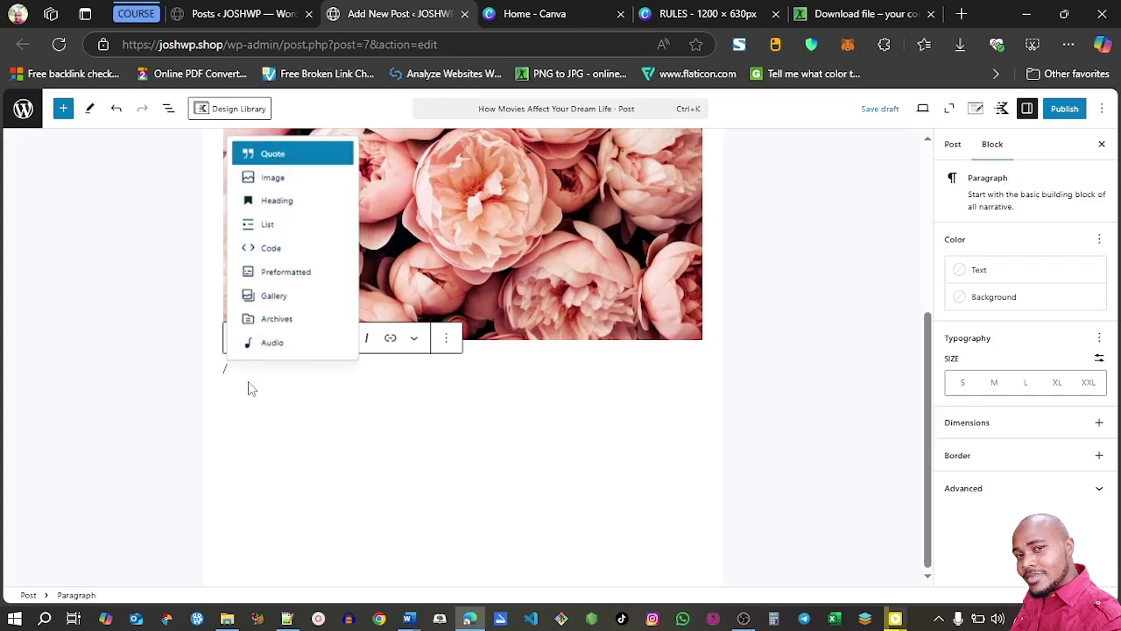
pyautogui.press('BackSpace')
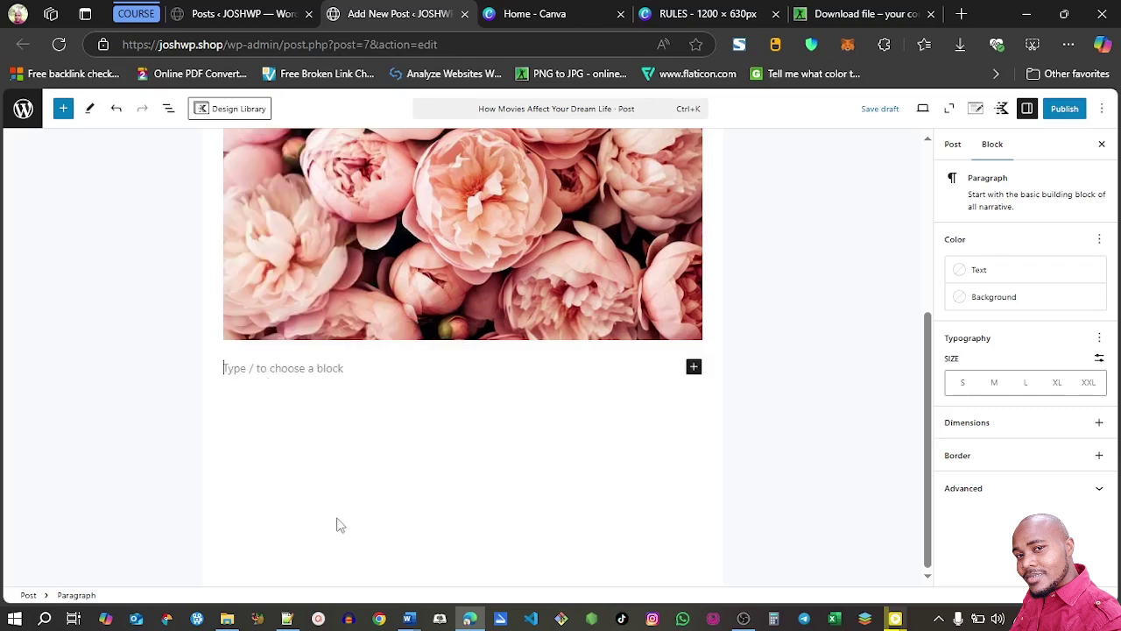
# Copy the paragraph under "Emotional Residue and Visual Cues" from the Word document and paste it below the image in the post.
pyautogui.moveTo(408, 617)
pyautogui.click(447, 573)
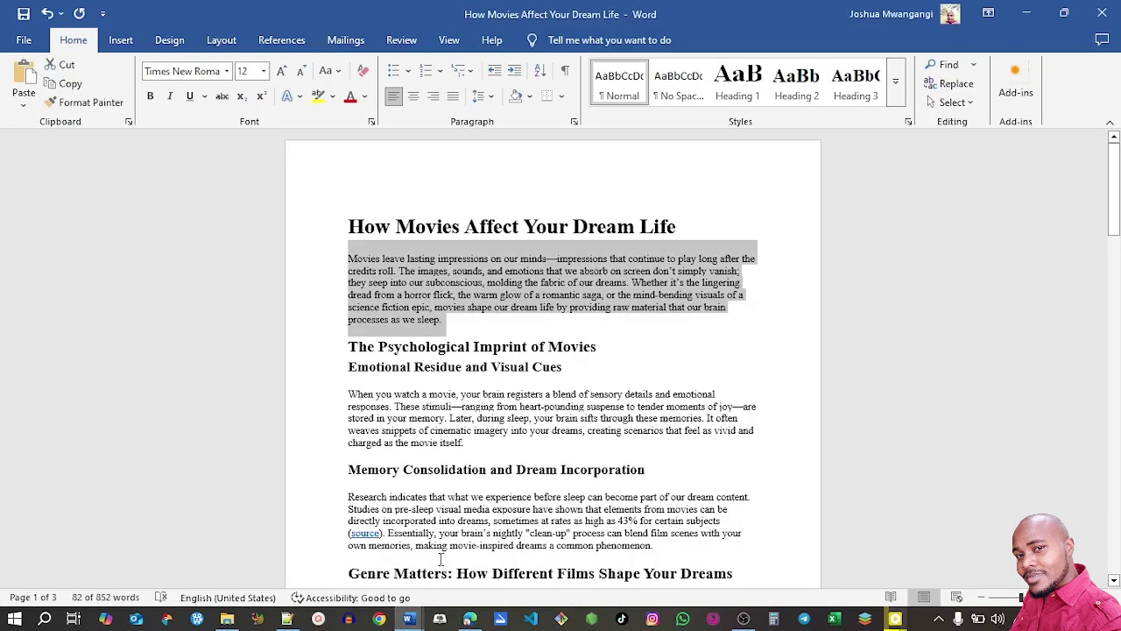
pyautogui.moveTo(349, 395); pyautogui.dragTo(471, 445)
pyautogui.hotkey('ctrl', 'c')
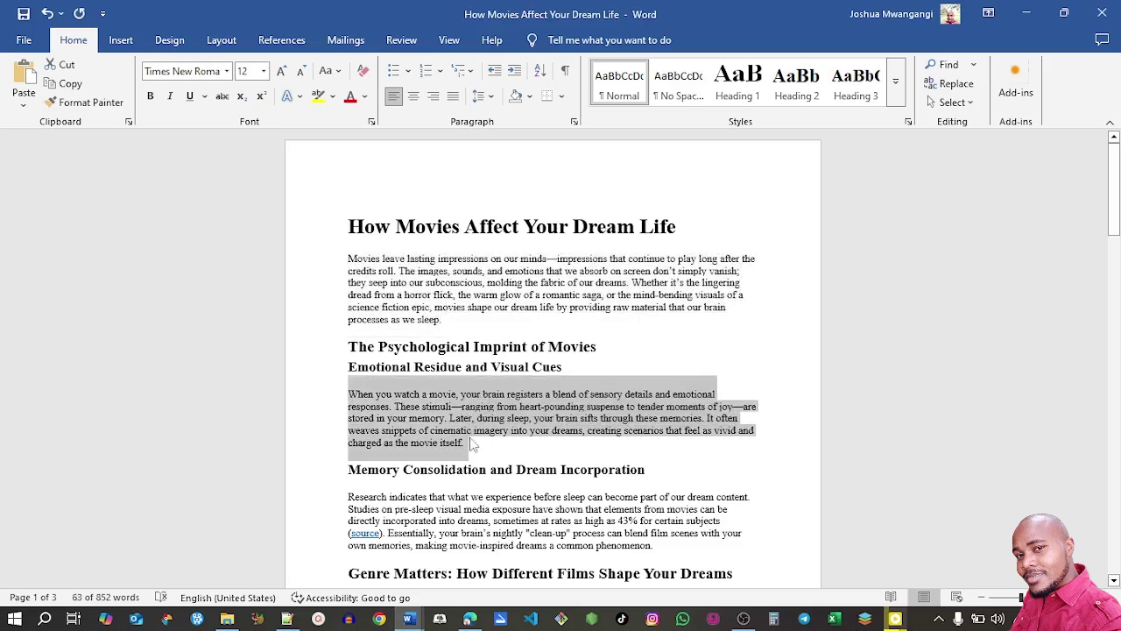
pyautogui.click(469, 618)
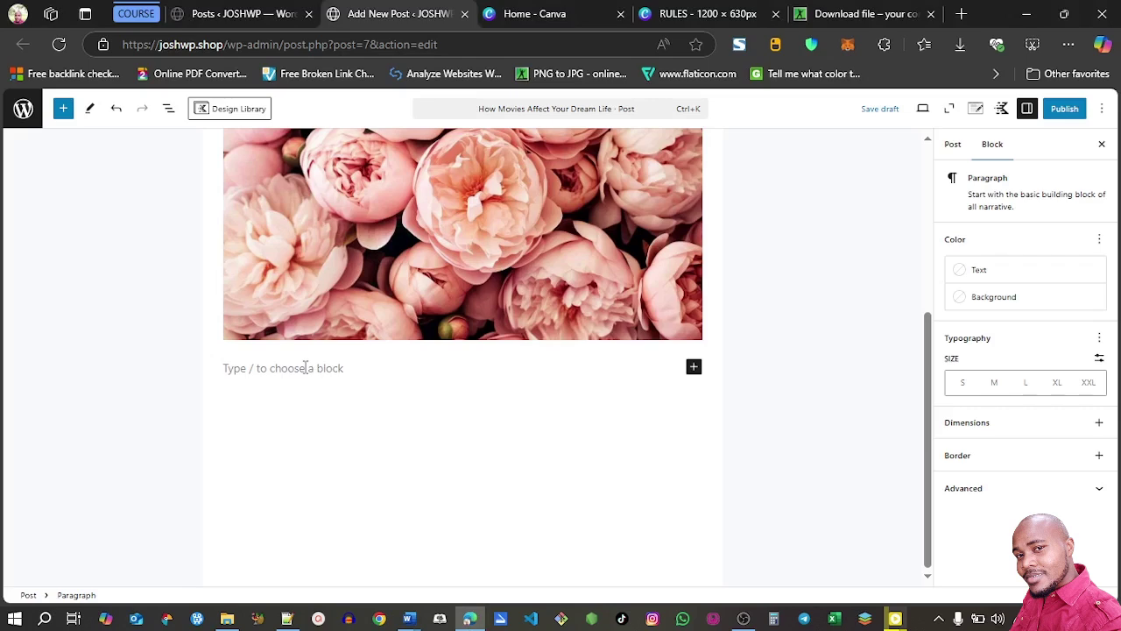
pyautogui.hotkey('ctrl', 'v')
# Add the text "Flower" below the pasted paragraph and transform it into a Heading 2 block.
pyautogui.press('Return')
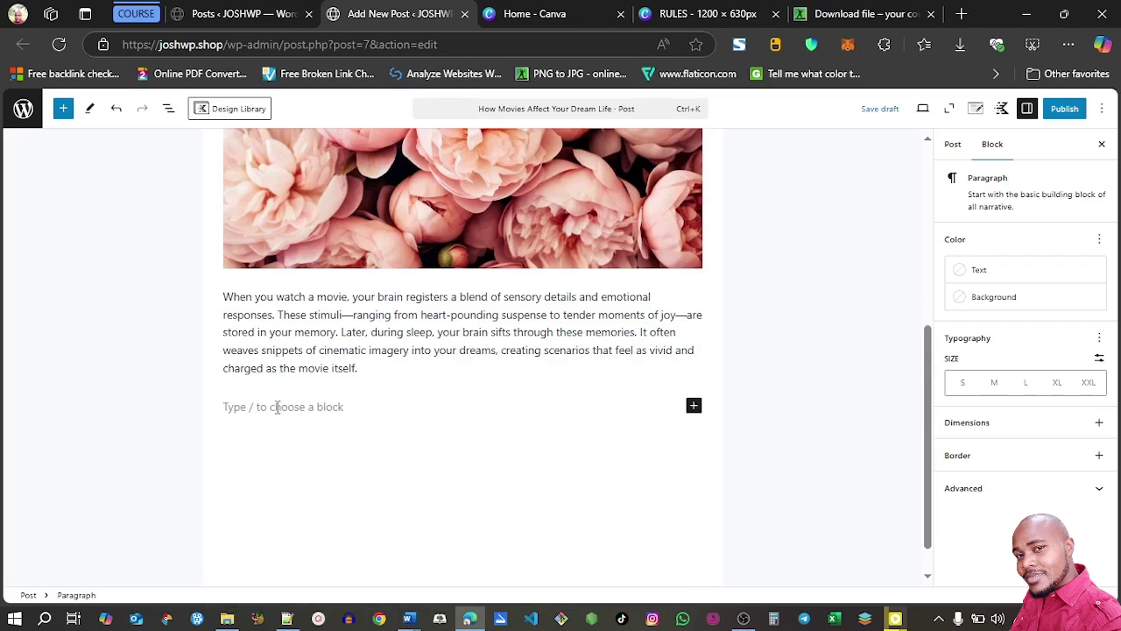
pyautogui.write('Flower')
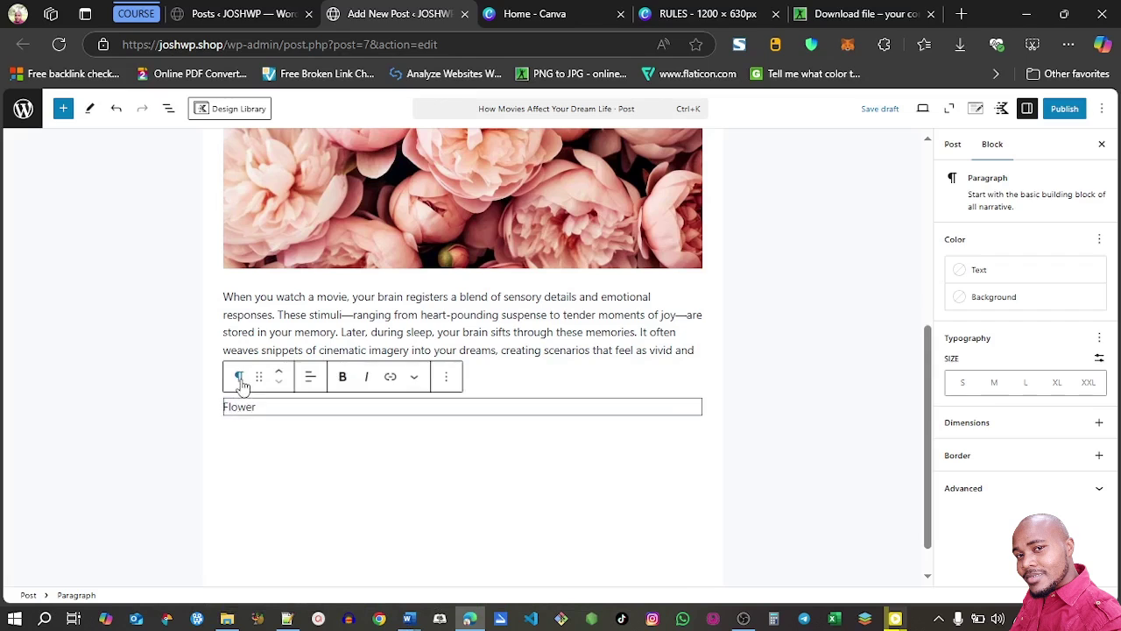
pyautogui.click(238, 377)
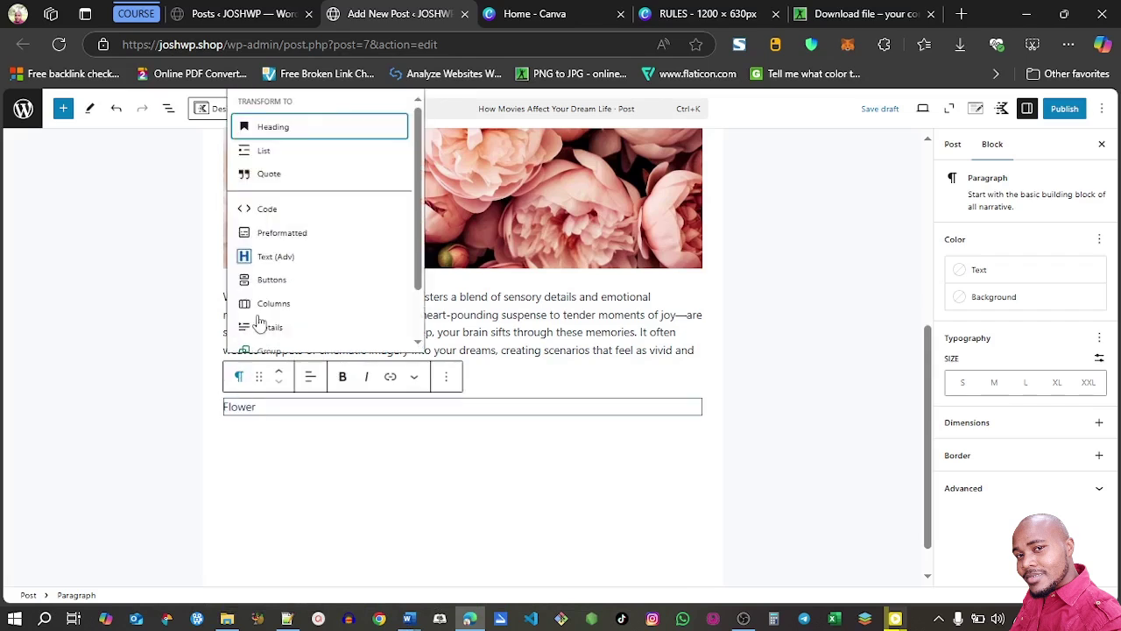
pyautogui.click(264, 127)
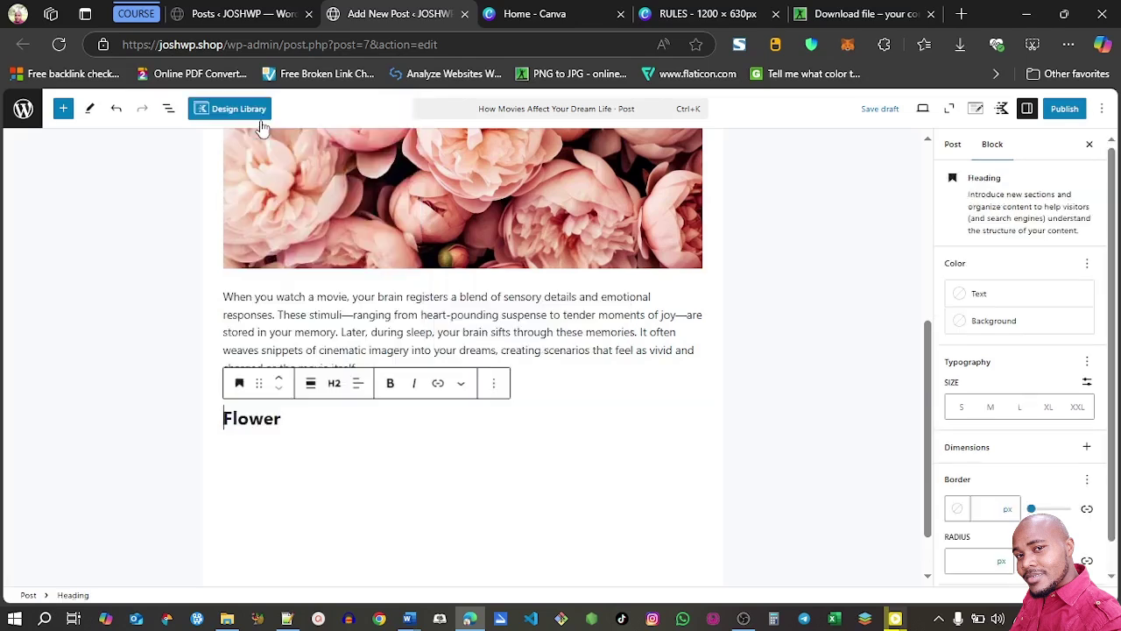
pyautogui.click(334, 383)
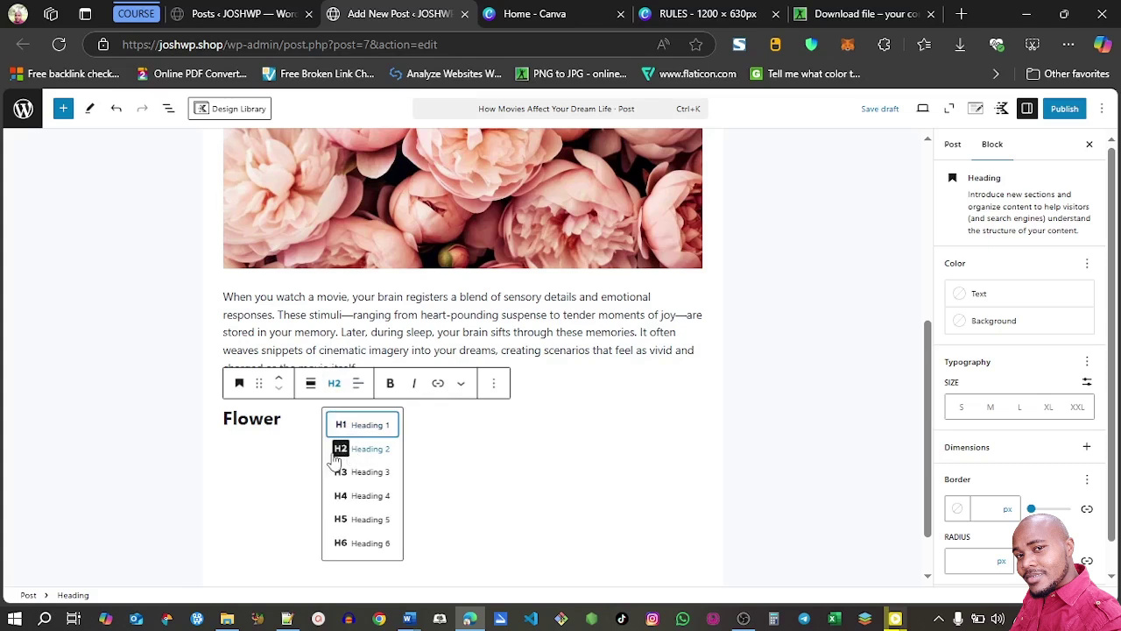
pyautogui.click(266, 424)
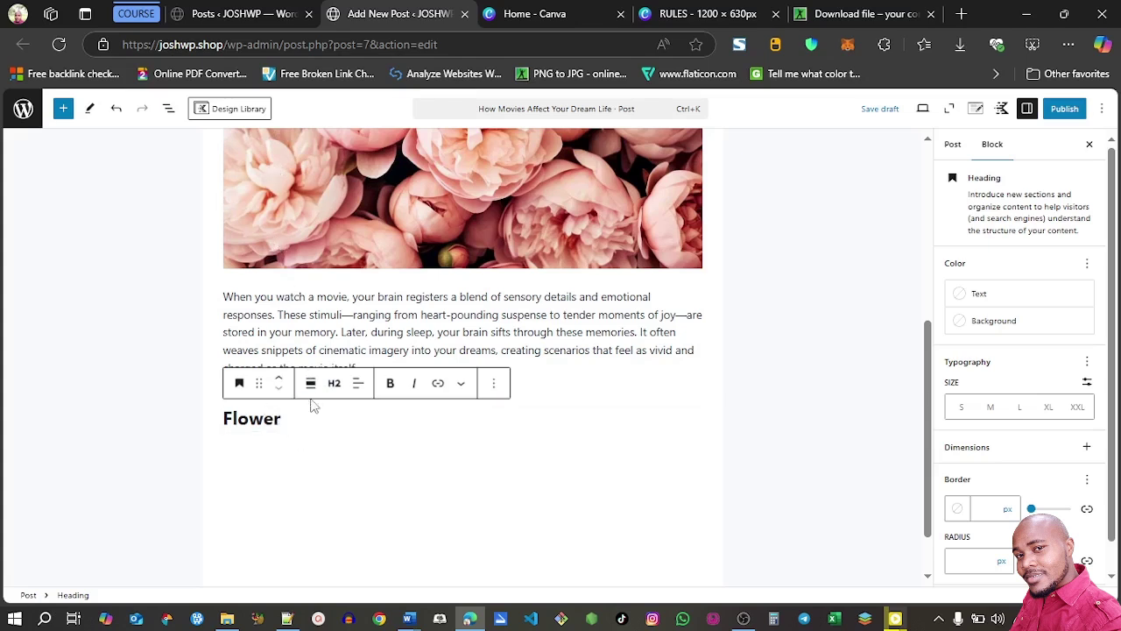
# Paste the copied "When you watch a movie" paragraph again in a new block under the Flower heading.
pyautogui.click(263, 418)
pyautogui.click(282, 419)
pyautogui.press('Return')
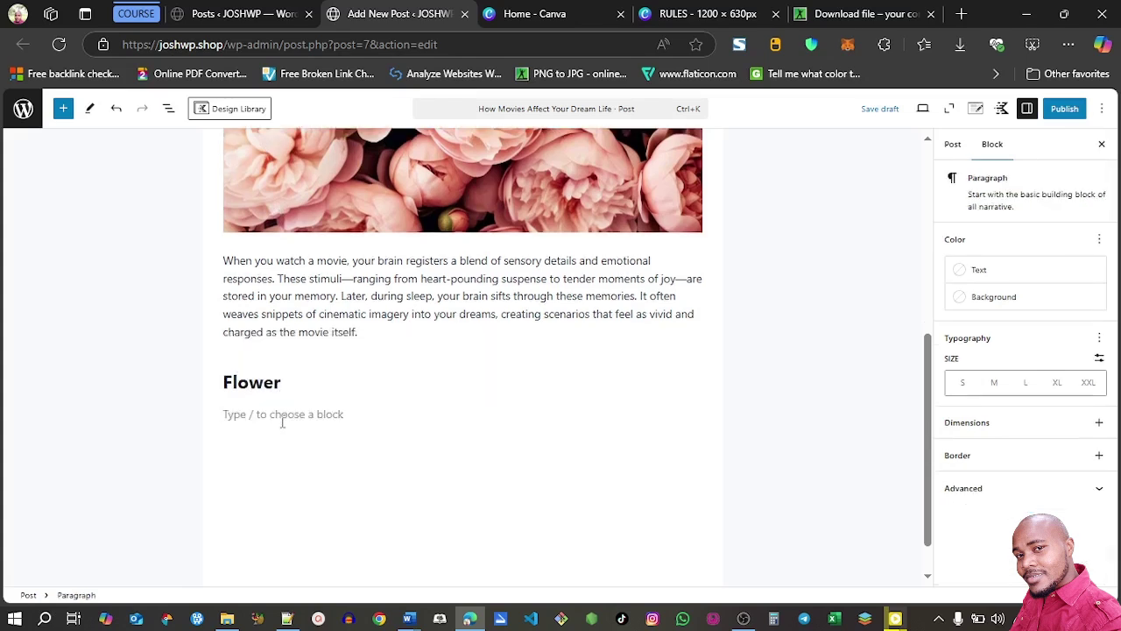
pyautogui.hotkey('ctrl', 'v')
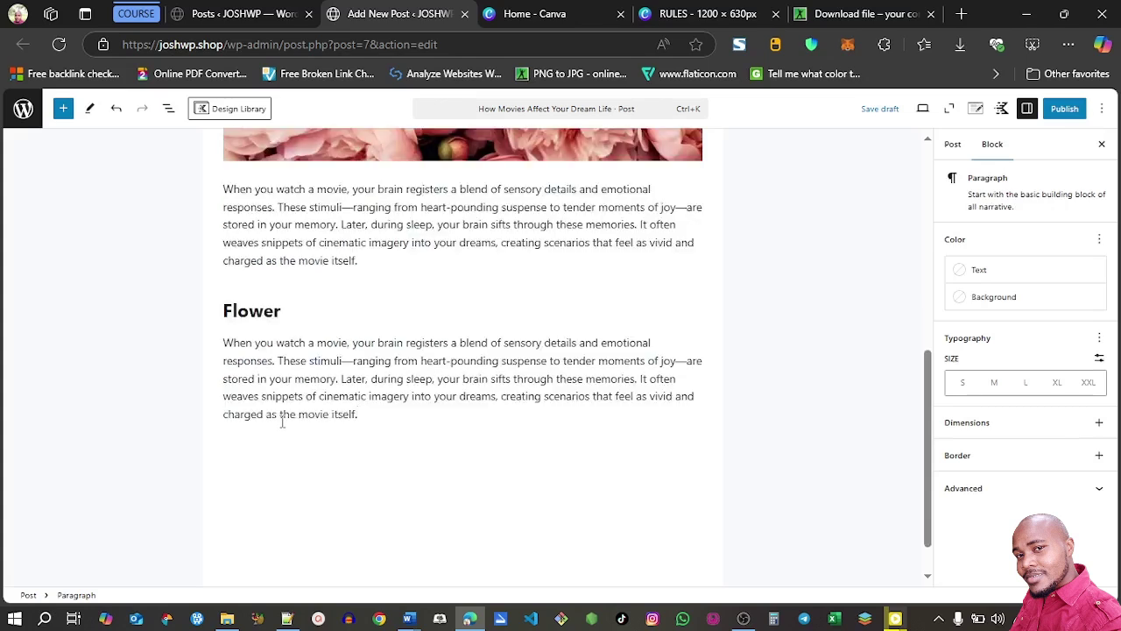
# Add the text "Blue flowers" below the second paragraph and transform it into a Heading 3 block.
pyautogui.press('Return')
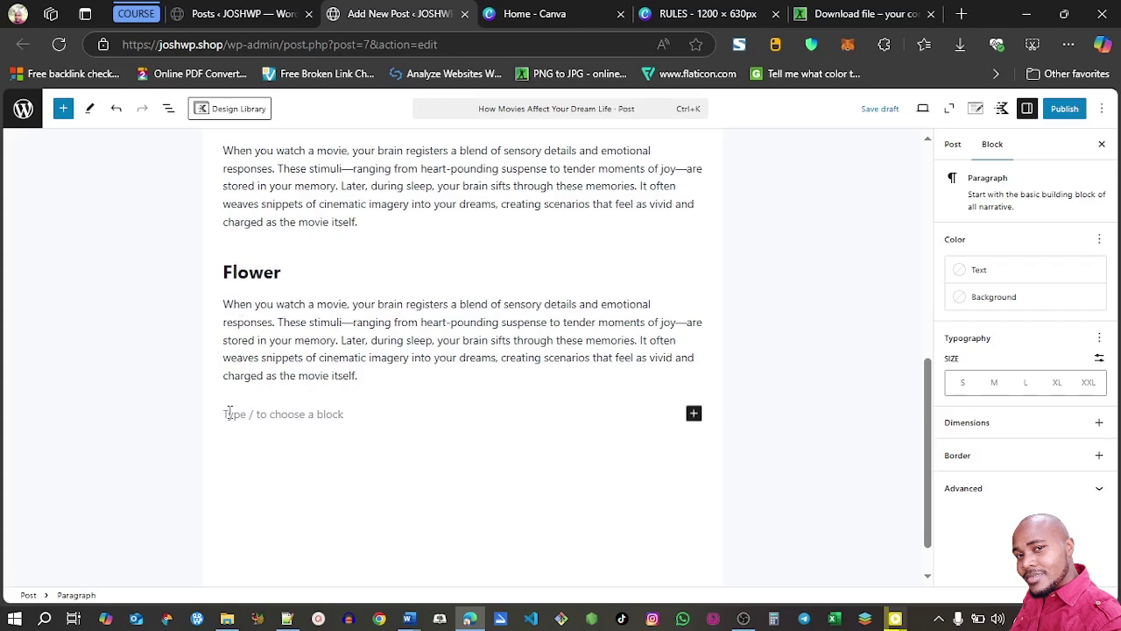
pyautogui.write('Blue flowers')
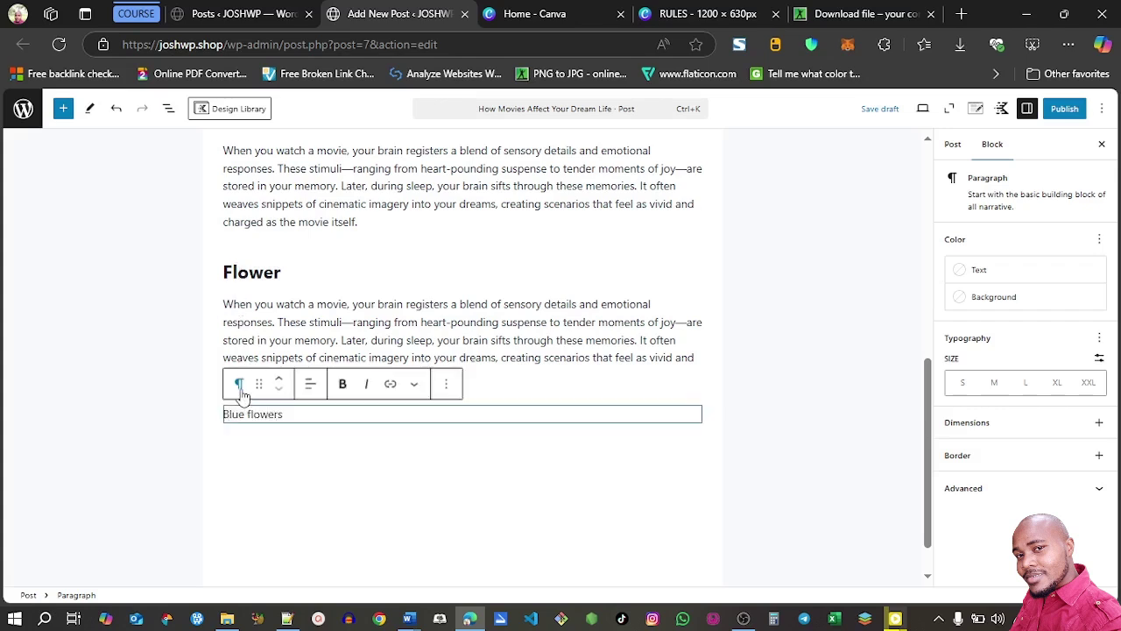
pyautogui.click(239, 383)
pyautogui.click(342, 126)
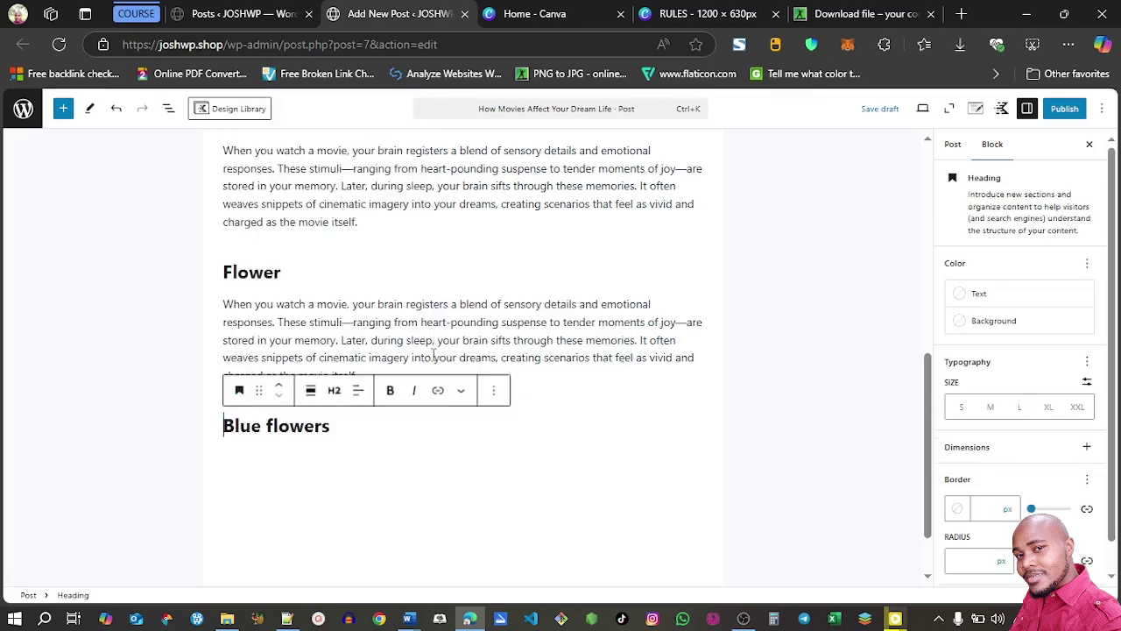
pyautogui.click(337, 394)
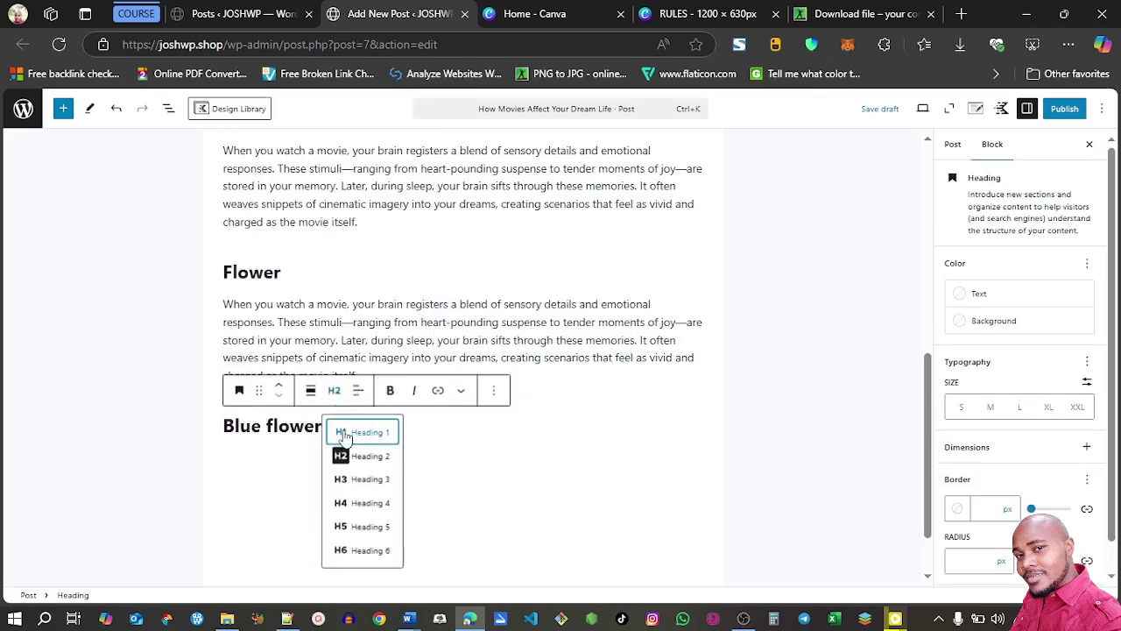
pyautogui.click(361, 483)
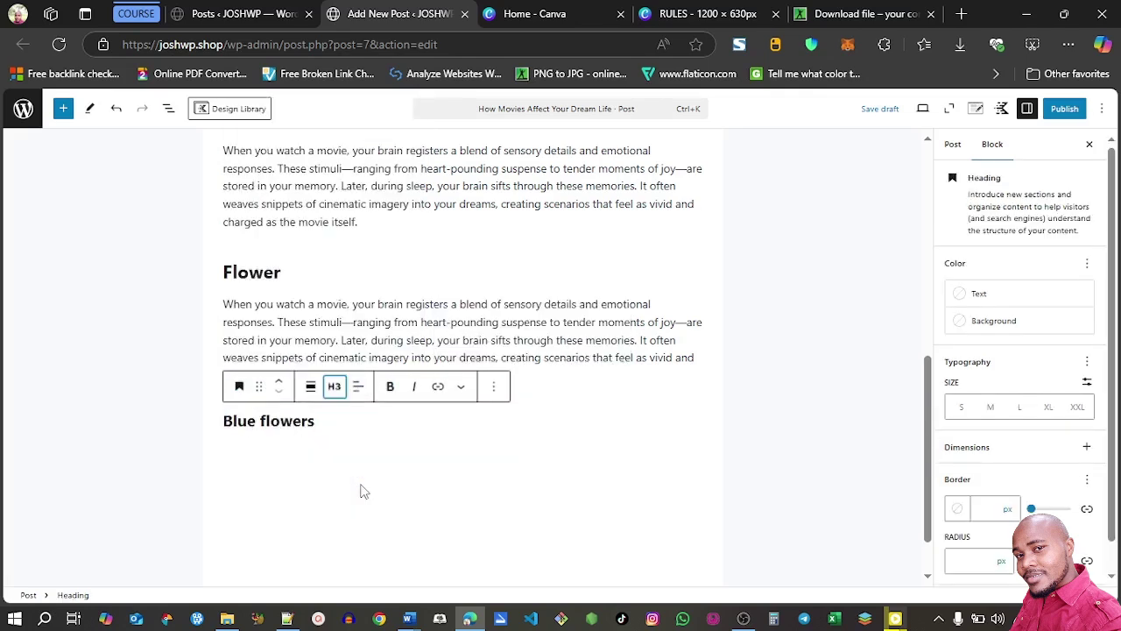
pyautogui.click(353, 321)
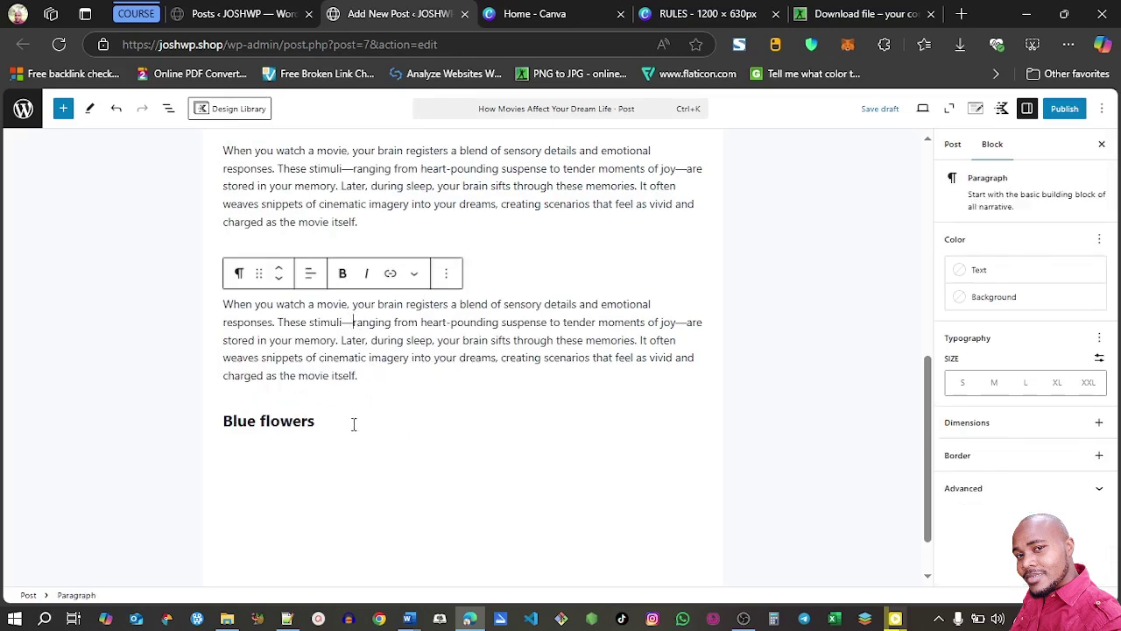
# Insert a Video block between the paragraph below the image and the Flower heading, and choose to insert the video from a URL.
pyautogui.moveTo(926, 432); pyautogui.dragTo(926, 393)
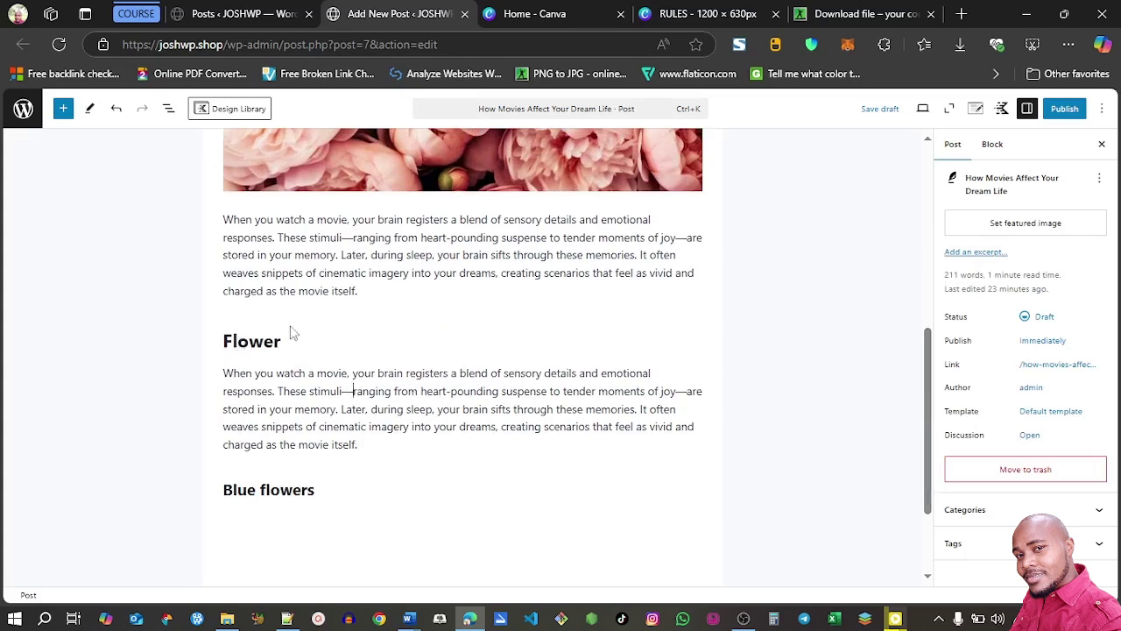
pyautogui.moveTo(462, 322)
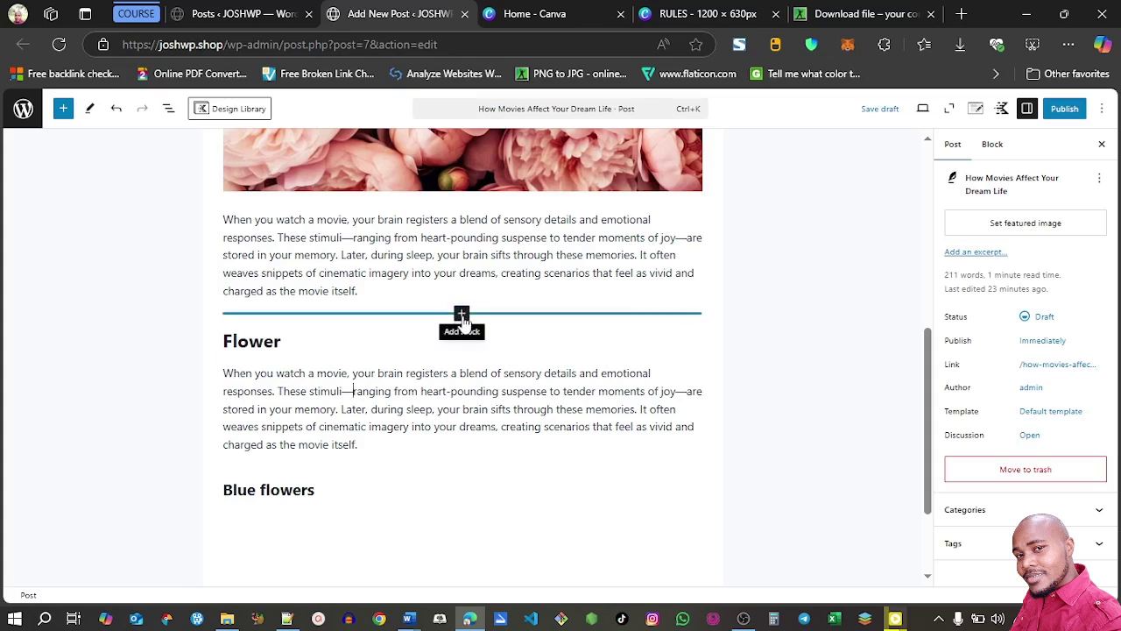
pyautogui.click(370, 287)
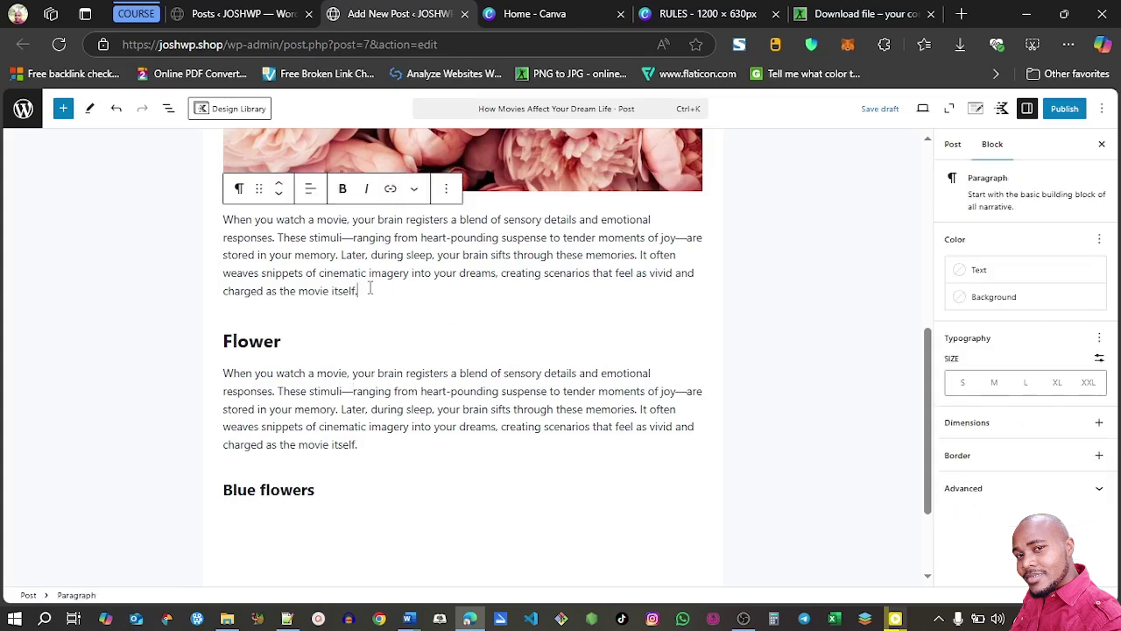
pyautogui.press('Return')
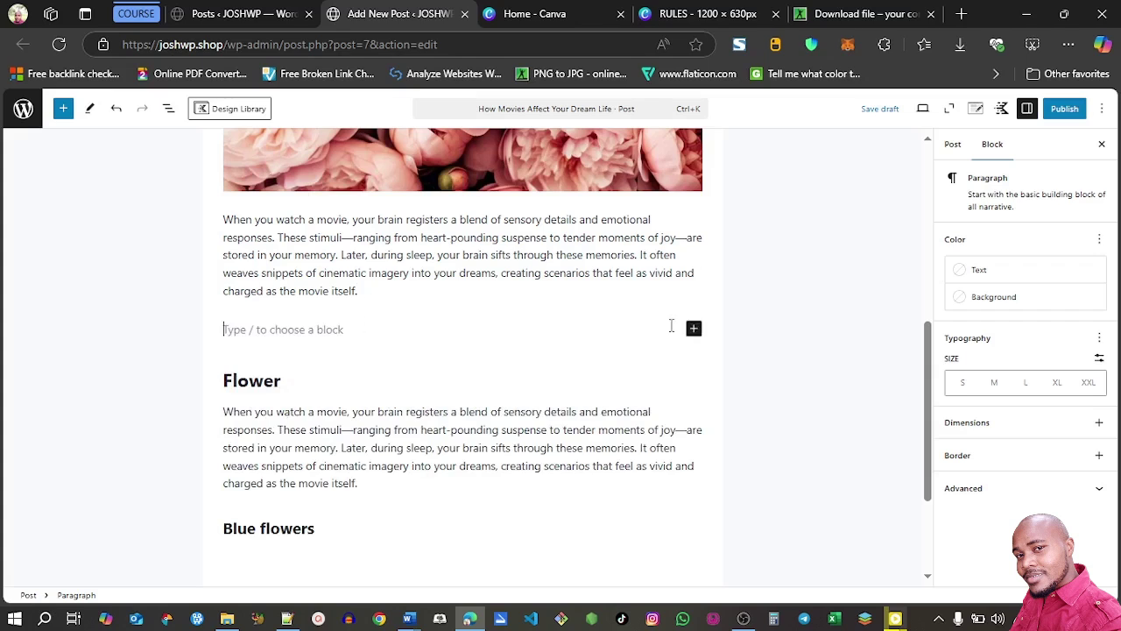
pyautogui.click(693, 329)
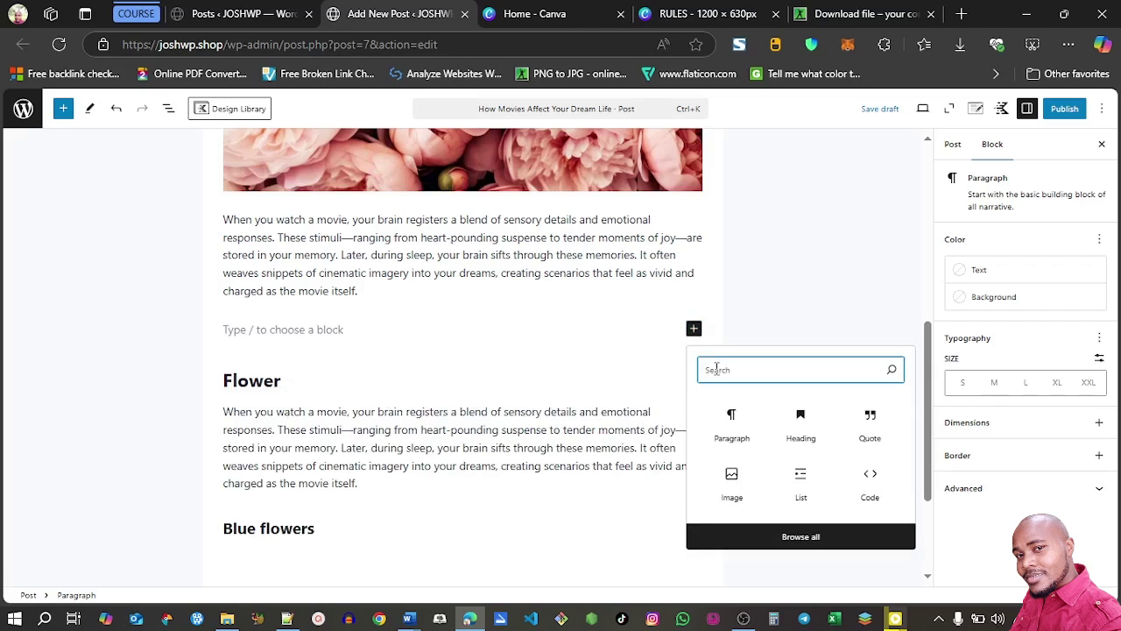
pyautogui.write('v')
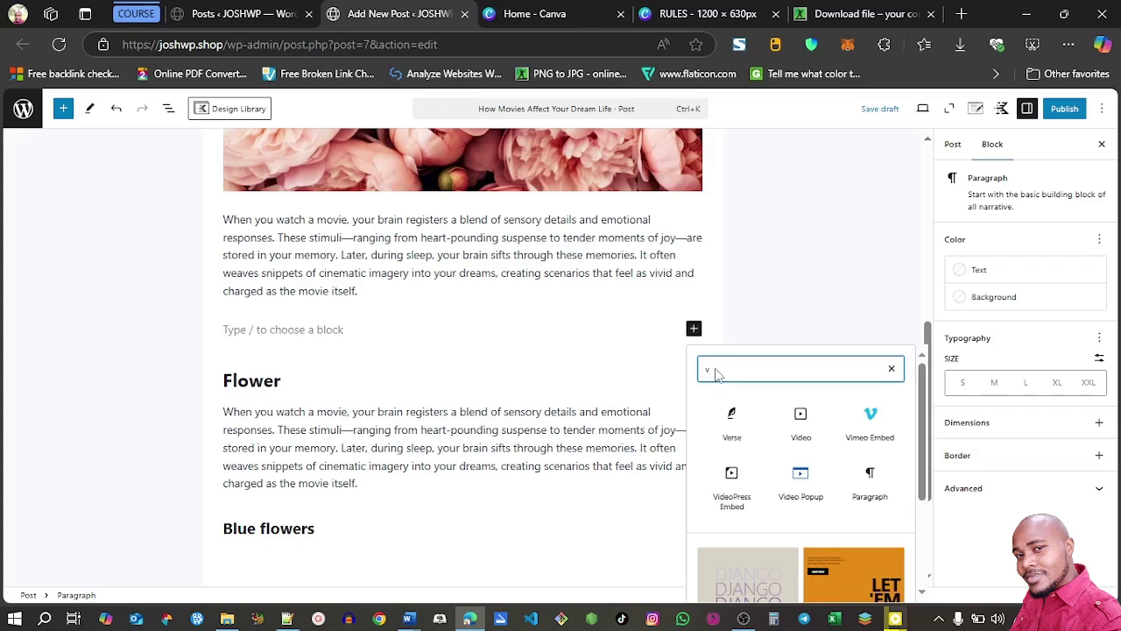
pyautogui.click(797, 435)
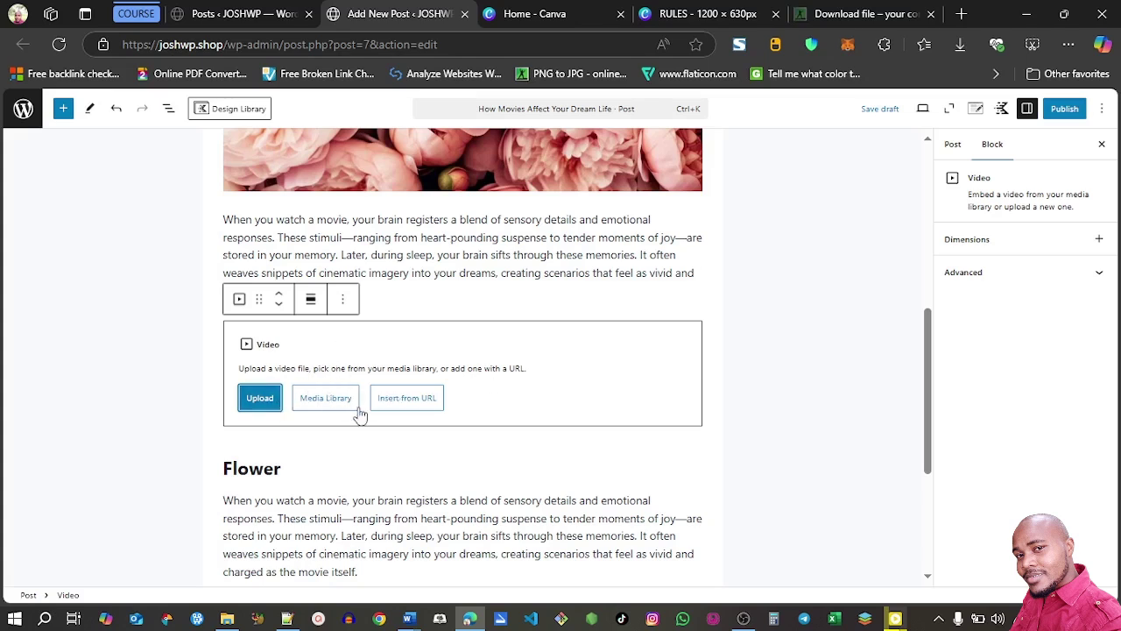
pyautogui.click(410, 404)
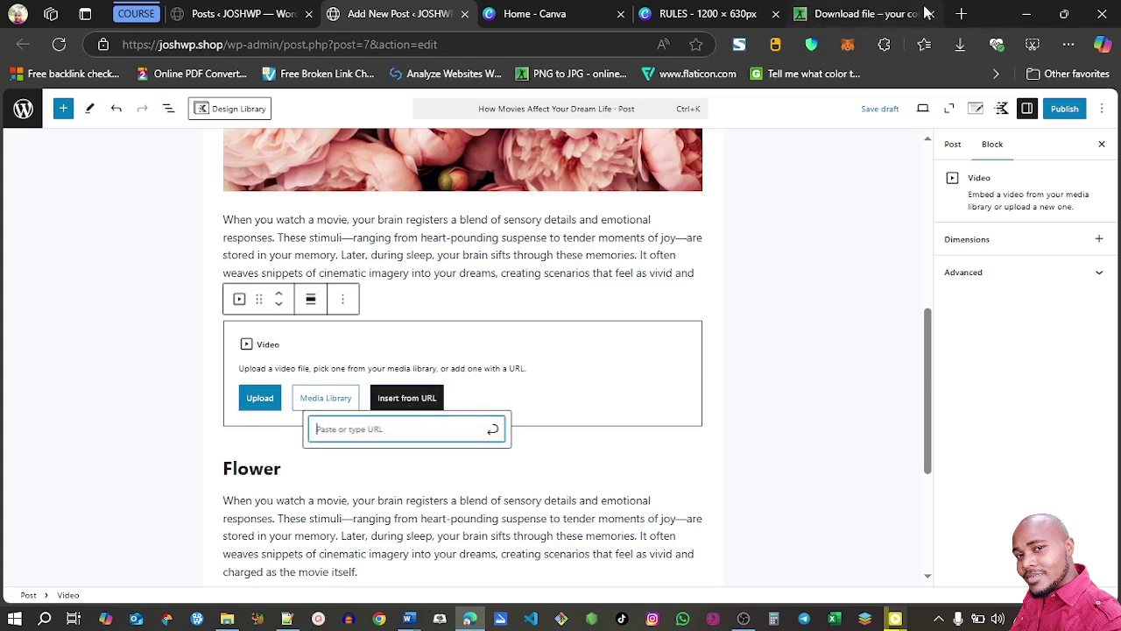
# Open YouTube in a new browser tab and copy the share link of the video "Grok 3 is out of control".
pyautogui.click(961, 14)
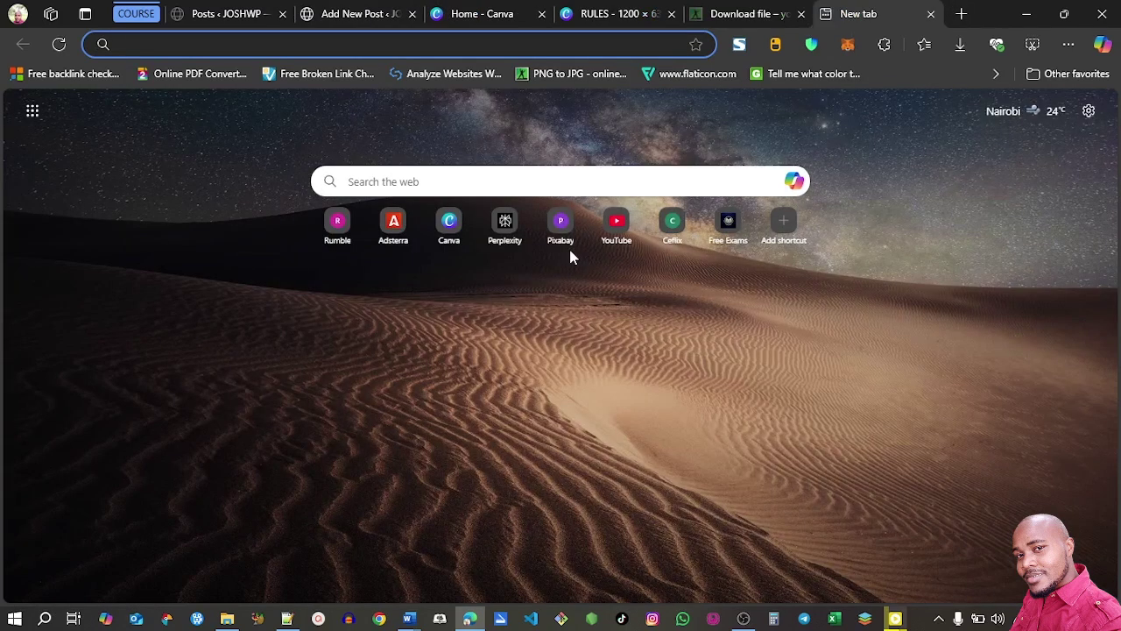
pyautogui.click(616, 222)
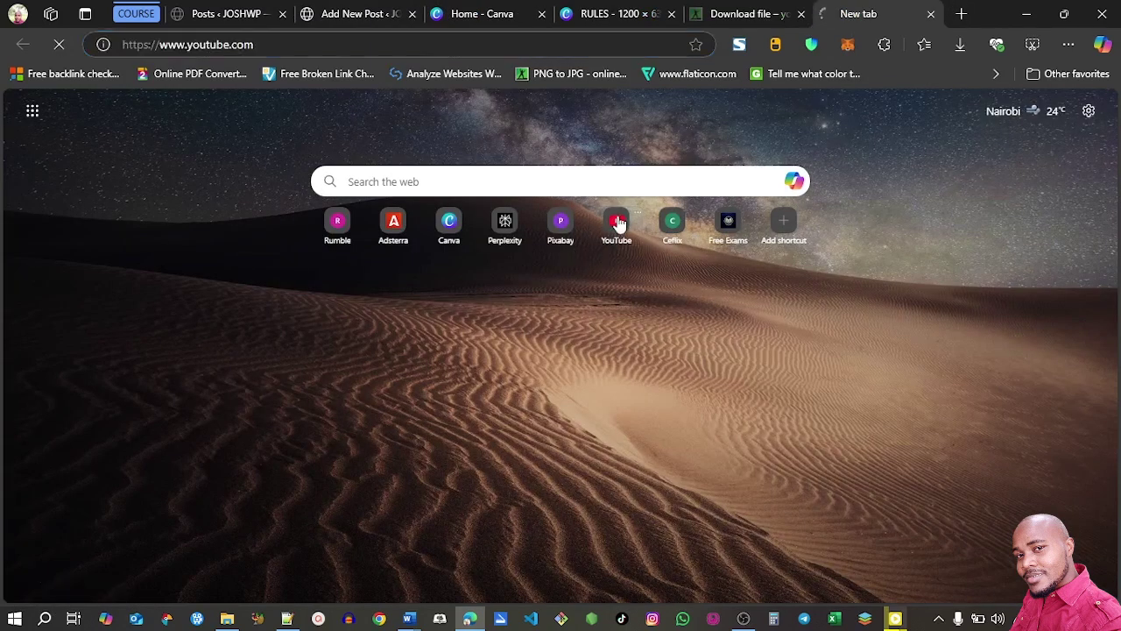
pyautogui.click(347, 12)
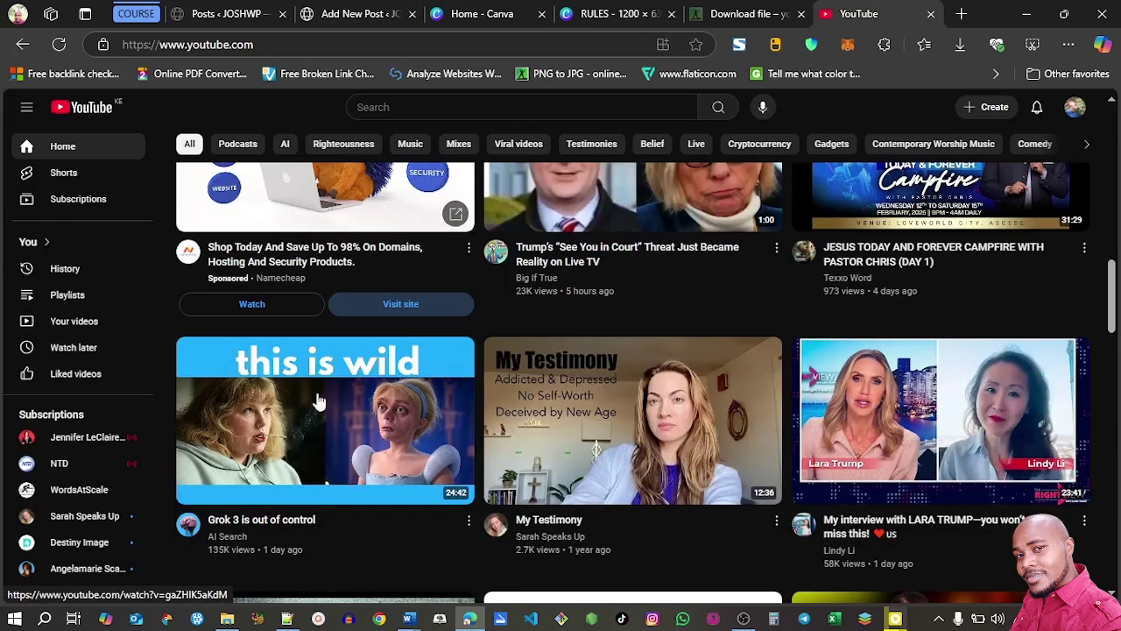
pyautogui.click(469, 522)
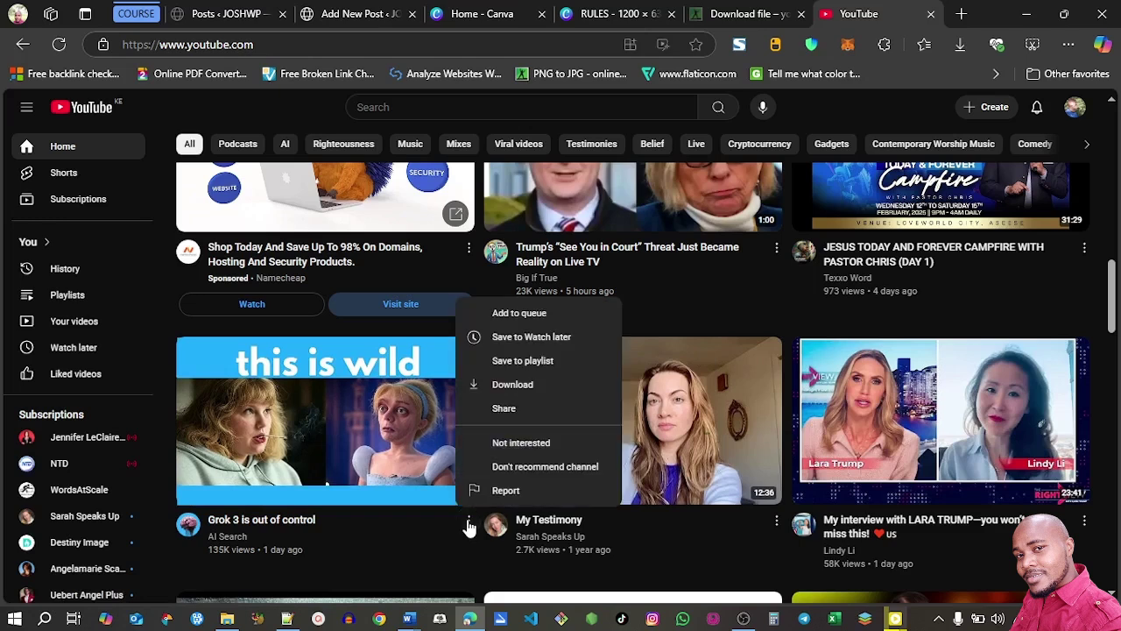
pyautogui.click(515, 412)
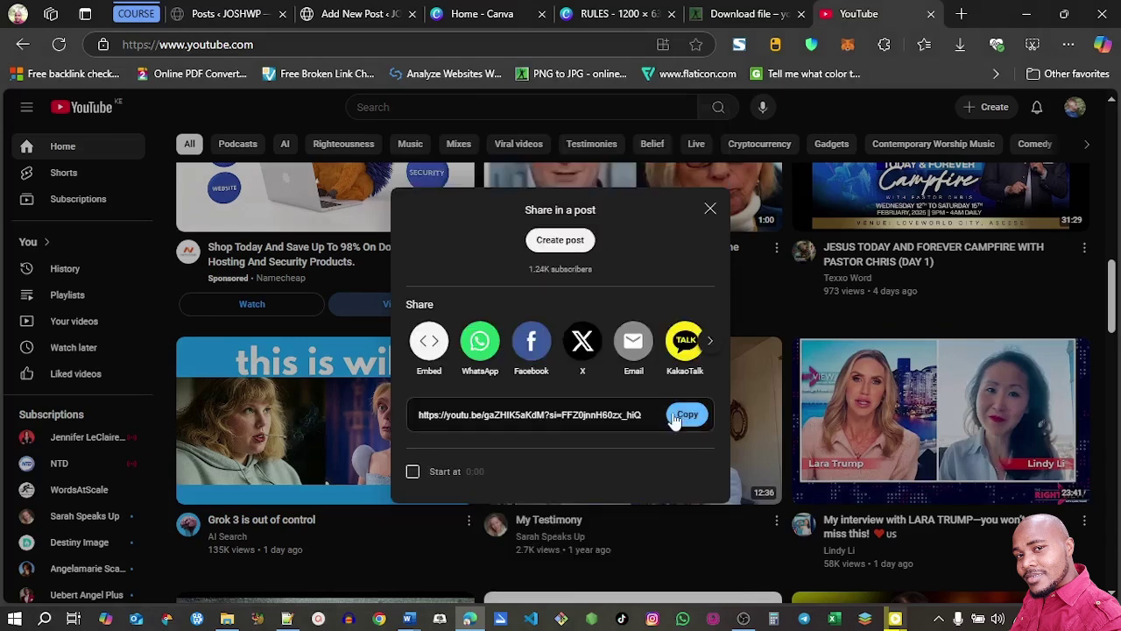
pyautogui.click(676, 417)
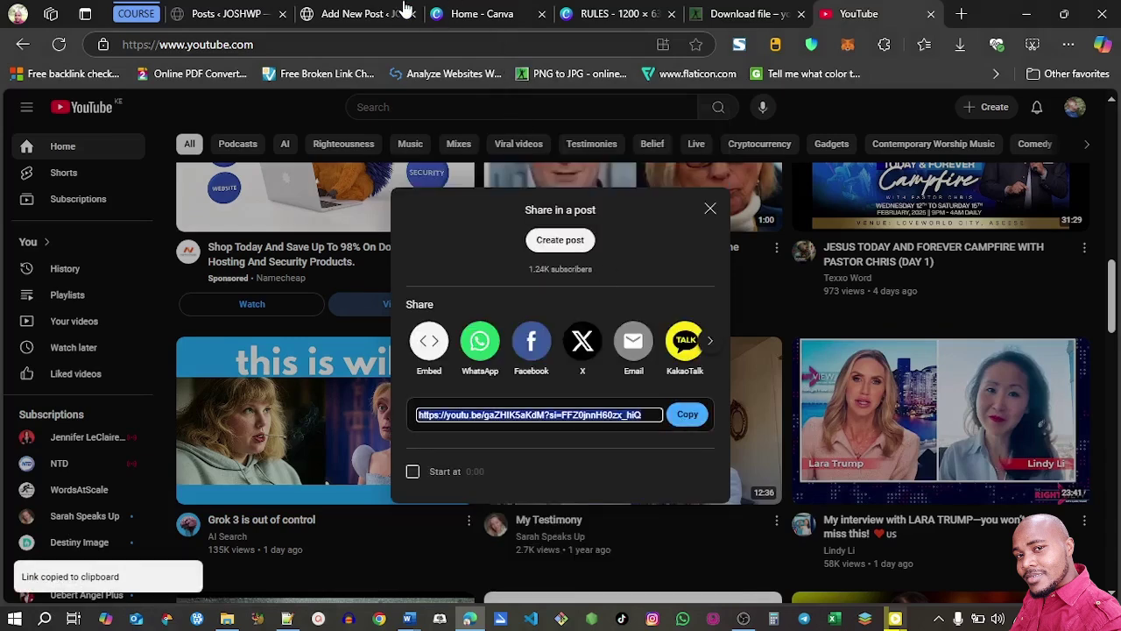
# Return to the post editor and embed the video in the Video block using the copied YouTube link.
pyautogui.click(322, 11)
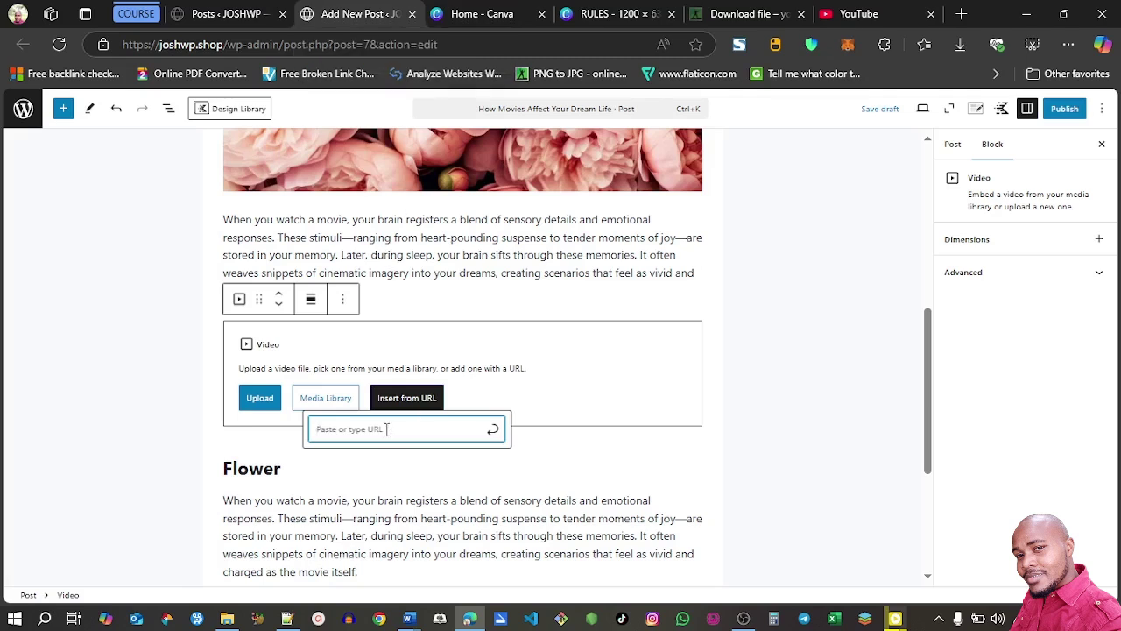
pyautogui.hotkey('ctrl', 'v')
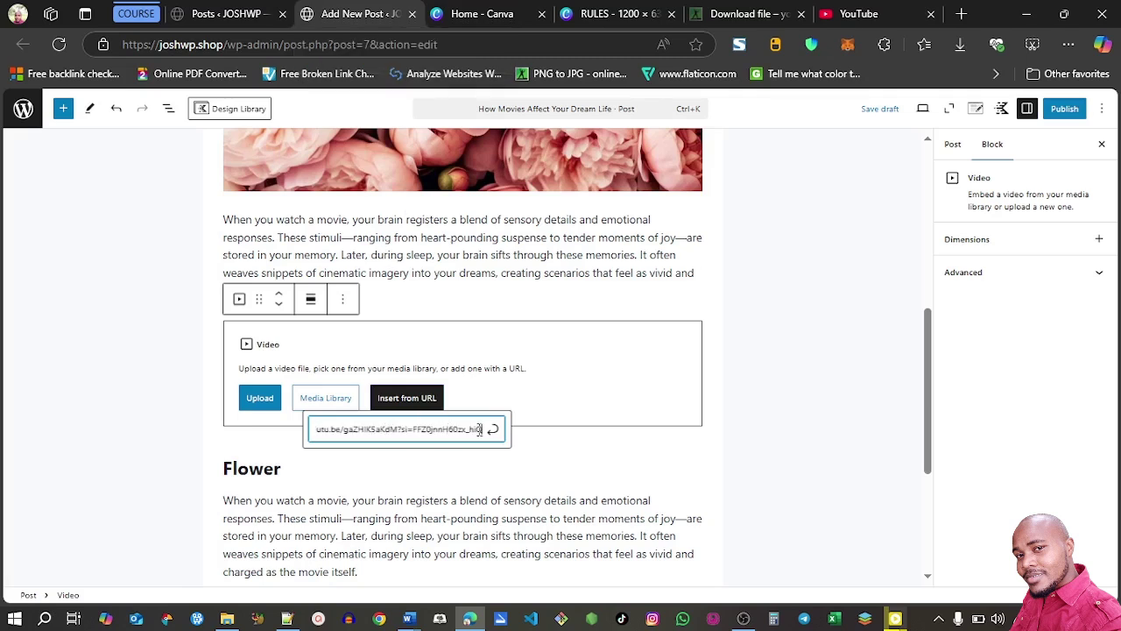
pyautogui.click(493, 433)
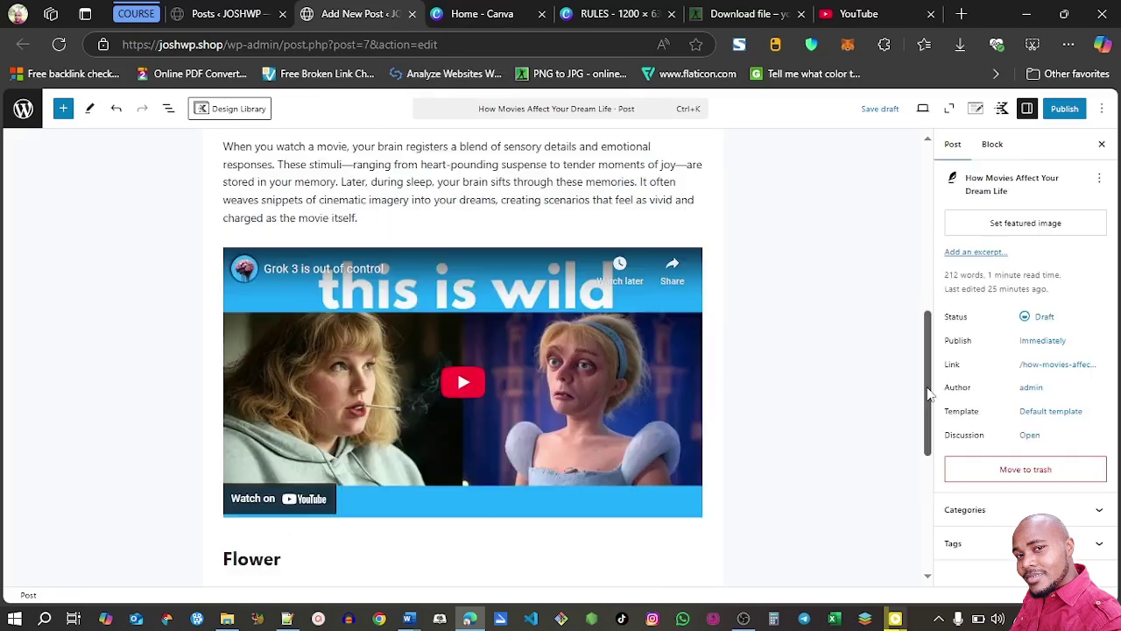
# Set the alignment of the YouTube embed block to Align center.
pyautogui.click(431, 262)
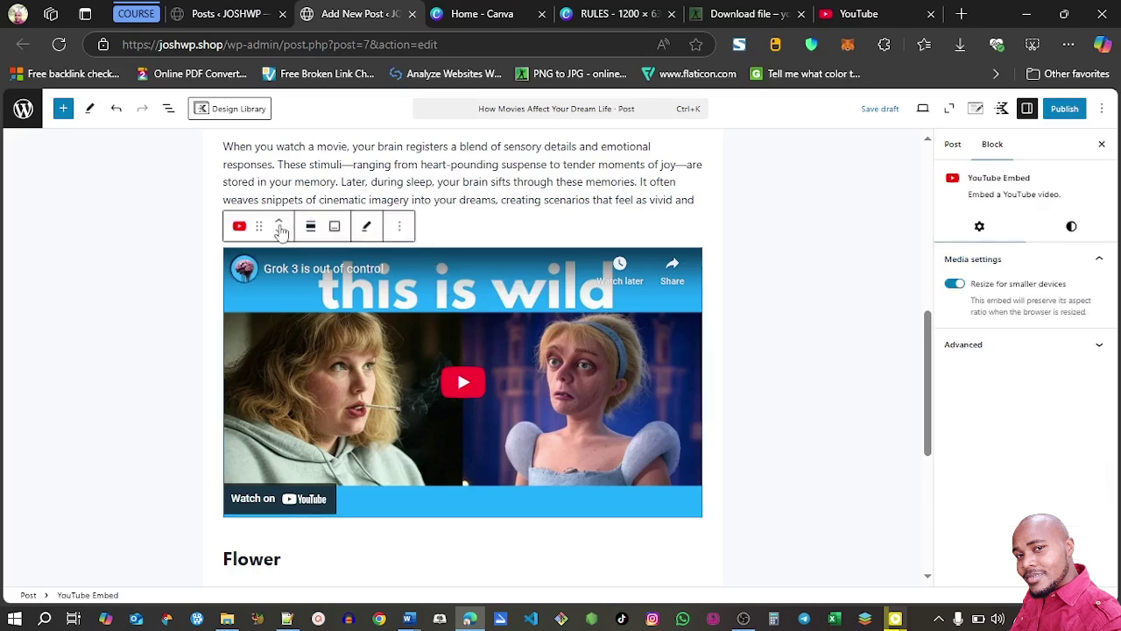
pyautogui.click(311, 228)
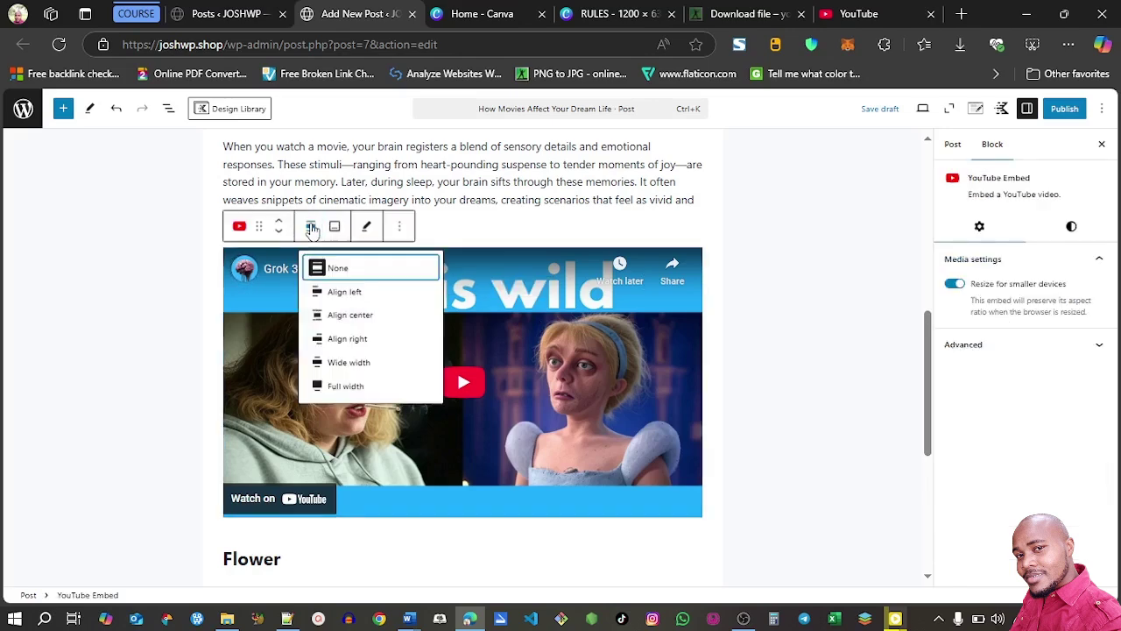
pyautogui.click(350, 316)
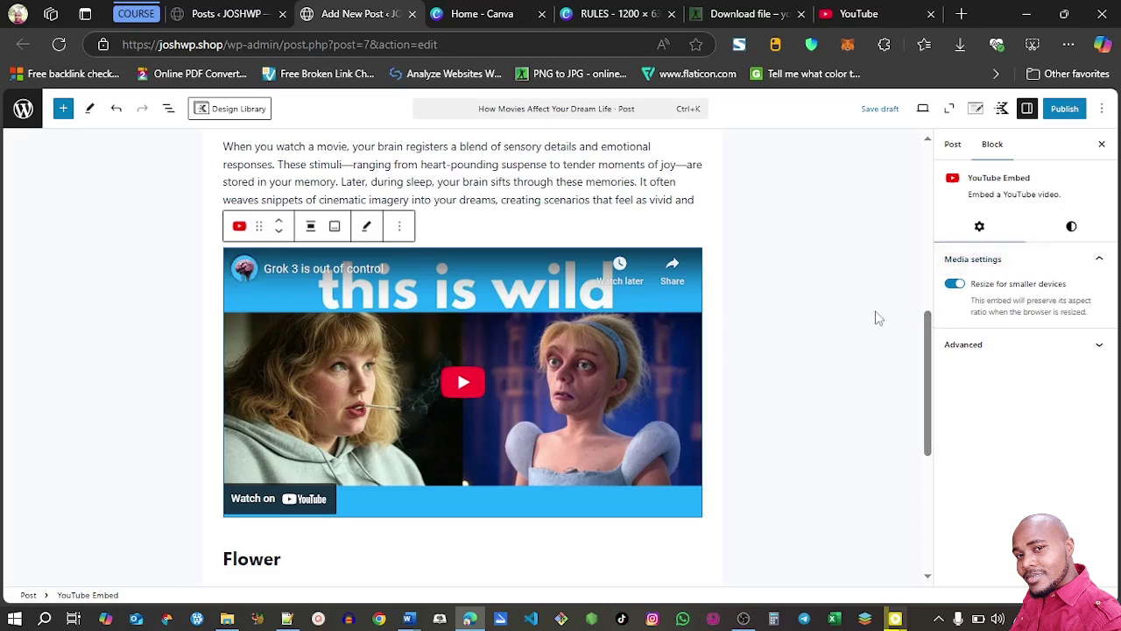
# Preview the post in a new tab, look through its text and media, and close the preview to return to the editor.
pyautogui.moveTo(930, 356); pyautogui.dragTo(920, 193)
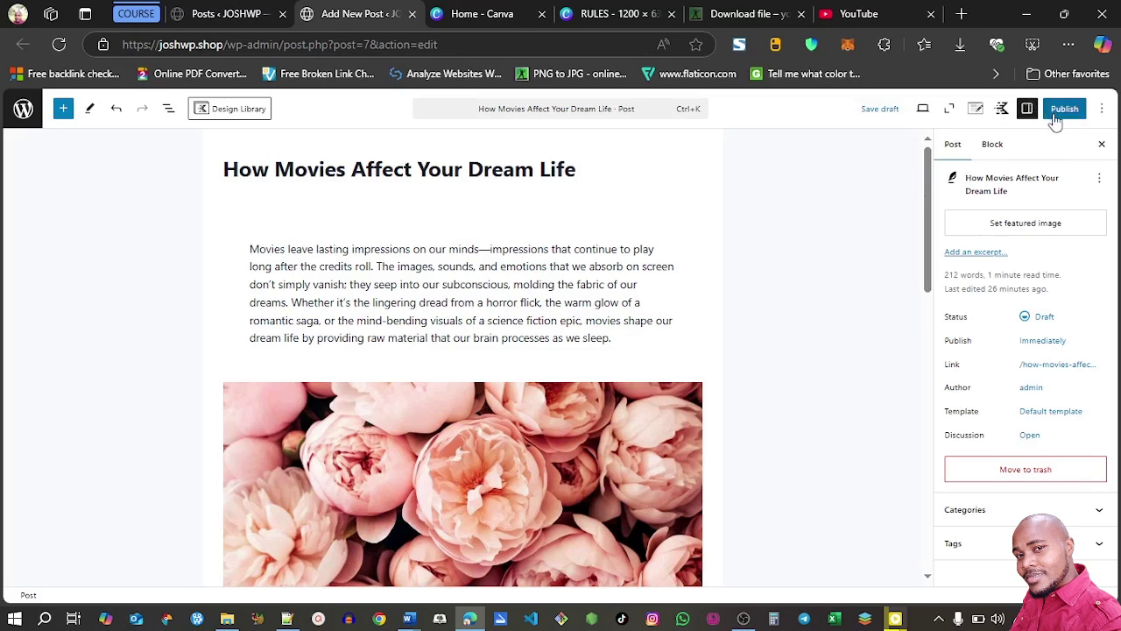
pyautogui.click(923, 112)
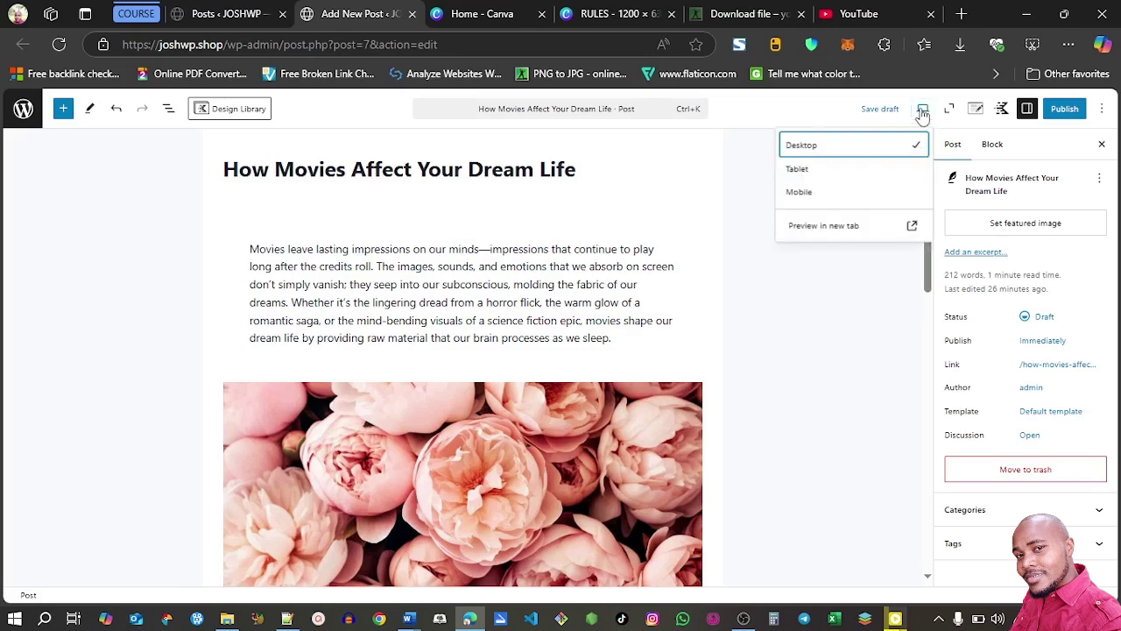
pyautogui.click(861, 229)
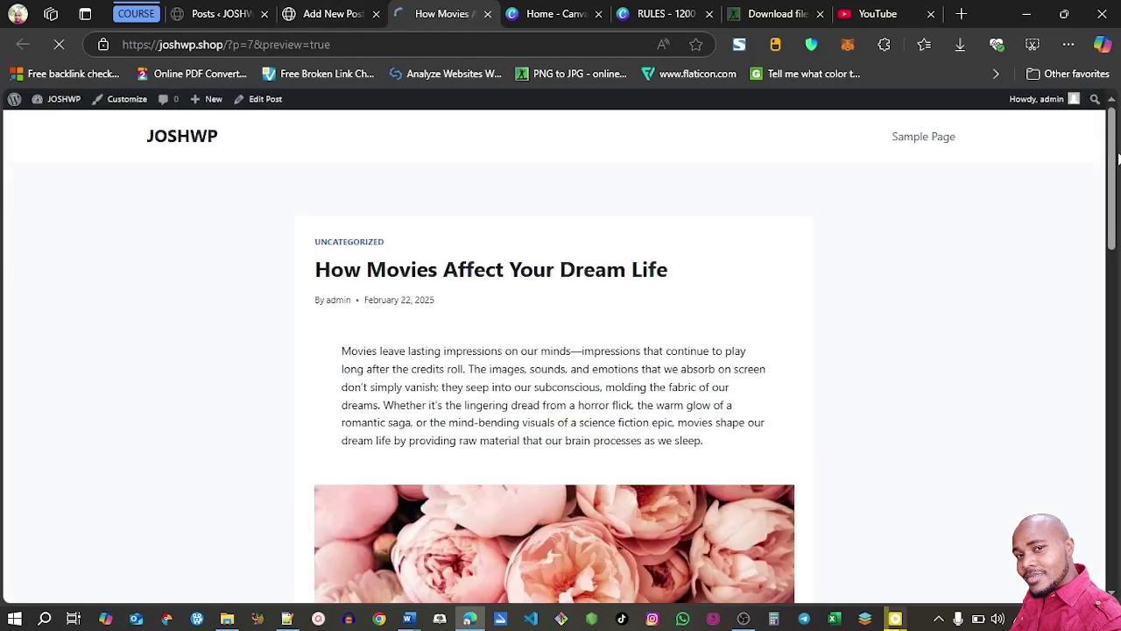
pyautogui.moveTo(1115, 156); pyautogui.dragTo(1114, 194)
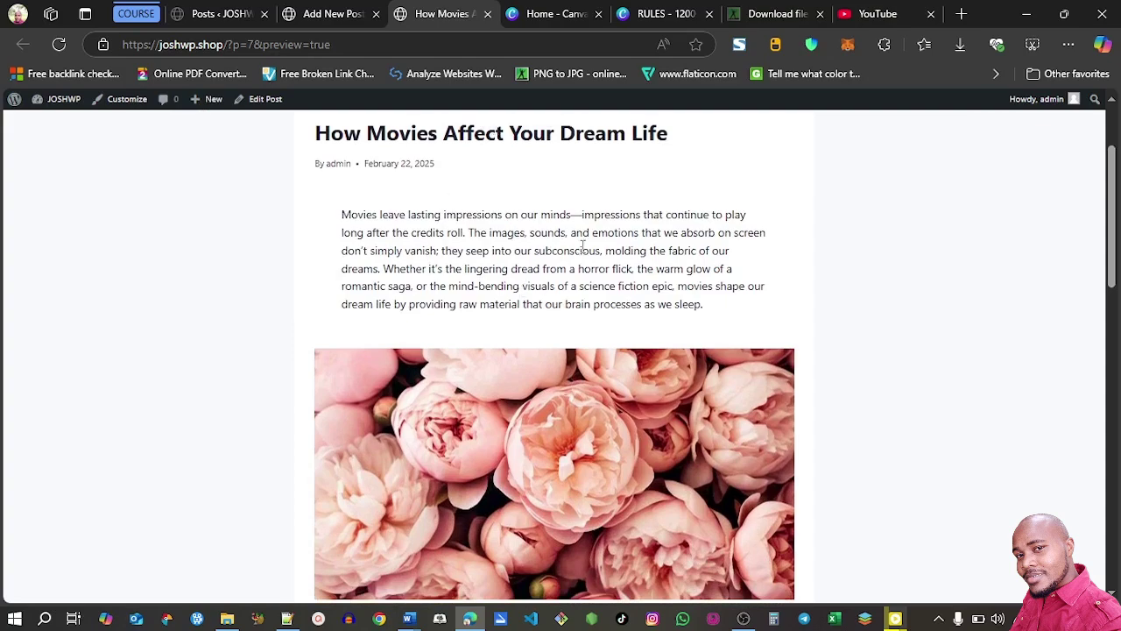
pyautogui.moveTo(1117, 252); pyautogui.dragTo(1116, 517)
pyautogui.click(338, 9)
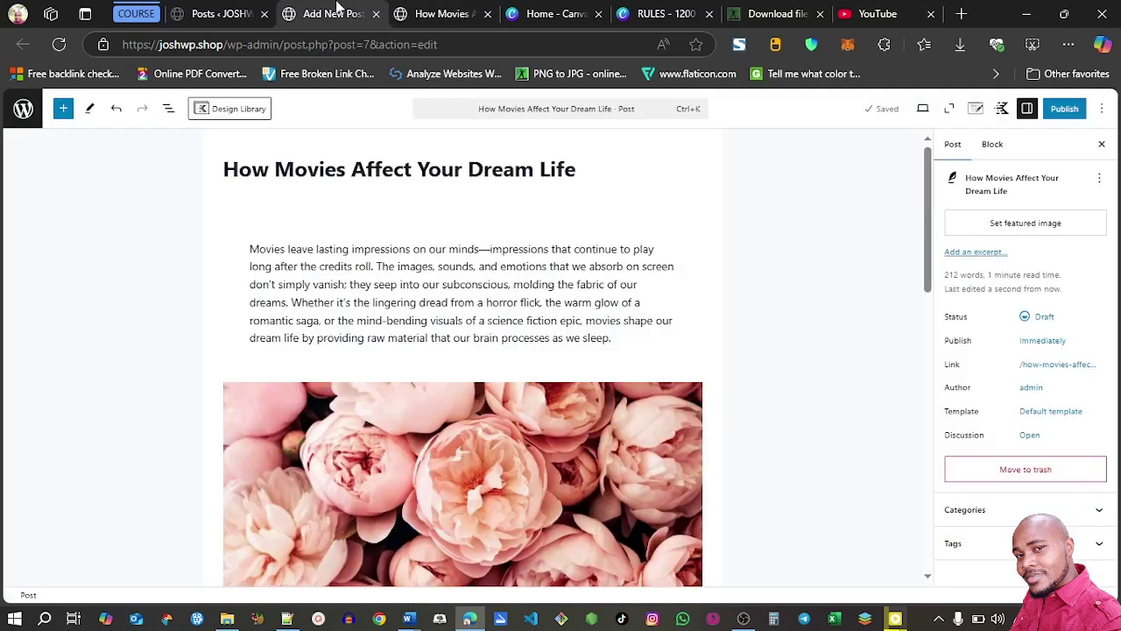
pyautogui.click(488, 13)
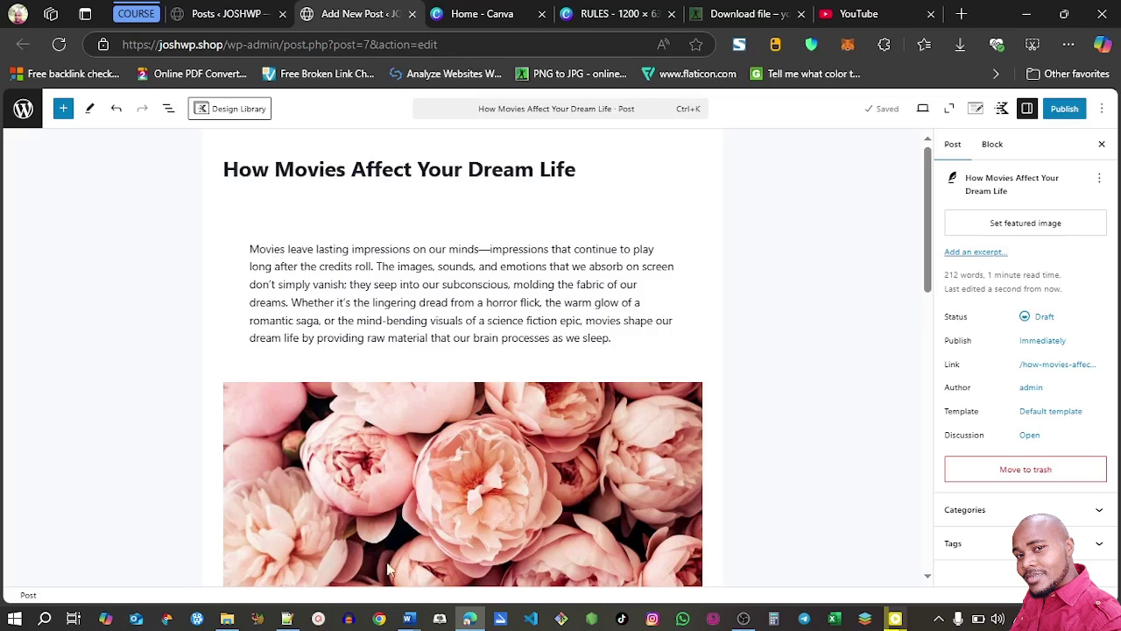
# Delete all content blocks of the post, including the leftover empty heading, keeping only the post title.
pyautogui.hotkey('ctrl', 'a')
pyautogui.moveTo(409, 617); pyautogui.dragTo(408, 618)
pyautogui.press('Delete')
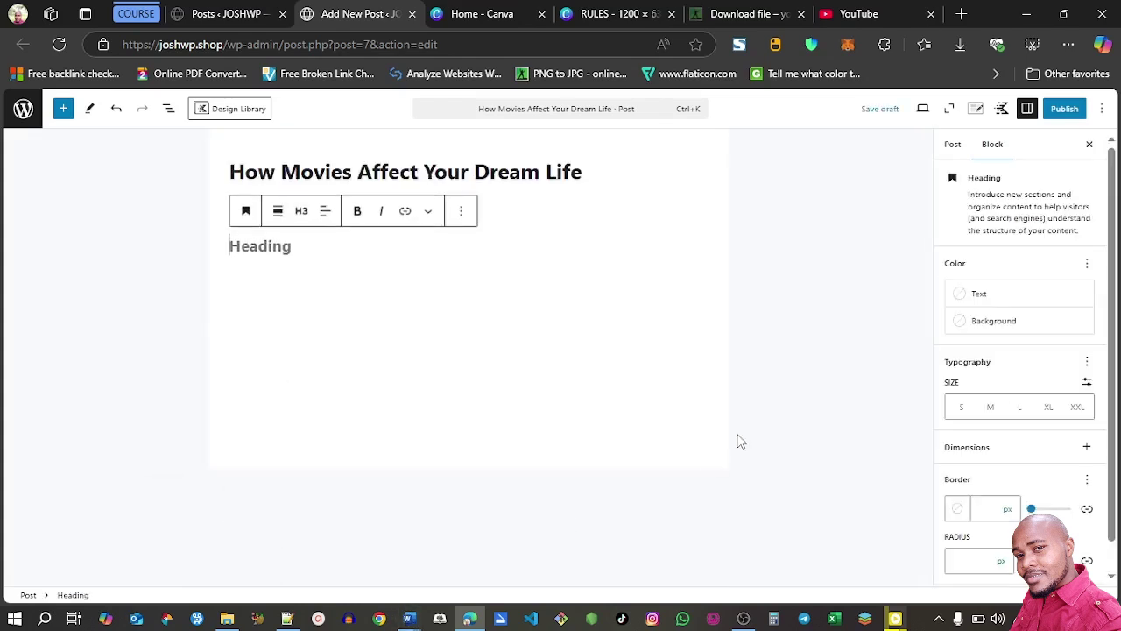
pyautogui.click(461, 206)
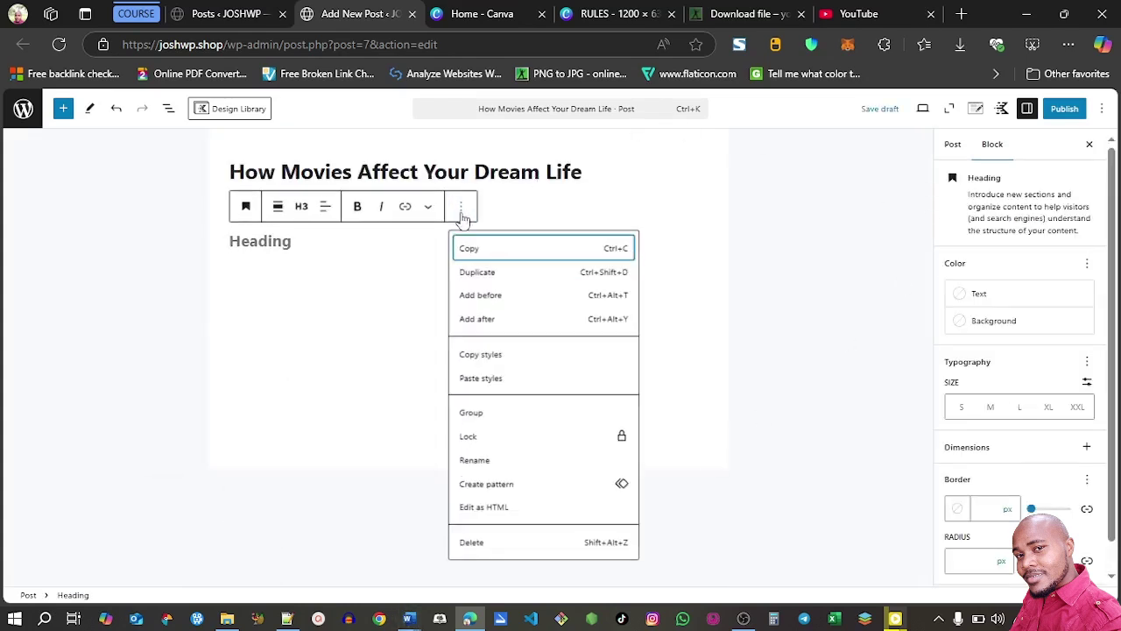
pyautogui.click(491, 544)
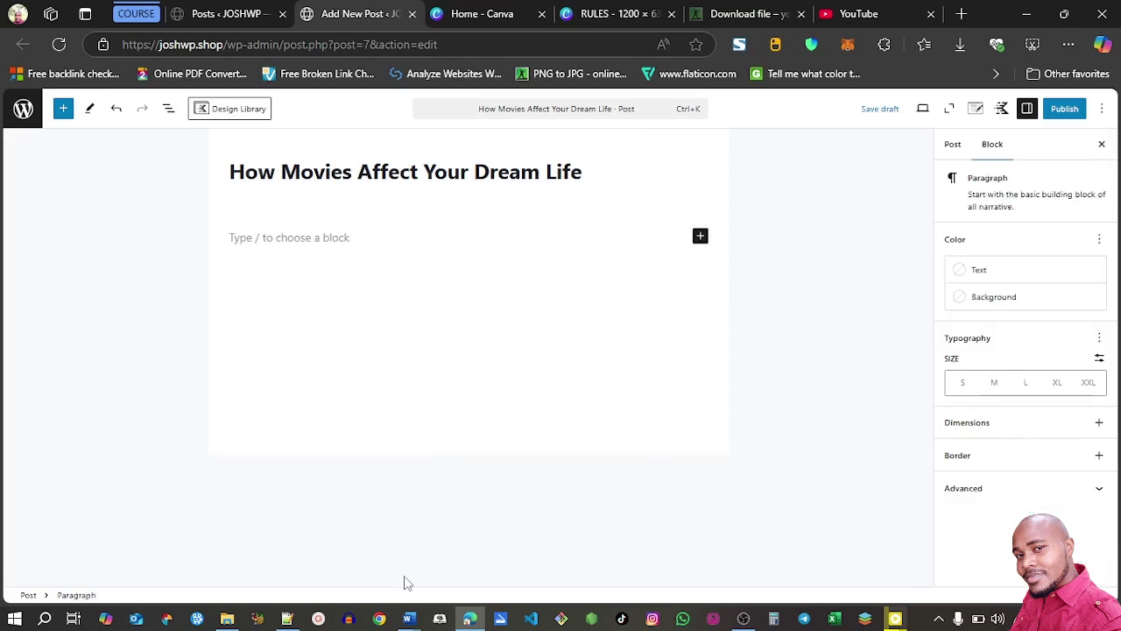
# Switch to the Word document "How Movies Affect Your Dream Life" and examine the heading styles of its title and section headings.
pyautogui.moveTo(409, 618)
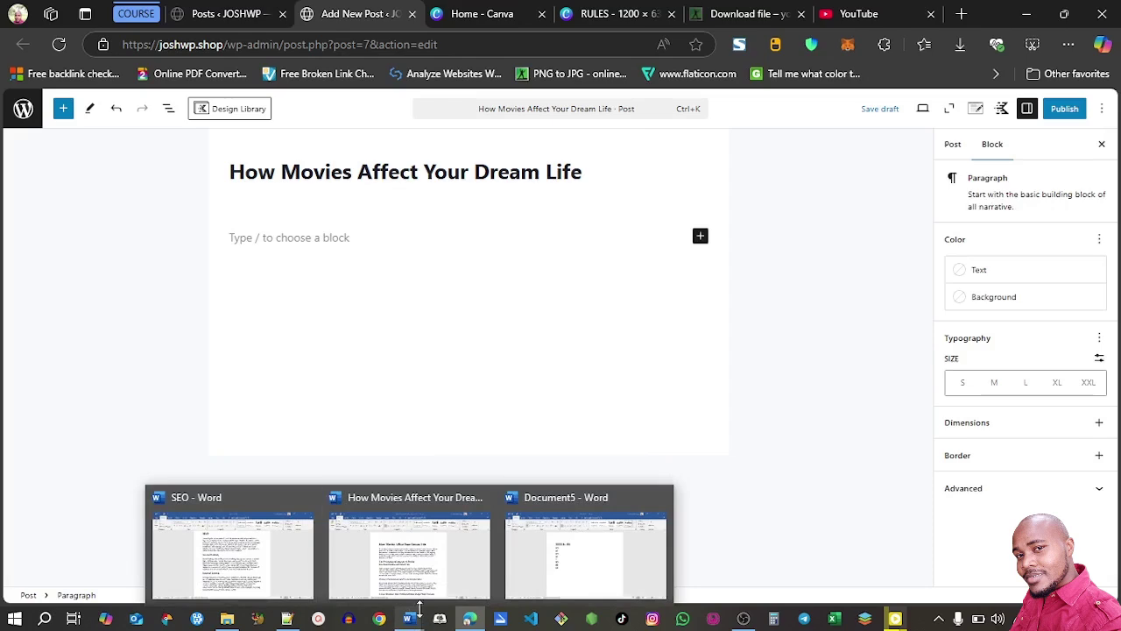
pyautogui.click(408, 543)
pyautogui.click(621, 306)
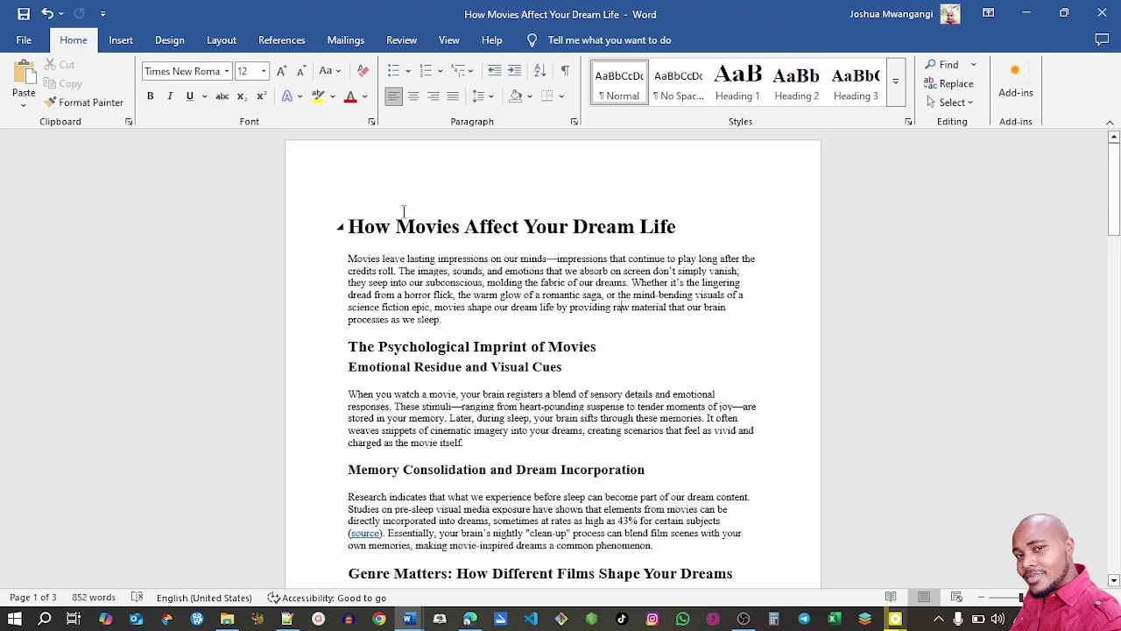
pyautogui.click(684, 226)
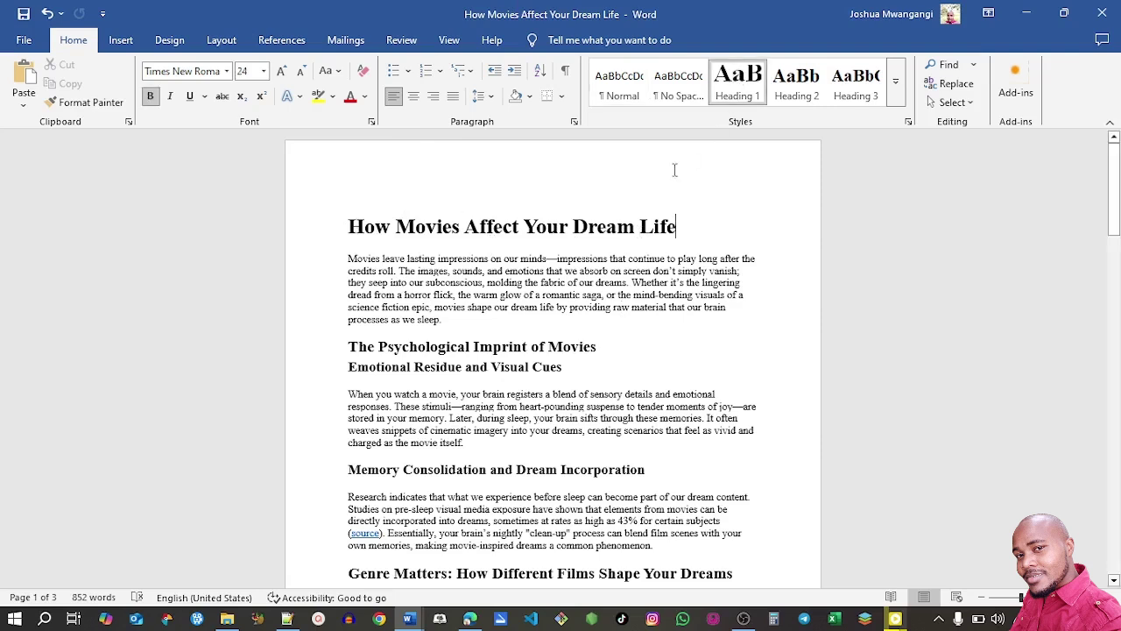
pyautogui.click(616, 344)
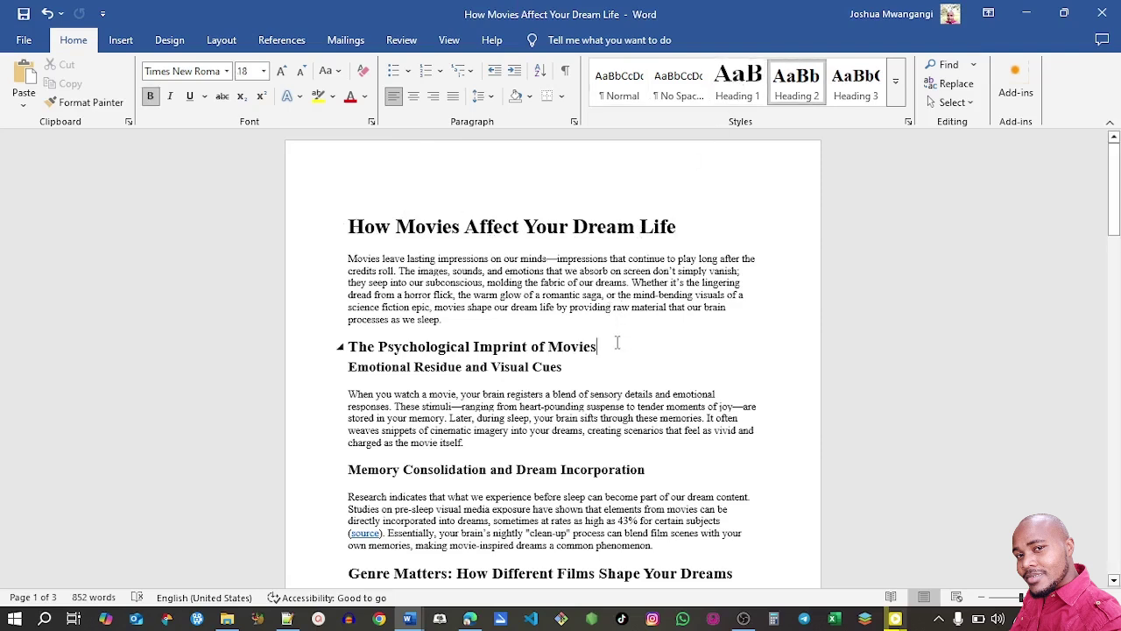
pyautogui.moveTo(1114, 223); pyautogui.dragTo(1113, 233)
pyautogui.click(667, 236)
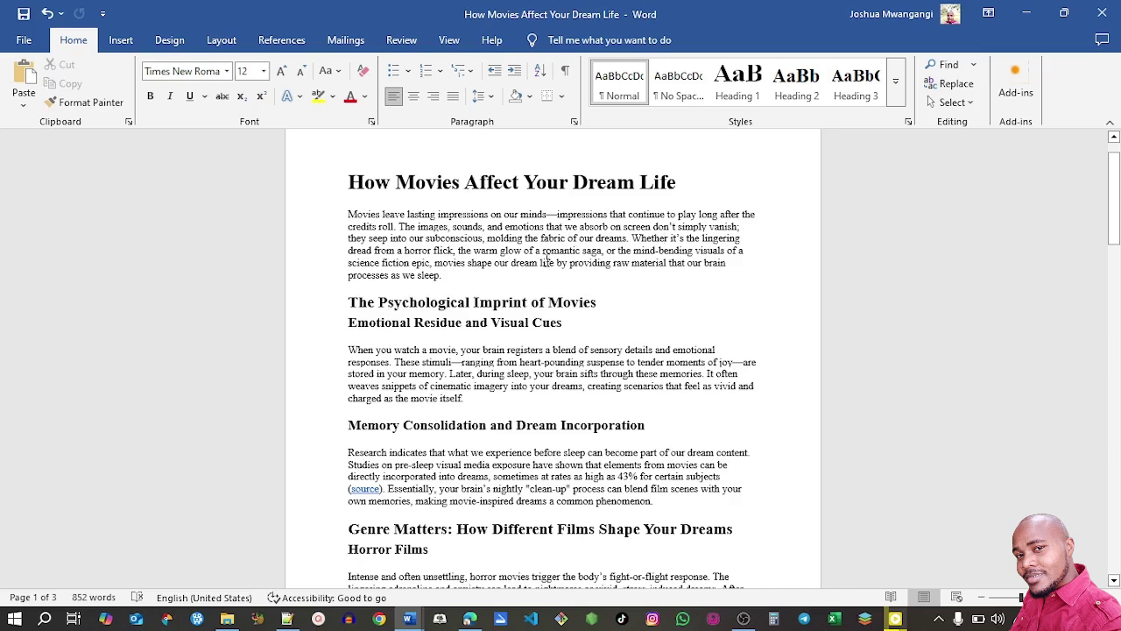
pyautogui.moveTo(1114, 211); pyautogui.dragTo(1114, 201)
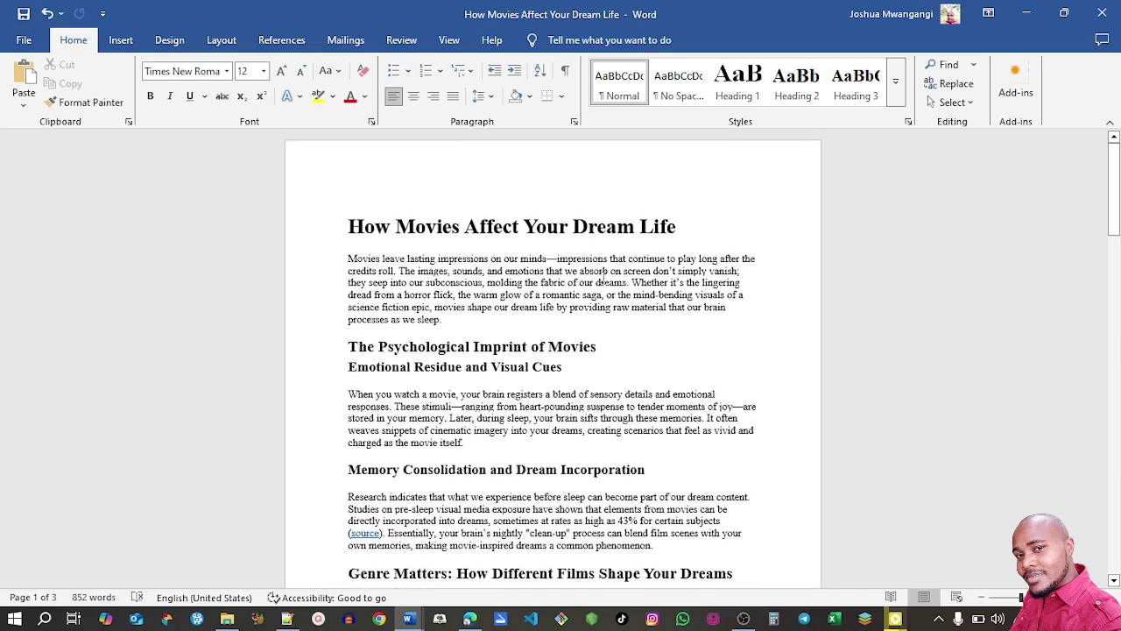
# Insert the picture "How Movies Affect Your Dream Life" from Downloads on a new line below the article's introductory paragraph.
pyautogui.click(488, 320)
pyautogui.press('Return')
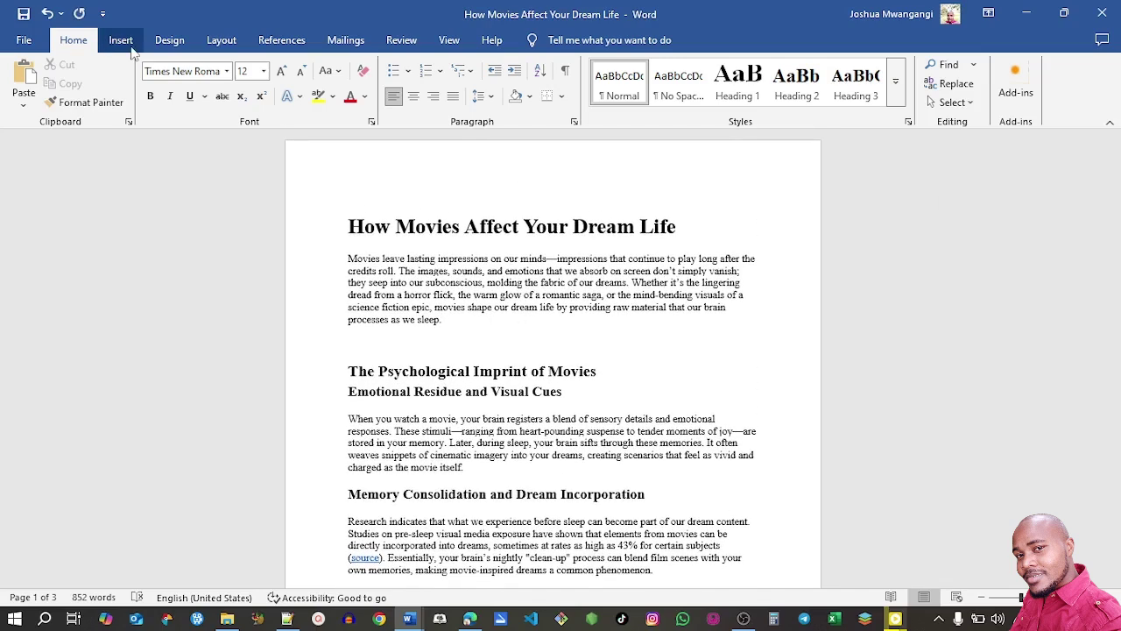
pyautogui.click(121, 41)
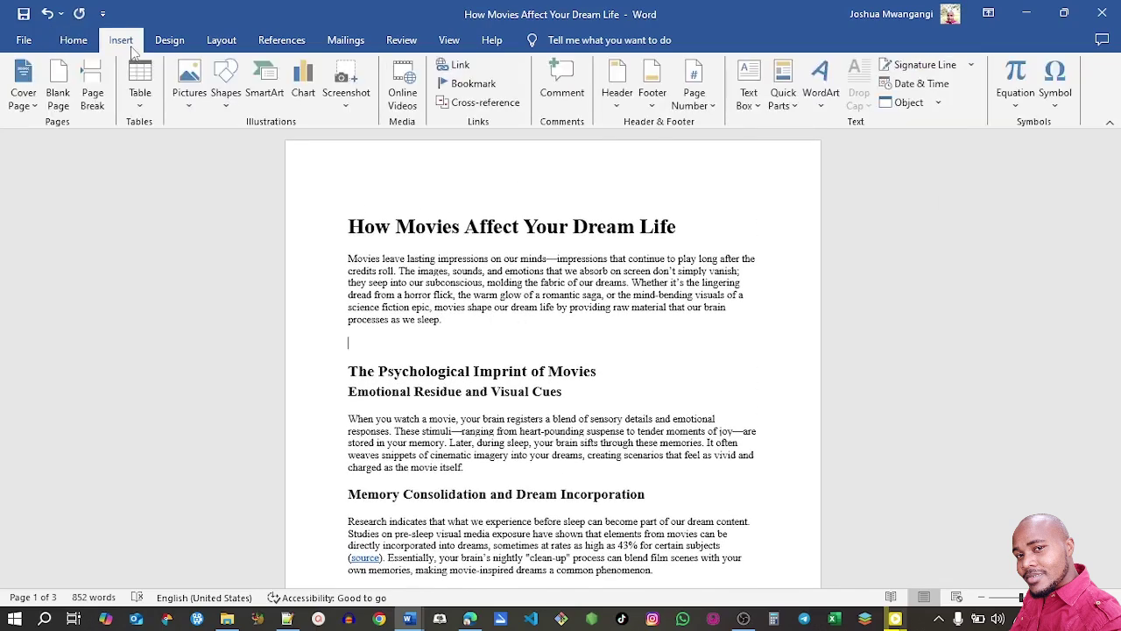
pyautogui.click(189, 95)
pyautogui.click(211, 145)
pyautogui.click(76, 235)
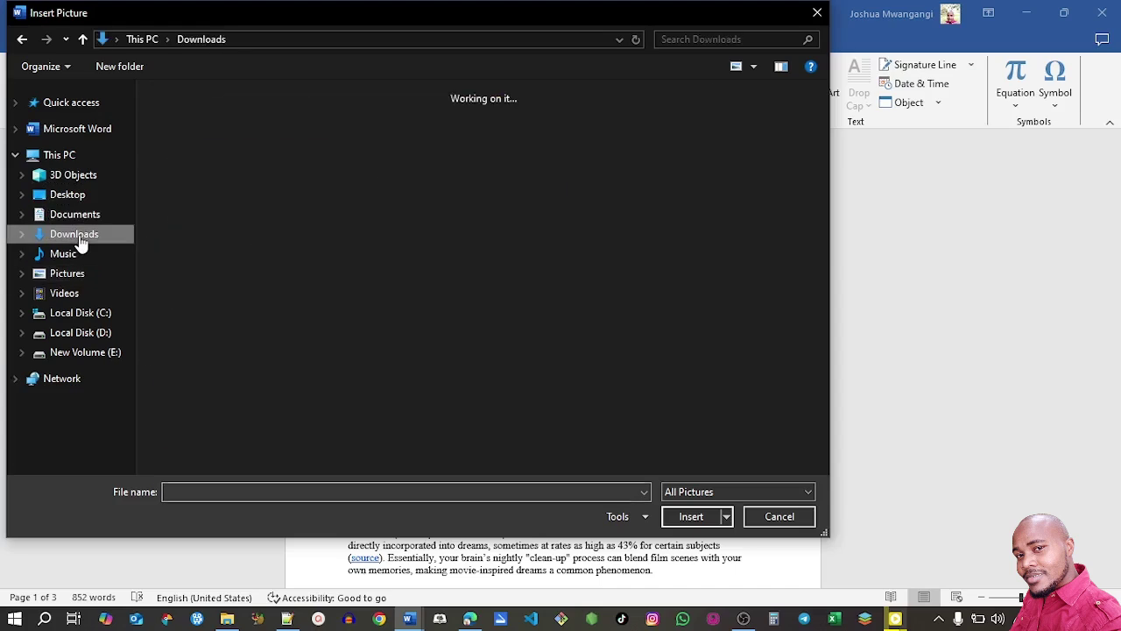
pyautogui.click(174, 193)
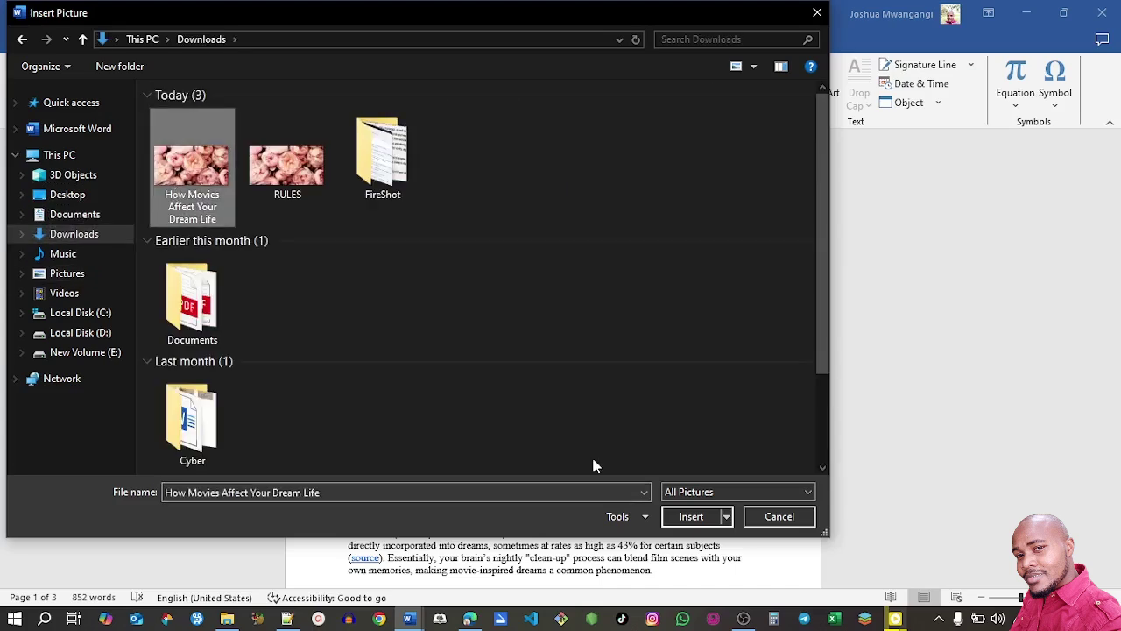
pyautogui.click(690, 516)
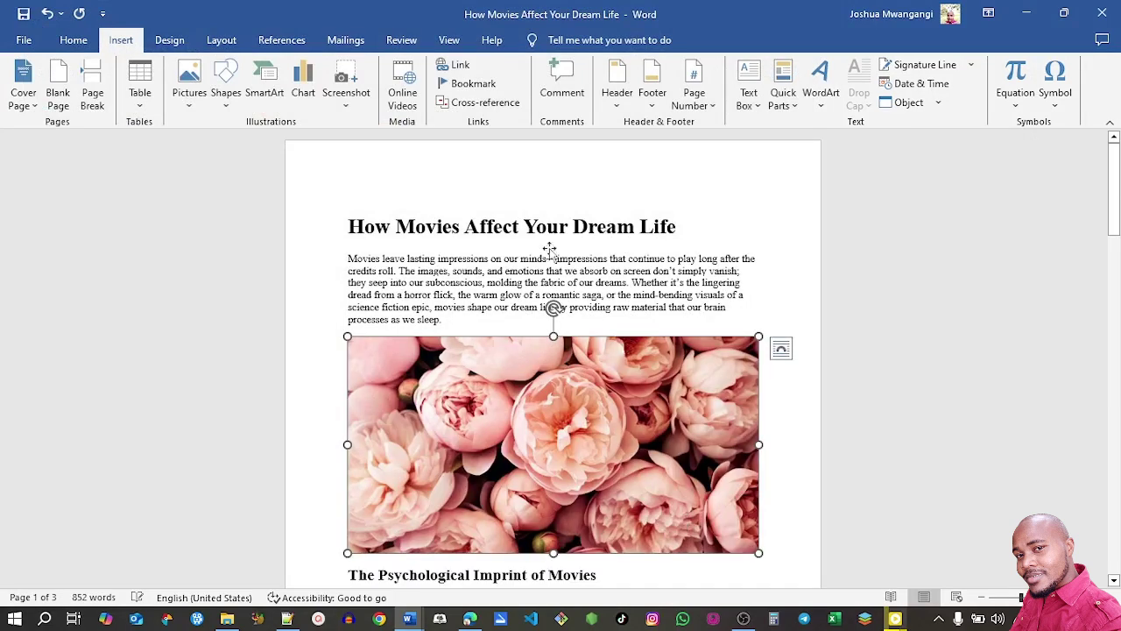
# Copy the article title into the inserted picture's alt text, "How Movies Affect Your Dream Life", and save the document.
pyautogui.tripleClick(551, 228)
pyautogui.hotkey('ctrl', 'c')
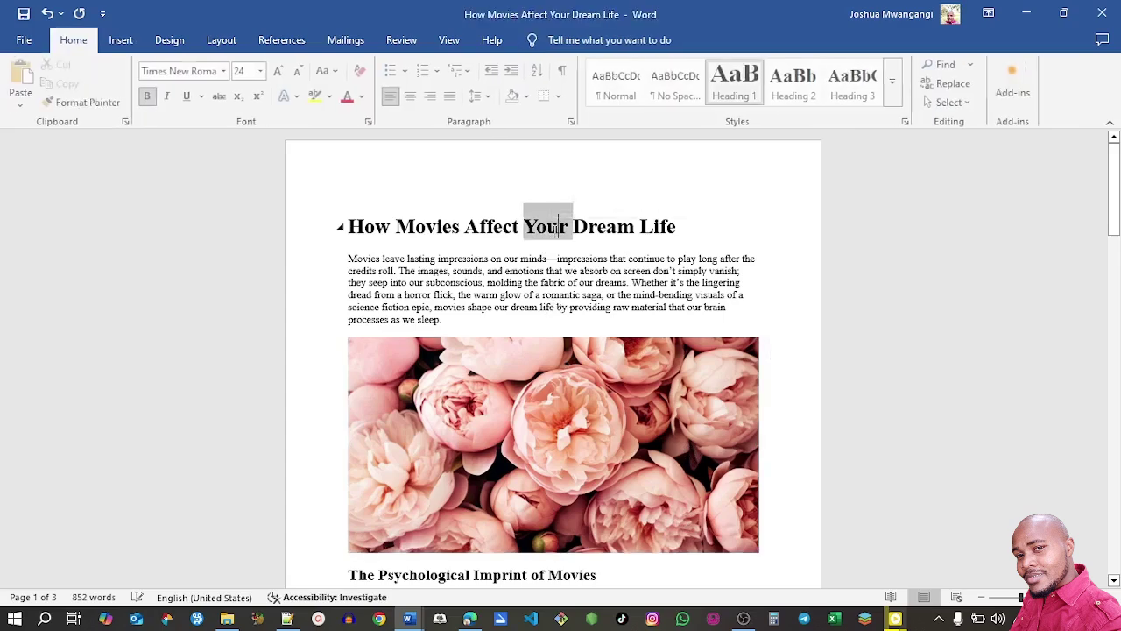
pyautogui.click(961, 320)
pyautogui.moveTo(1114, 200); pyautogui.dragTo(1114, 210)
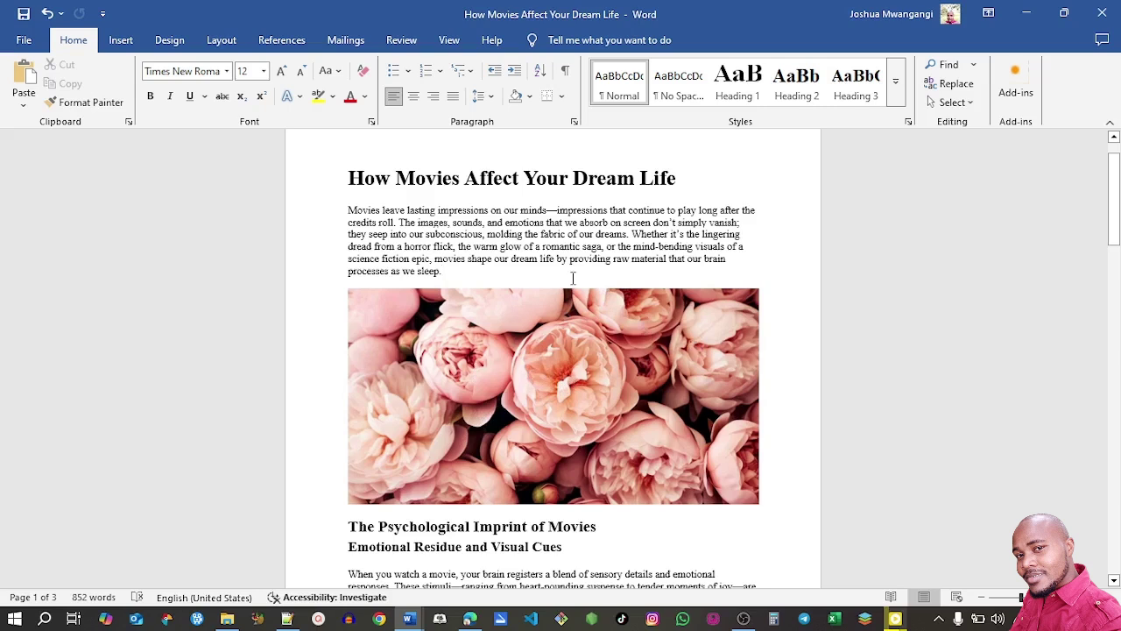
pyautogui.click(597, 381)
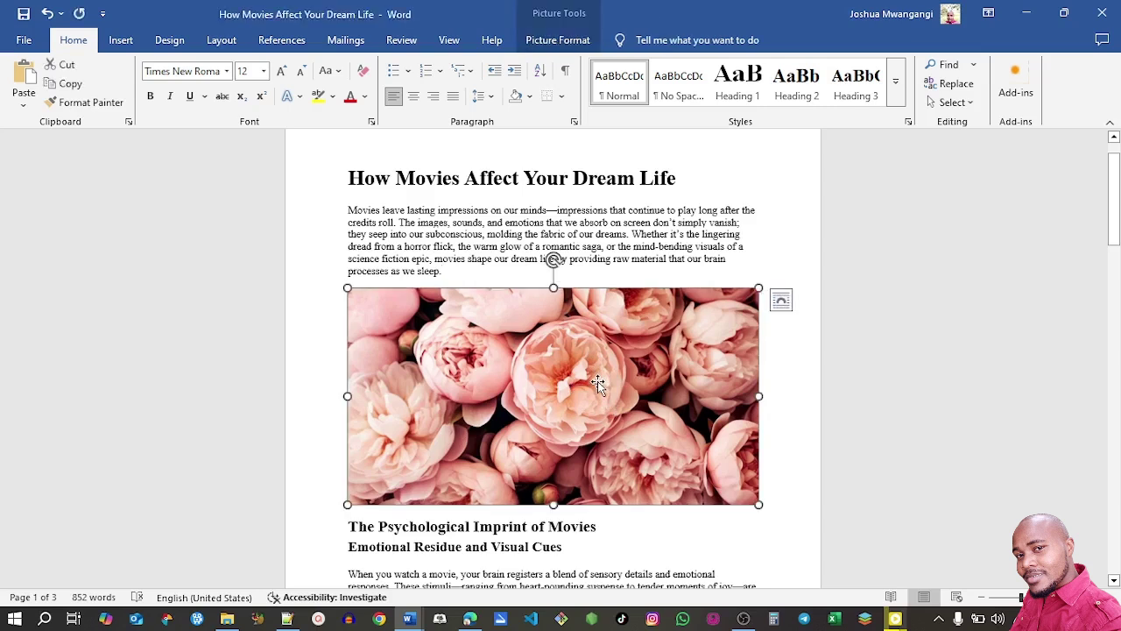
pyautogui.rightClick(597, 381)
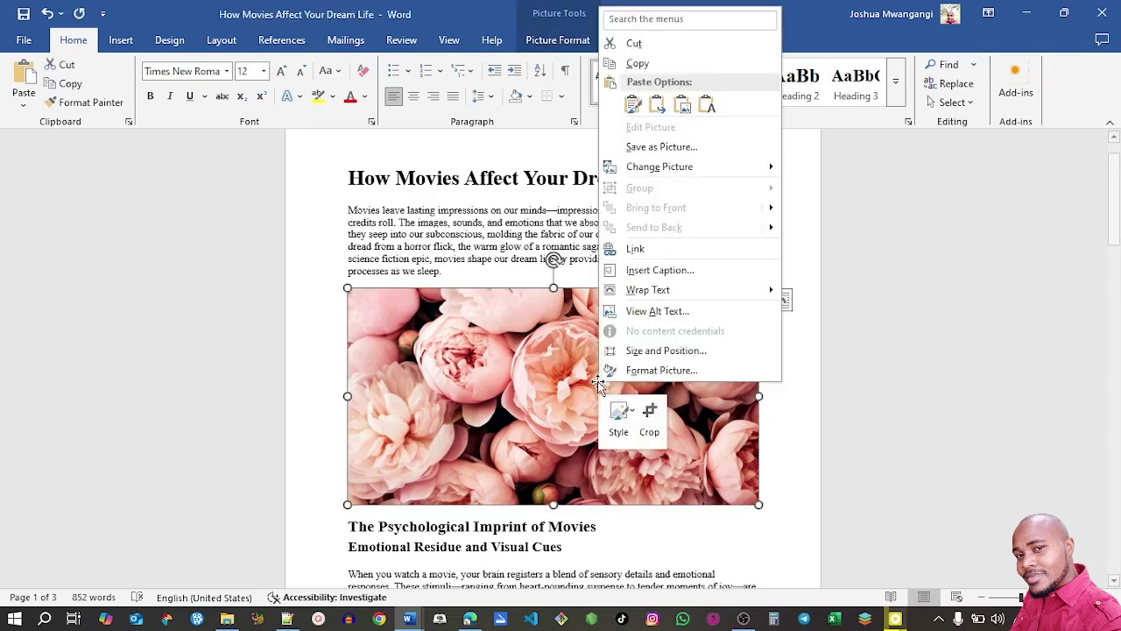
pyautogui.click(651, 313)
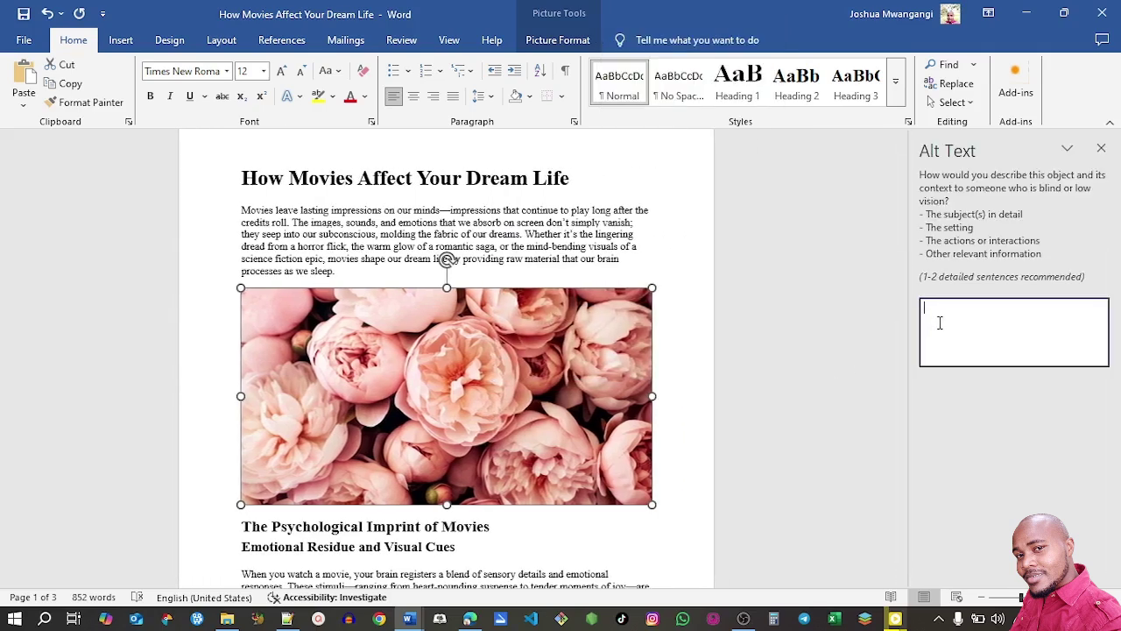
pyautogui.hotkey('ctrl', 'v')
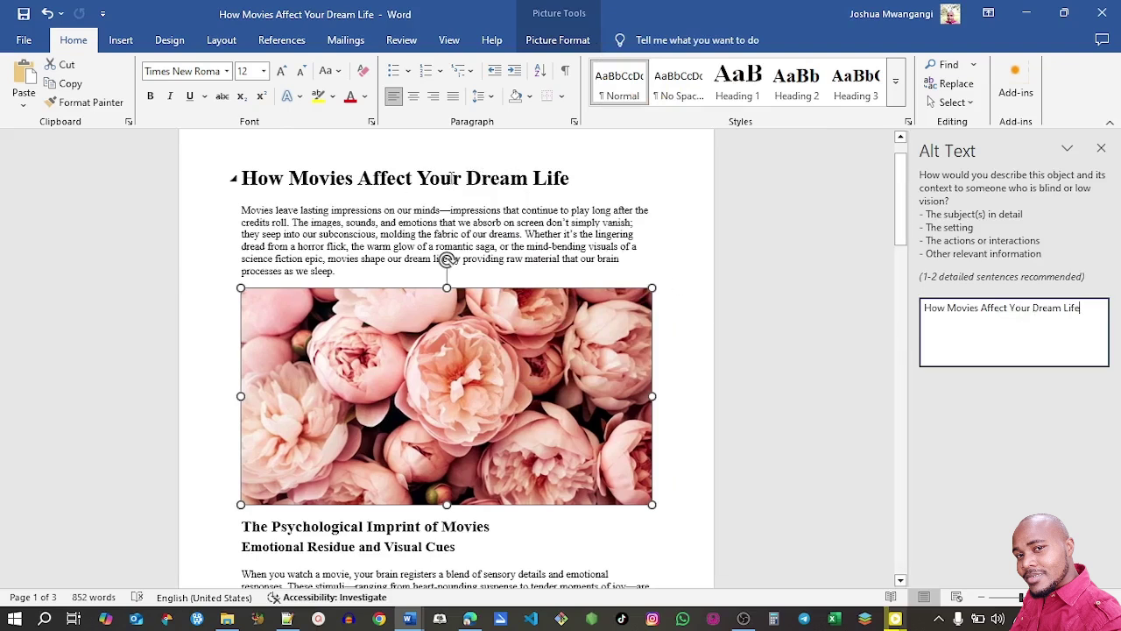
pyautogui.click(1101, 150)
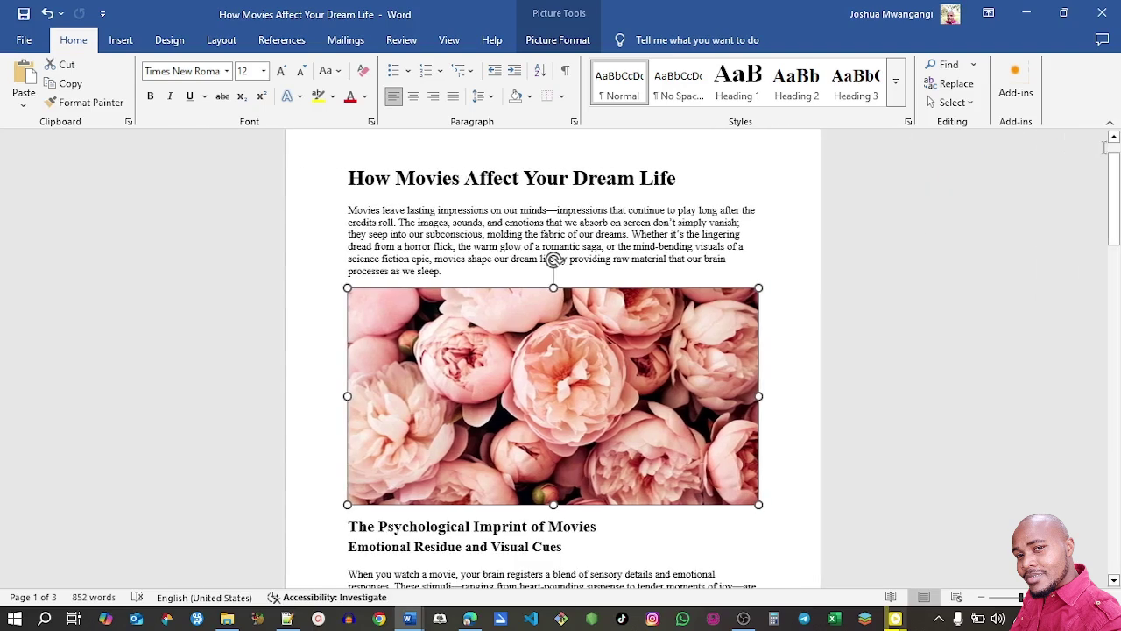
pyautogui.click(891, 263)
pyautogui.hotkey('ctrl', 's')
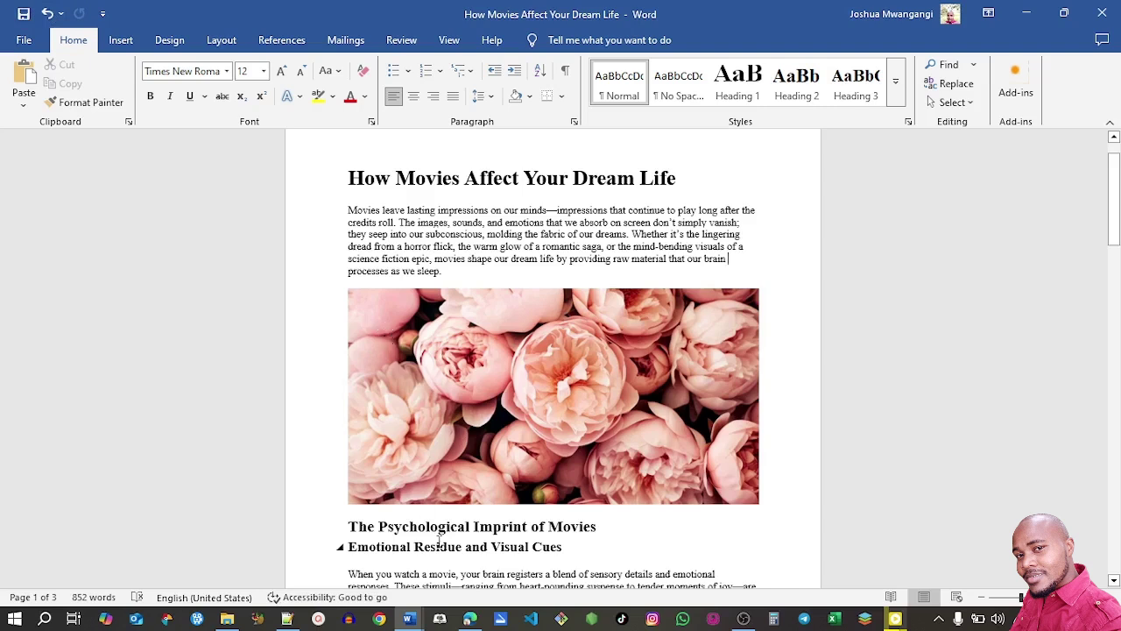
# Switch to the WordPress admin in the browser and open the Add New Plugin page in a new tab.
pyautogui.click(471, 618)
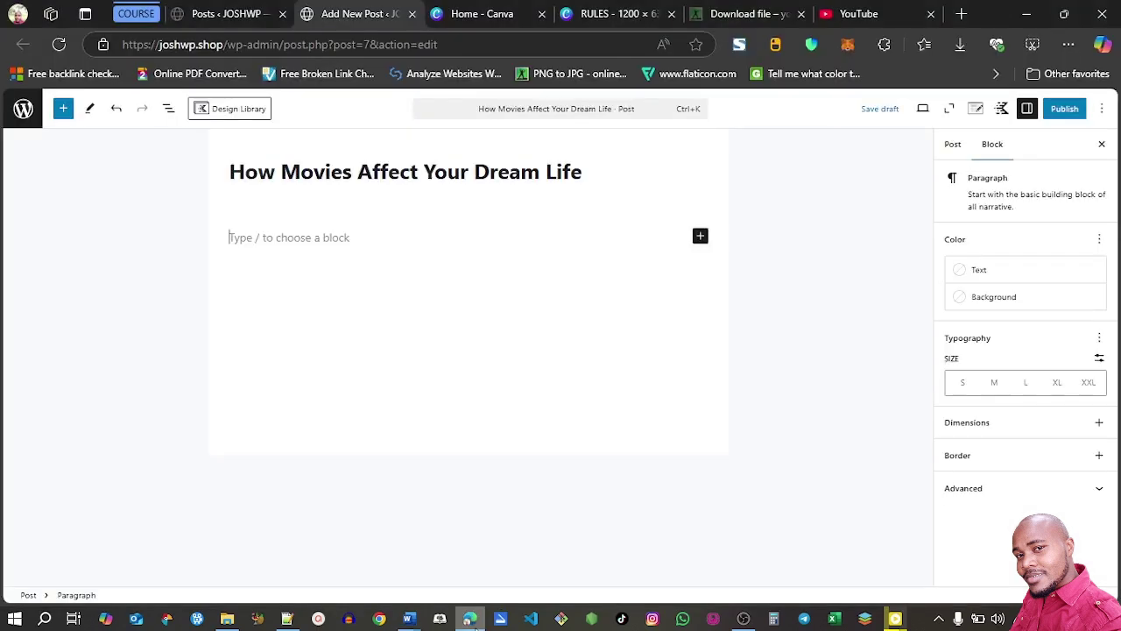
pyautogui.click(200, 9)
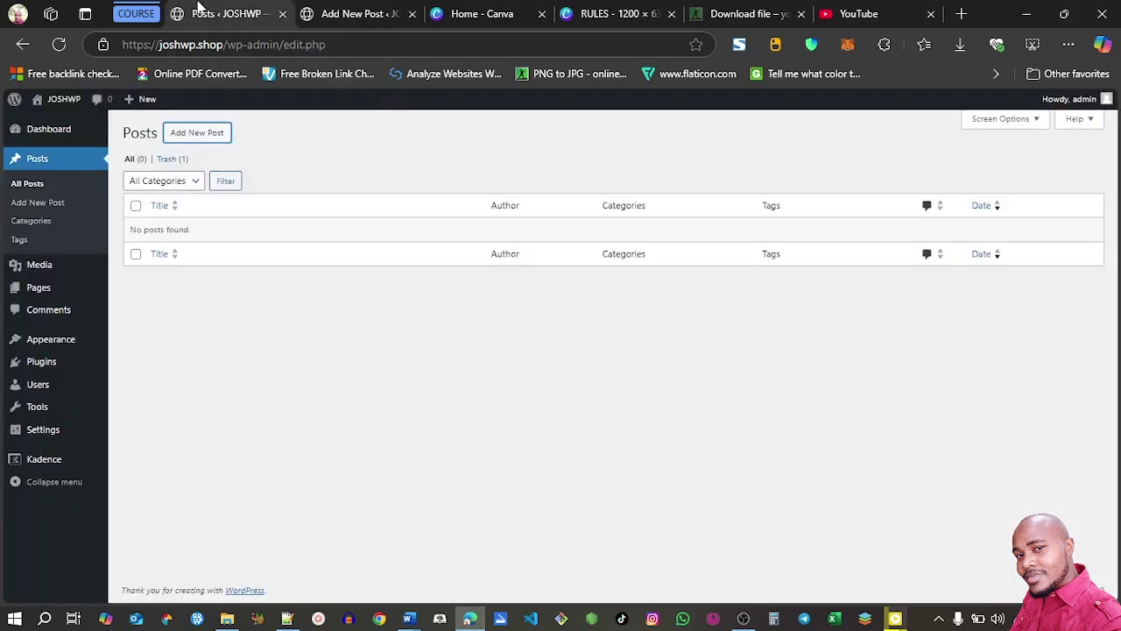
pyautogui.click(355, 13)
pyautogui.click(214, 11)
pyautogui.click(378, 9)
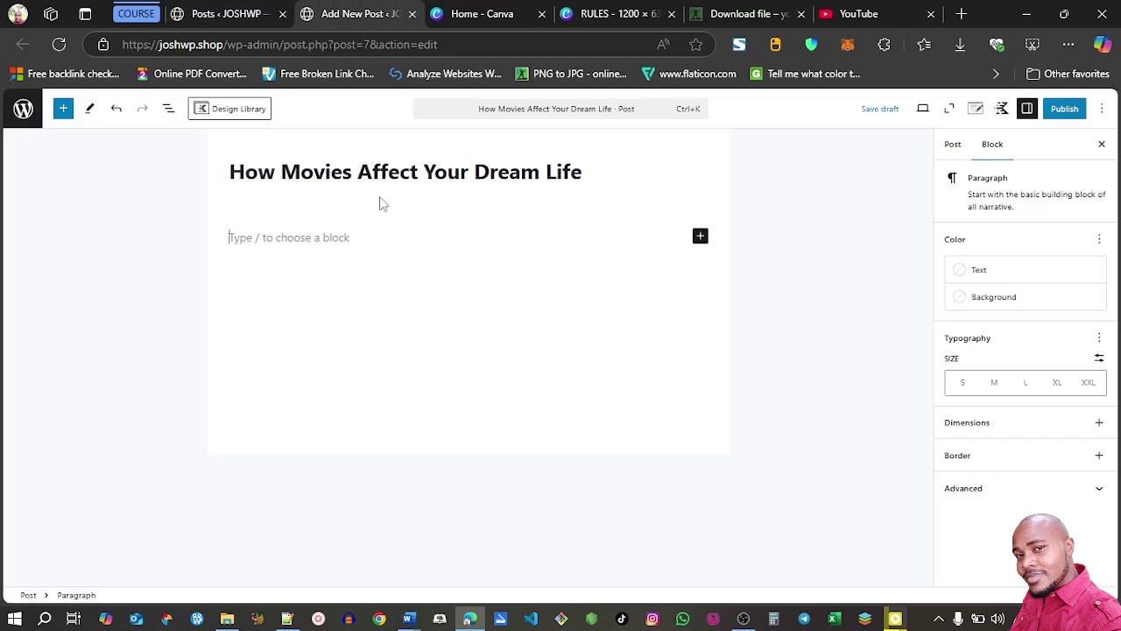
pyautogui.click(197, 10)
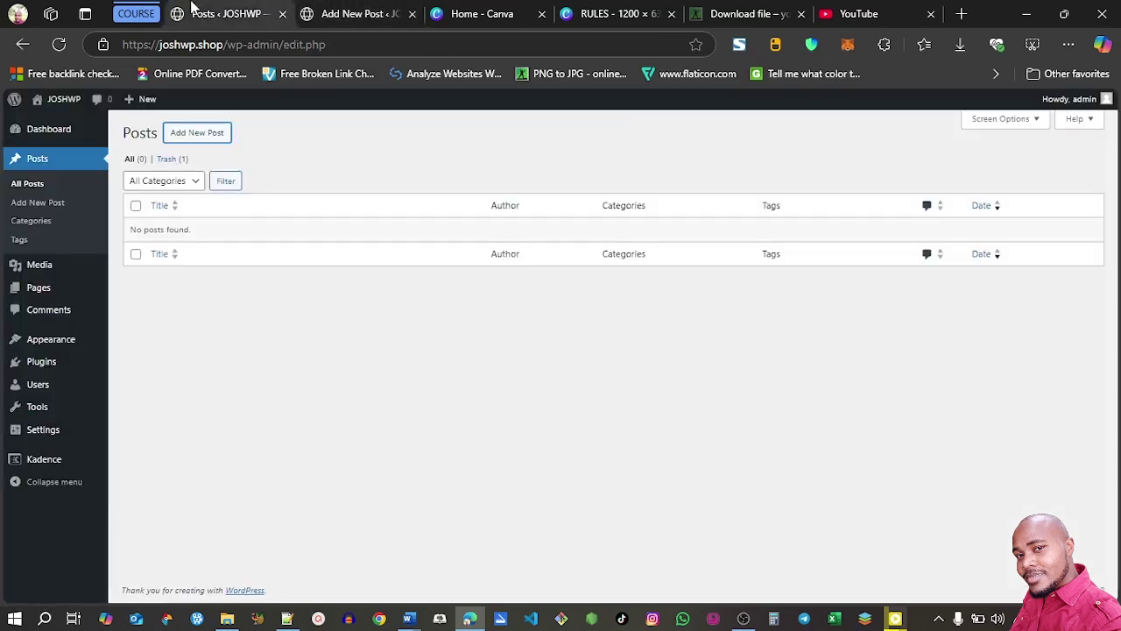
pyautogui.moveTo(47, 368)
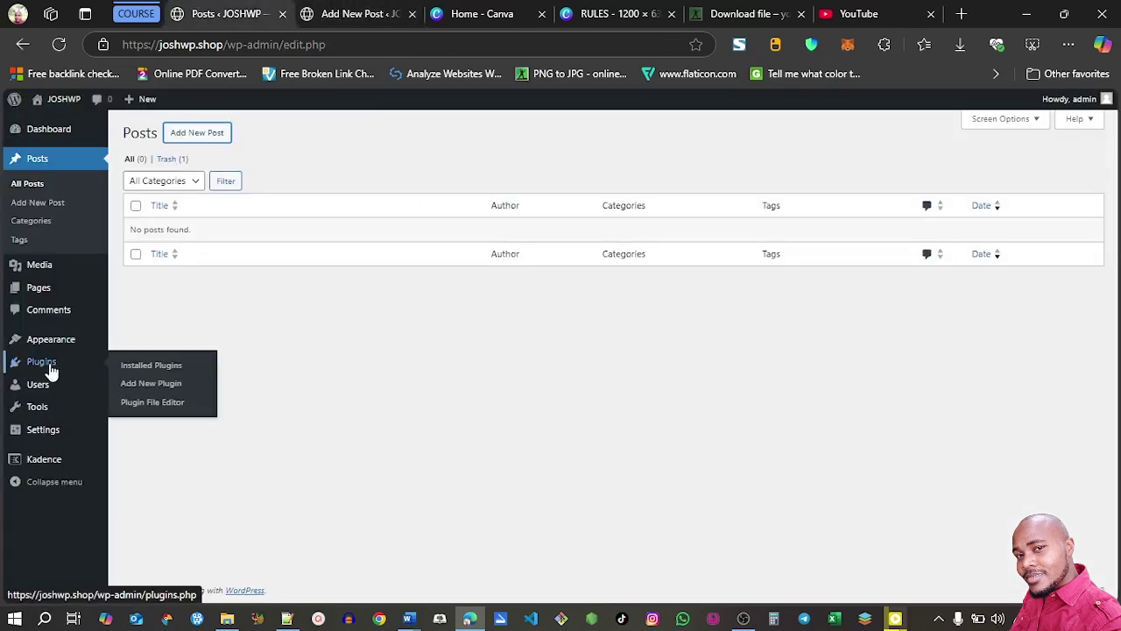
pyautogui.click(153, 389)
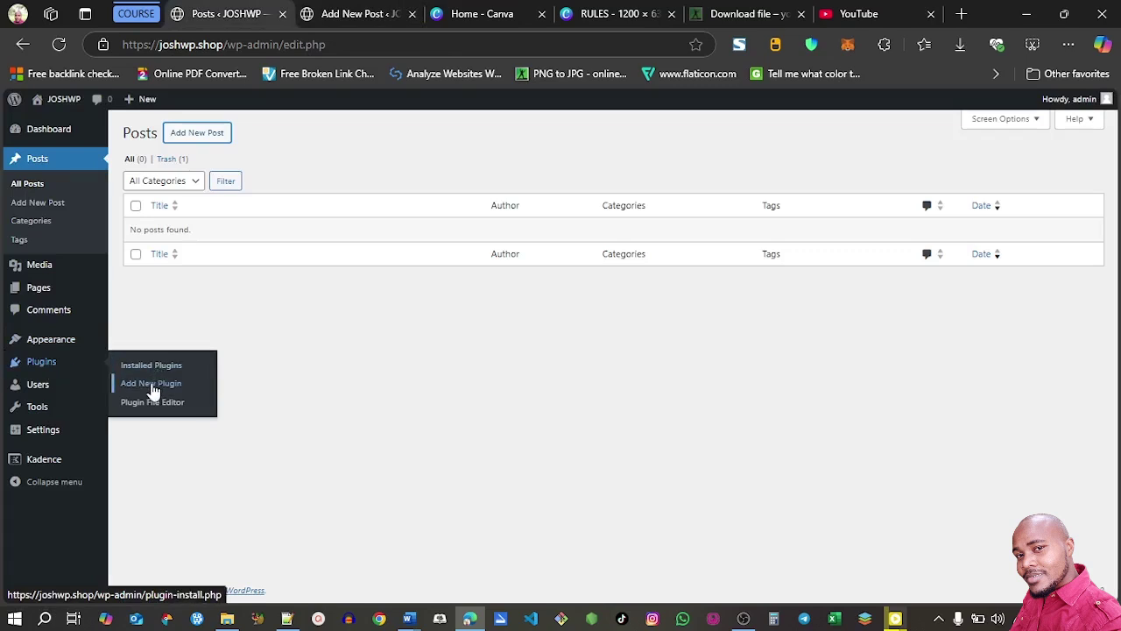
pyautogui.rightClick(154, 390)
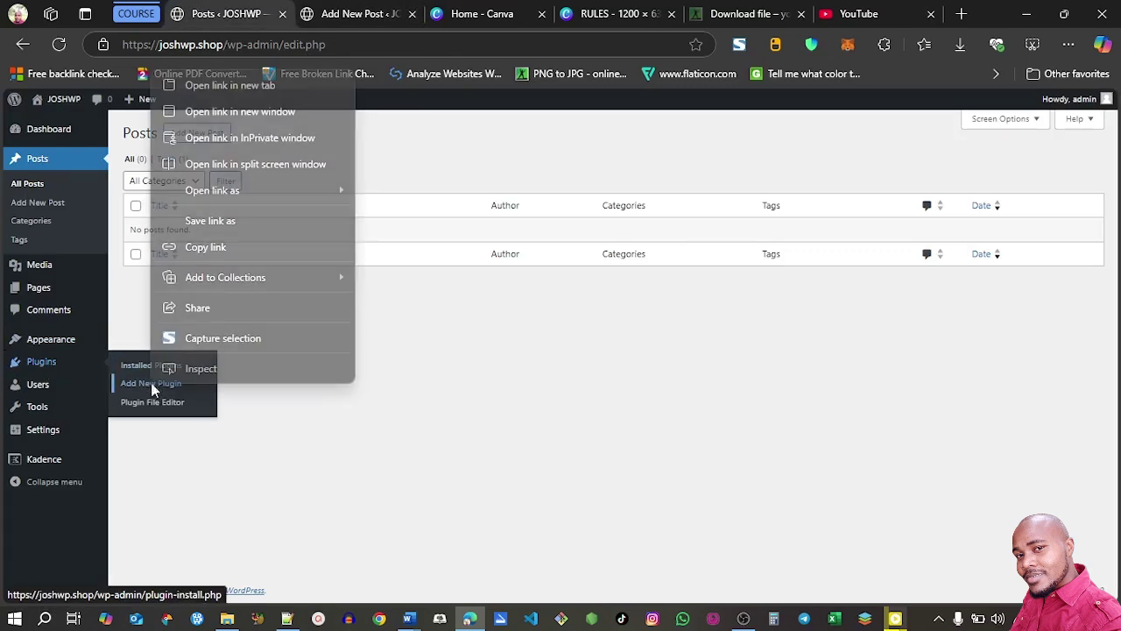
pyautogui.click(246, 89)
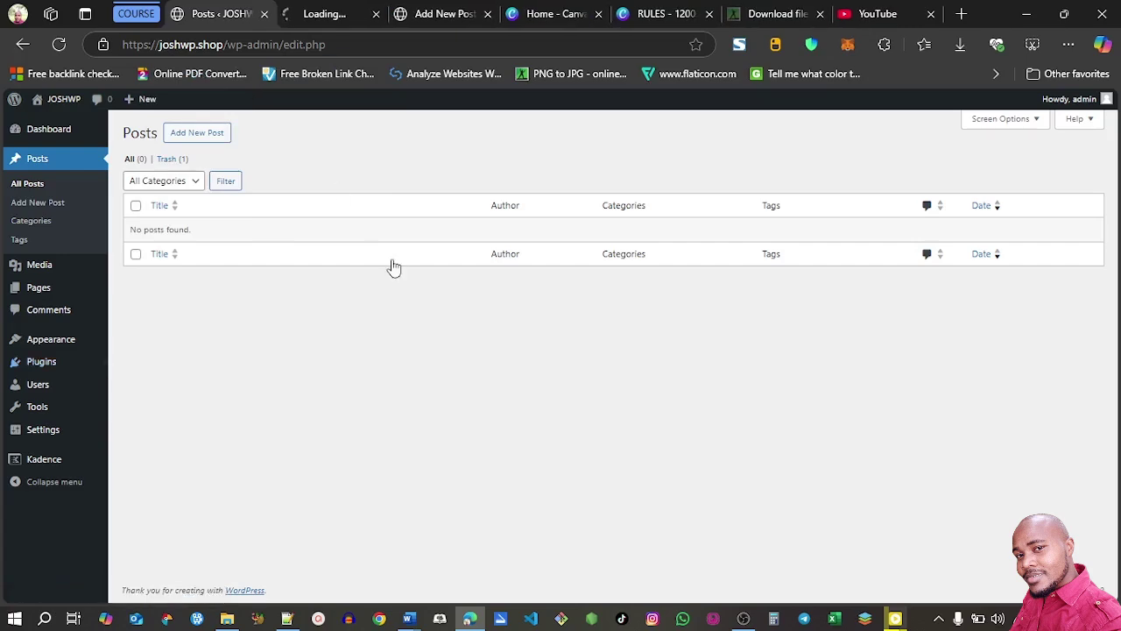
pyautogui.hotkey('ctrl', 'Tab')
# Search the plugins for "mammoth", then install and activate Mammoth .docx converter.
pyautogui.write('ma')
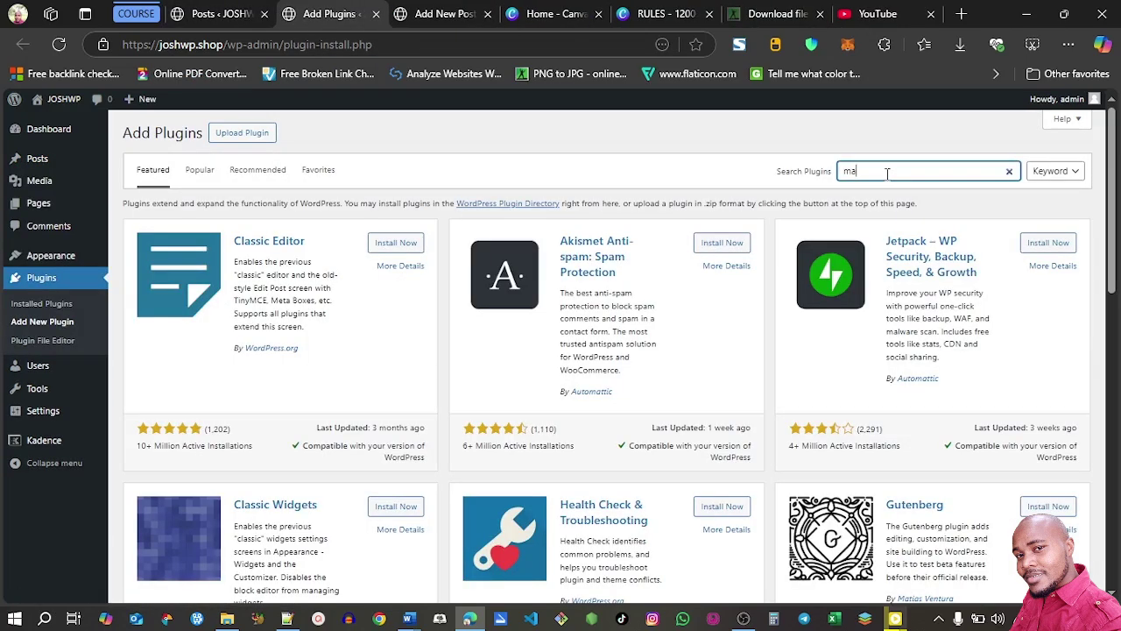
pyautogui.write('mmoth')
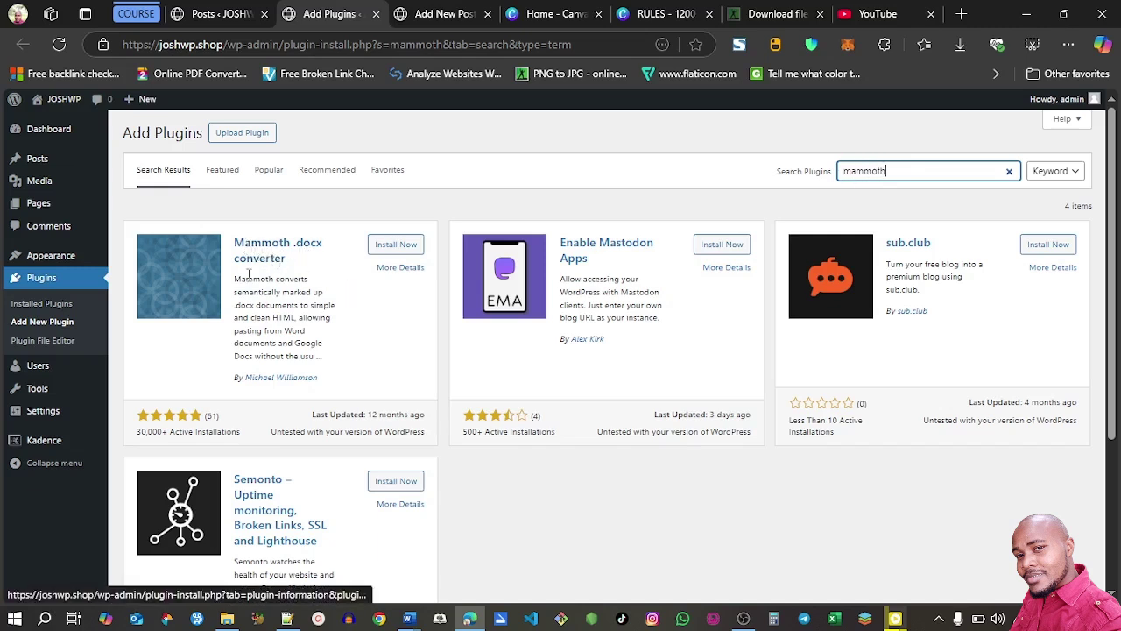
pyautogui.click(396, 245)
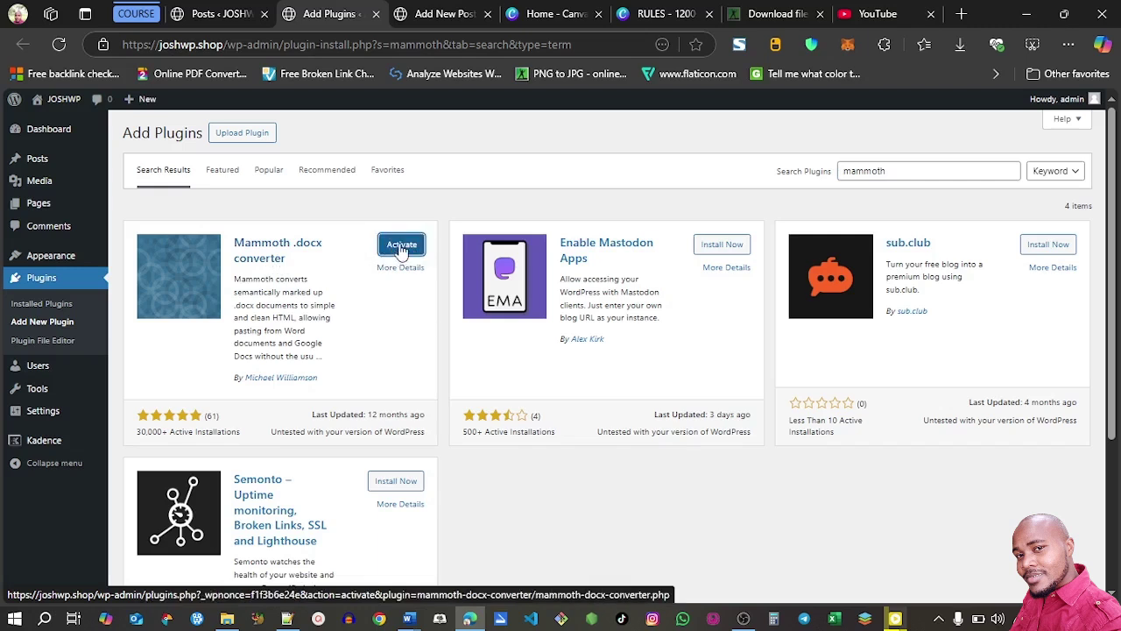
pyautogui.click(401, 247)
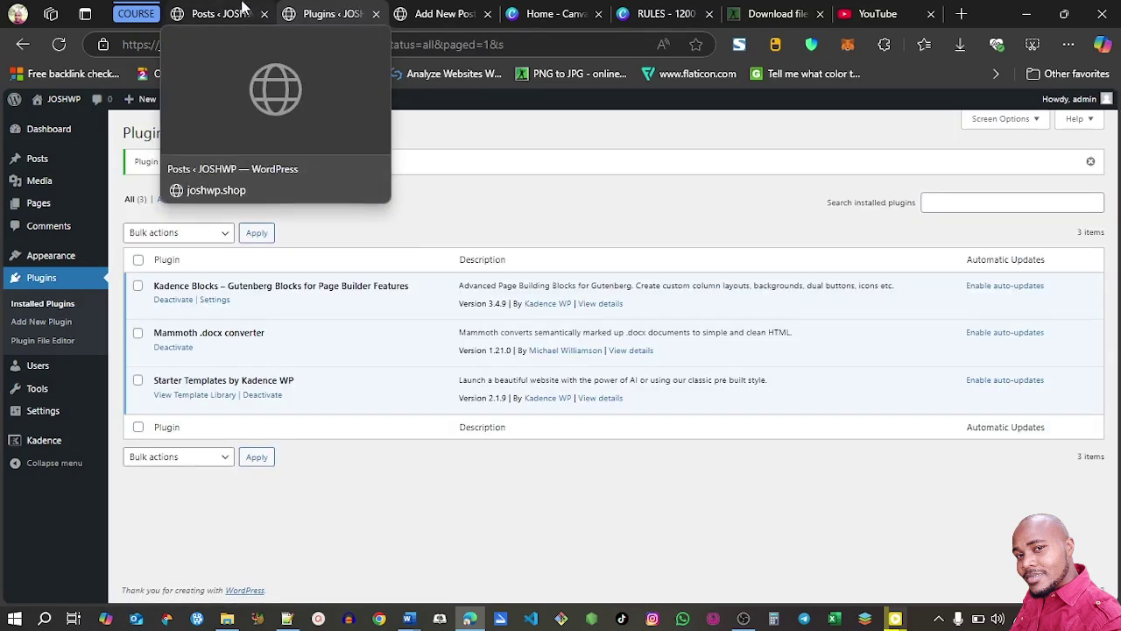
# Create a new blank post in a separate tab from the Posts list.
pyautogui.click(230, 9)
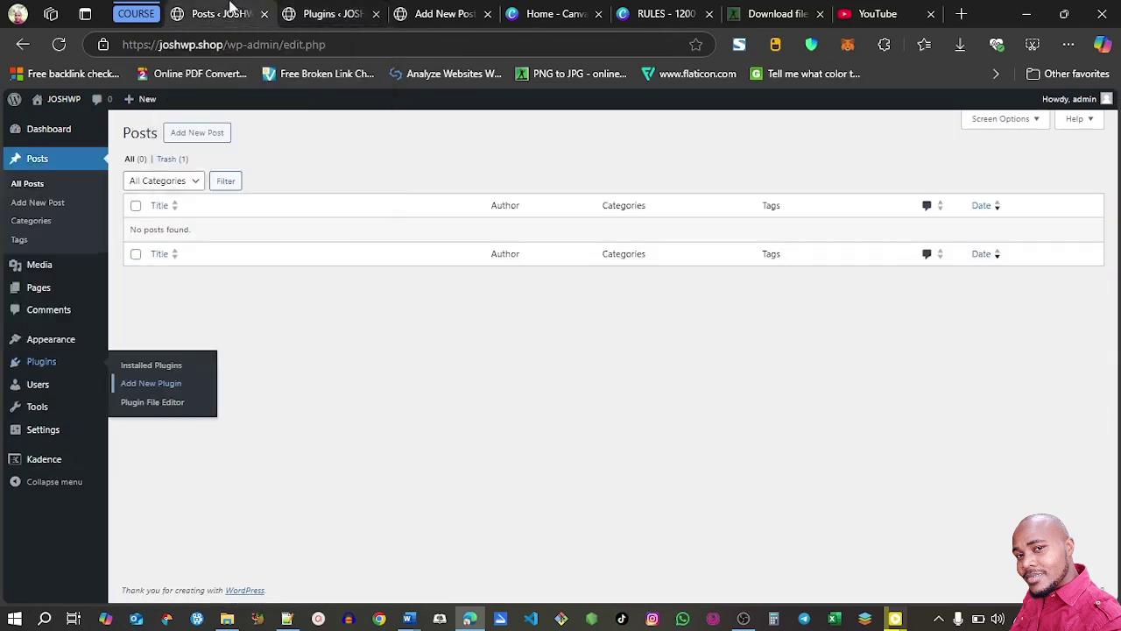
pyautogui.rightClick(194, 138)
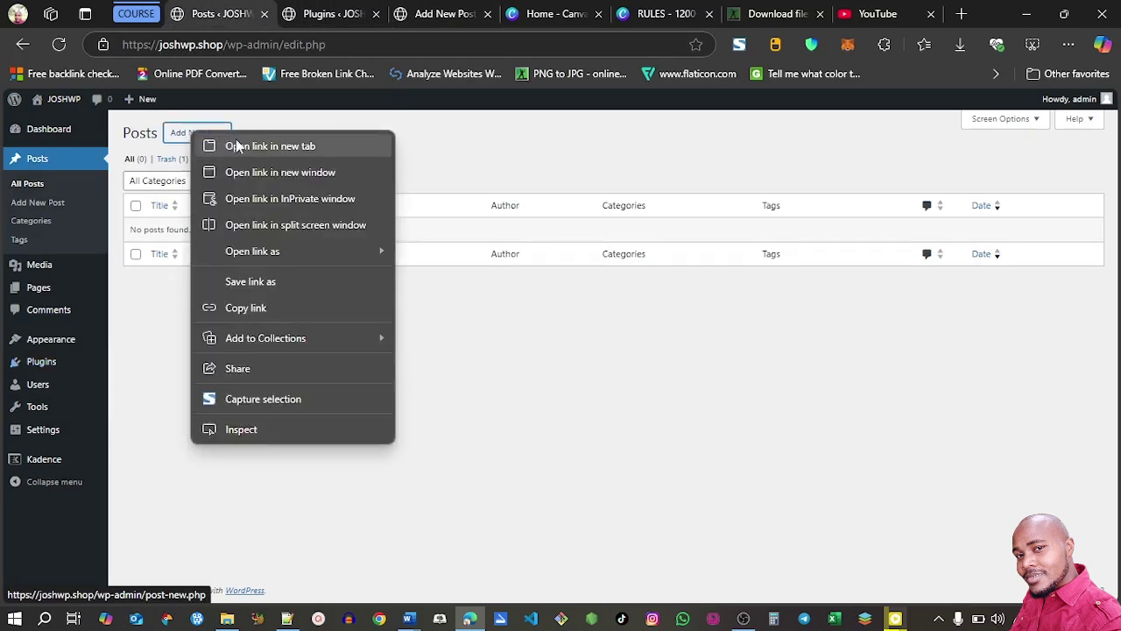
pyautogui.click(225, 143)
pyautogui.click(382, 14)
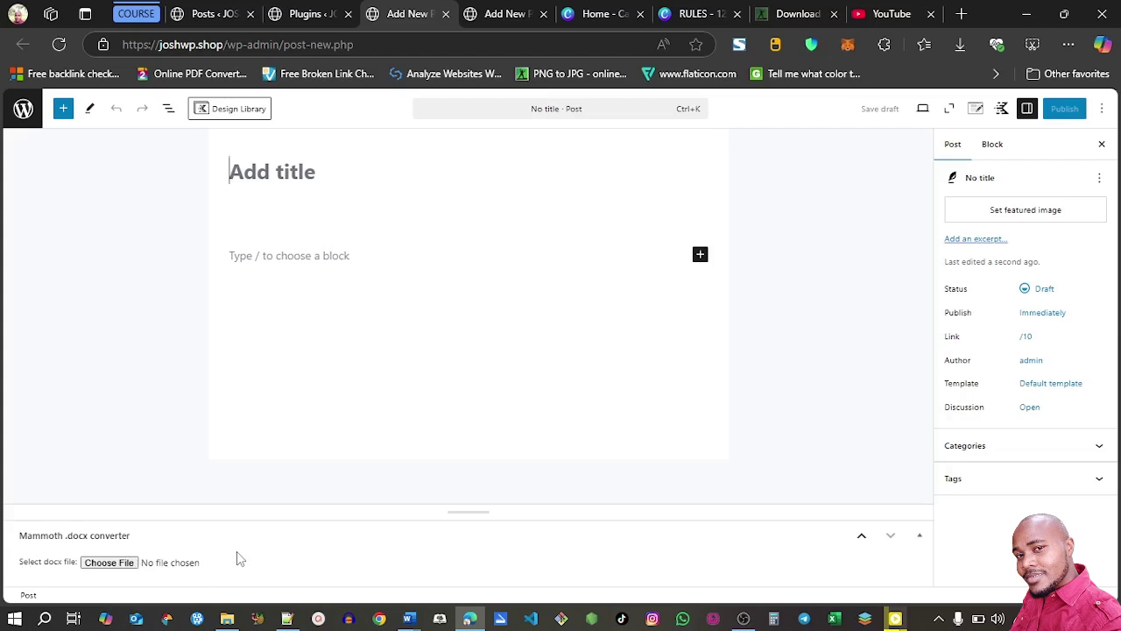
# Load "How Movies Affect Your Dream Life" from Pictures into the Mammoth .docx converter, insert it into the post, and collapse the converter.
pyautogui.click(110, 563)
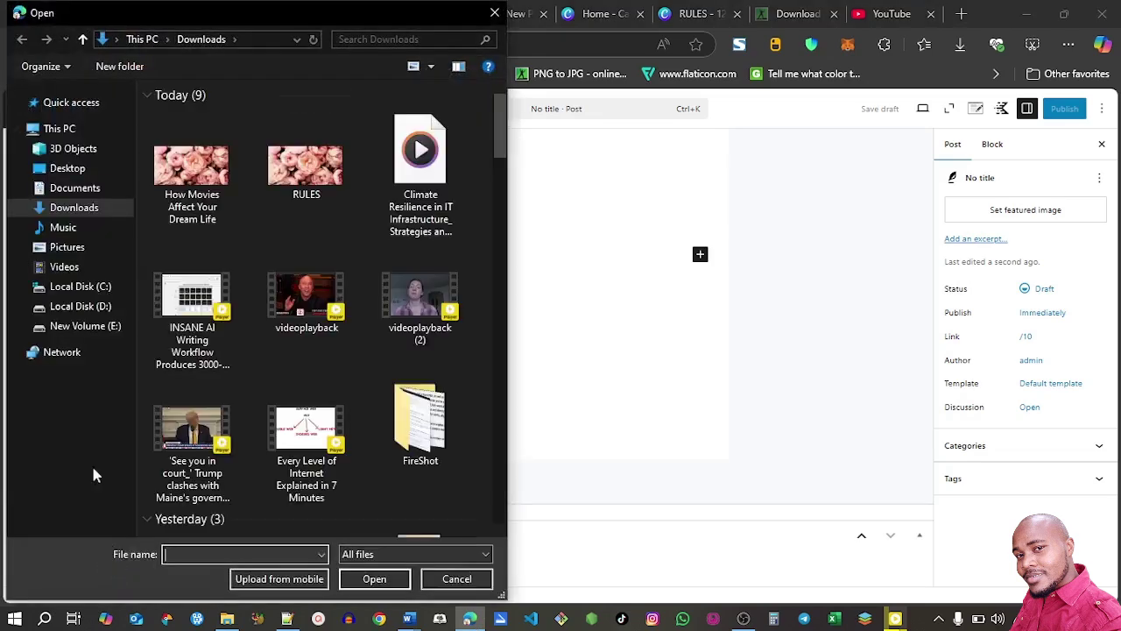
pyautogui.click(80, 250)
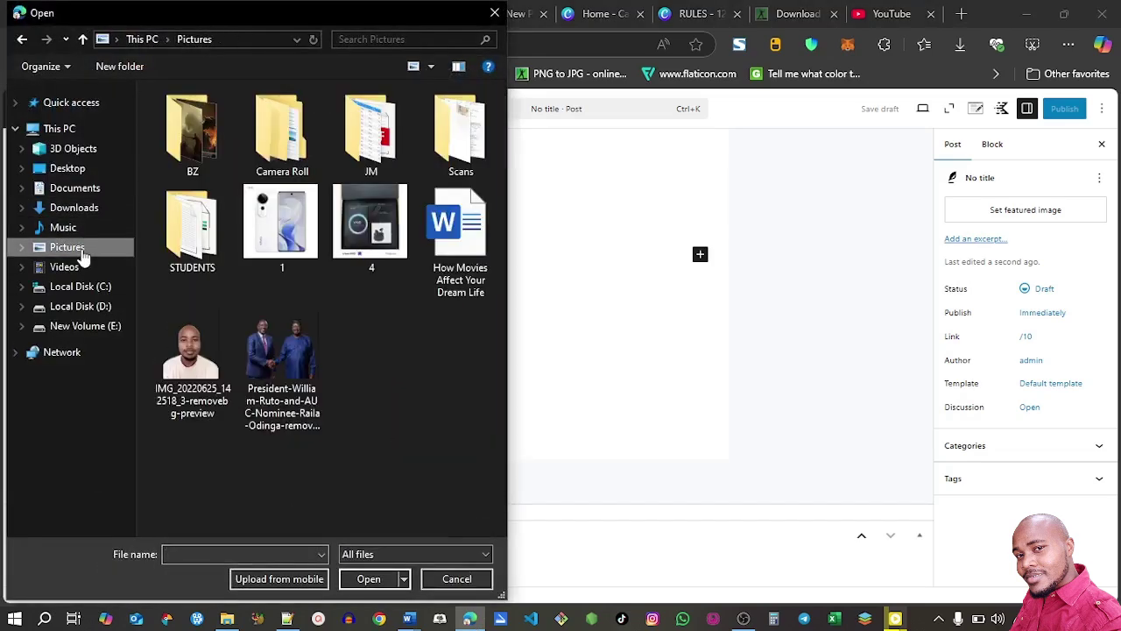
pyautogui.click(443, 292)
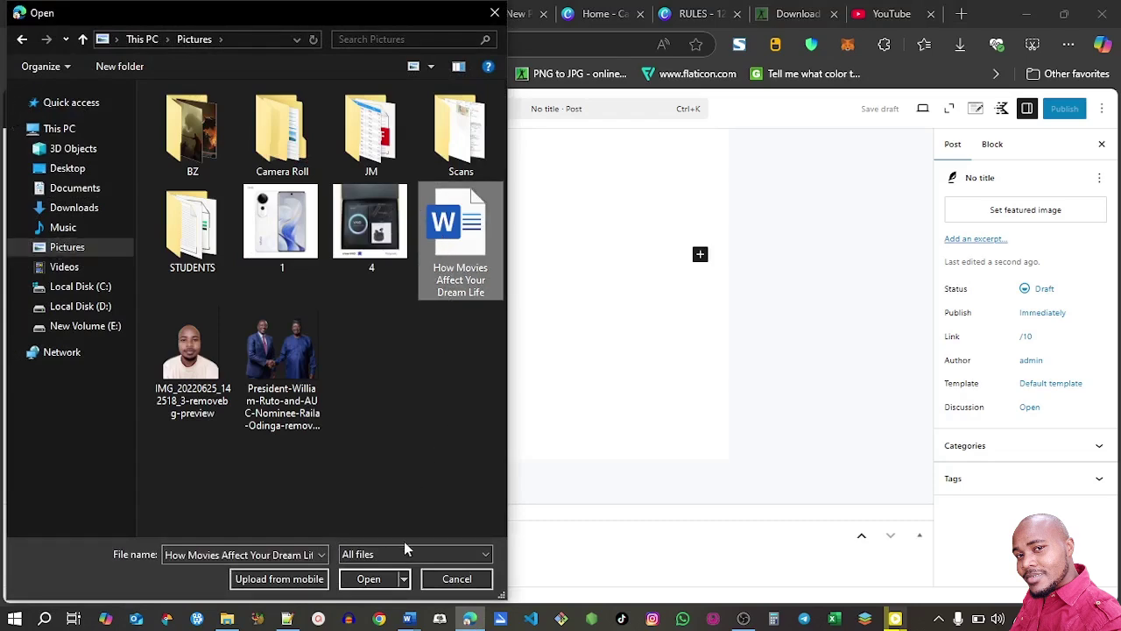
pyautogui.click(368, 578)
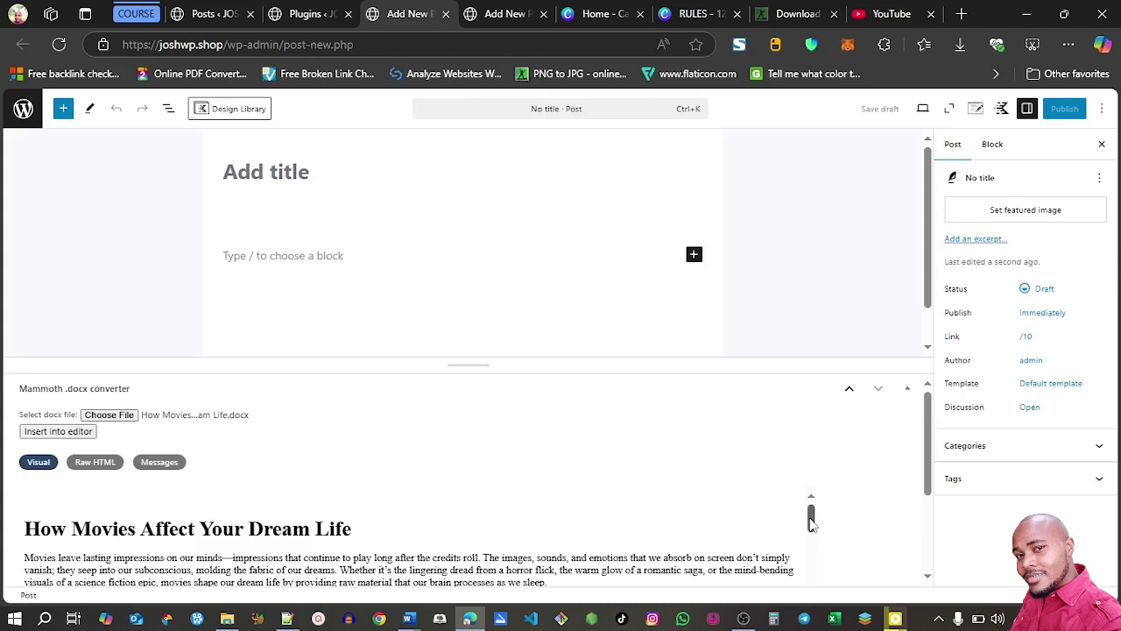
pyautogui.moveTo(814, 514); pyautogui.dragTo(809, 502)
pyautogui.click(60, 431)
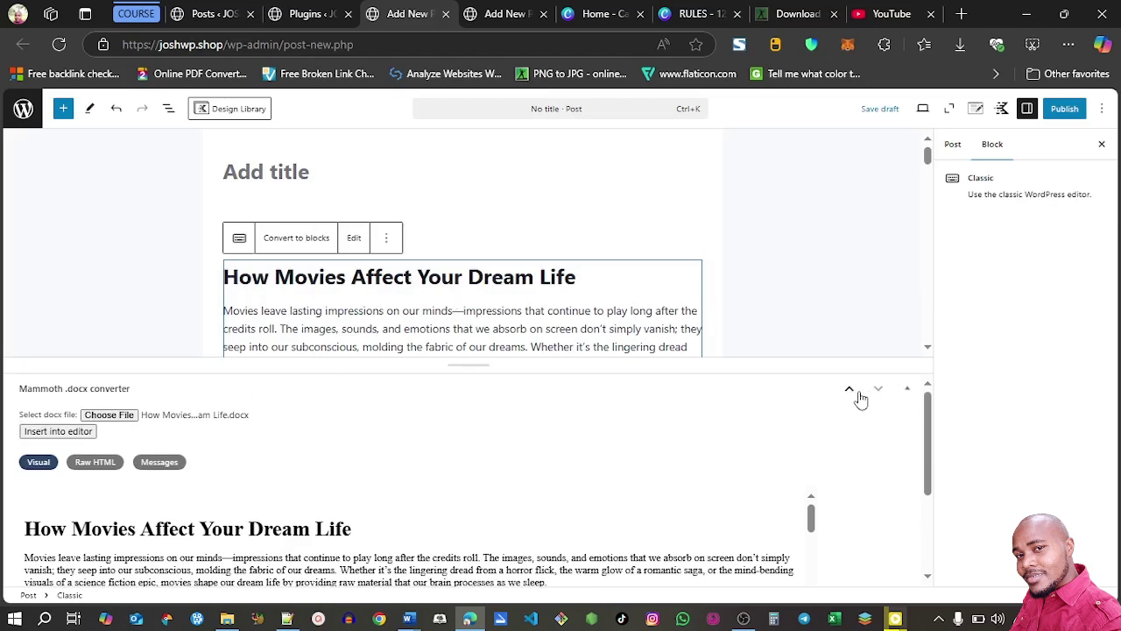
pyautogui.click(907, 392)
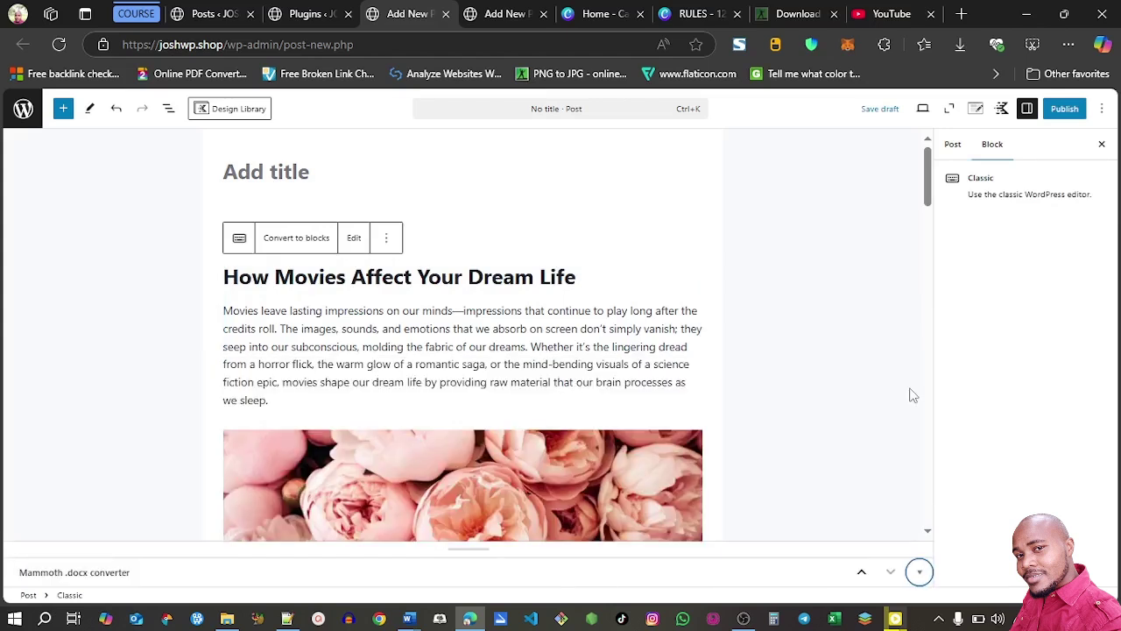
pyautogui.click(355, 277)
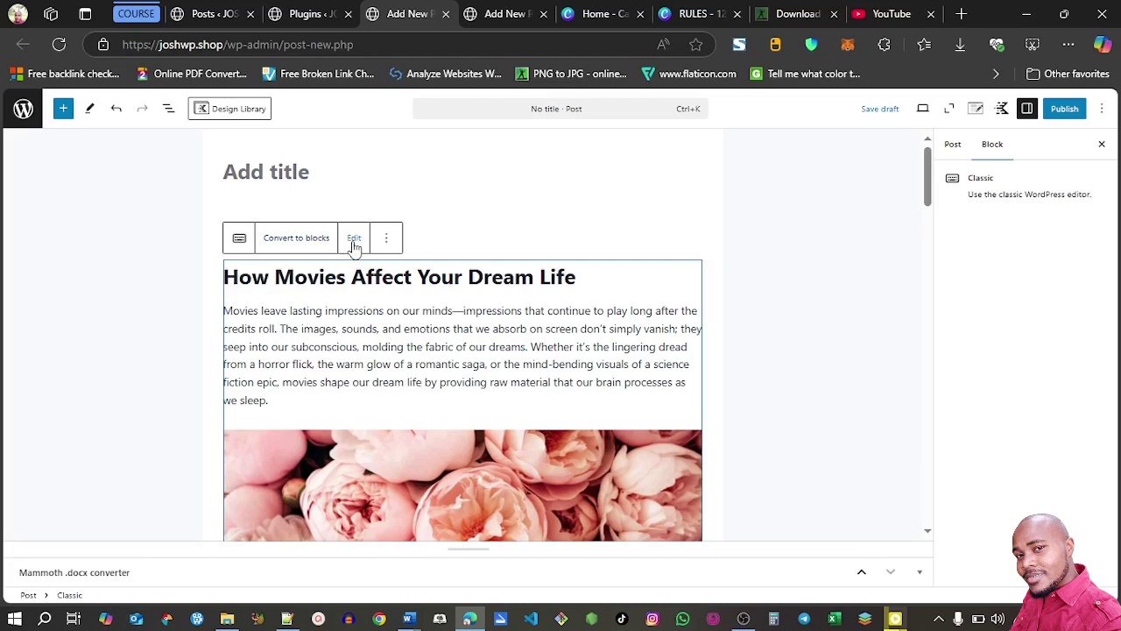
# Open the imported article in the Classic Editor, save it, and convert the Classic block to separate blocks.
pyautogui.click(354, 240)
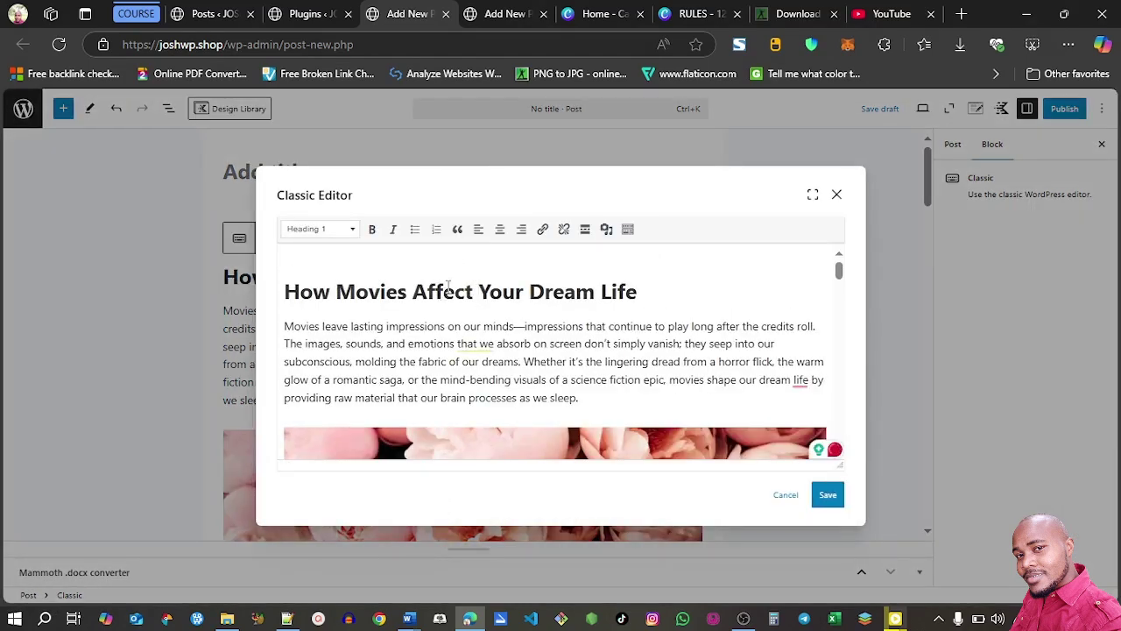
pyautogui.click(479, 236)
pyautogui.click(828, 495)
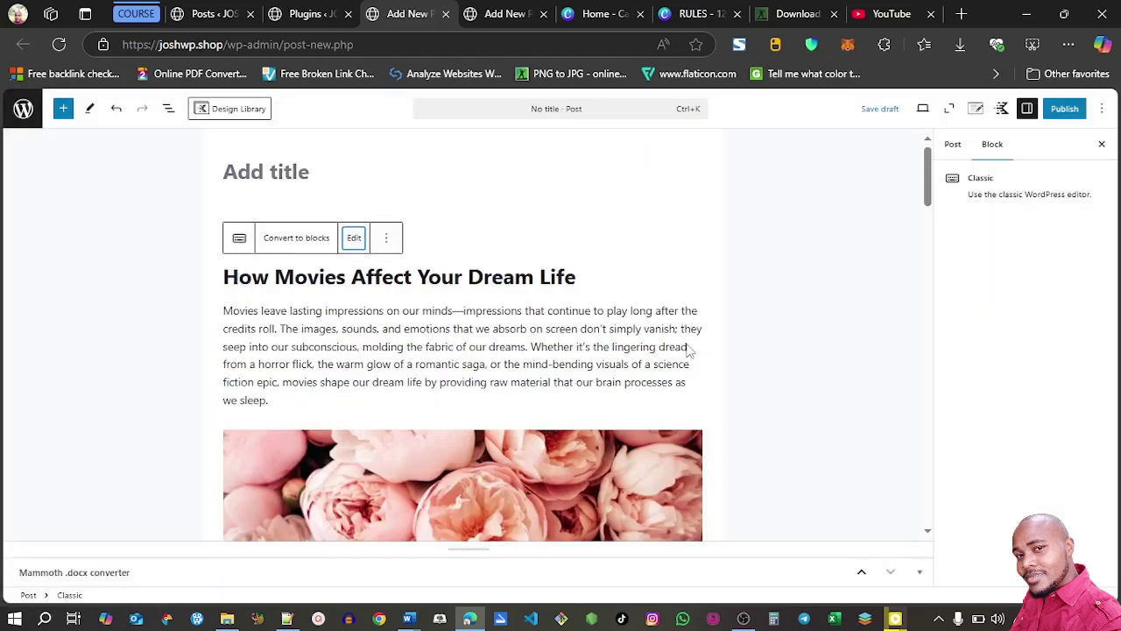
pyautogui.click(300, 241)
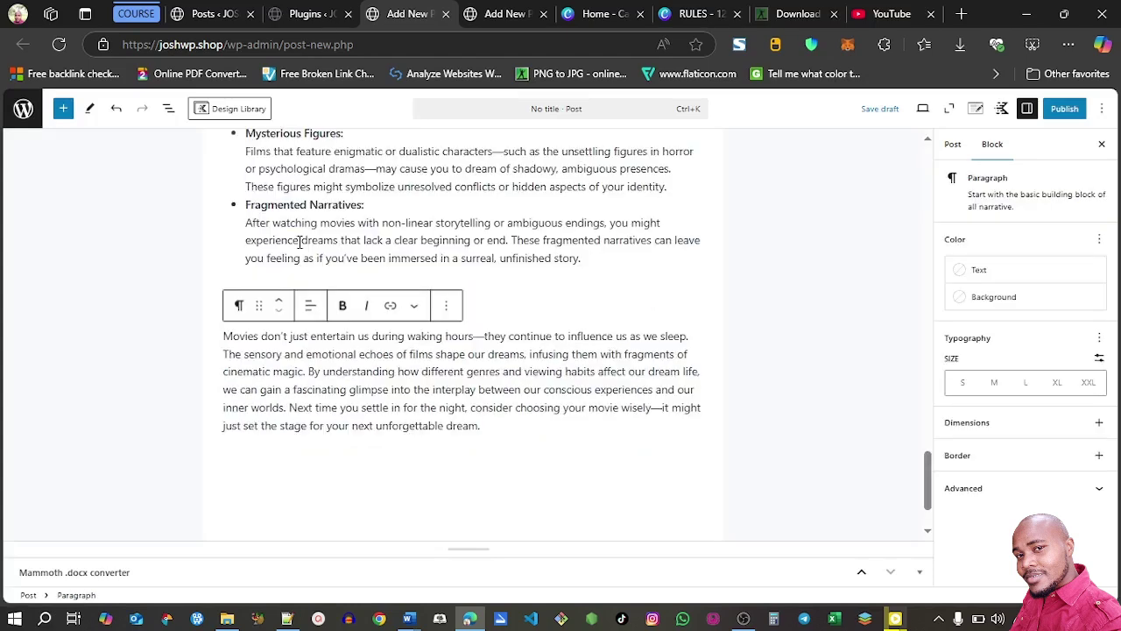
# Delete the empty paragraph block between the flower image and "The Psychological Imprint of Movies" heading.
pyautogui.moveTo(937, 474); pyautogui.dragTo(917, 226)
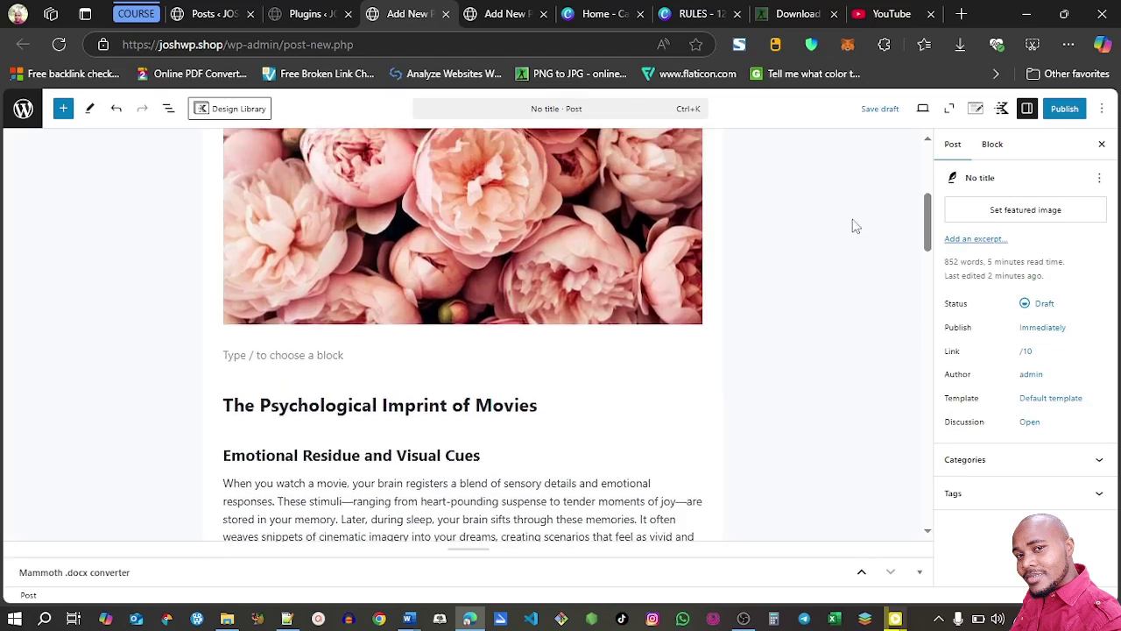
pyautogui.click(273, 354)
pyautogui.press('BackSpace')
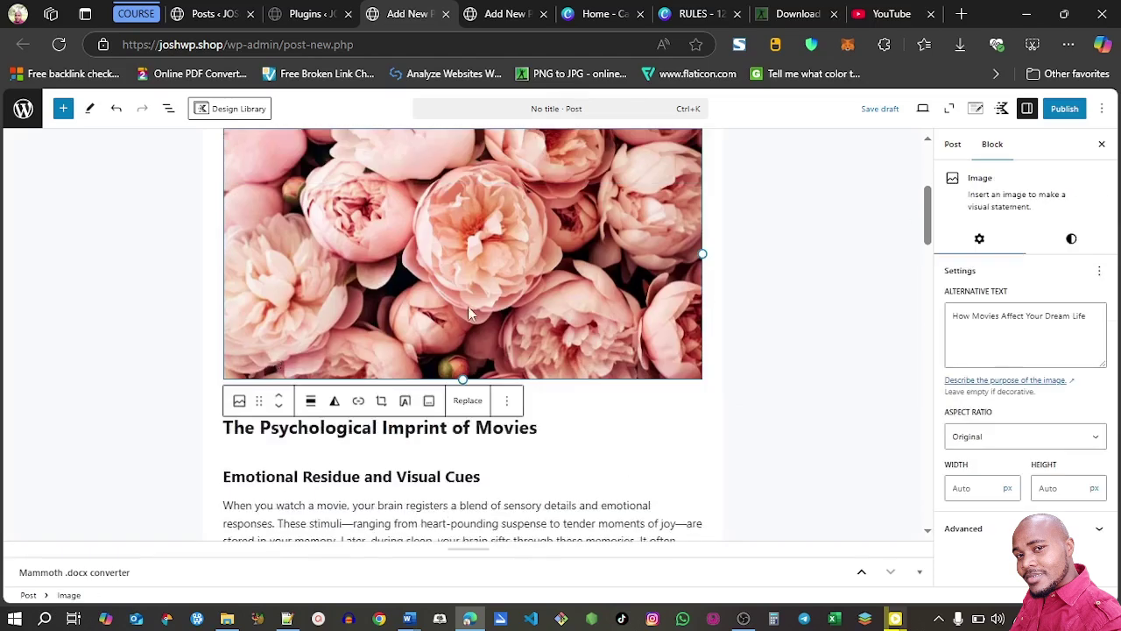
# Move the heading text "How Movies Affect Your Dream Life" into the post title and delete the leftover H1 heading block.
pyautogui.moveTo(927, 210); pyautogui.dragTo(926, 159)
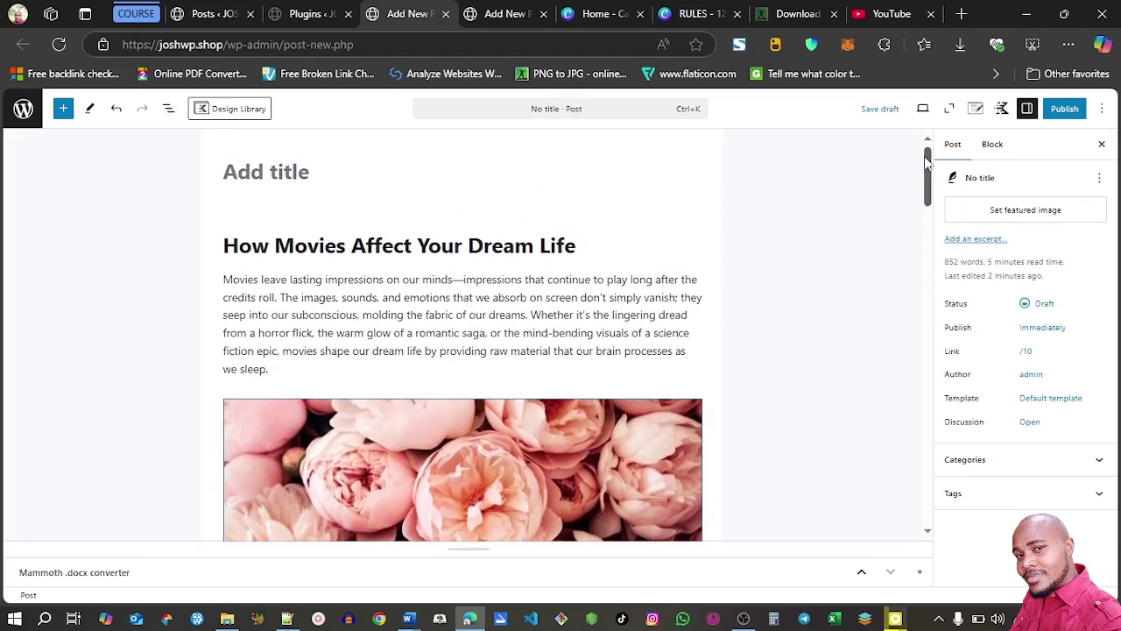
pyautogui.tripleClick(432, 247)
pyautogui.hotkey('ctrl', 'c')
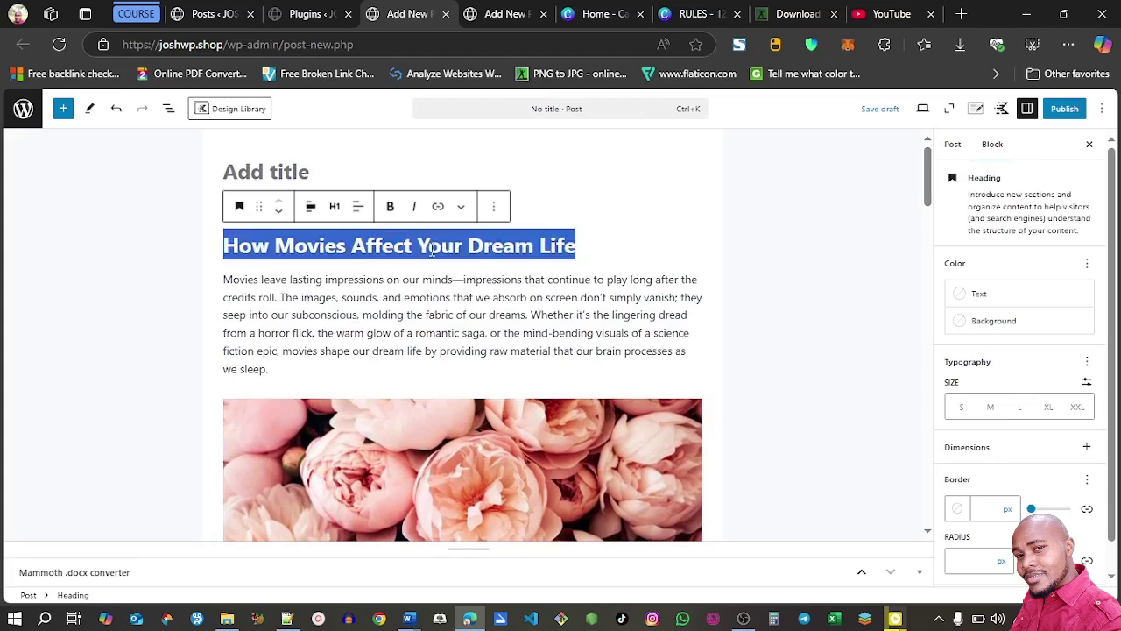
pyautogui.press('BackSpace')
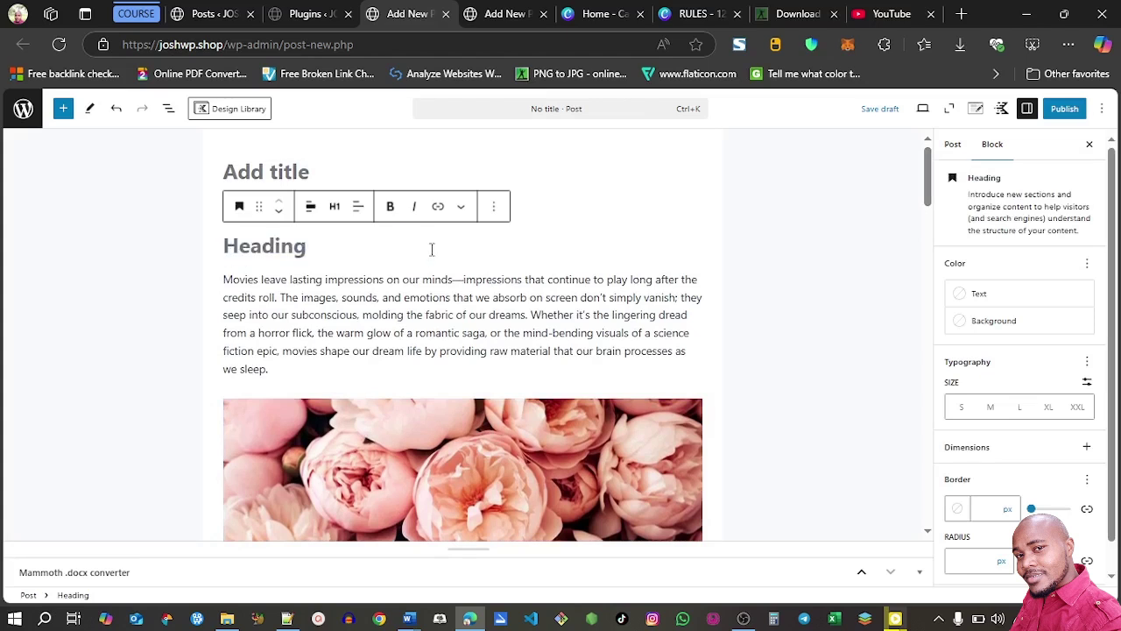
pyautogui.click(495, 208)
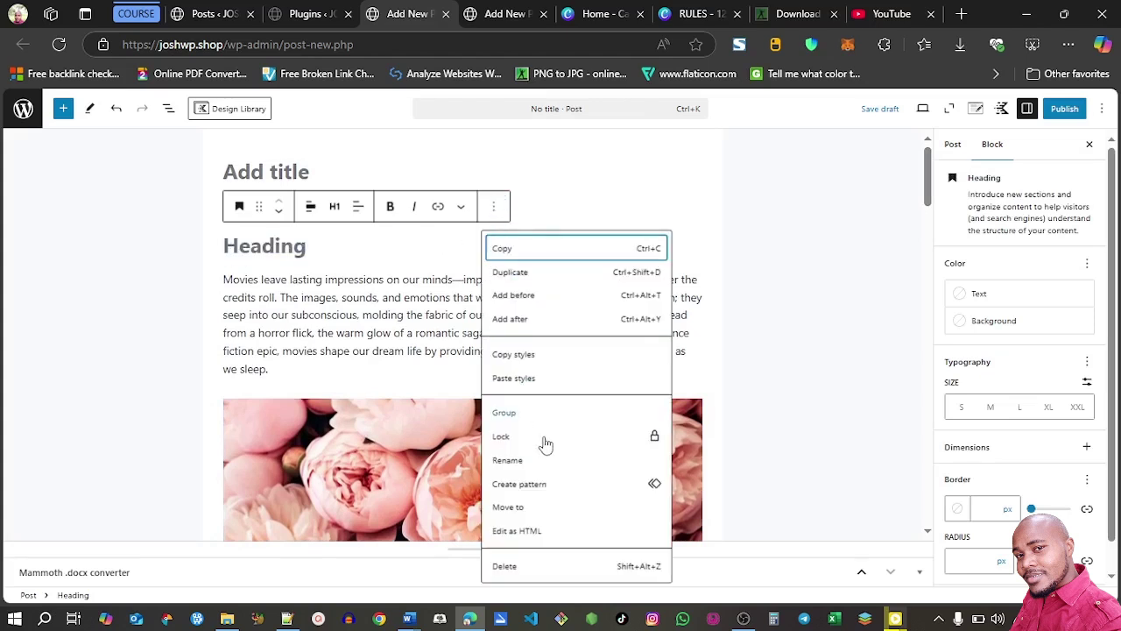
pyautogui.click(531, 569)
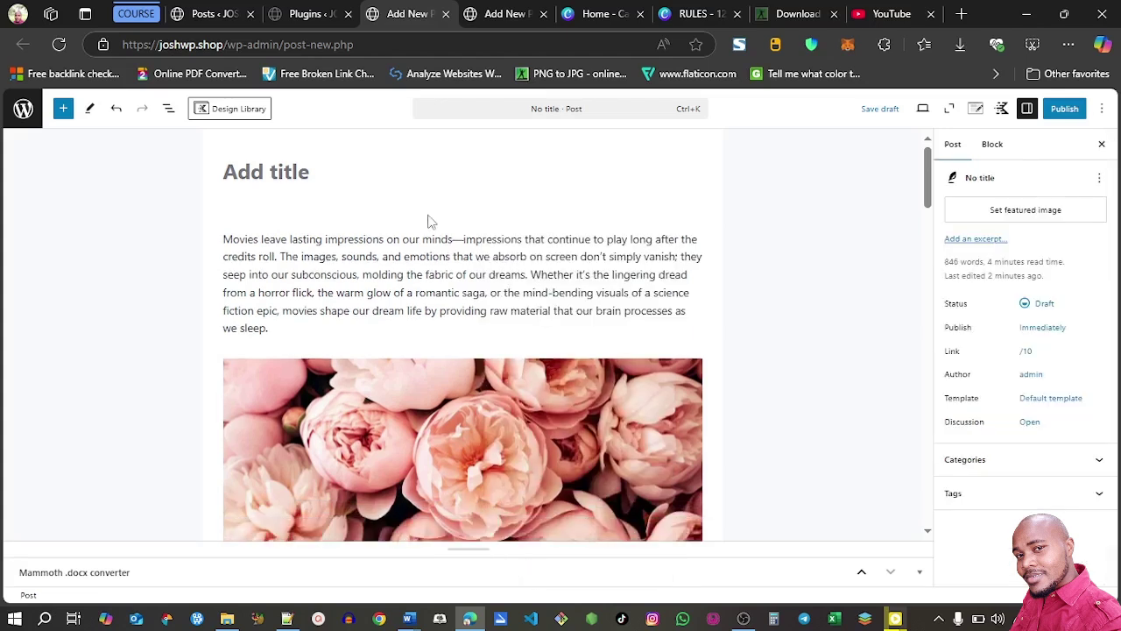
pyautogui.click(313, 173)
pyautogui.hotkey('ctrl', 'v')
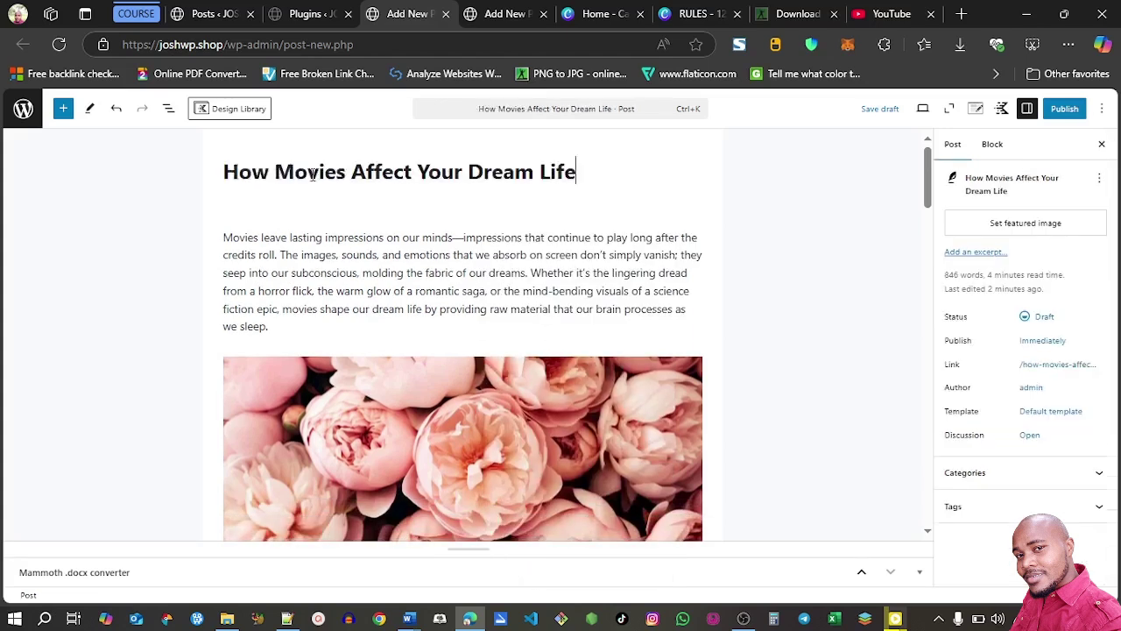
# Publish the post "How Movies Affect Your Dream Life" immediately with public visibility.
pyautogui.moveTo(929, 189); pyautogui.dragTo(917, 161)
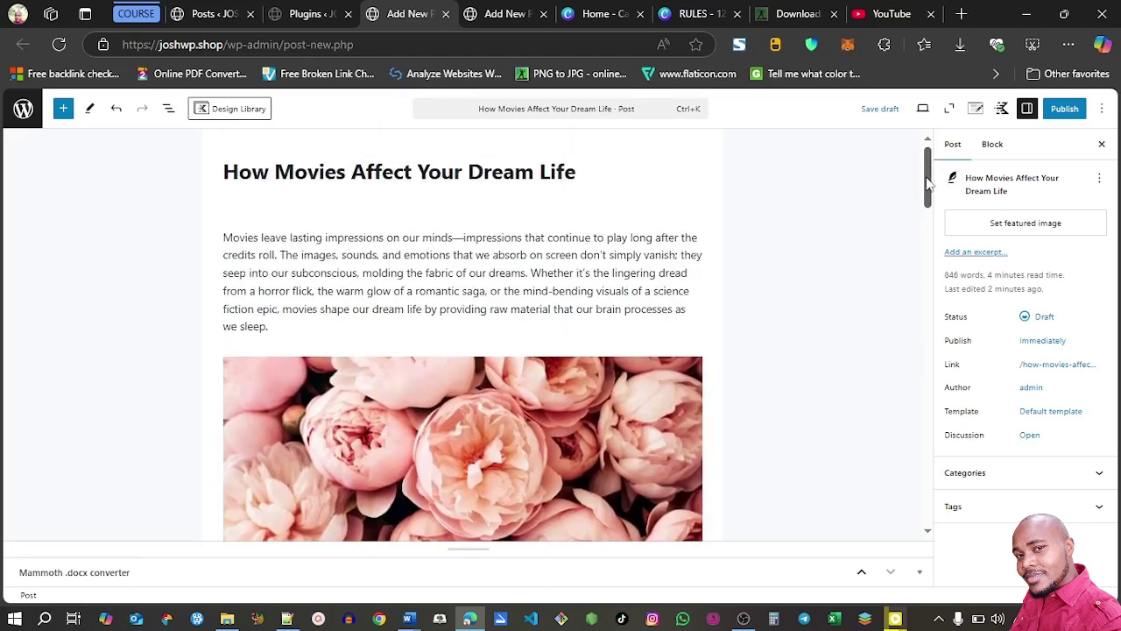
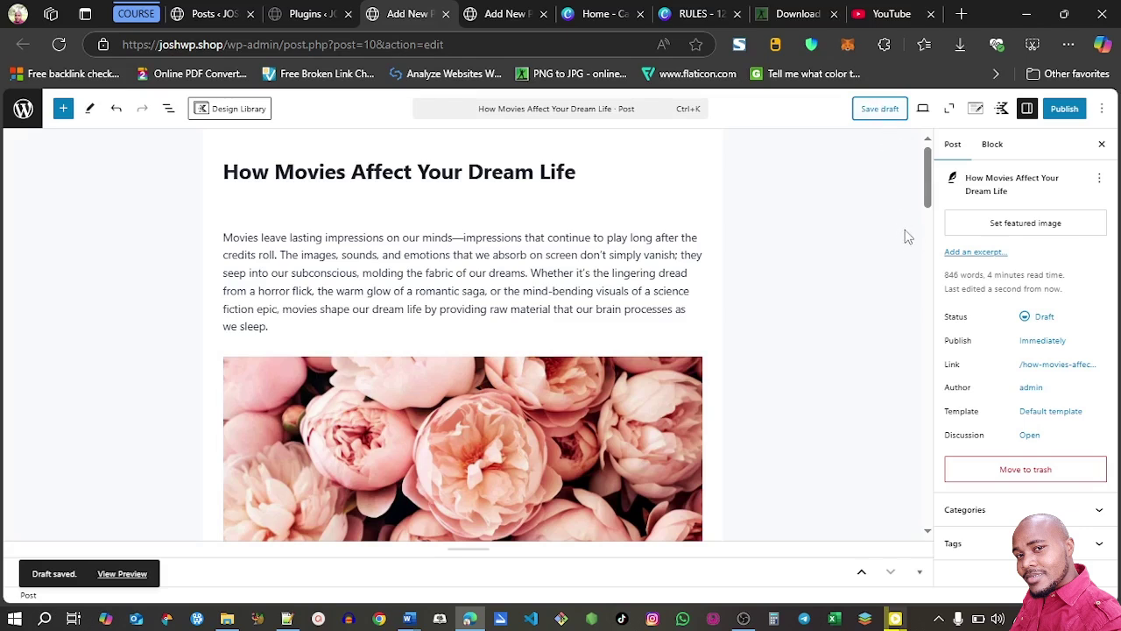
pyautogui.click(1066, 111)
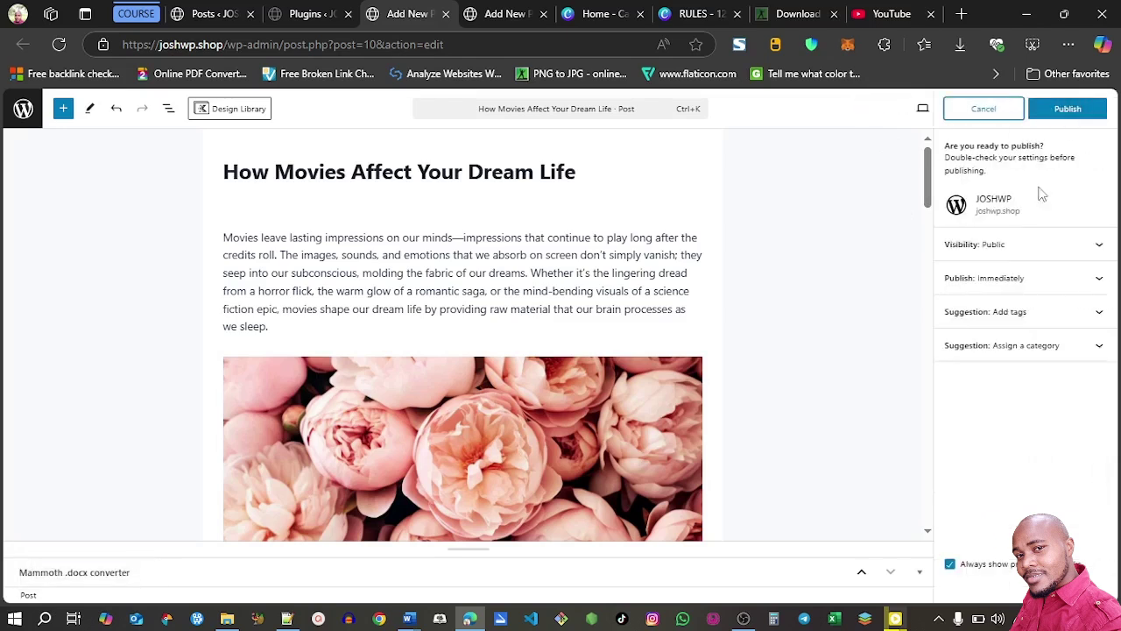
pyautogui.click(1069, 112)
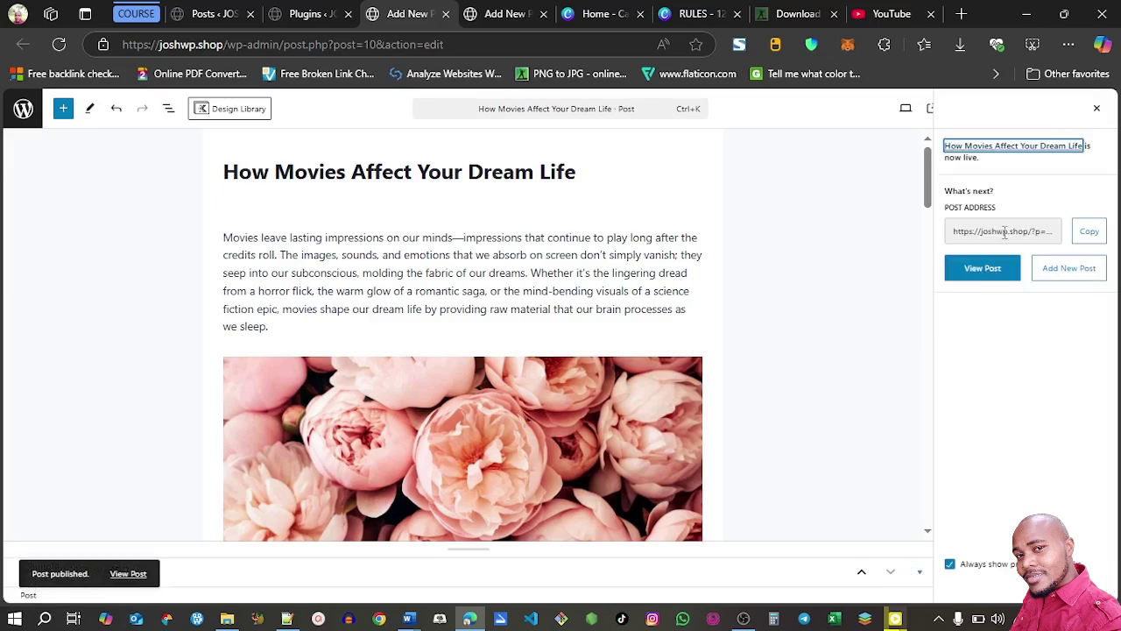
# Open the published post in a new tab and look over its title, introduction and image.
pyautogui.rightClick(972, 277)
pyautogui.click(987, 286)
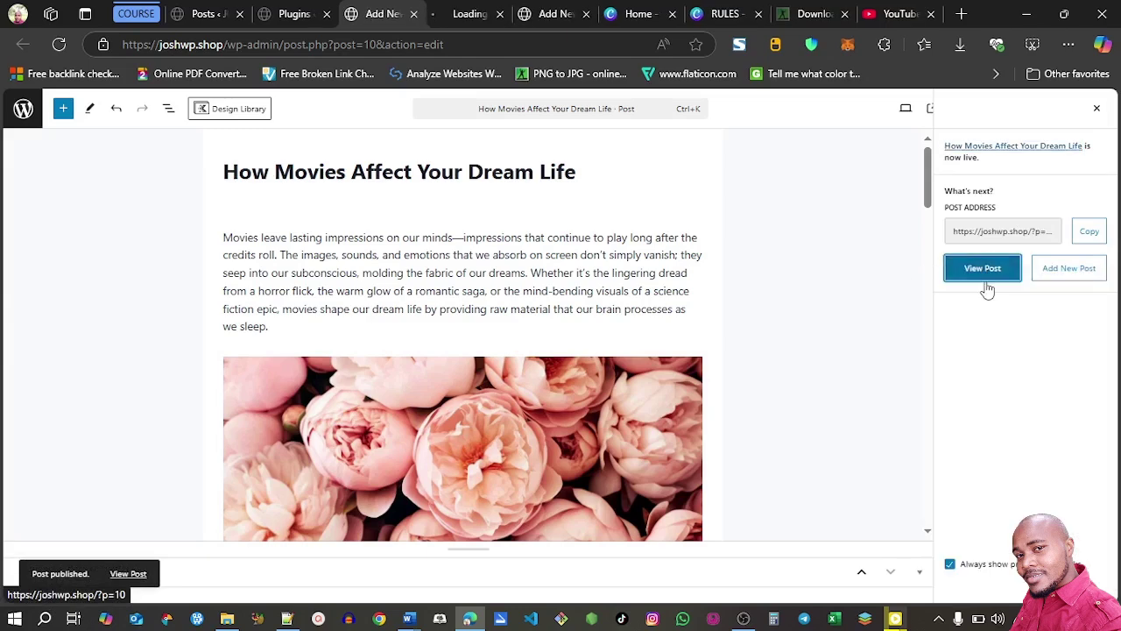
pyautogui.hotkey('ctrl', 'Tab')
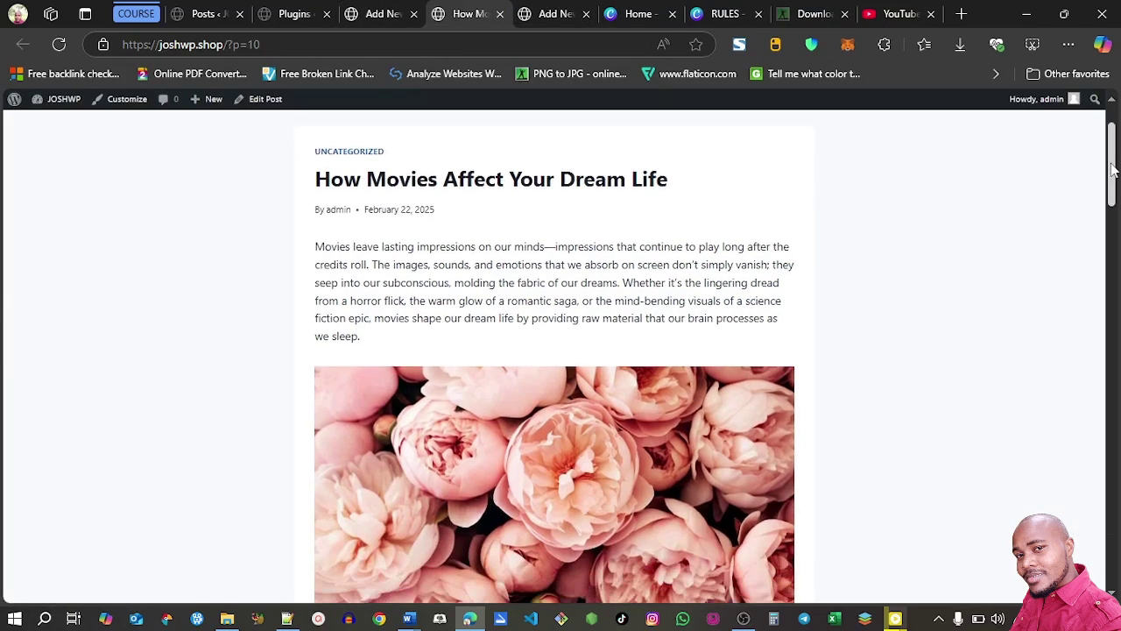
pyautogui.scroll(-1, 1114, 179)
pyautogui.scroll(-4, 1114, 179)
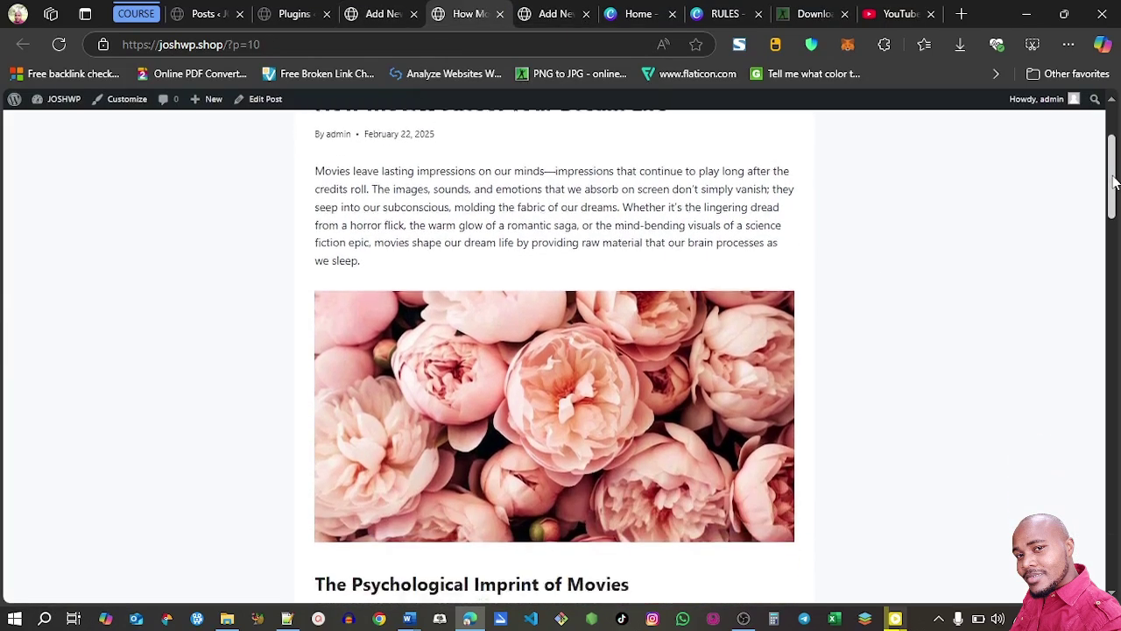
# Compare the heading level of "Emotional Residue and Visual Cues" in the post editor with the heading styles in the Word document.
pyautogui.hotkey('ctrl', 'shift', 'Tab')
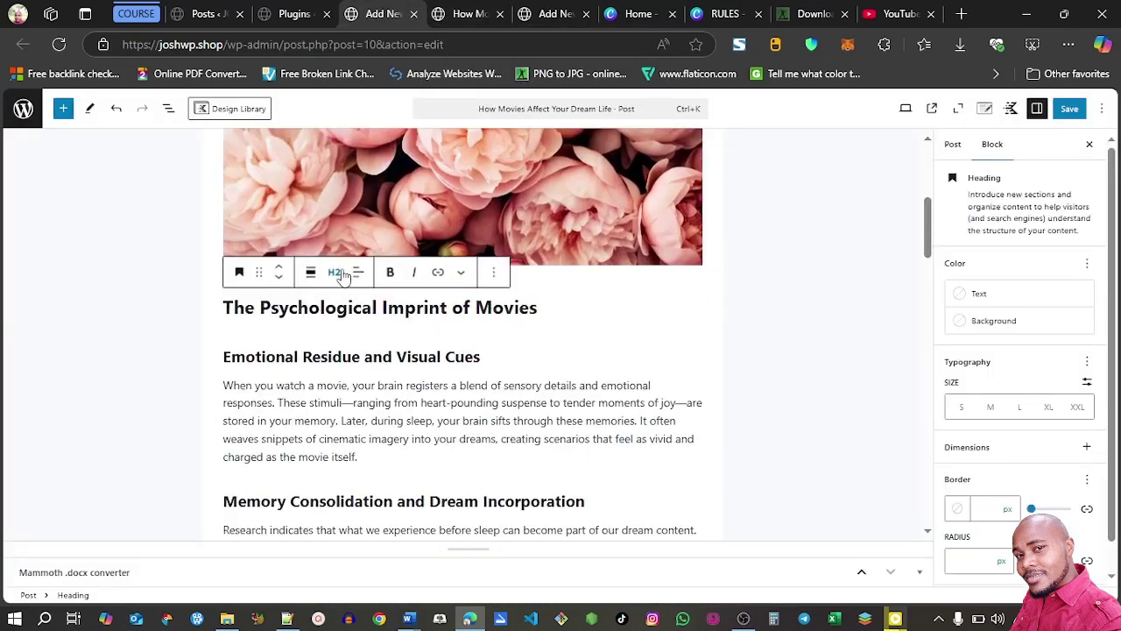
pyautogui.click(383, 357)
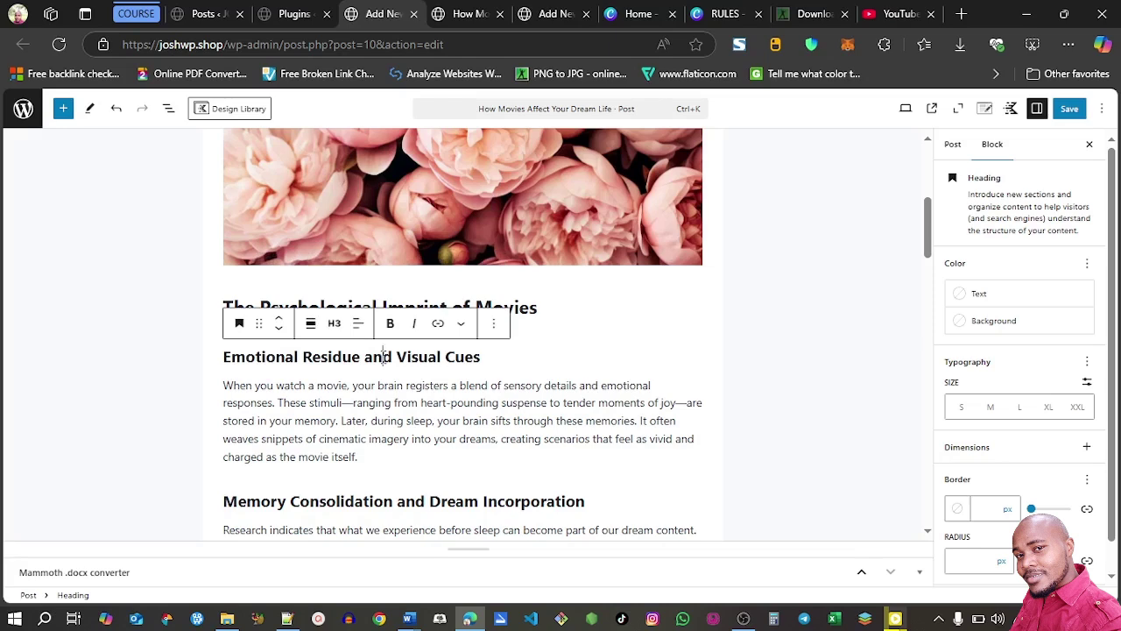
pyautogui.moveTo(408, 616)
pyautogui.click(413, 593)
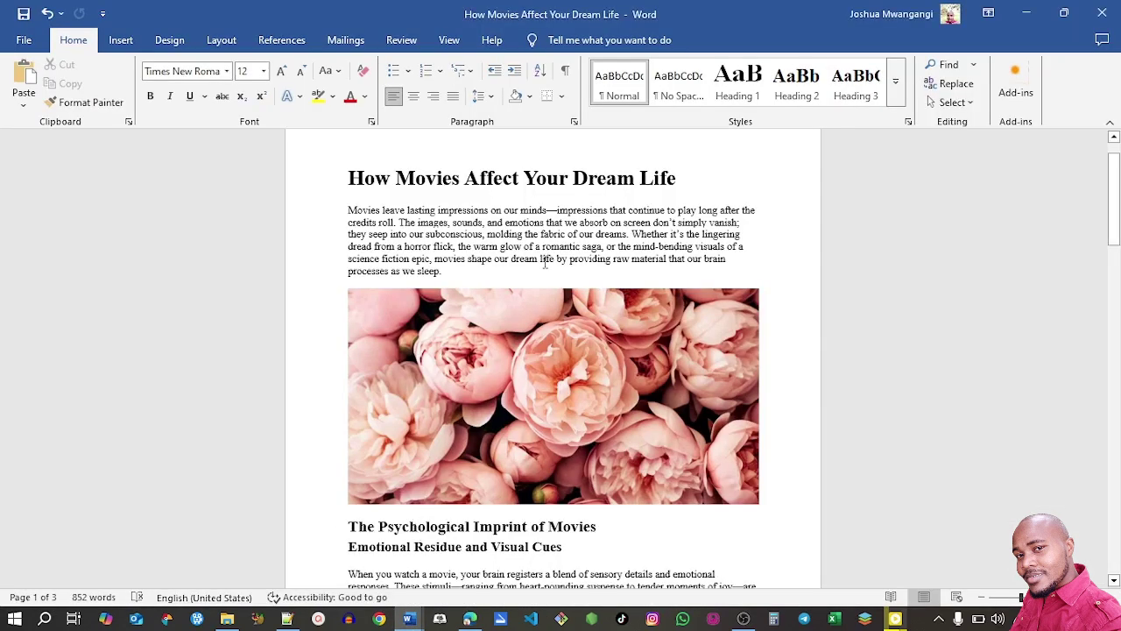
pyautogui.click(555, 176)
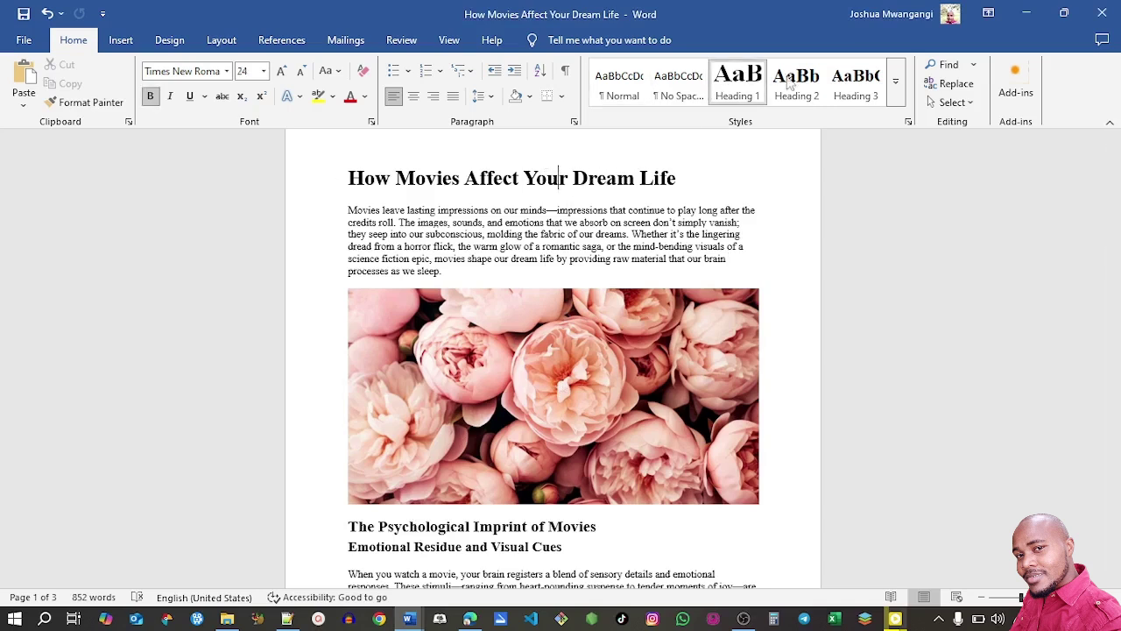
pyautogui.click(609, 531)
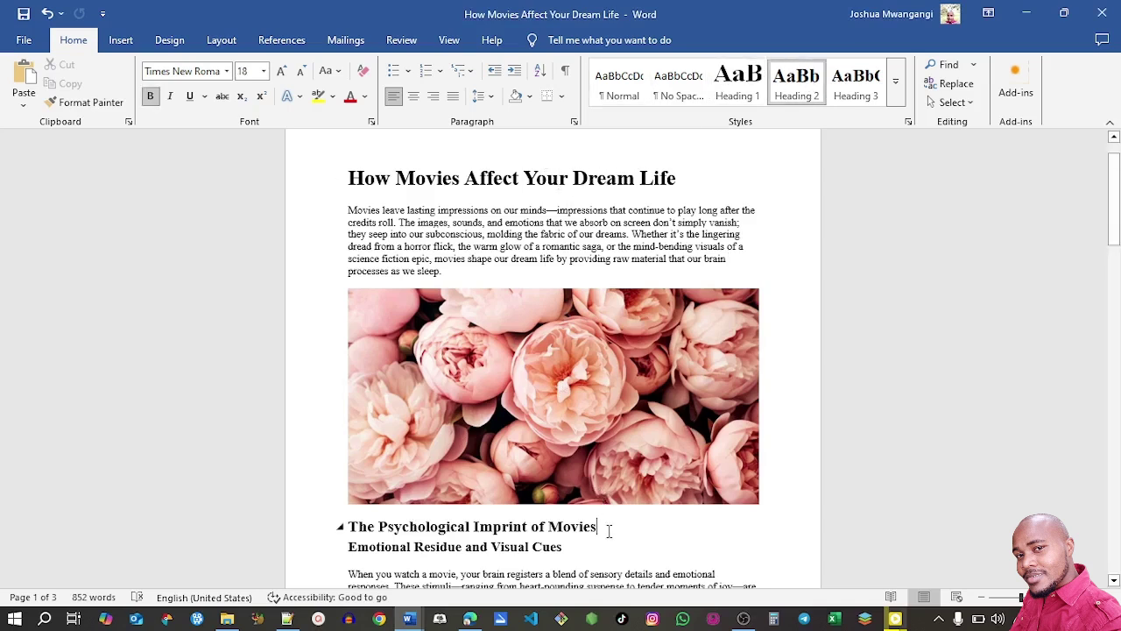
pyautogui.click(580, 545)
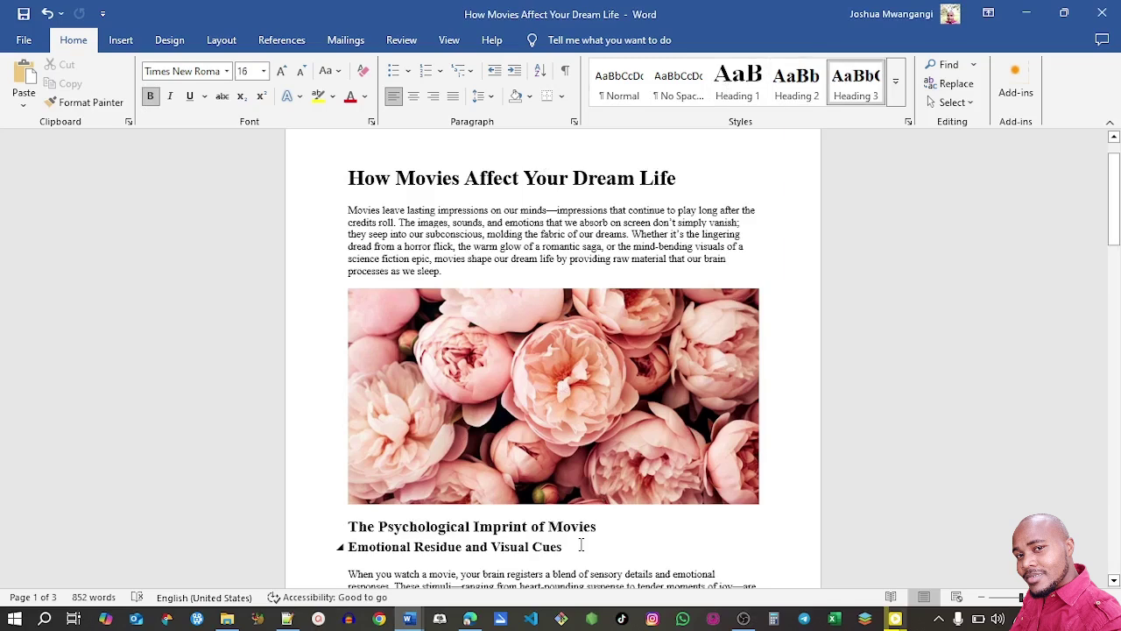
# Return to the post editor and check the heading levels of "The Psychological Imprint of Movies" and "Emotional Residue and Visual Cues".
pyautogui.click(470, 619)
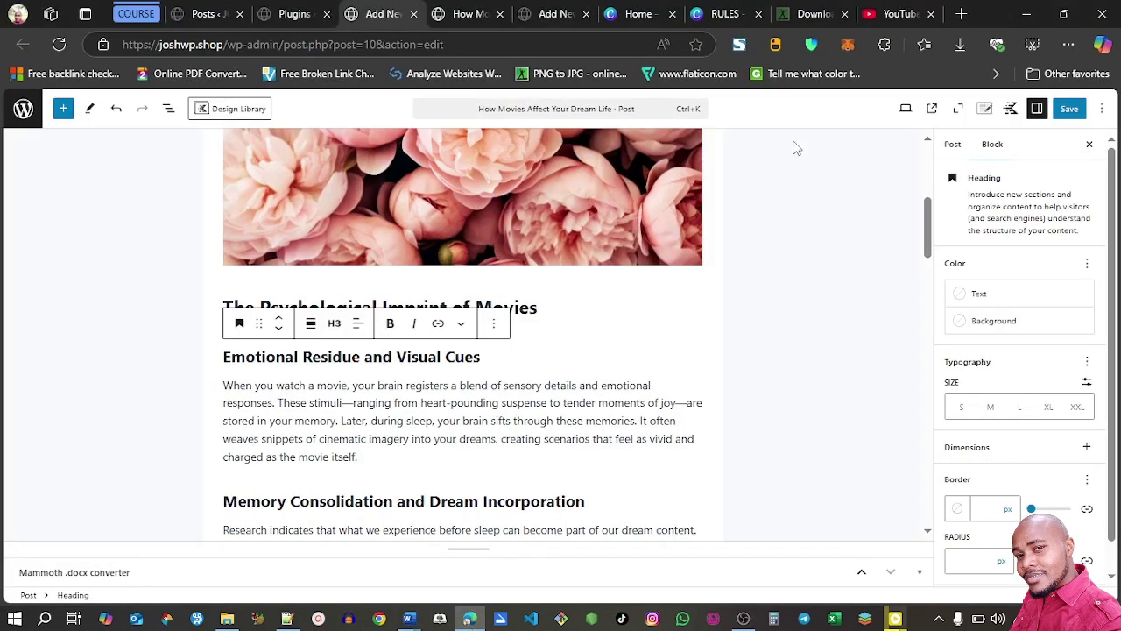
pyautogui.click(808, 203)
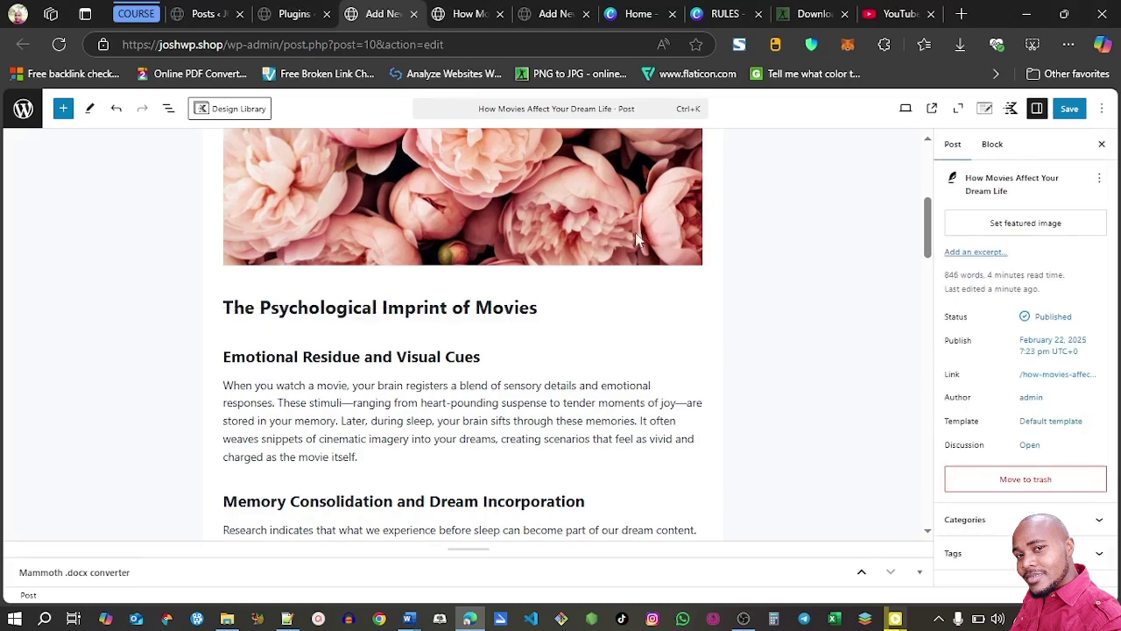
pyautogui.click(477, 306)
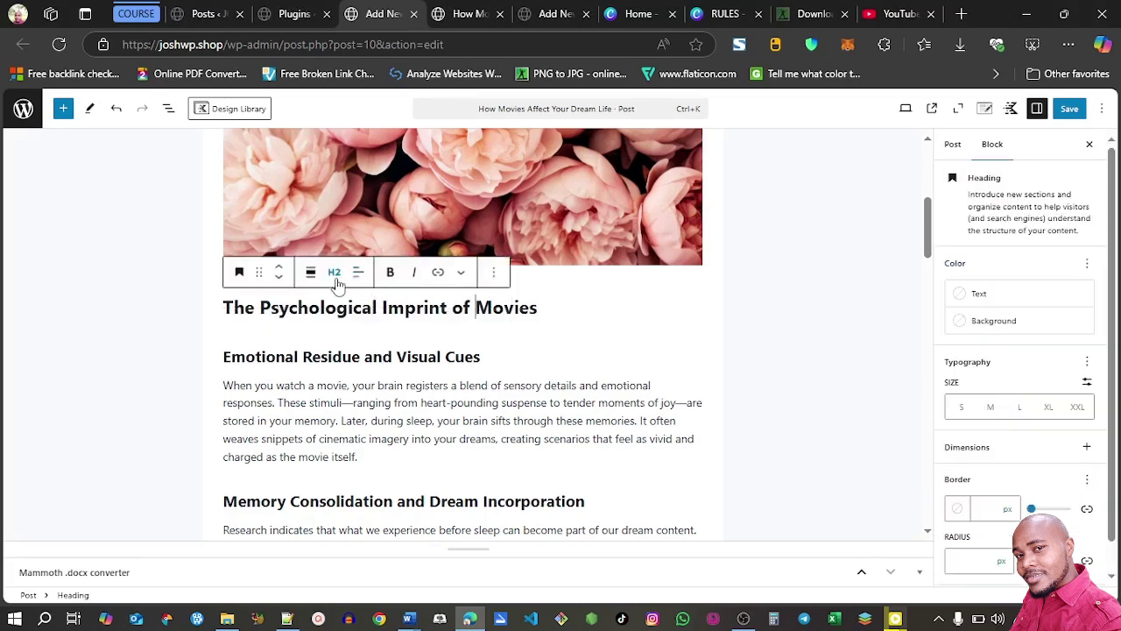
pyautogui.click(478, 357)
# Check the heading levels of "Genre Matters: How Different Films Shape Your Dreams", "Horror Films" and "Romantic Films".
pyautogui.moveTo(929, 245); pyautogui.dragTo(924, 310)
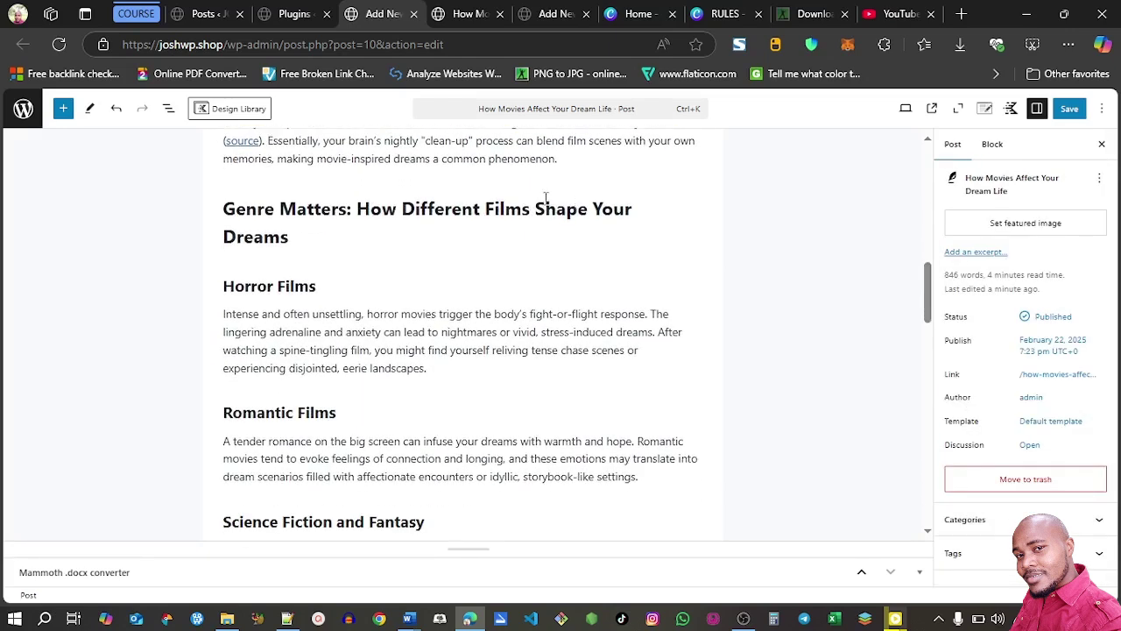
pyautogui.click(506, 213)
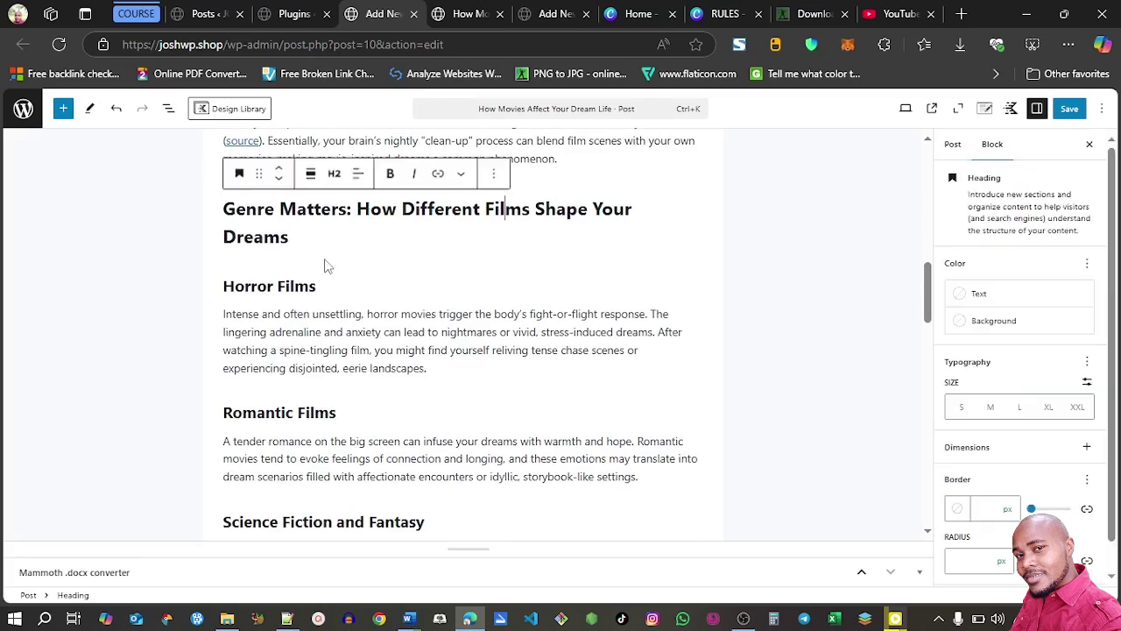
pyautogui.press('Down')
pyautogui.press('Down')
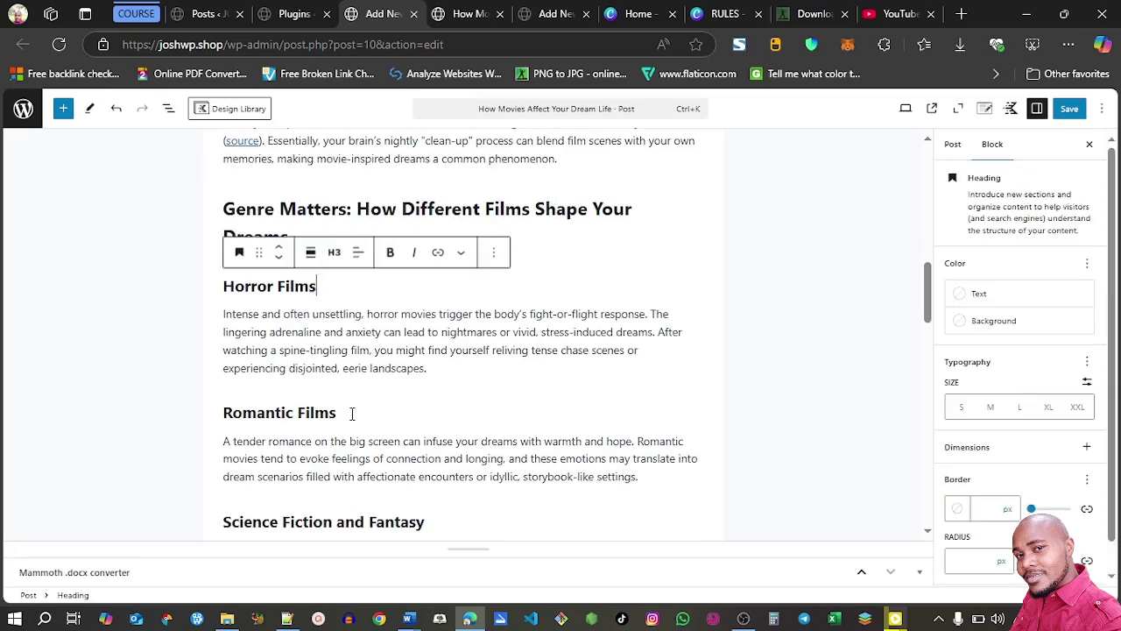
pyautogui.press('Down')
pyautogui.press('Down')
pyautogui.press('Down')
pyautogui.press('Down')
pyautogui.press('Down')
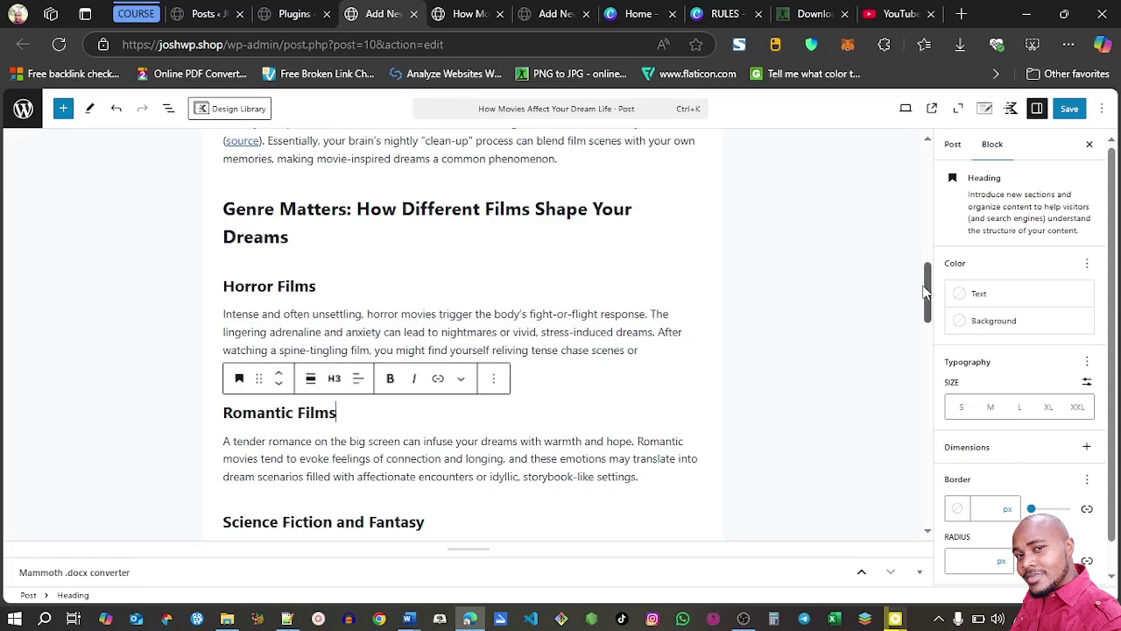
# Check the heading levels of "Science Fiction and Fantasy", "Action and Adventure" and "The Science Behind Movie-Inspired Dreams".
pyautogui.moveTo(930, 293); pyautogui.dragTo(929, 340)
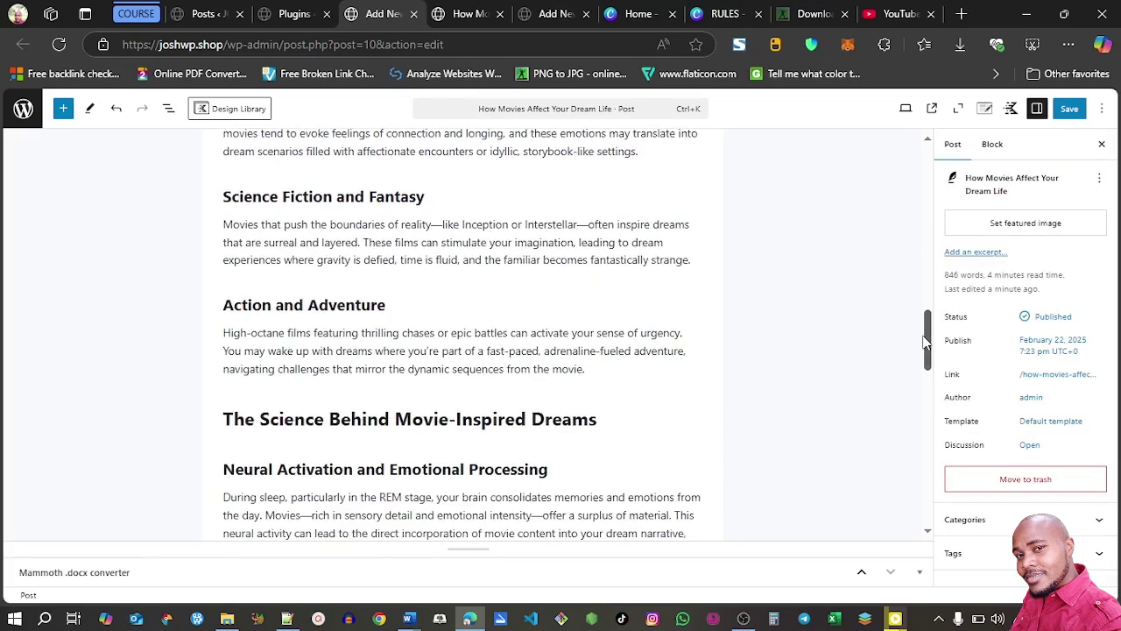
pyautogui.click(444, 194)
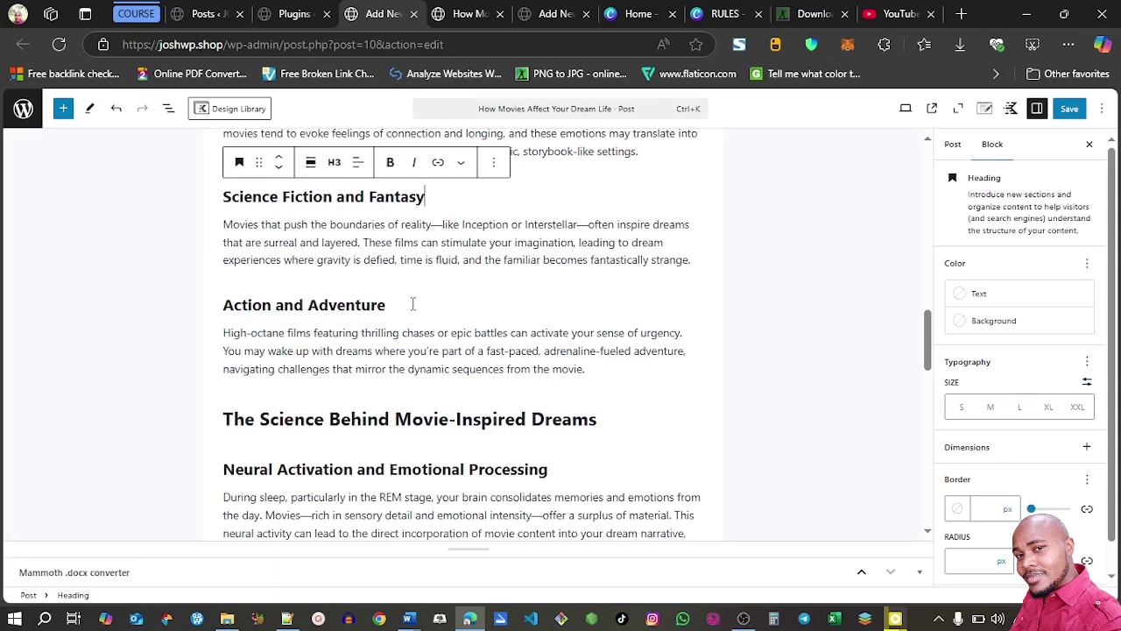
pyautogui.click(413, 304)
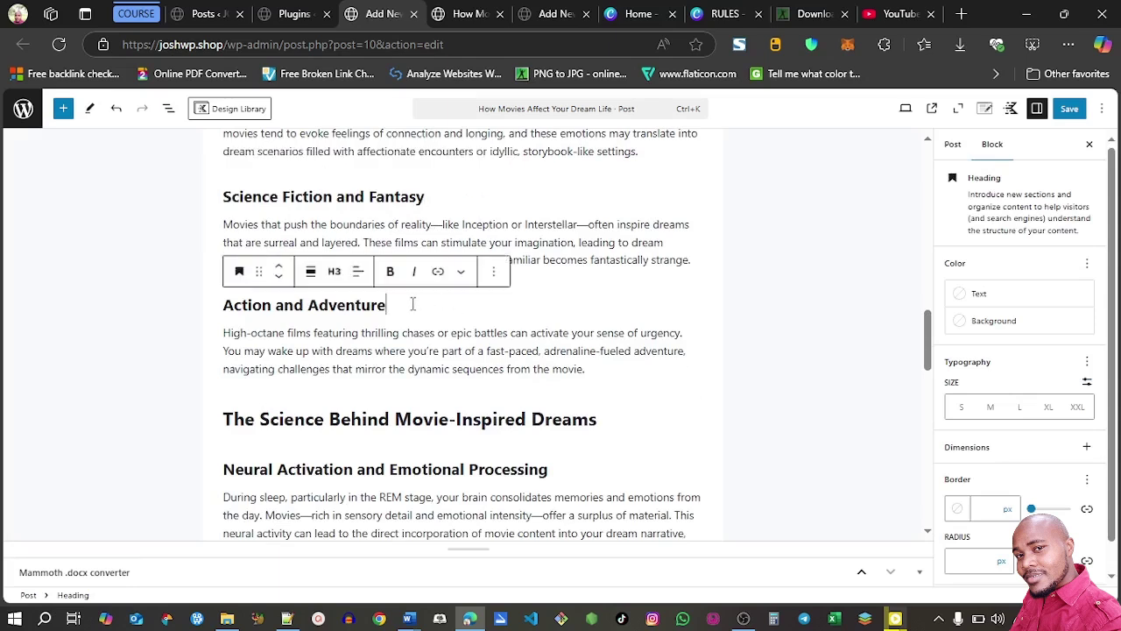
pyautogui.click(617, 421)
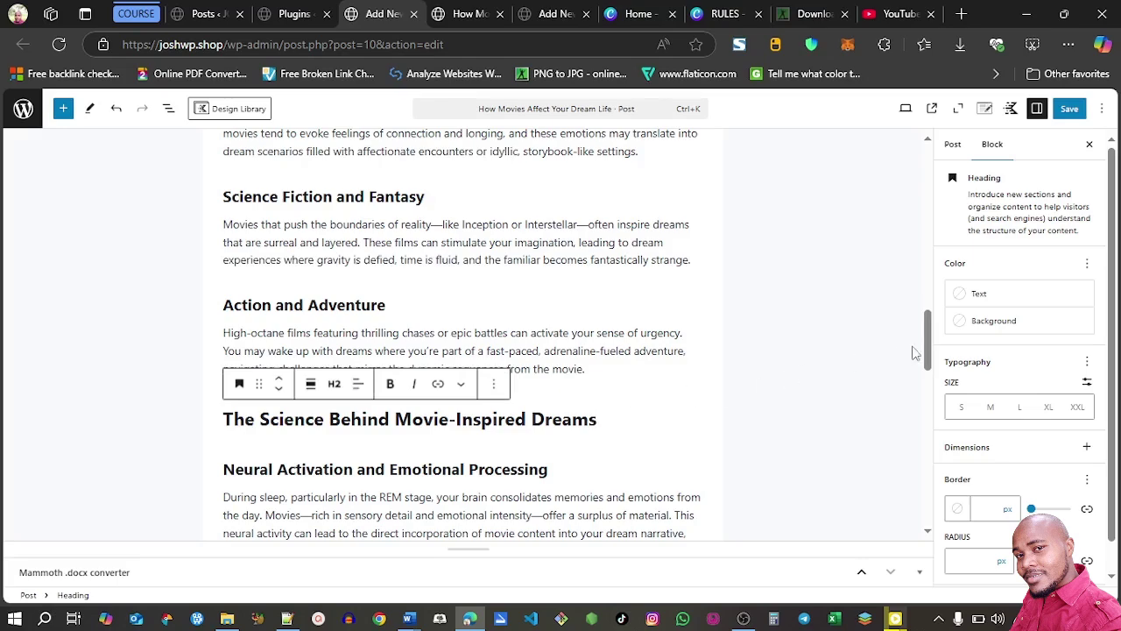
# Insert a Table of Contents block between the flower image and the heading "The Psychological Imprint of Movies".
pyautogui.moveTo(930, 354); pyautogui.dragTo(933, 226)
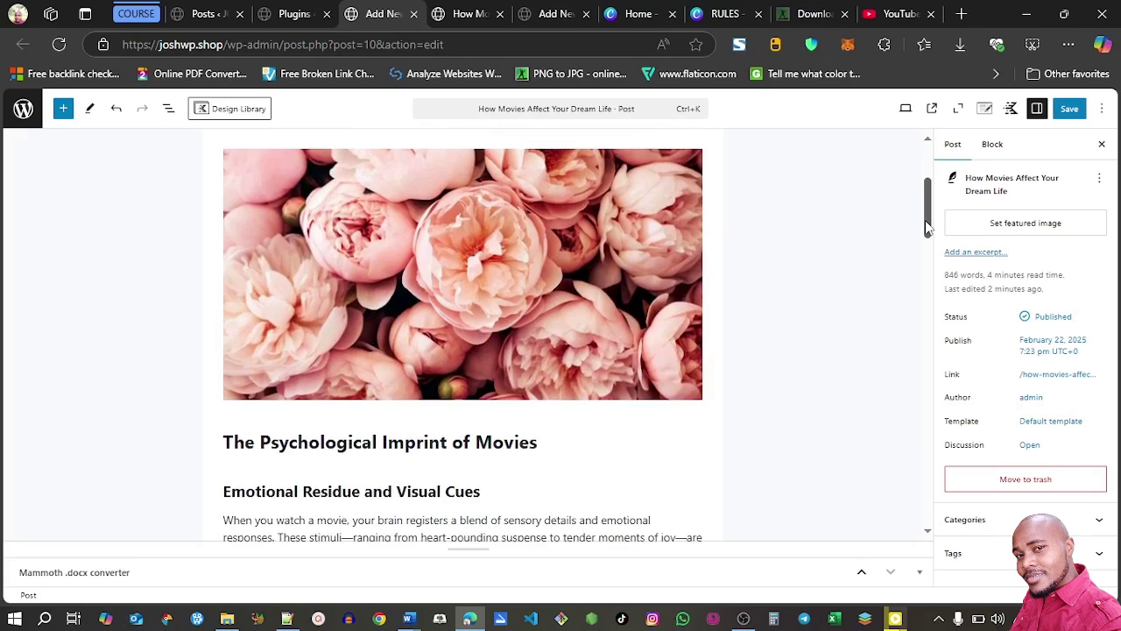
pyautogui.moveTo(928, 226); pyautogui.dragTo(925, 237)
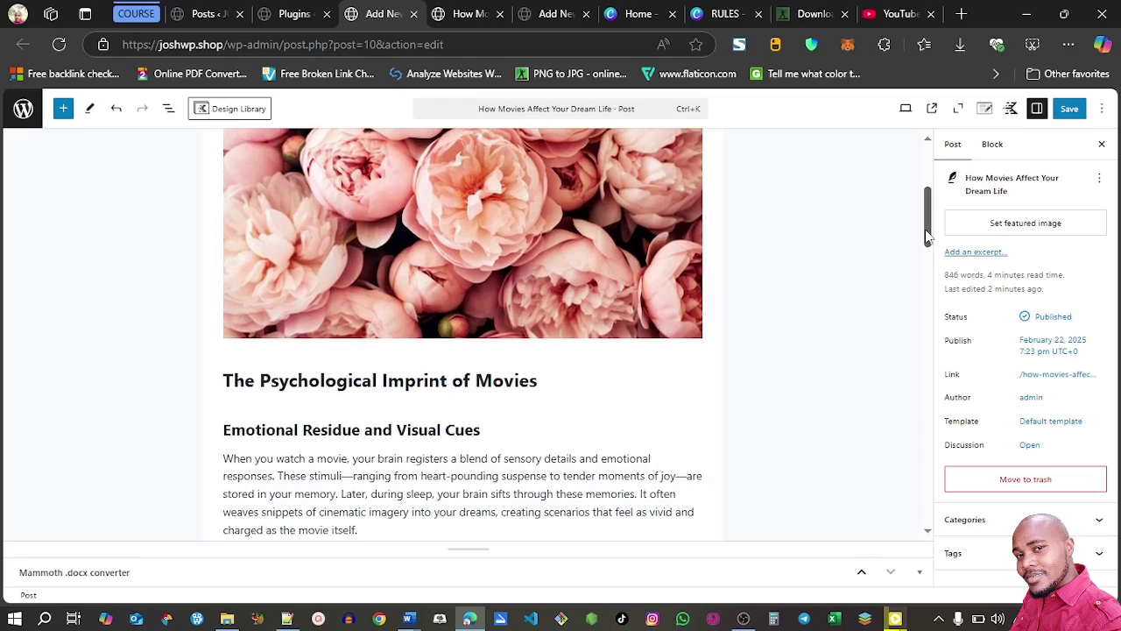
pyautogui.moveTo(480, 361)
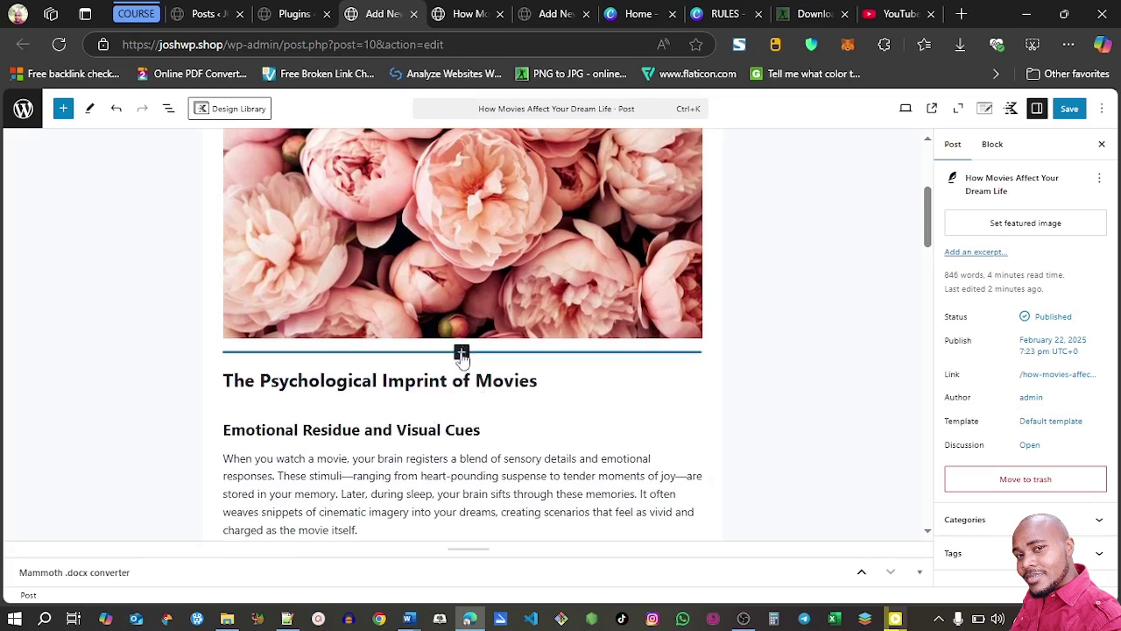
pyautogui.click(461, 353)
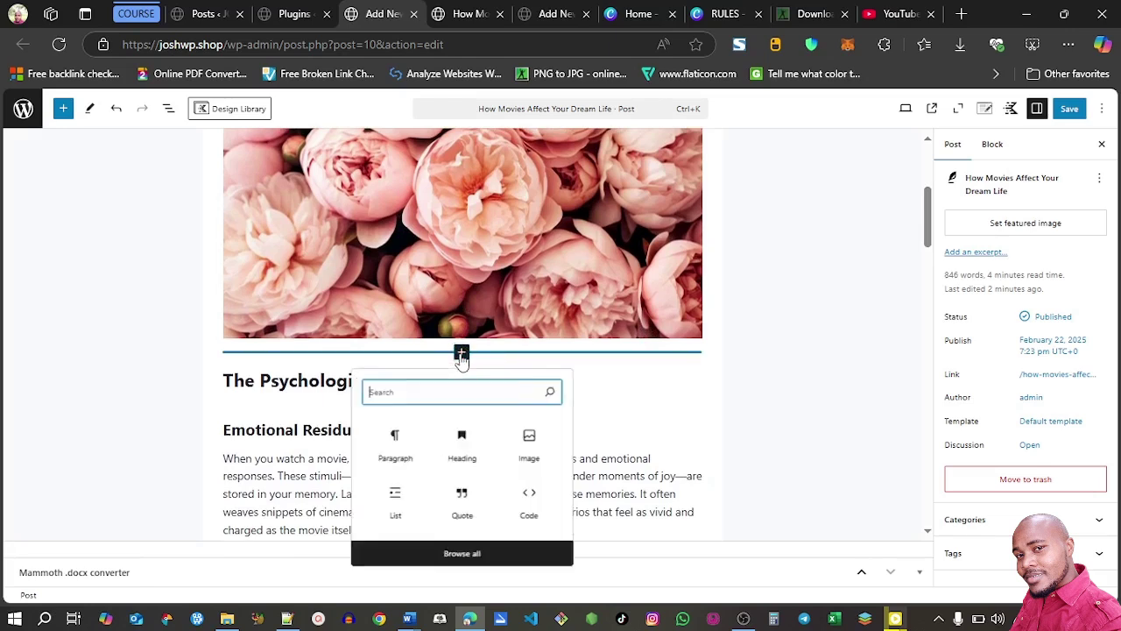
pyautogui.write('tab')
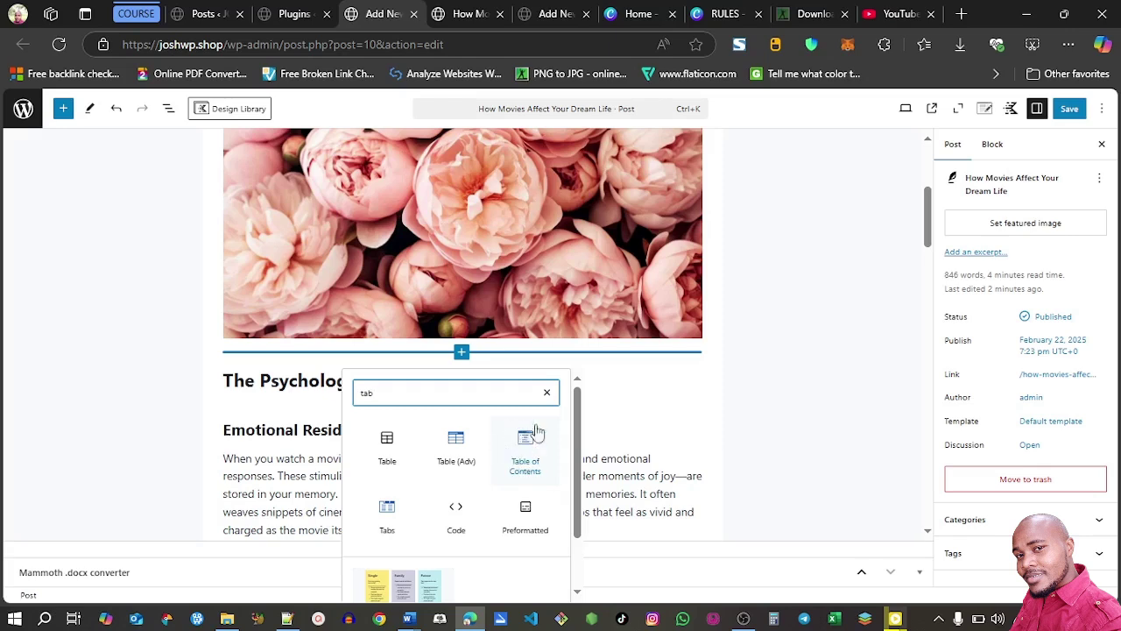
pyautogui.click(526, 451)
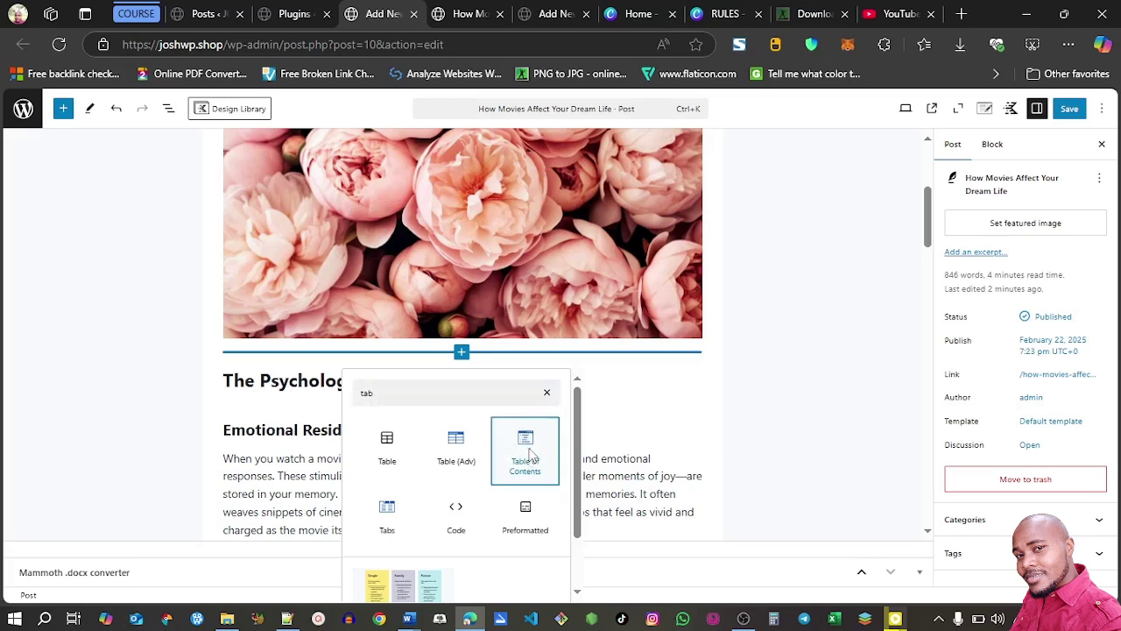
pyautogui.moveTo(928, 215); pyautogui.dragTo(928, 228)
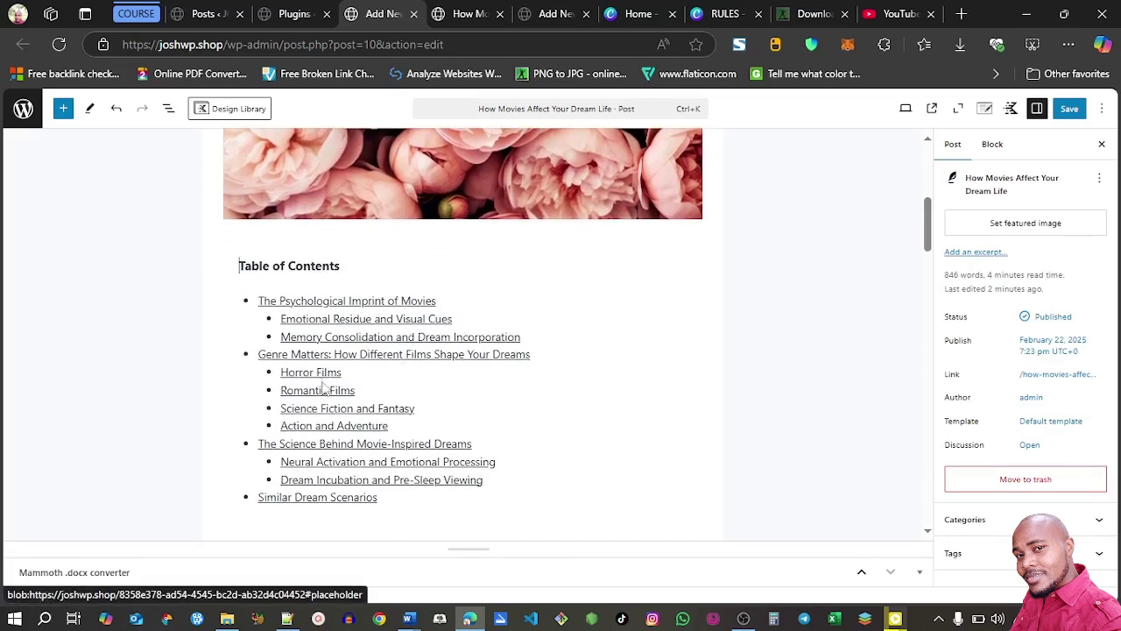
# Limit the table of contents to h2 and h3 headings by disabling h1, h4, h5 and h6.
pyautogui.click(577, 346)
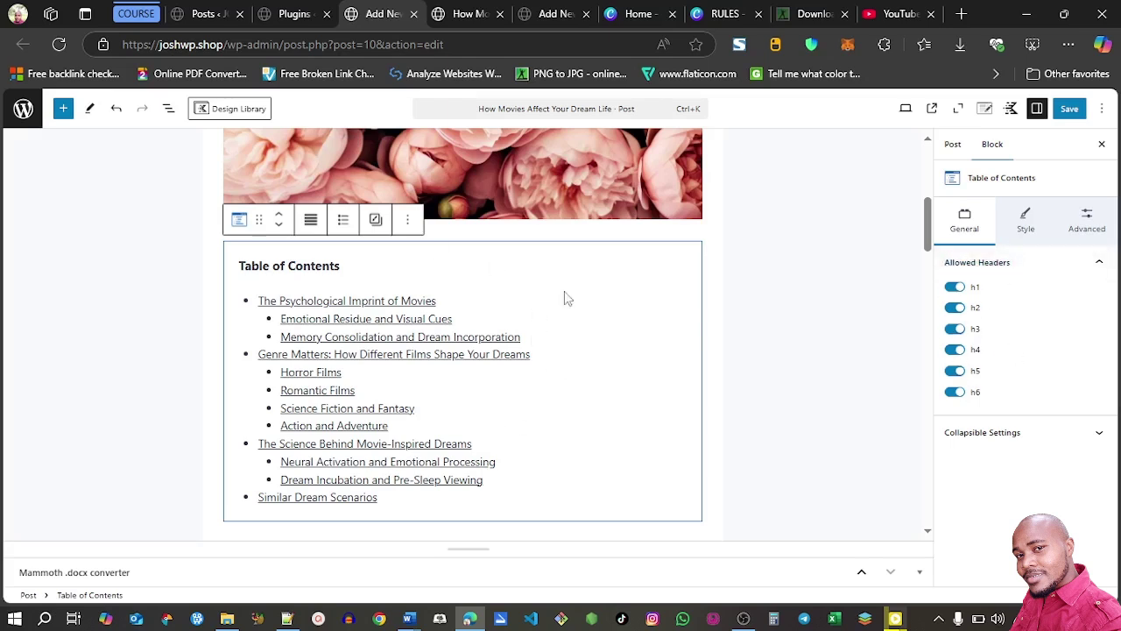
pyautogui.click(956, 290)
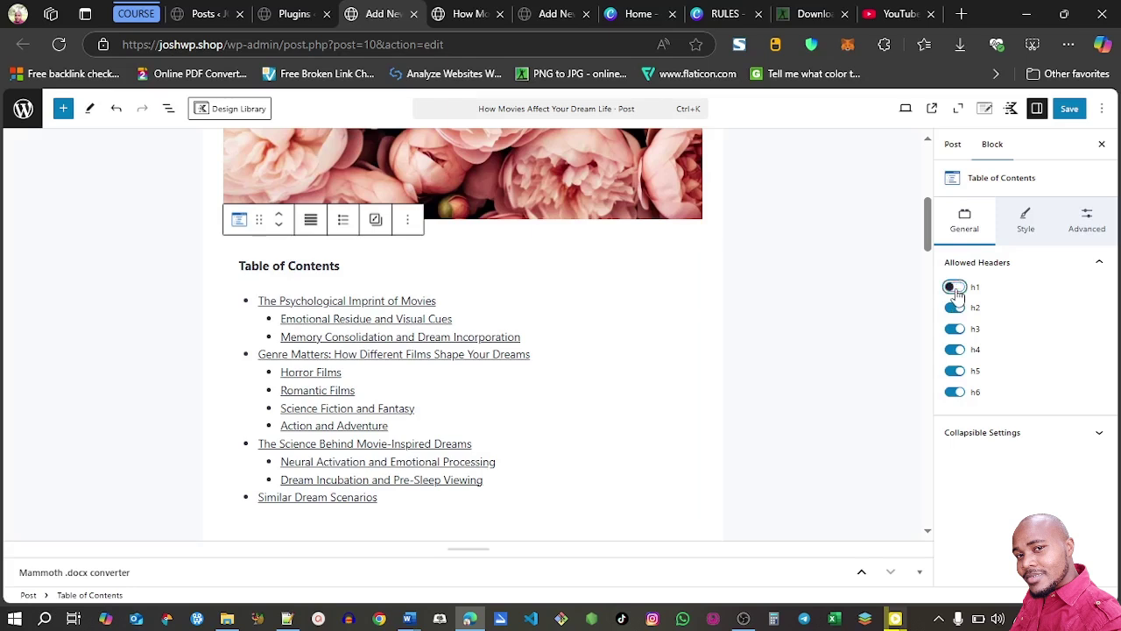
pyautogui.click(954, 350)
pyautogui.click(955, 372)
pyautogui.click(955, 392)
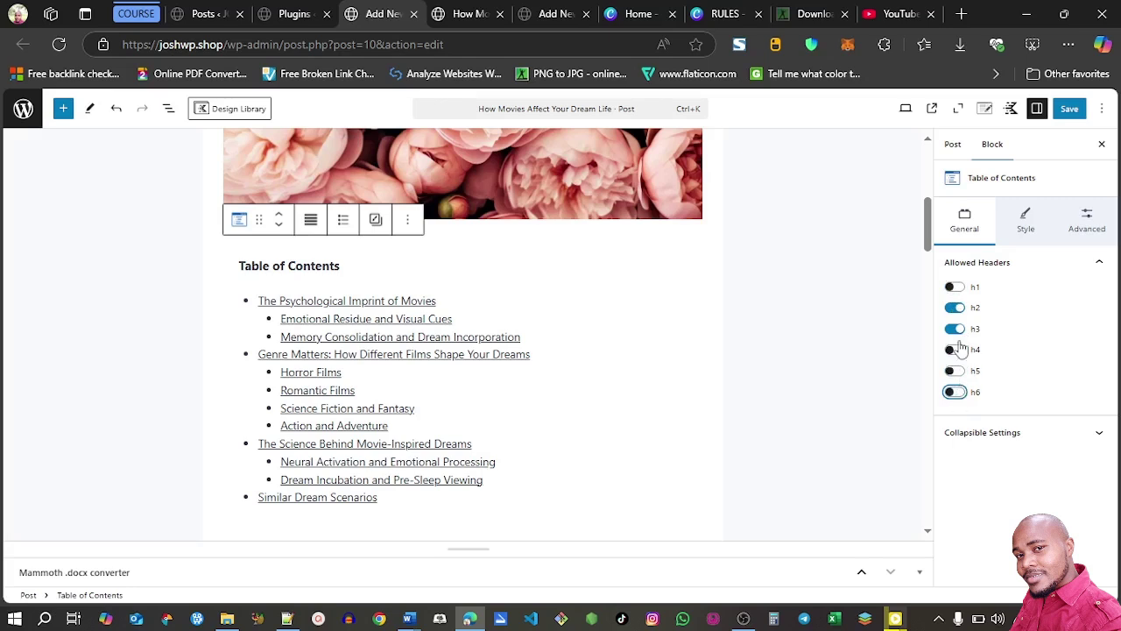
pyautogui.click(957, 330)
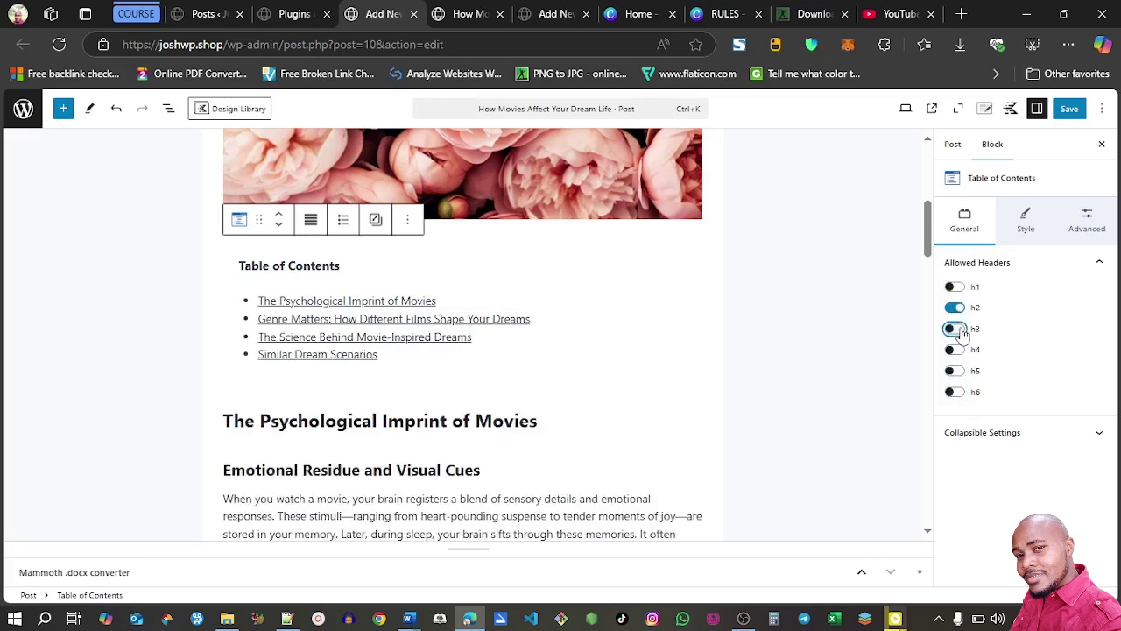
pyautogui.click(956, 329)
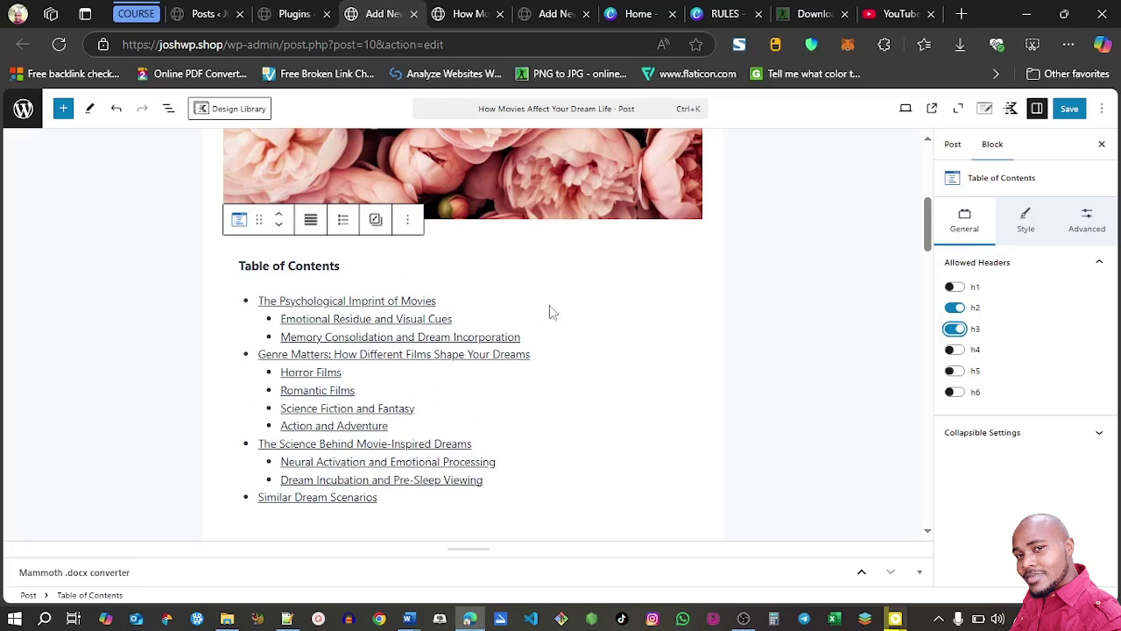
# Look over the title settings of the table of contents and set its list link style to No underline.
pyautogui.click(1025, 226)
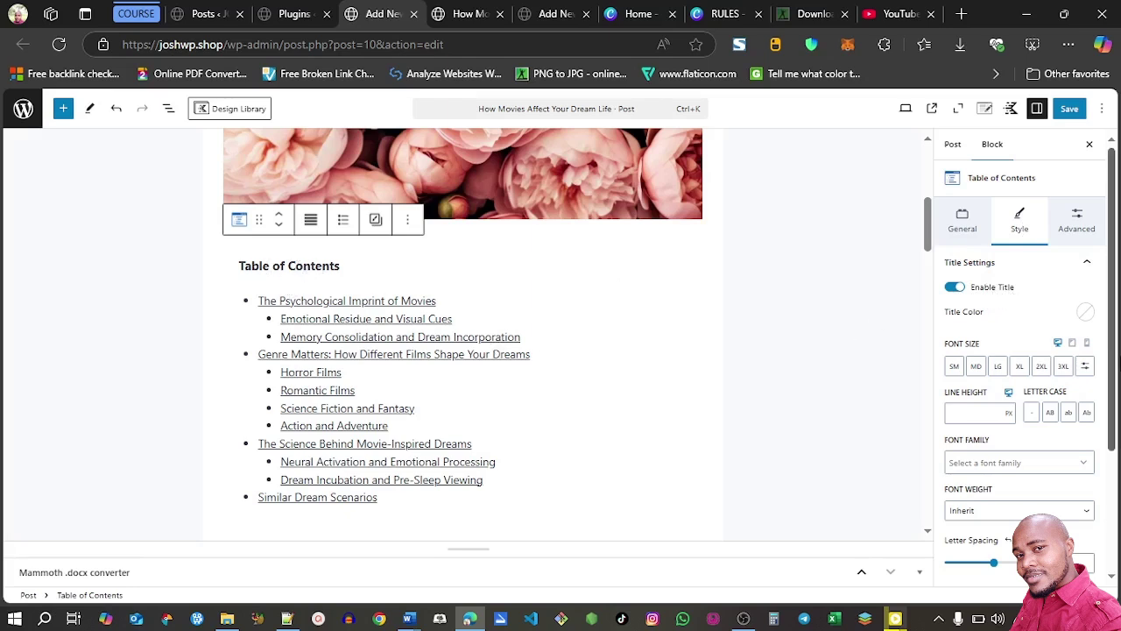
pyautogui.scroll(-1, 1020, 351)
pyautogui.moveTo(1114, 403); pyautogui.dragTo(1114, 420)
pyautogui.scroll(2, 973, 293)
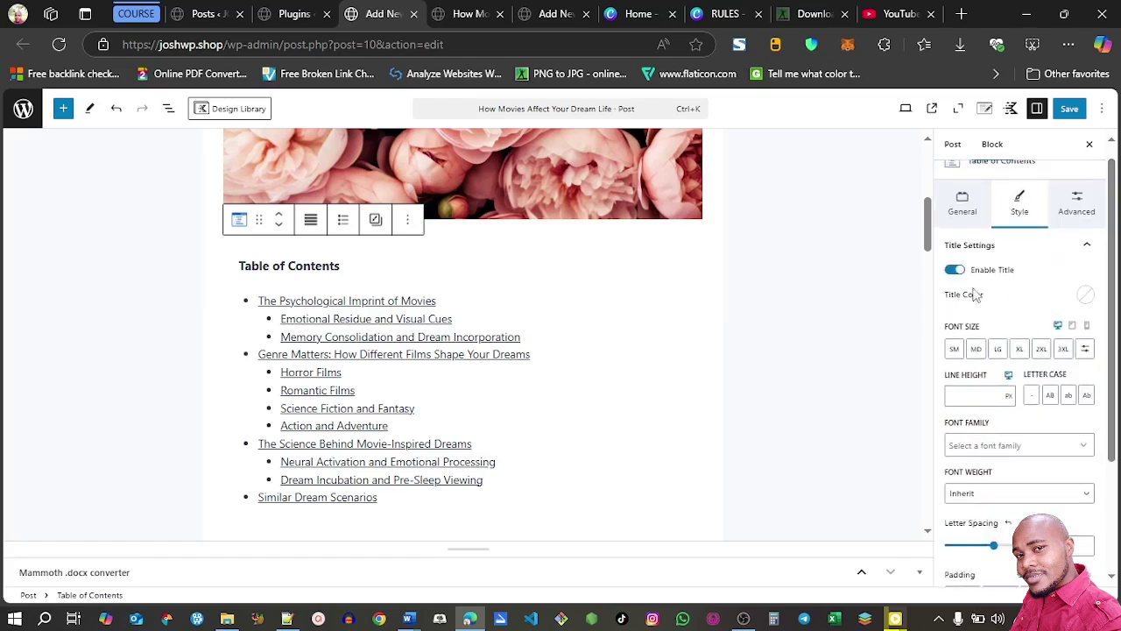
pyautogui.click(1090, 254)
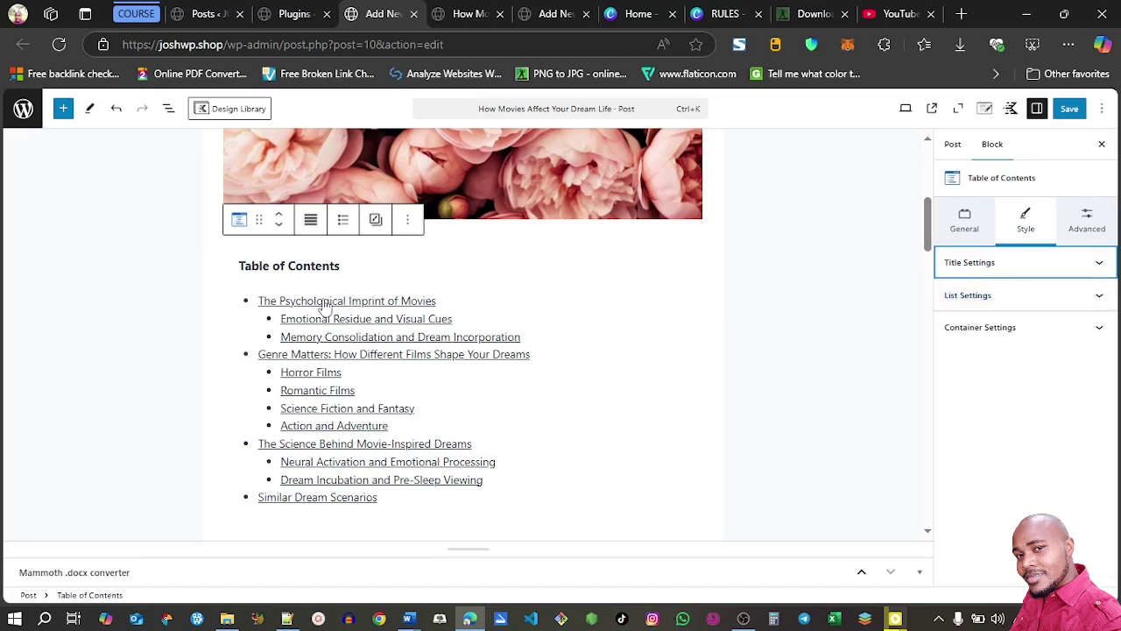
pyautogui.click(996, 298)
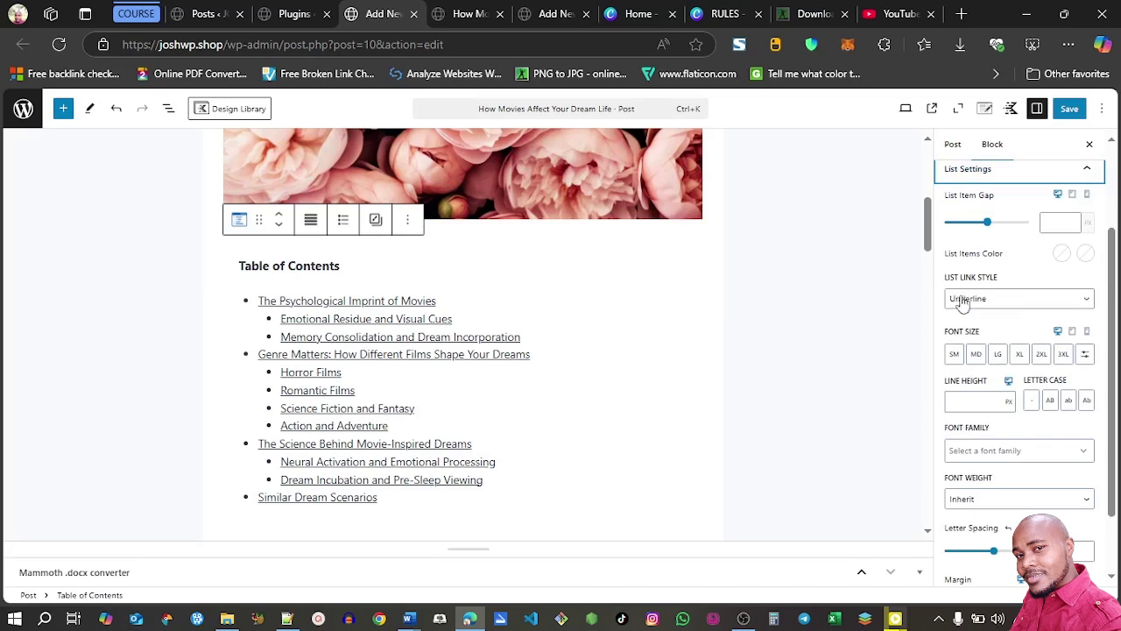
pyautogui.click(987, 300)
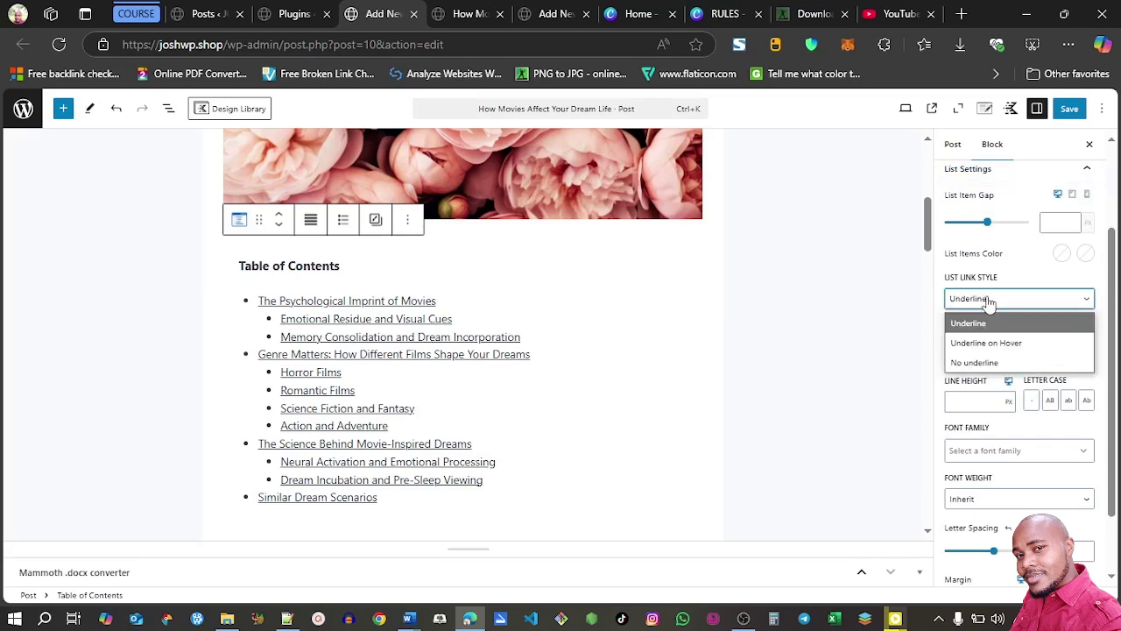
pyautogui.click(990, 363)
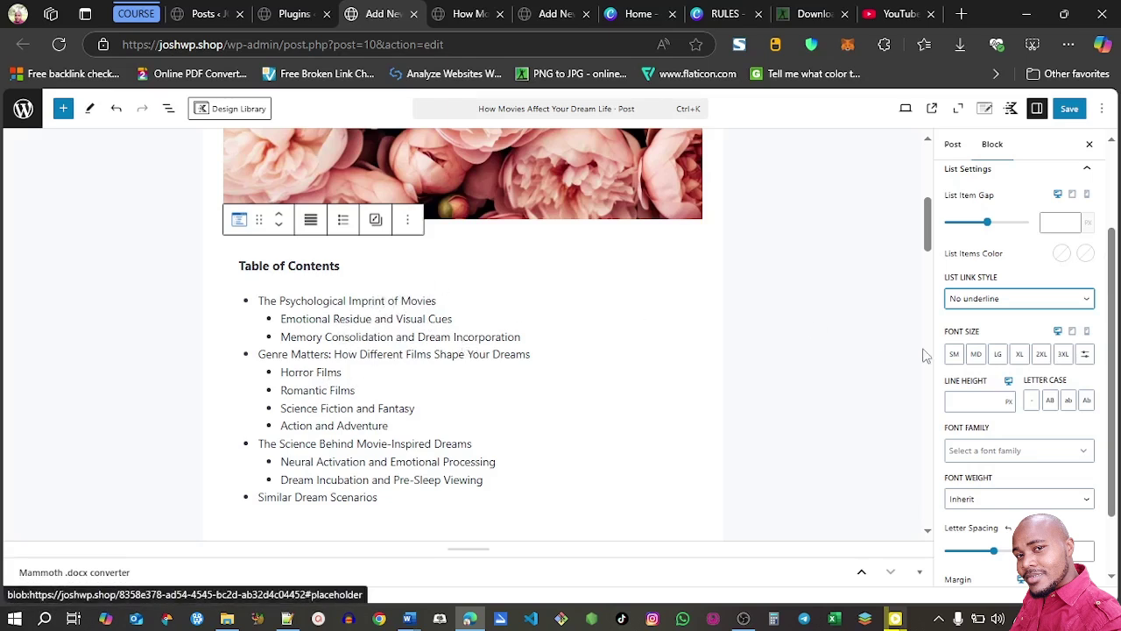
# Set the hover color of the table of contents list items to a vivid blue, about 2F0AF8.
pyautogui.click(1084, 255)
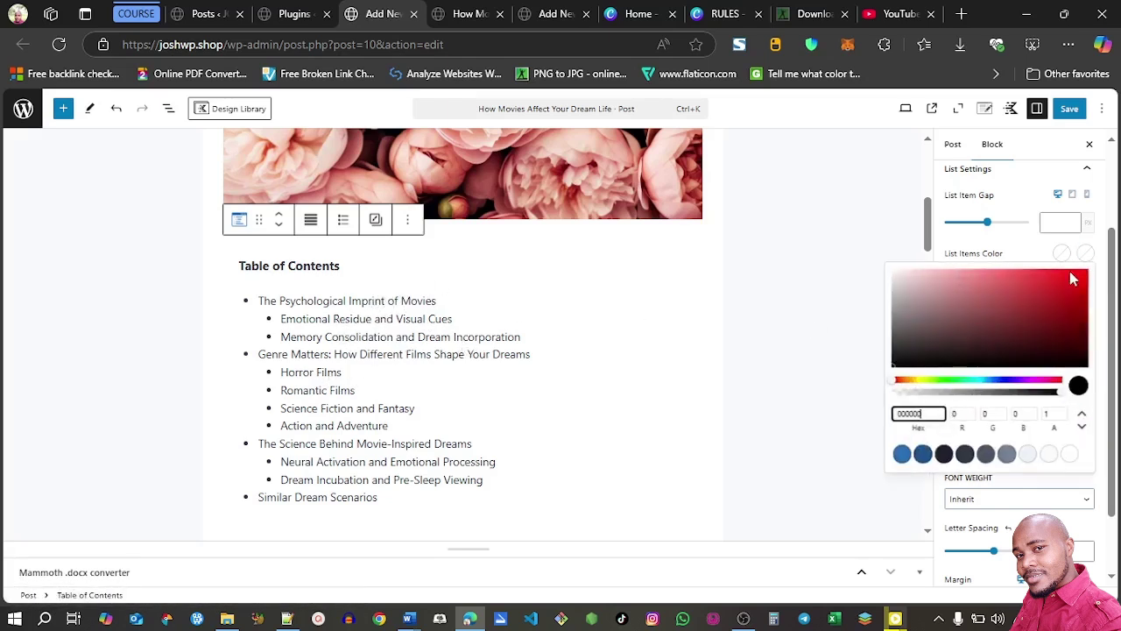
pyautogui.click(1078, 278)
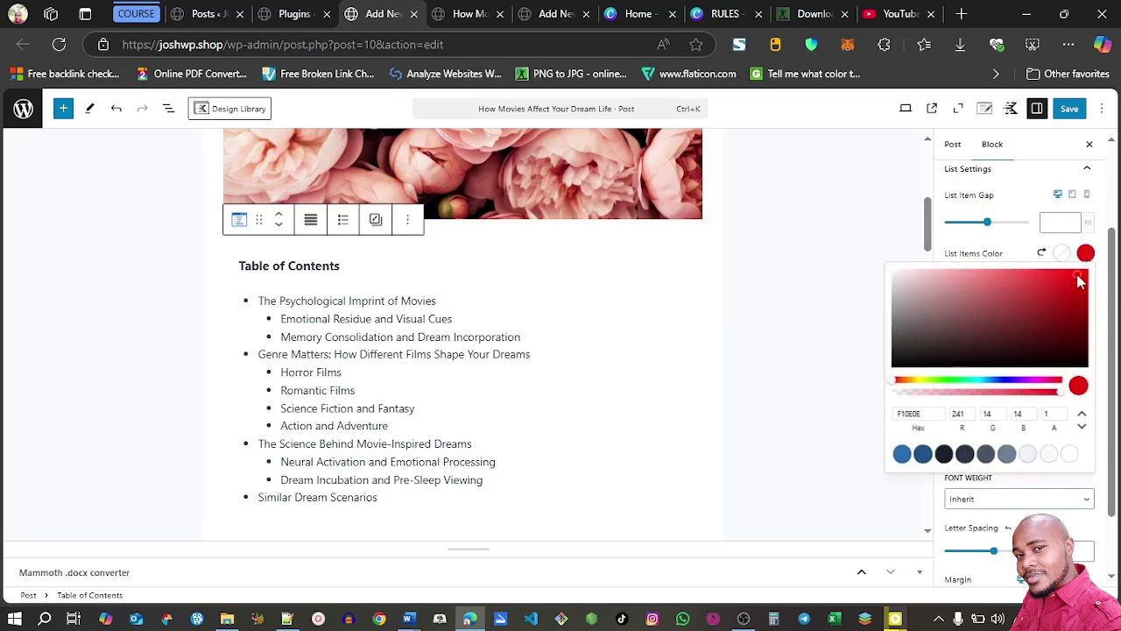
pyautogui.click(1011, 386)
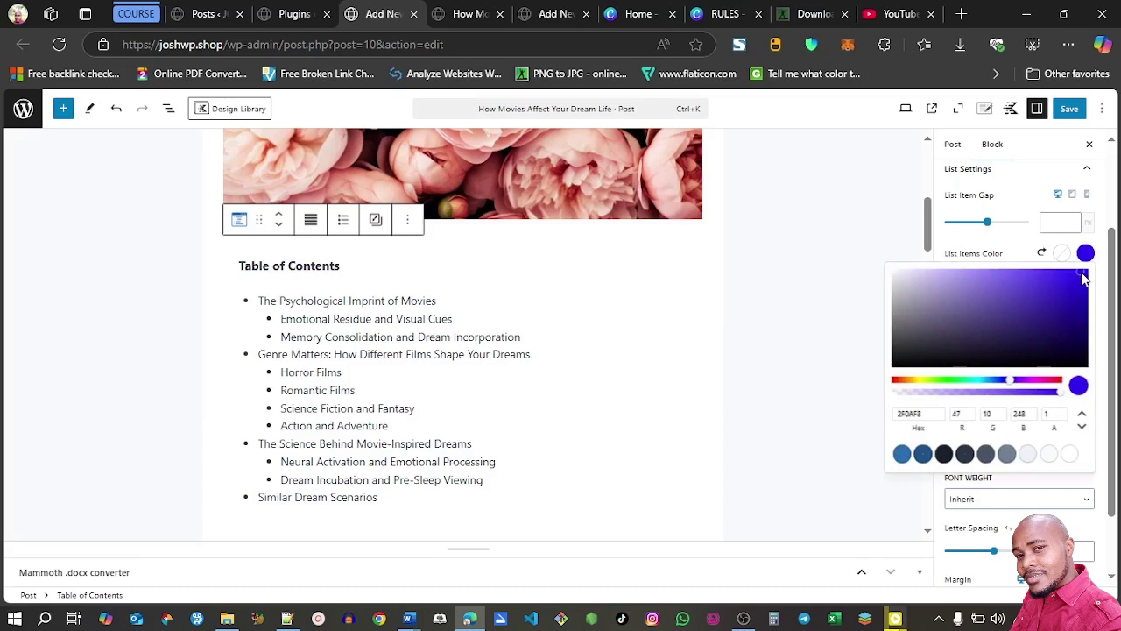
pyautogui.click(1103, 287)
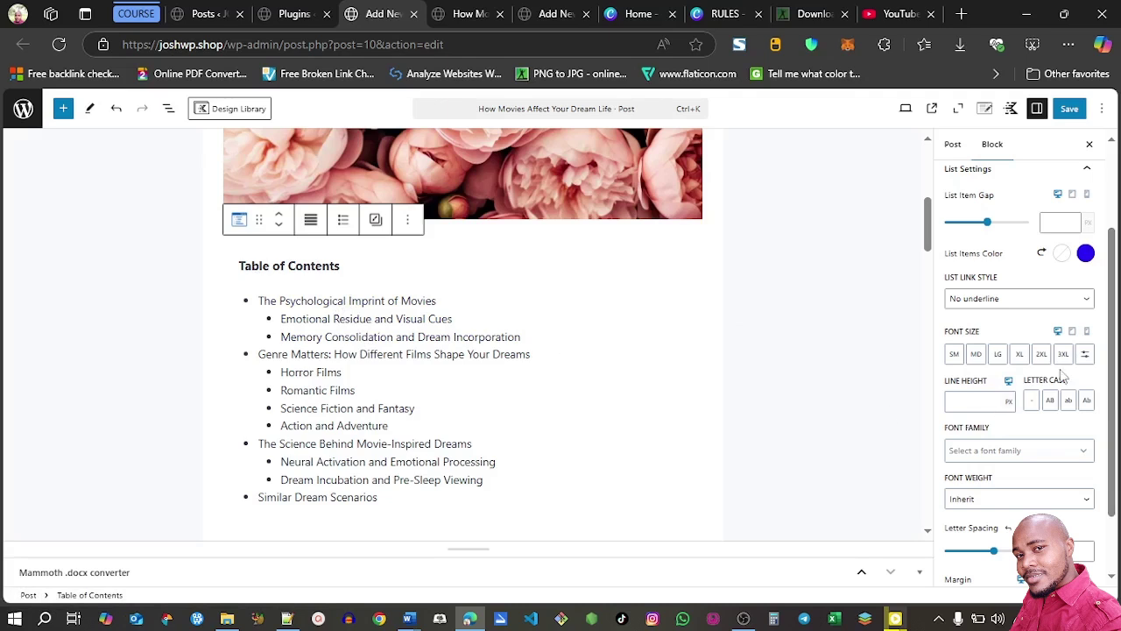
pyautogui.scroll(1, 1117, 296)
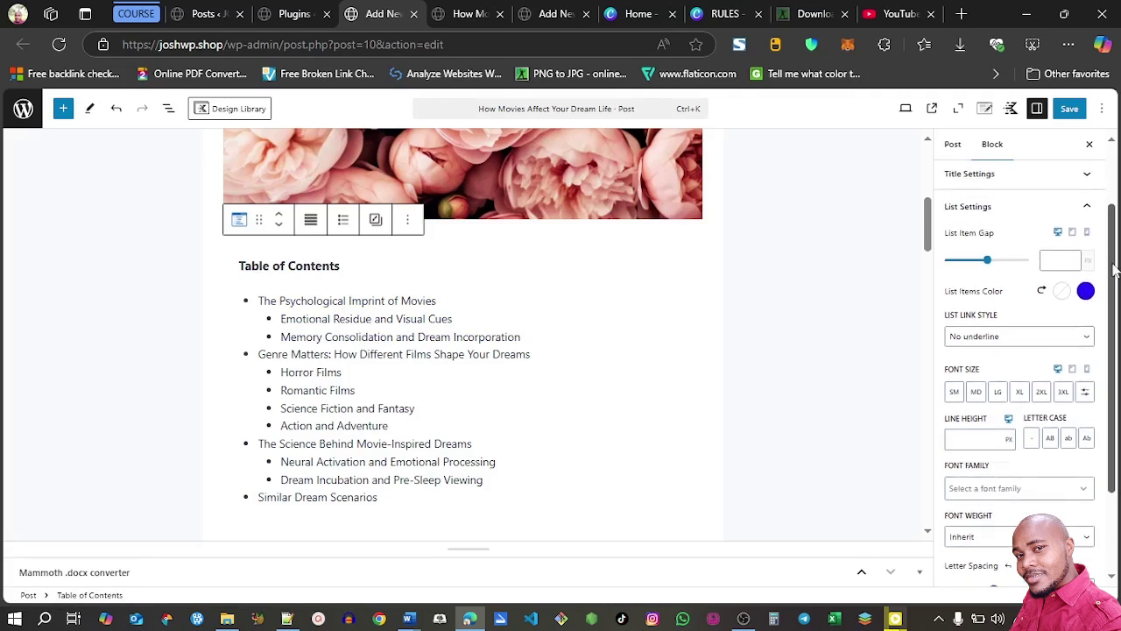
pyautogui.click(1088, 219)
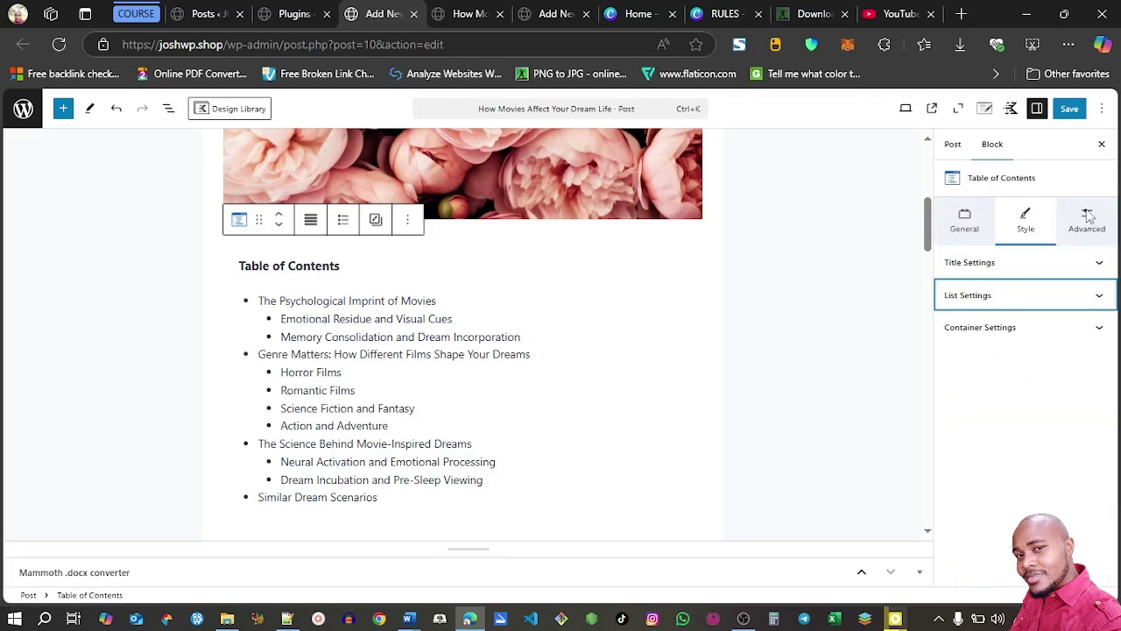
# Set the container background of the table of contents to the light palette color EDF2F7.
pyautogui.click(999, 329)
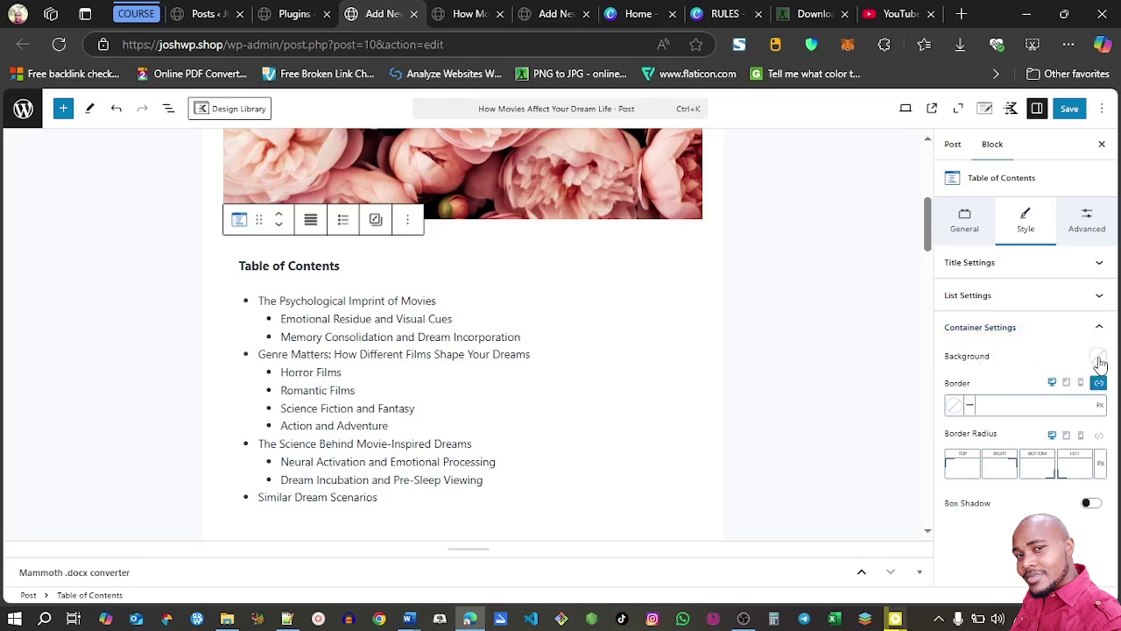
pyautogui.click(1096, 359)
pyautogui.click(1043, 331)
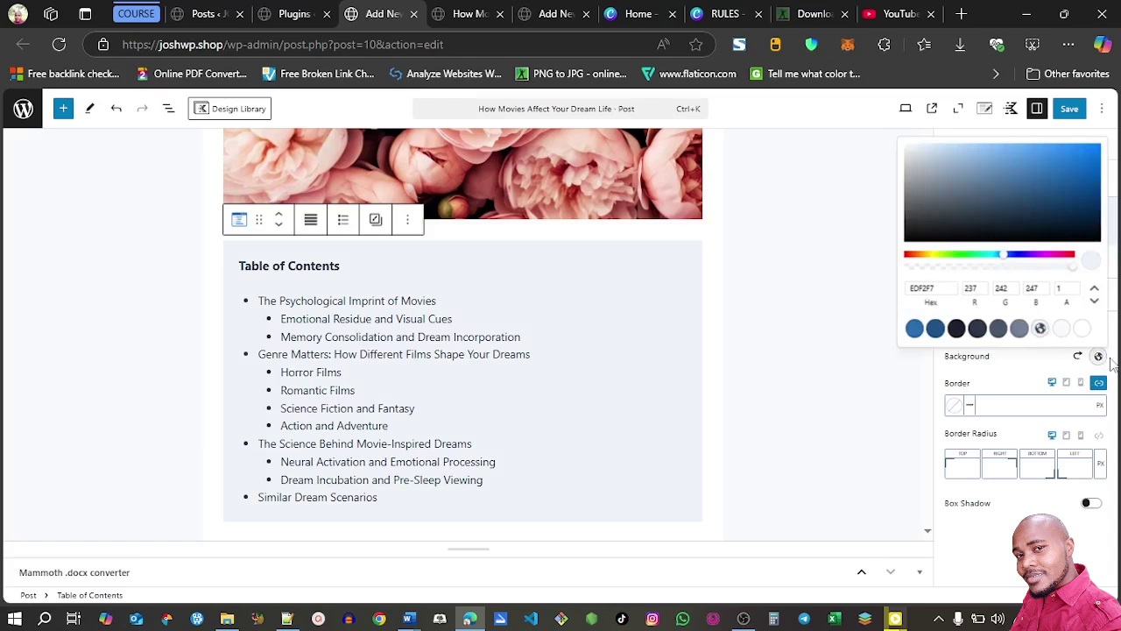
pyautogui.click(1005, 371)
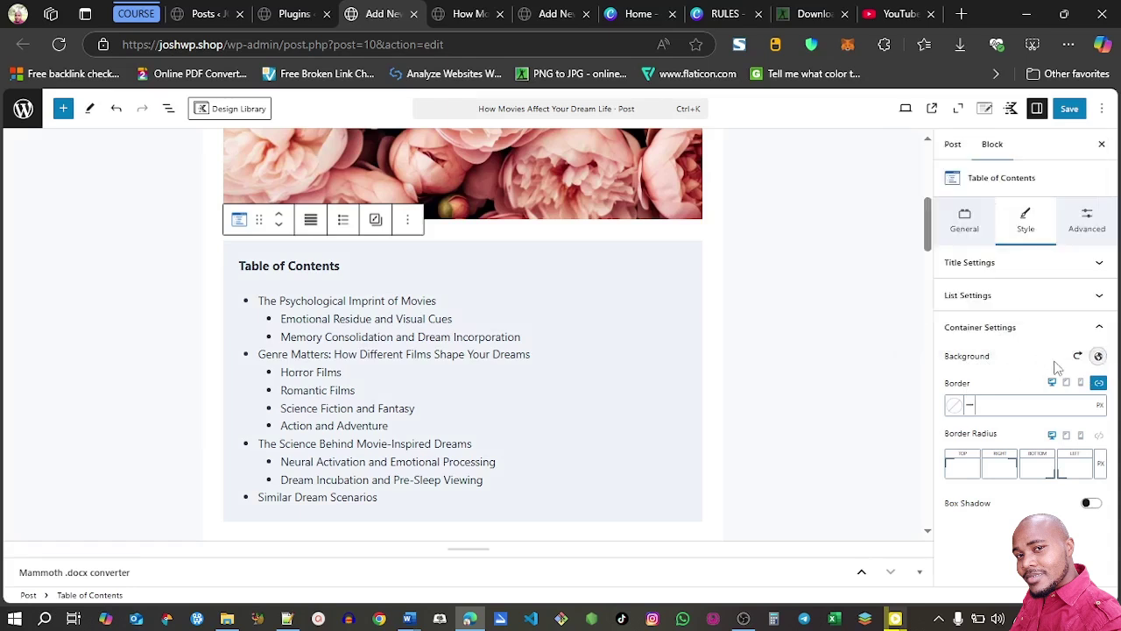
# Enable collapsible content for the table of contents and make it start collapsed.
pyautogui.click(963, 215)
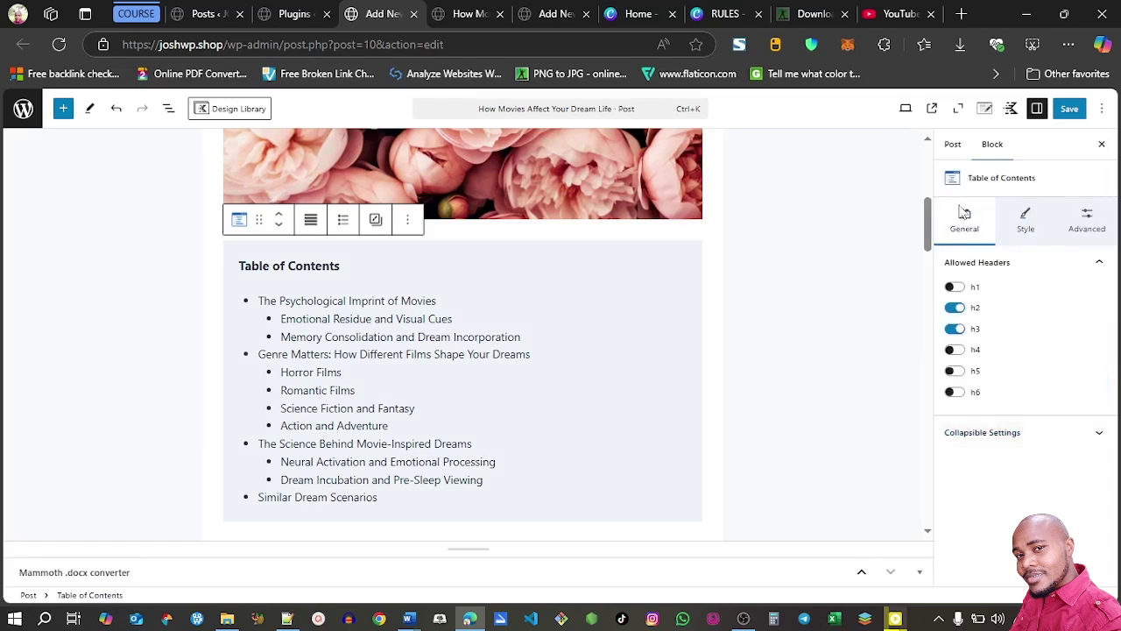
pyautogui.click(993, 435)
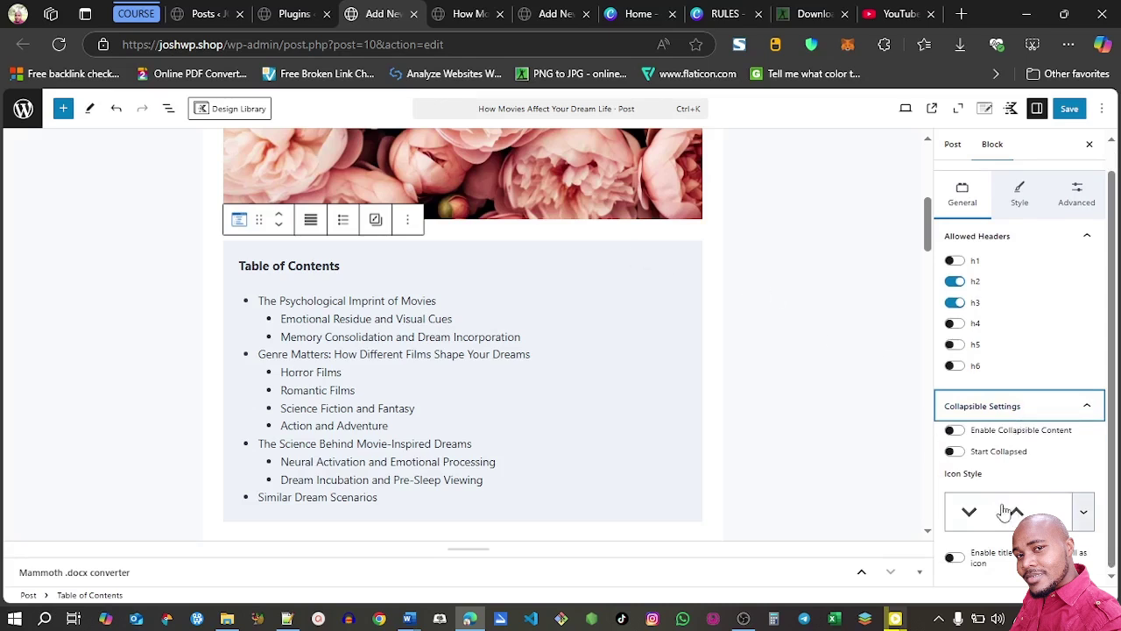
pyautogui.click(954, 432)
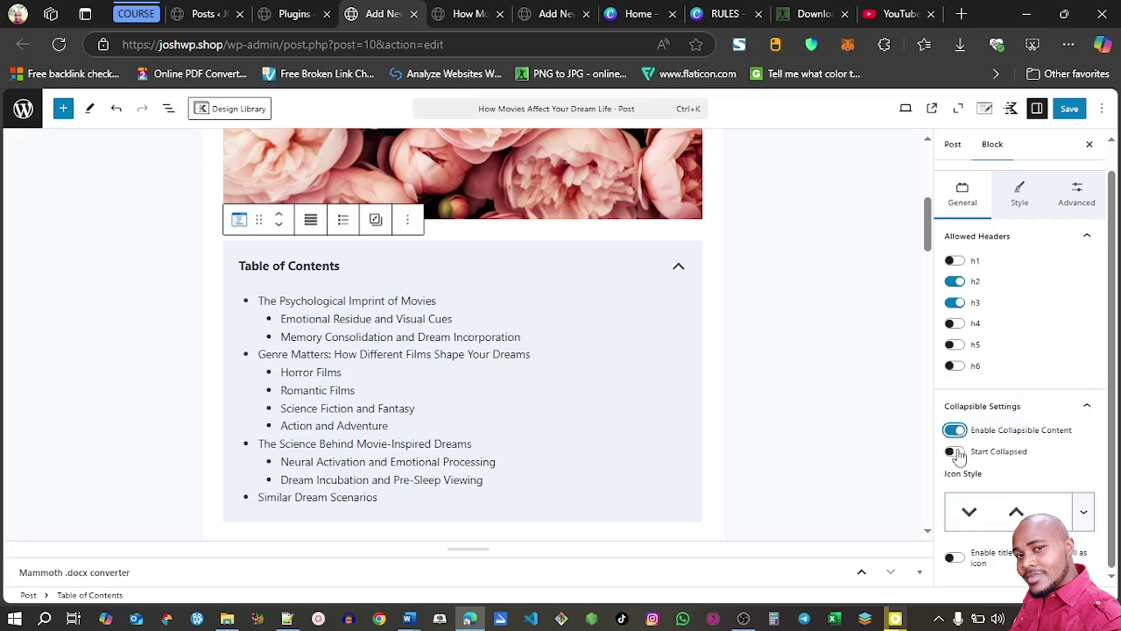
pyautogui.click(955, 454)
# Test expanding and collapsing the table of contents, and view the available collapse icon styles without changing the current one.
pyautogui.click(678, 266)
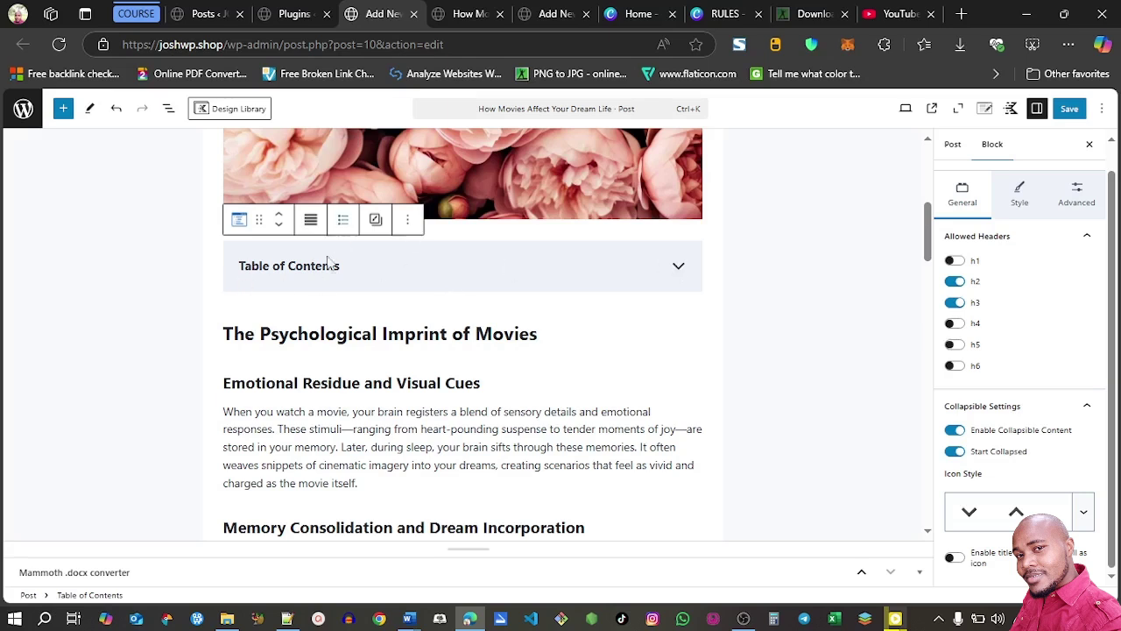
pyautogui.click(678, 267)
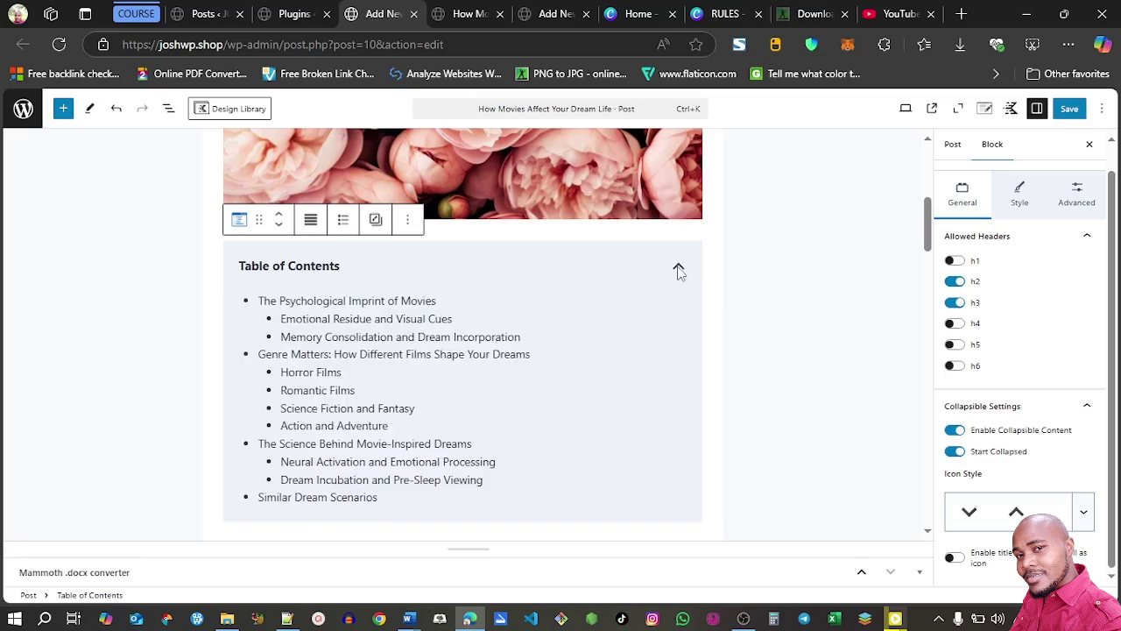
pyautogui.click(678, 268)
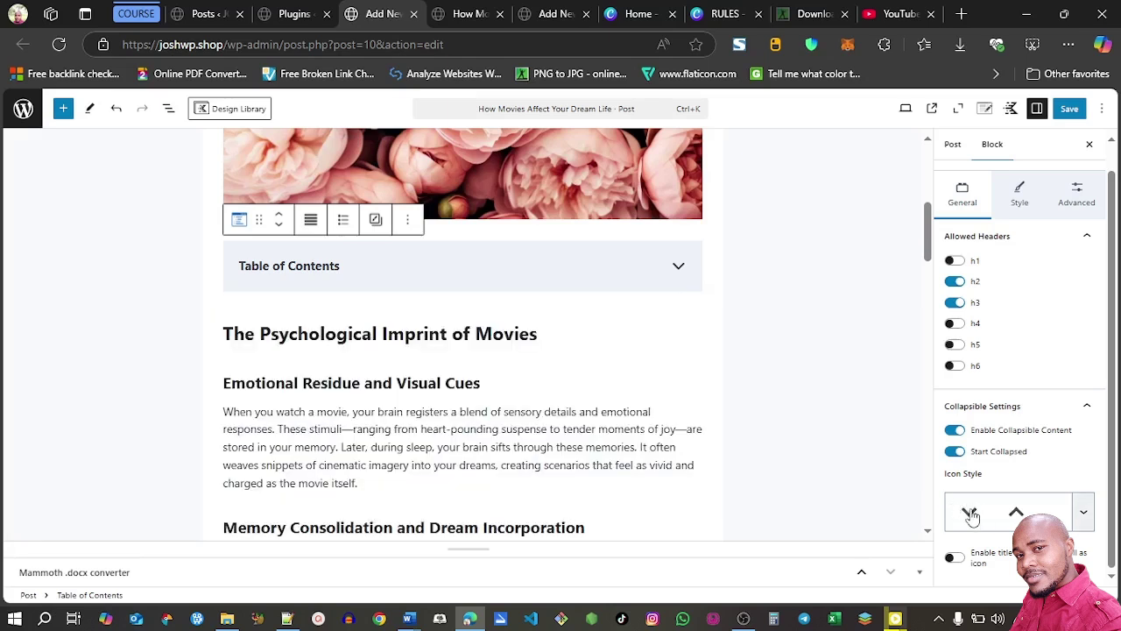
pyautogui.click(1084, 513)
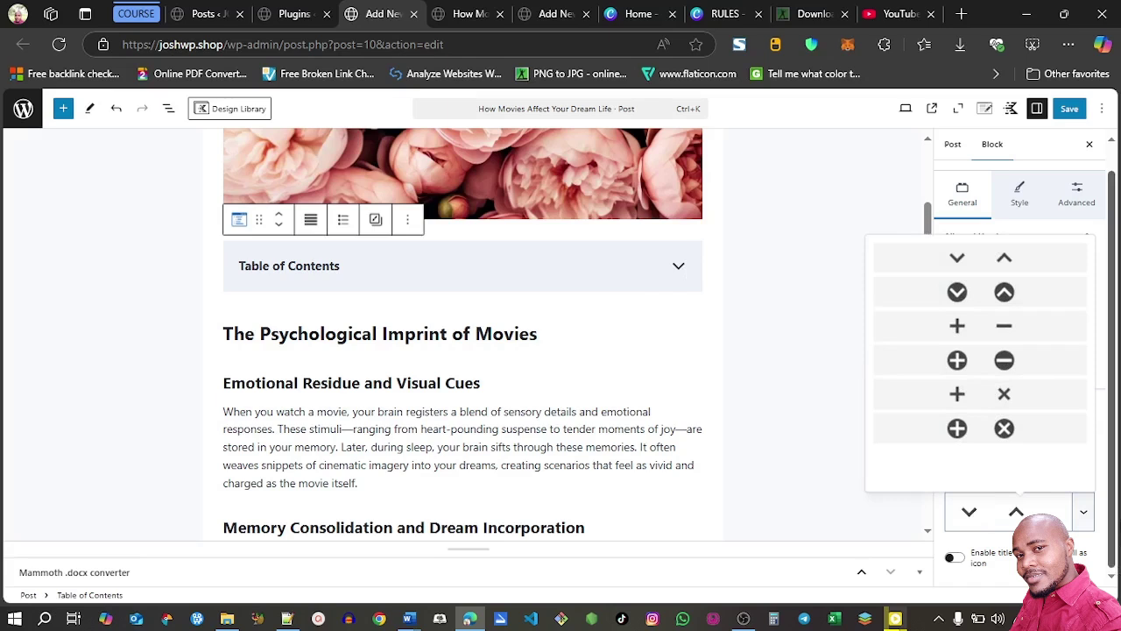
pyautogui.click(1110, 527)
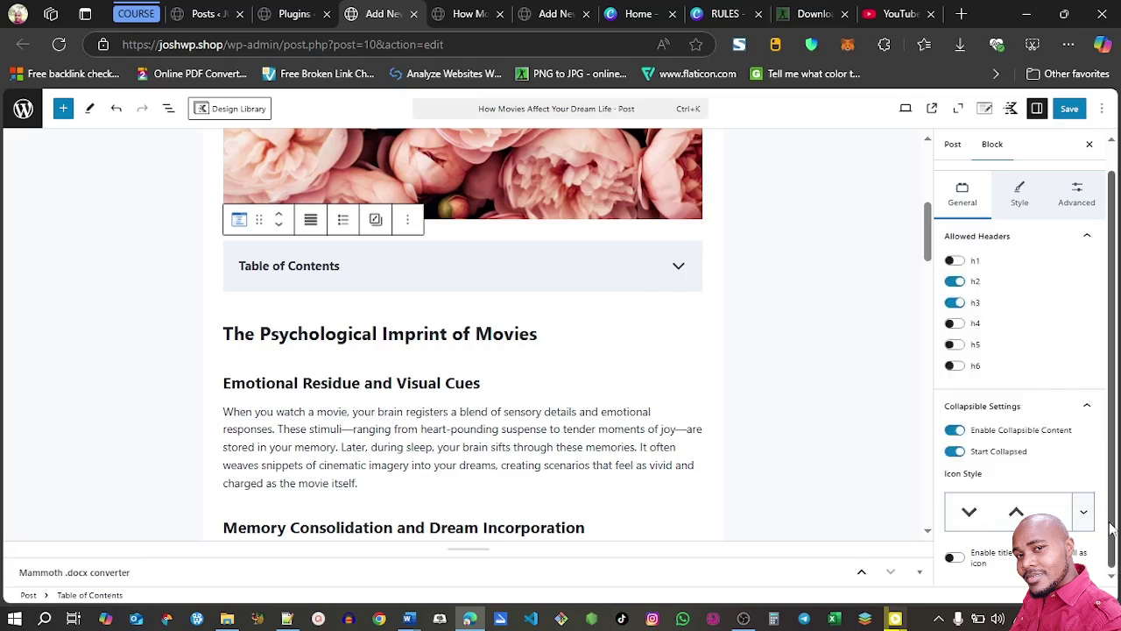
# Expand the table of contents and save its current settings as the default styles for this block type, confirming the change.
pyautogui.click(1084, 196)
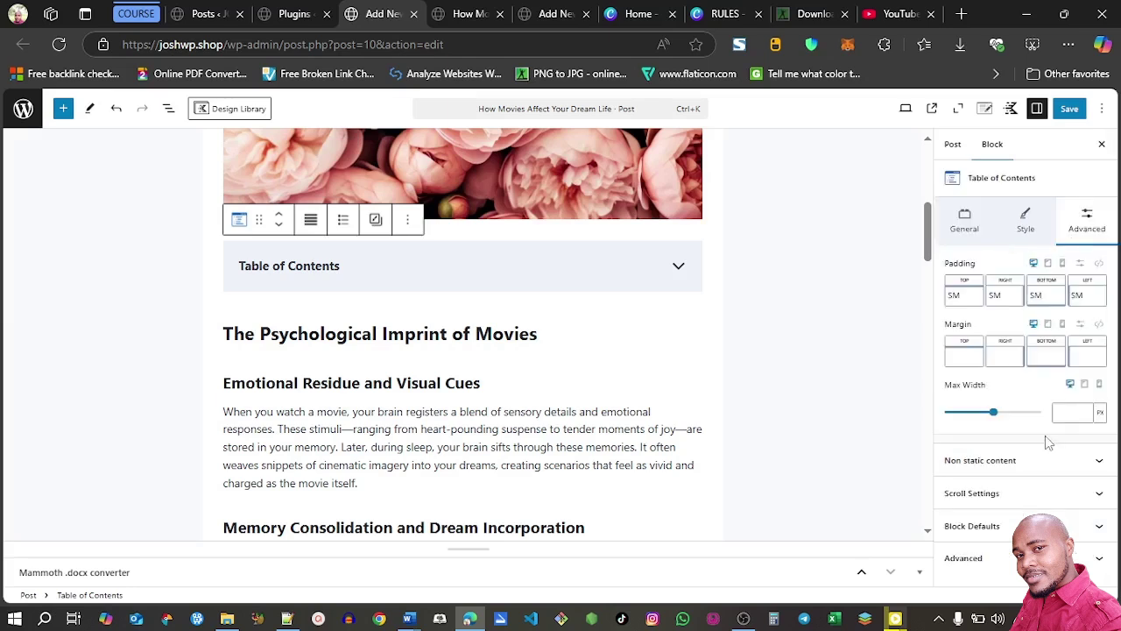
pyautogui.click(679, 268)
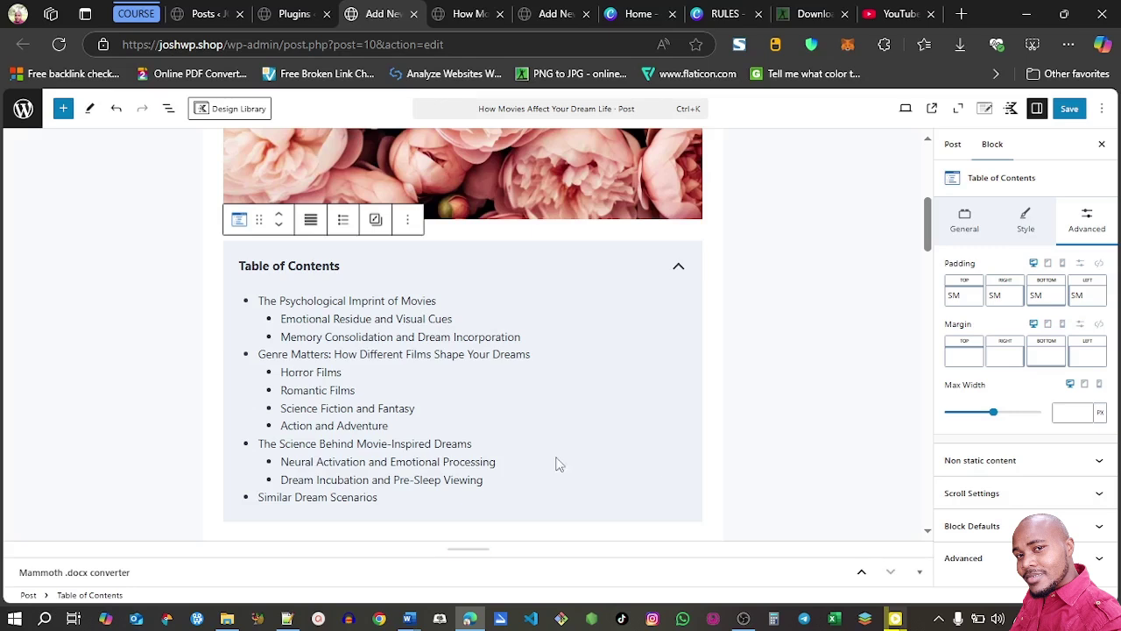
pyautogui.click(987, 528)
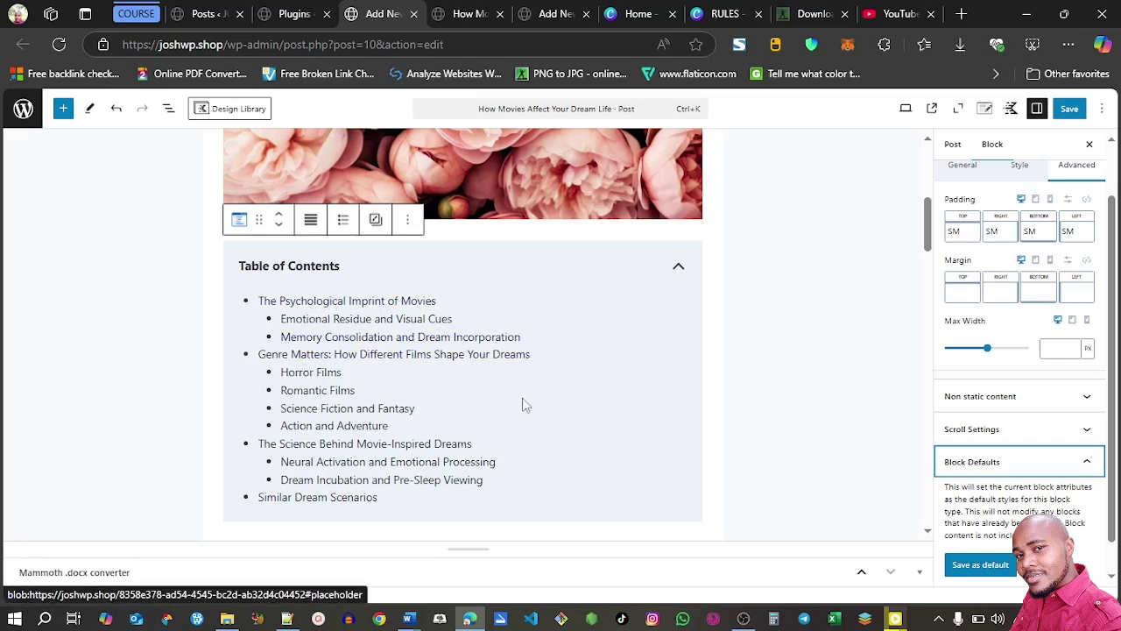
pyautogui.click(988, 565)
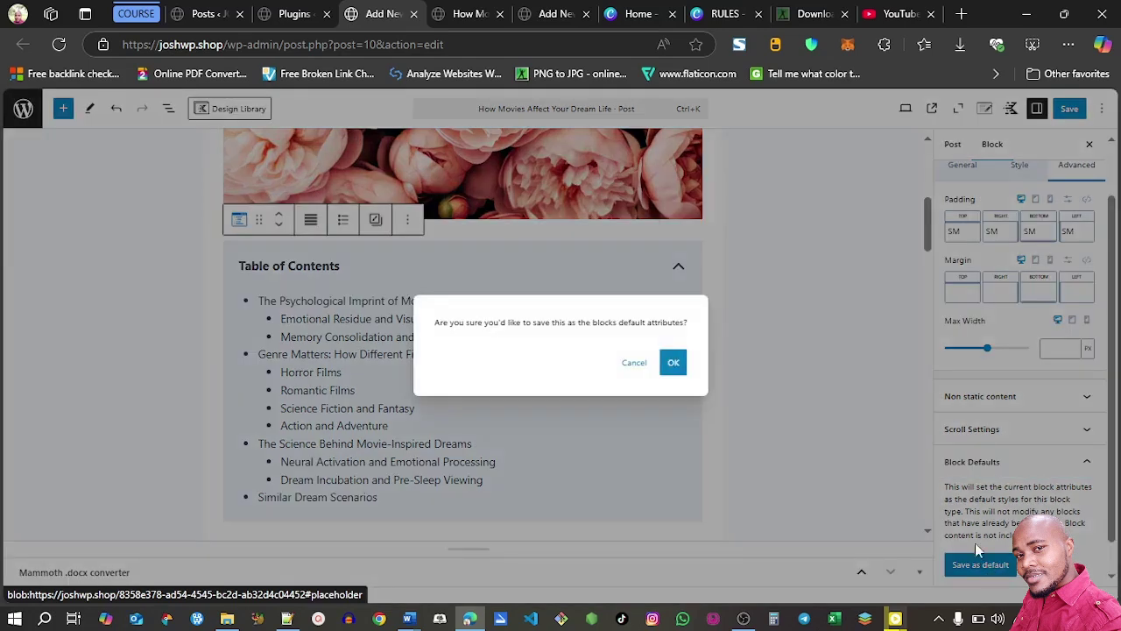
pyautogui.click(673, 365)
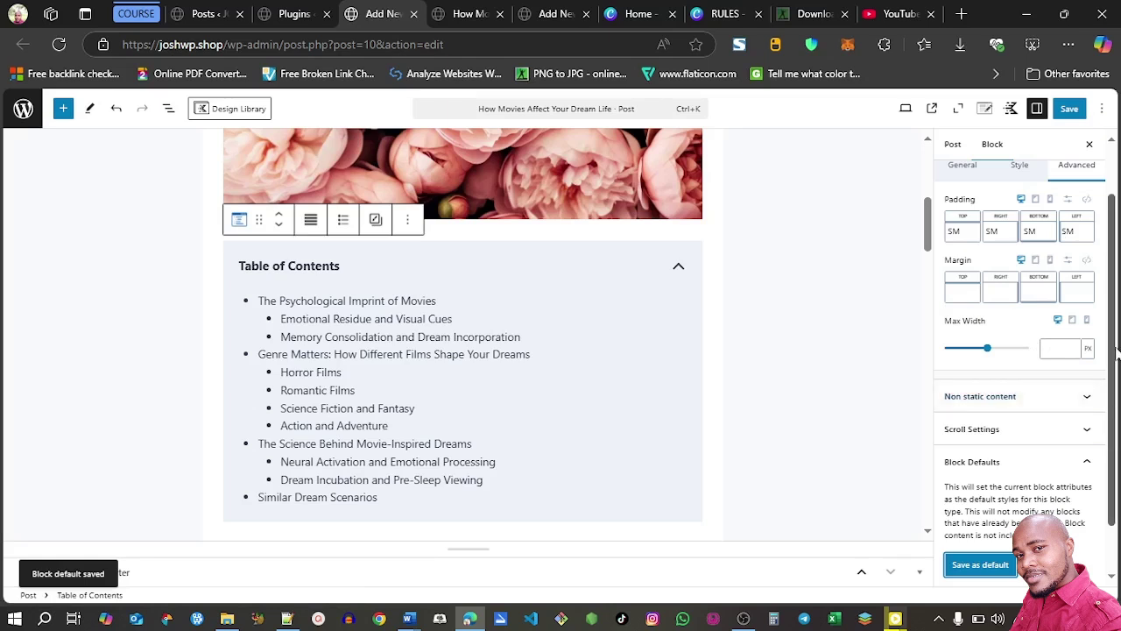
pyautogui.moveTo(1115, 296); pyautogui.dragTo(1116, 244)
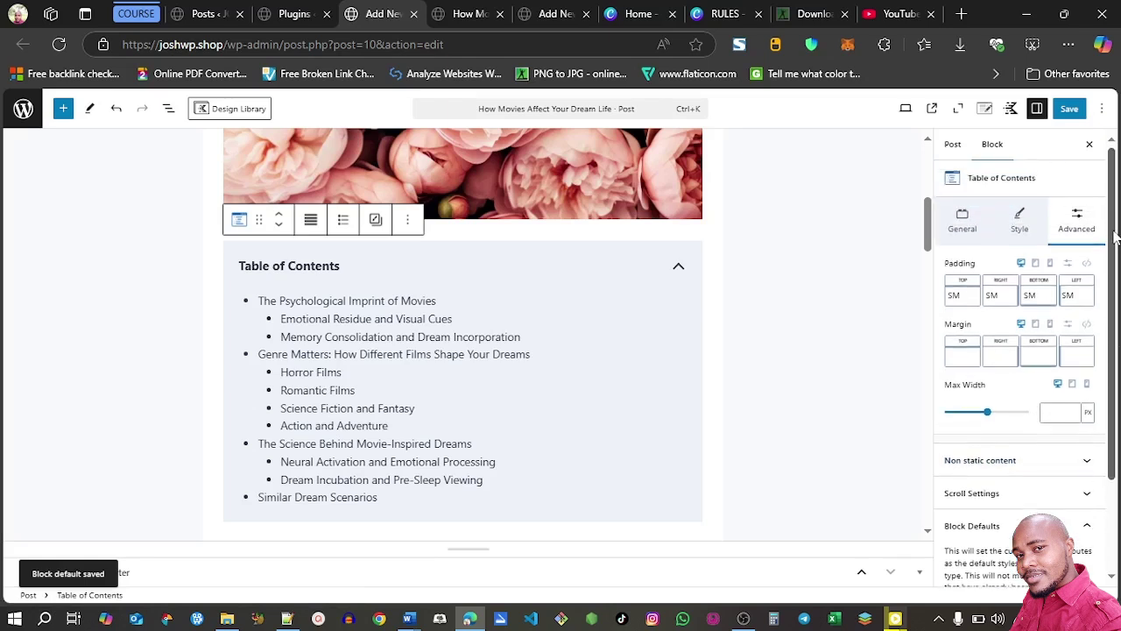
pyautogui.click(960, 230)
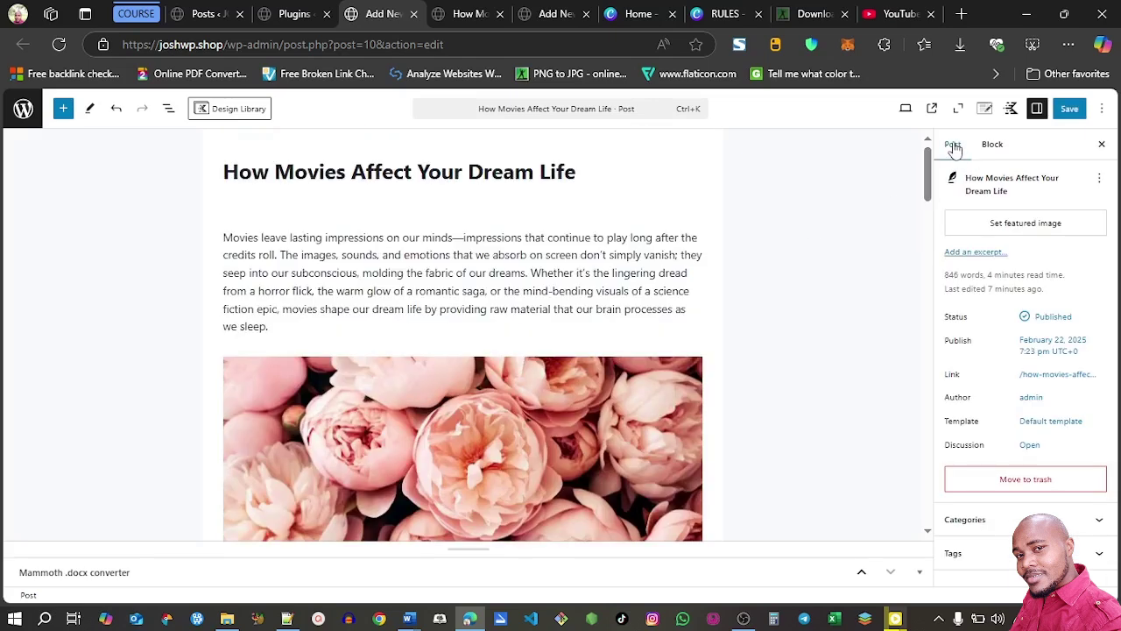
# Set the first pink peony image from the media library as the post's featured image.
pyautogui.click(952, 147)
pyautogui.click(1009, 224)
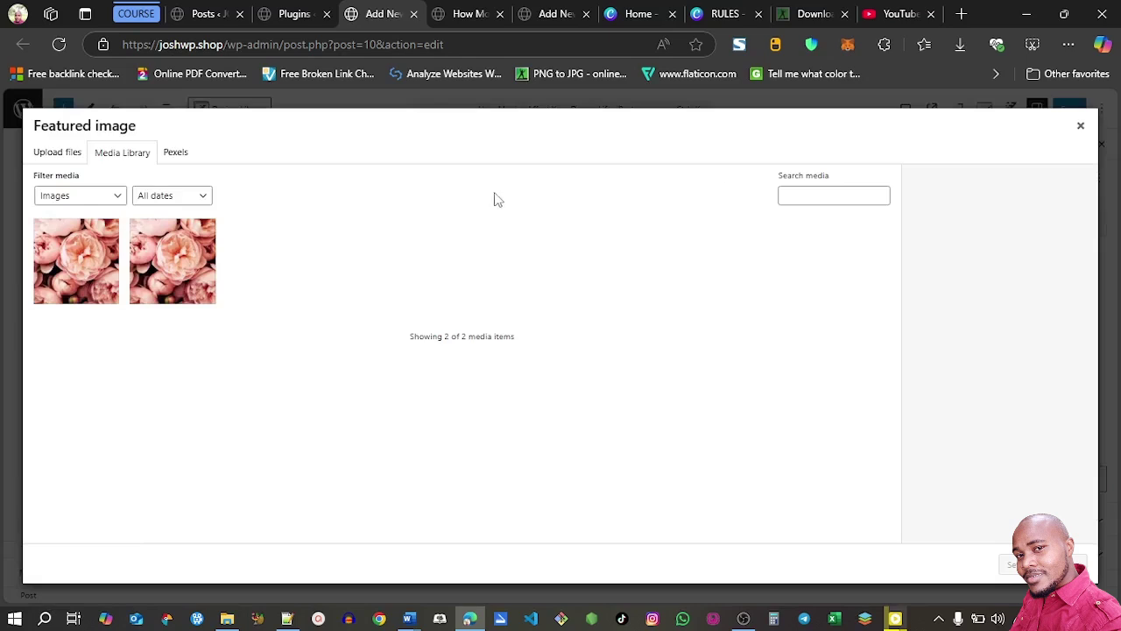
pyautogui.click(88, 260)
pyautogui.click(1009, 564)
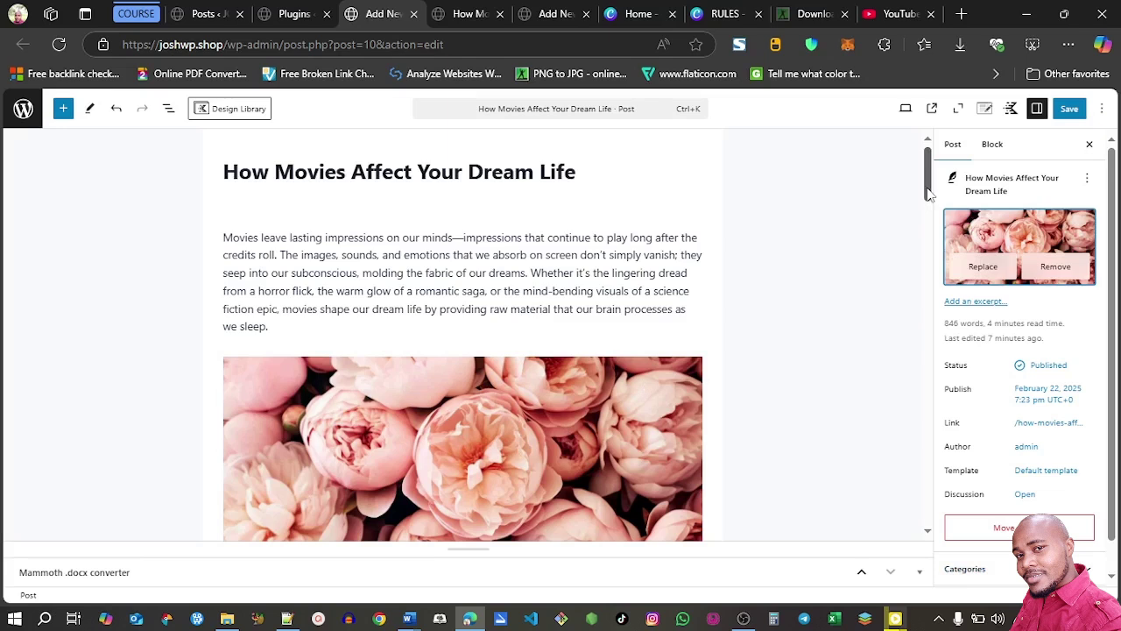
# Create a new category named "dreams" for the post, without a parent category.
pyautogui.scroll(-1, 1110, 267)
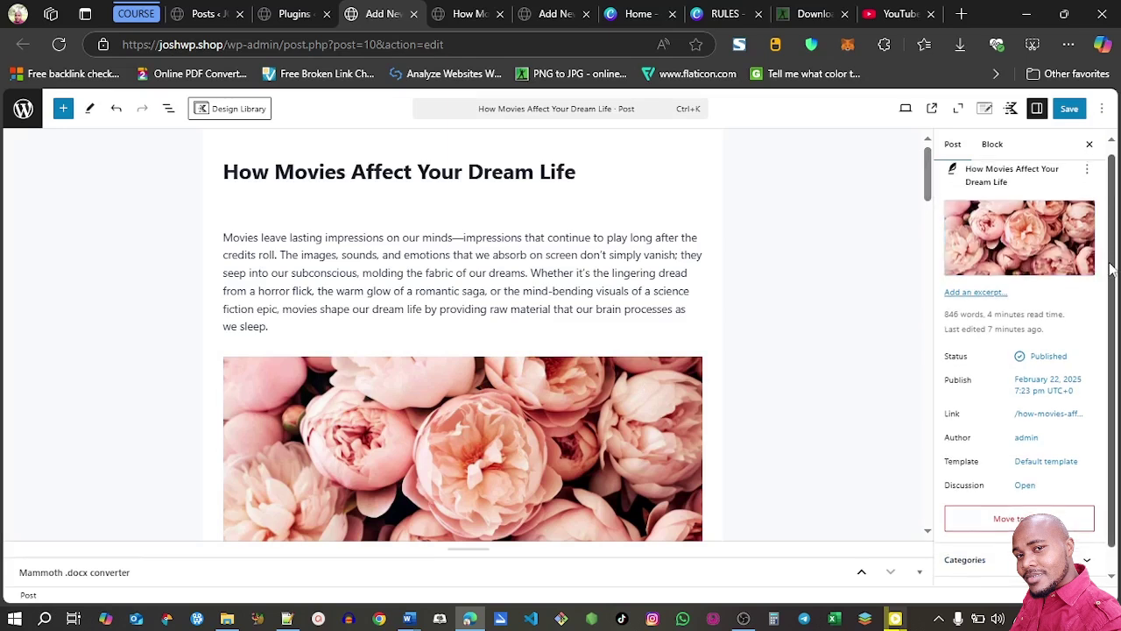
pyautogui.scroll(-1, 1111, 267)
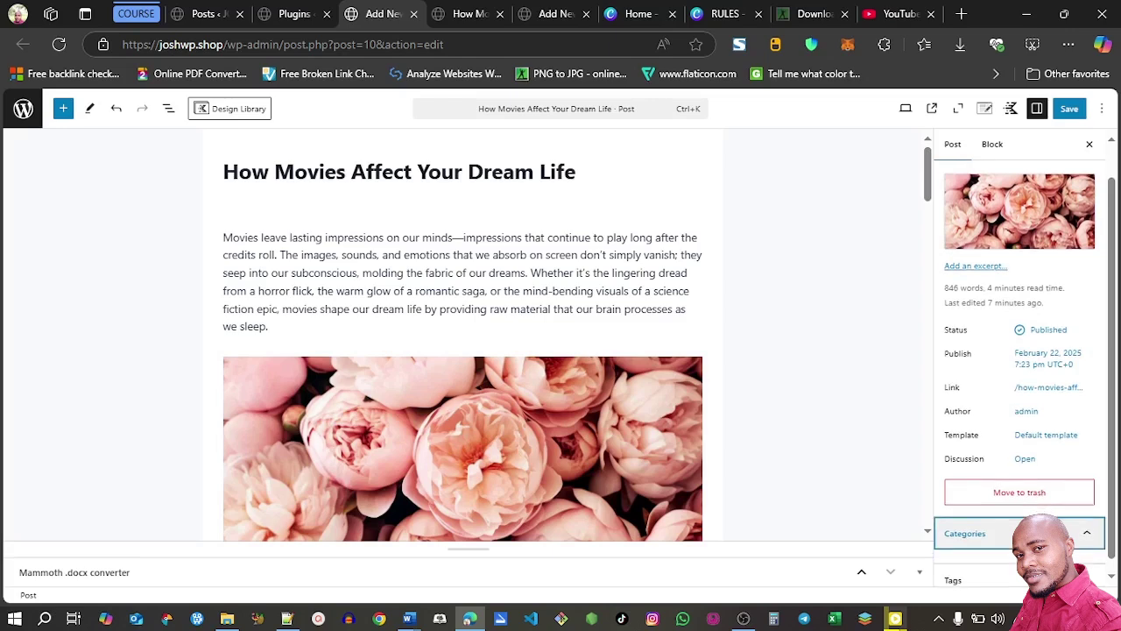
pyautogui.click(972, 536)
pyautogui.scroll(-2, 1117, 425)
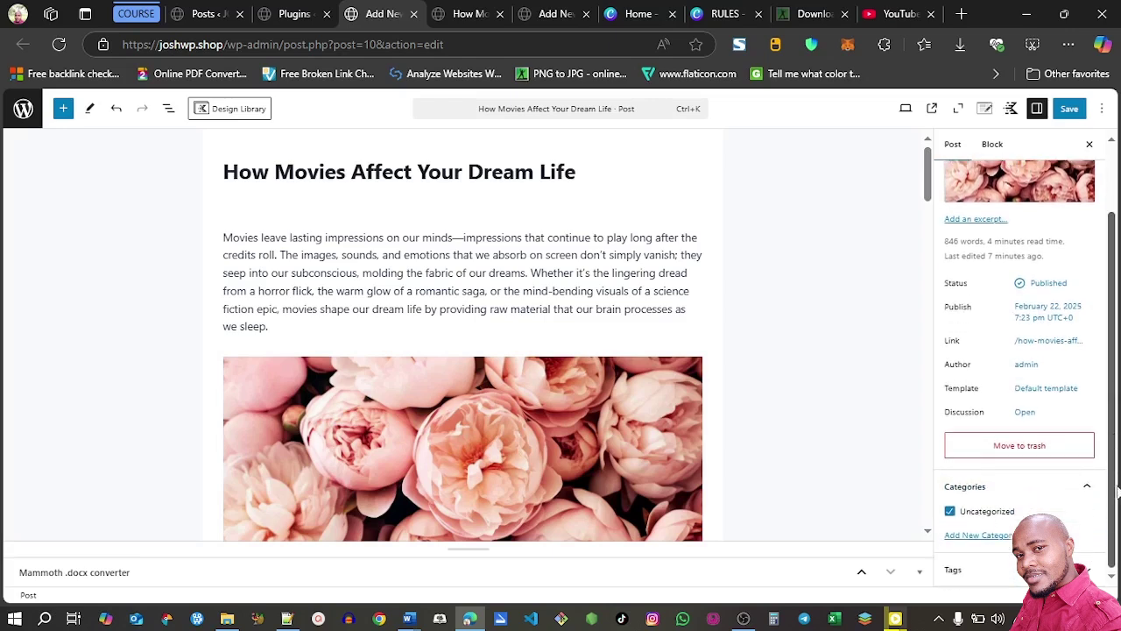
pyautogui.click(970, 536)
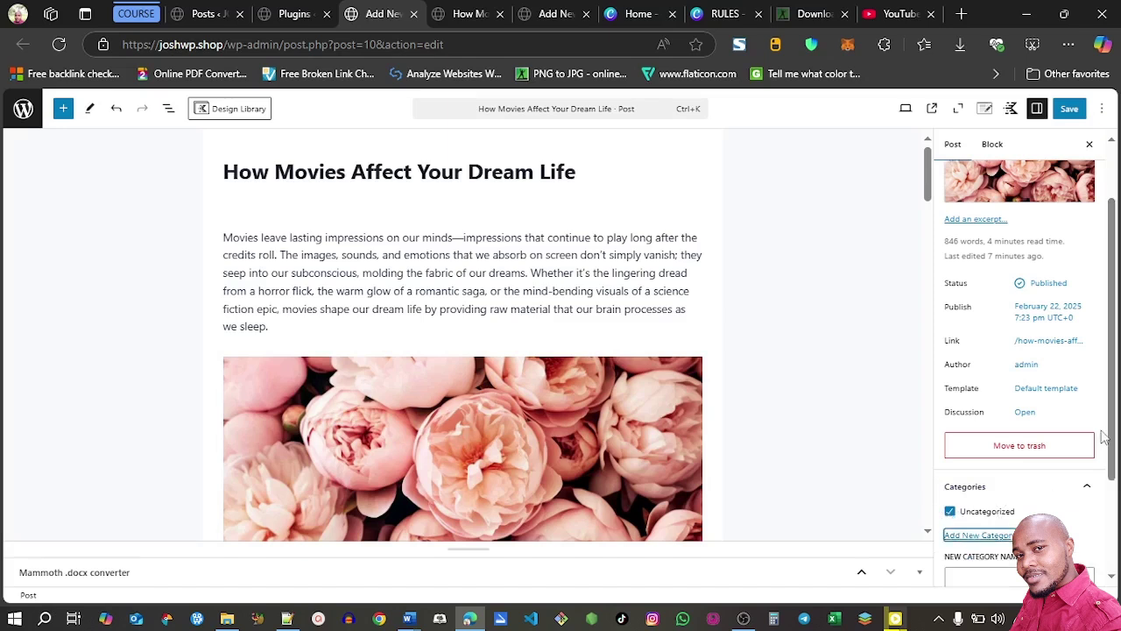
pyautogui.scroll(-1, 1111, 437)
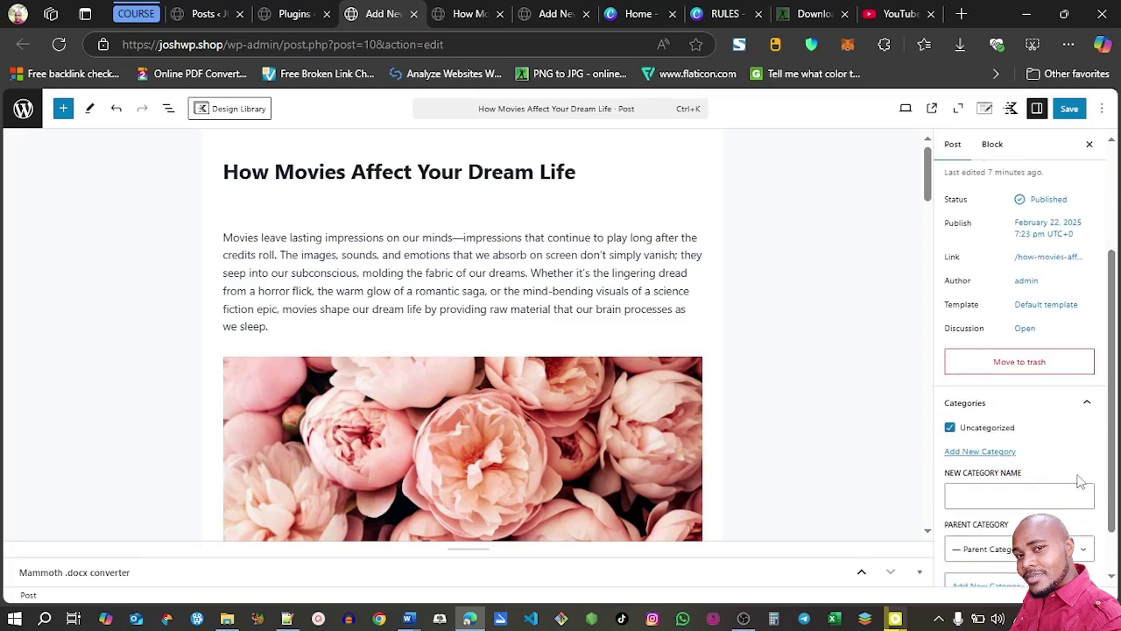
pyautogui.click(1001, 495)
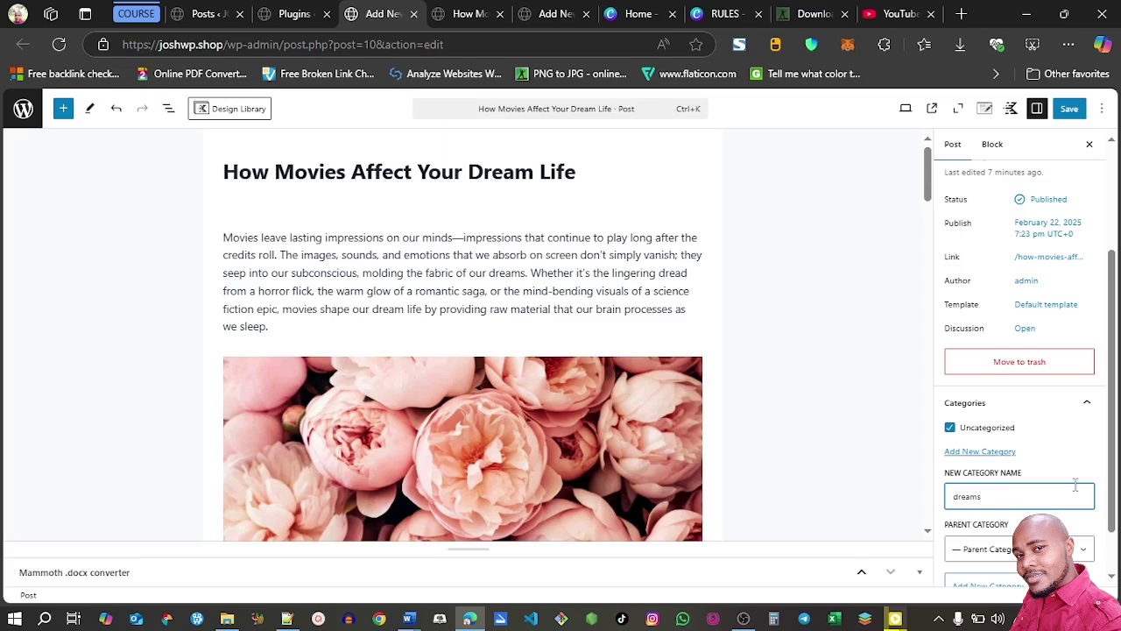
pyautogui.moveTo(1113, 481); pyautogui.dragTo(1113, 523)
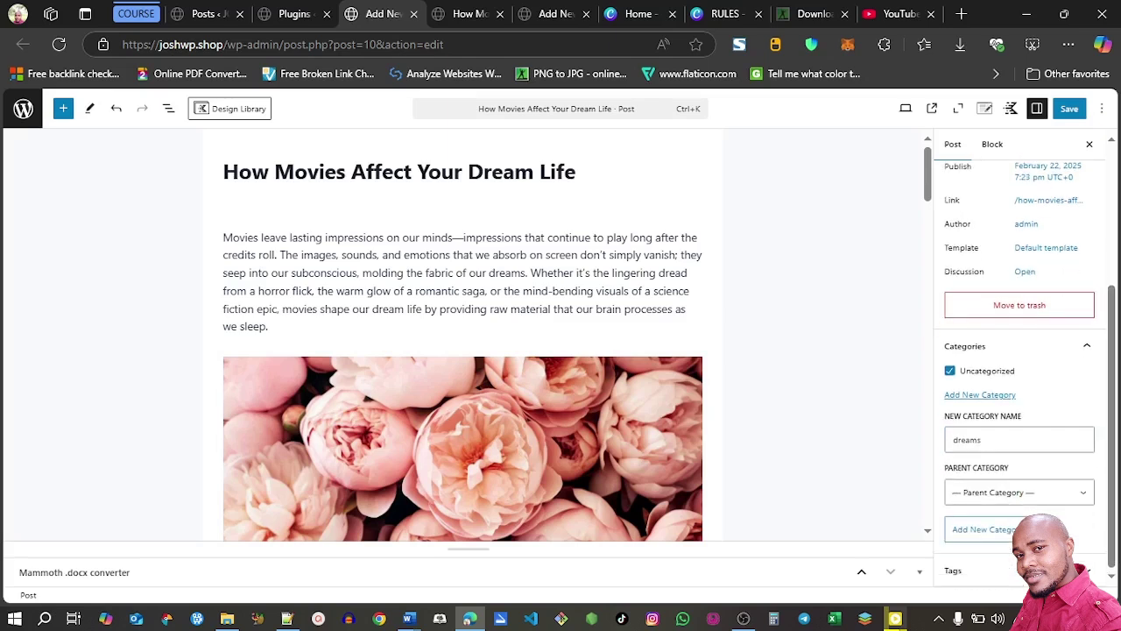
pyautogui.click(985, 529)
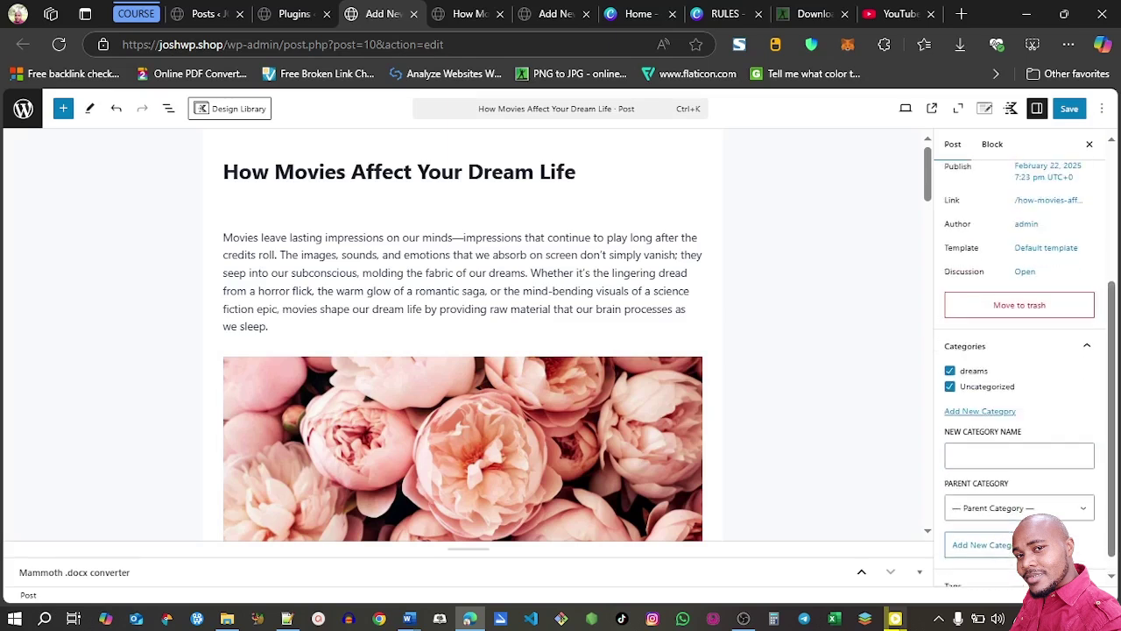
# Remove the post from the Uncategorized category and collapse the category settings.
pyautogui.click(950, 386)
pyautogui.click(891, 406)
pyautogui.scroll(-1, 1117, 396)
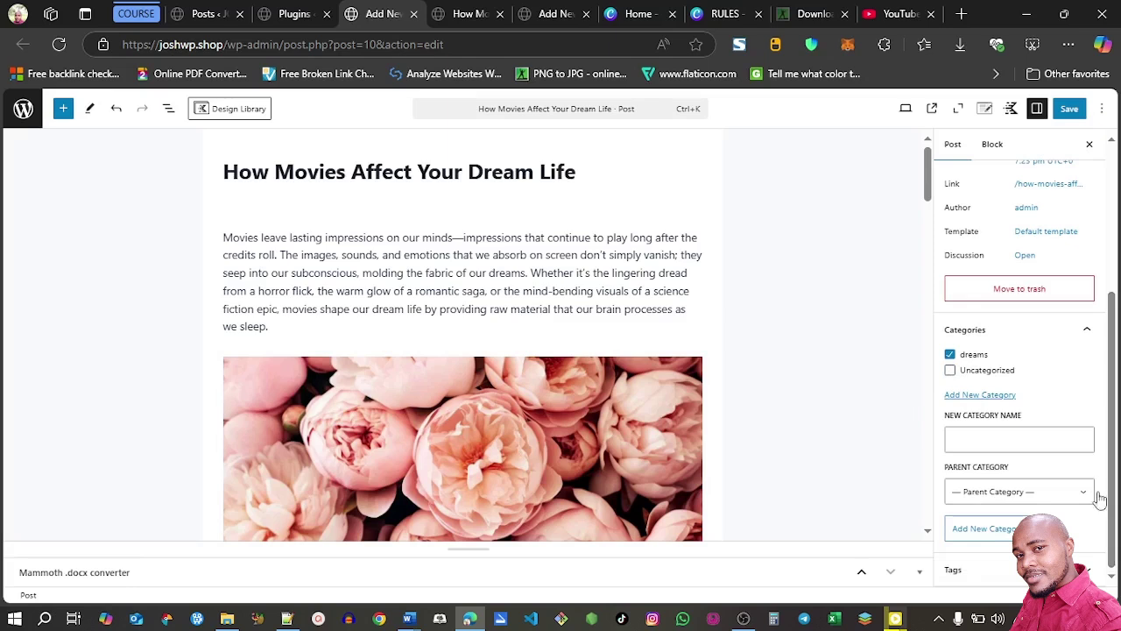
pyautogui.click(1086, 331)
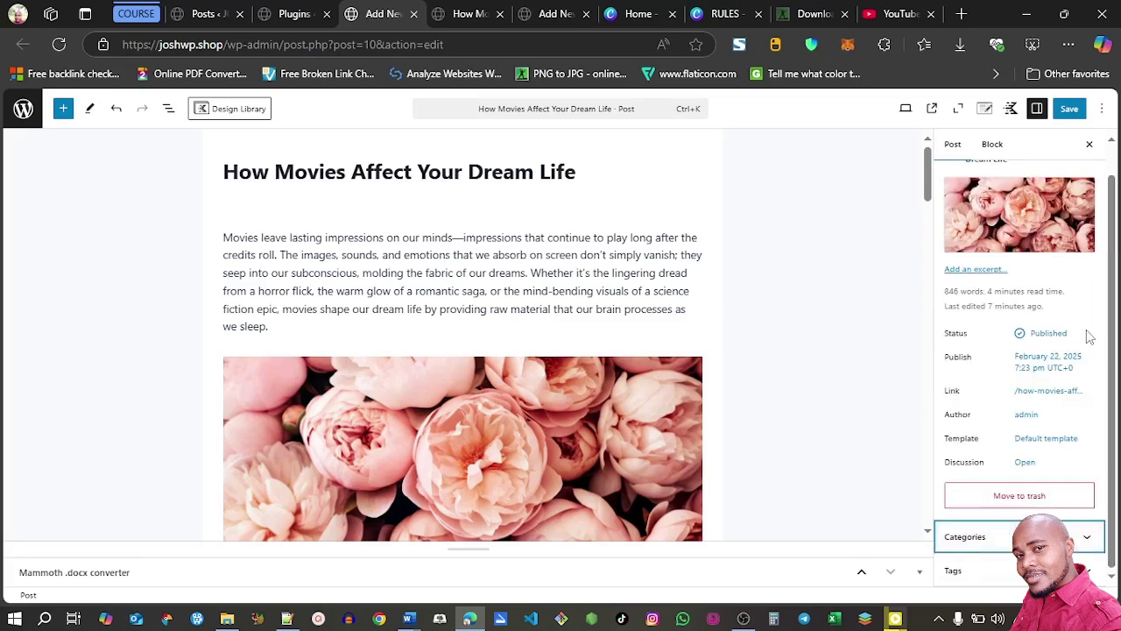
# View the post's tag settings without adding a tag, and save the updated post.
pyautogui.click(1007, 570)
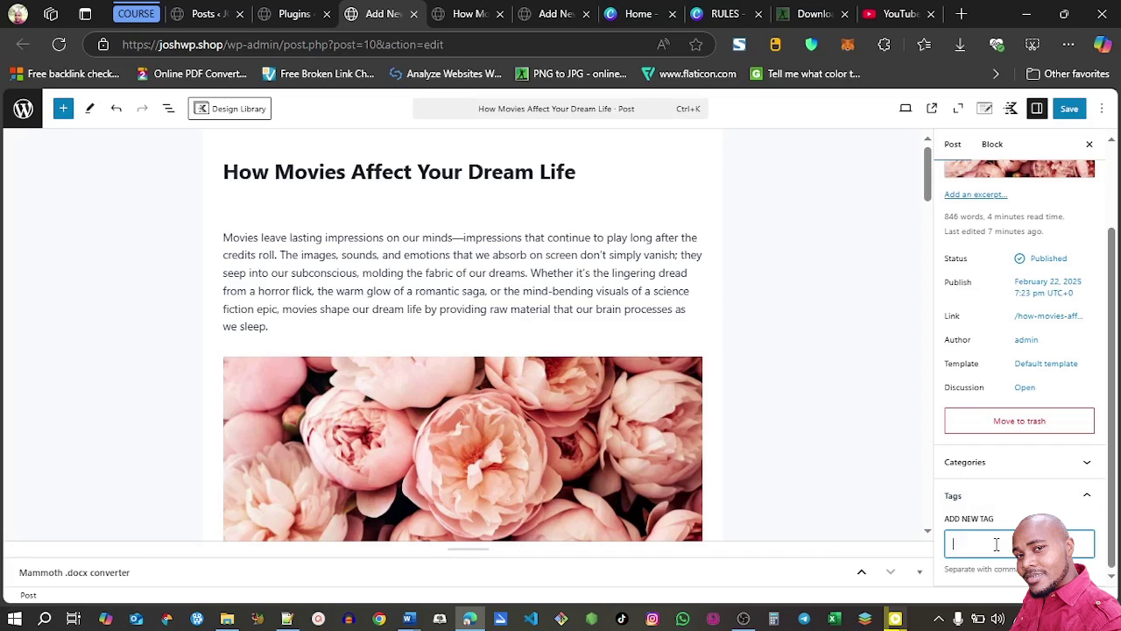
pyautogui.click(1068, 506)
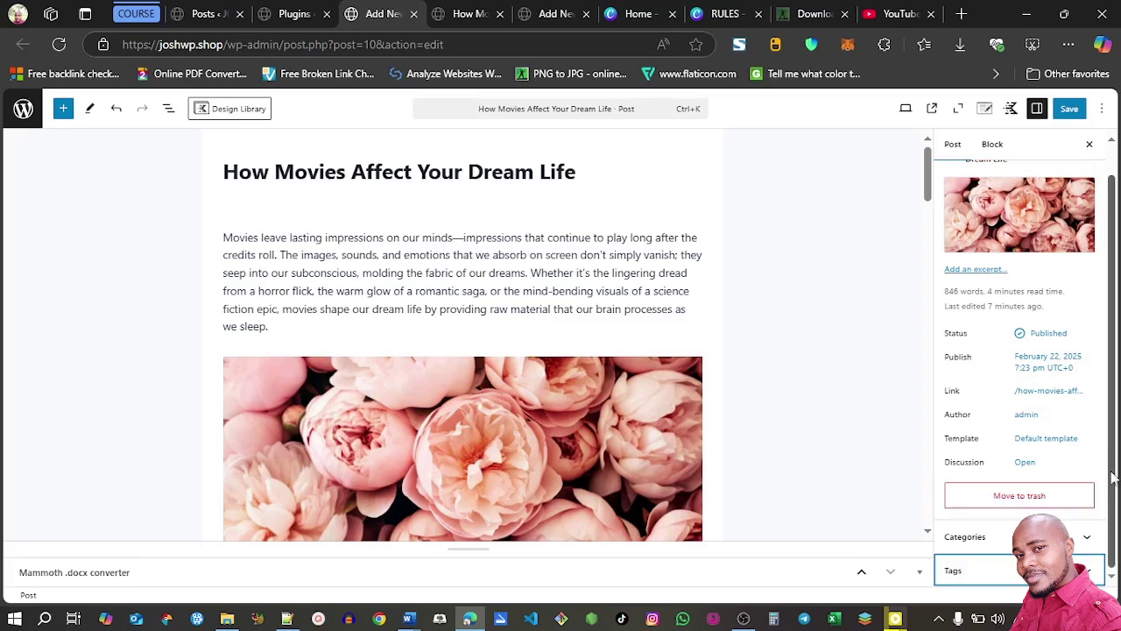
pyautogui.moveTo(1114, 477); pyautogui.dragTo(1111, 442)
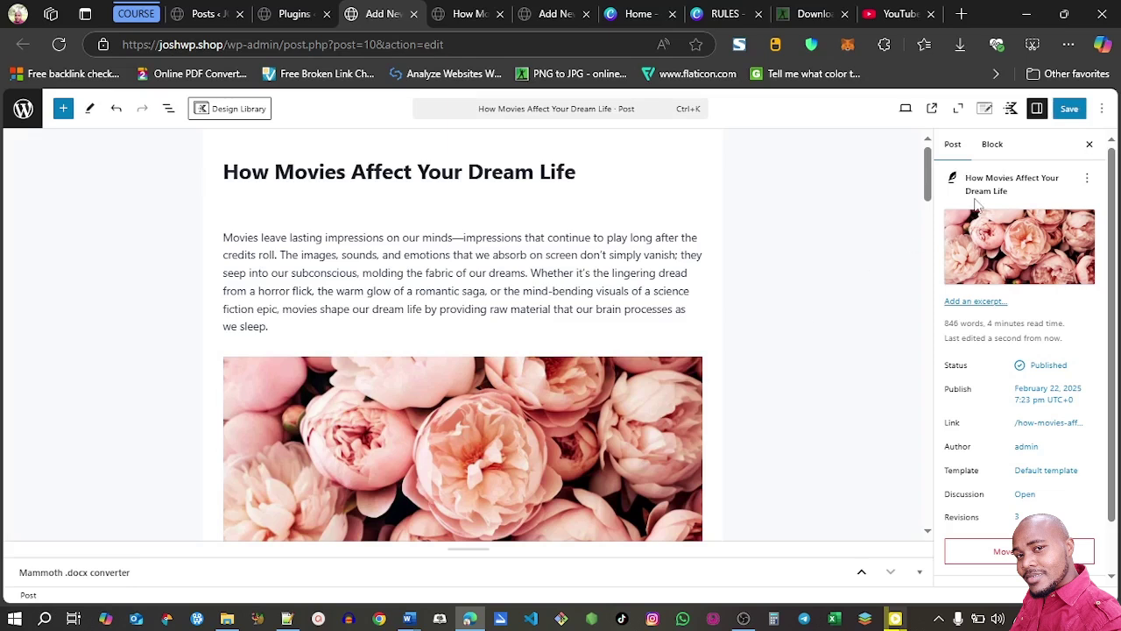
pyautogui.click(1070, 110)
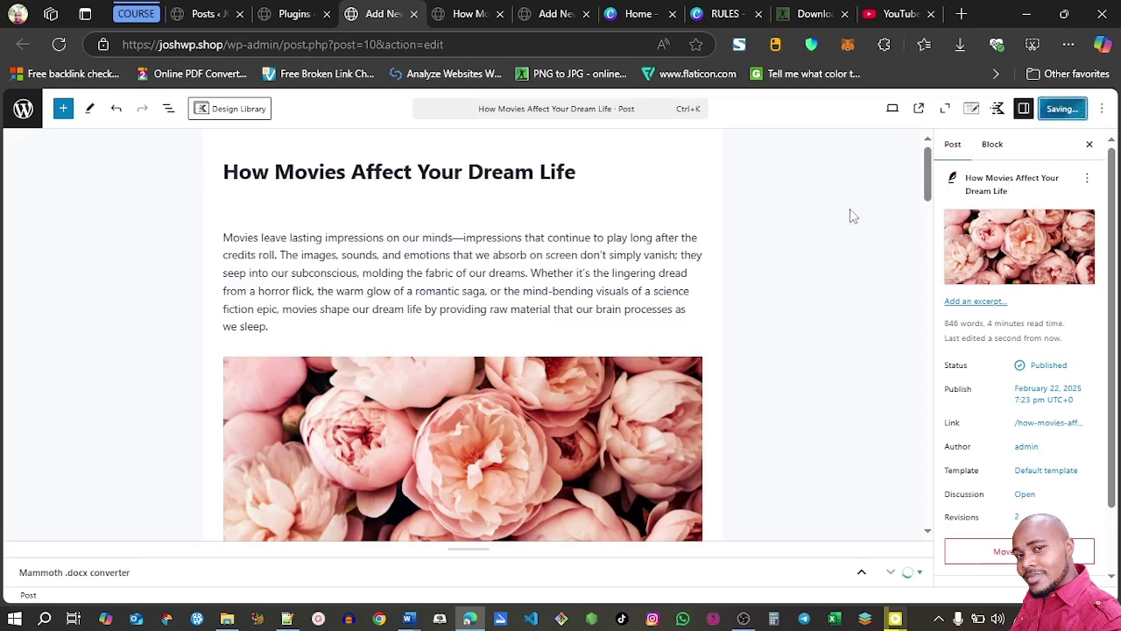